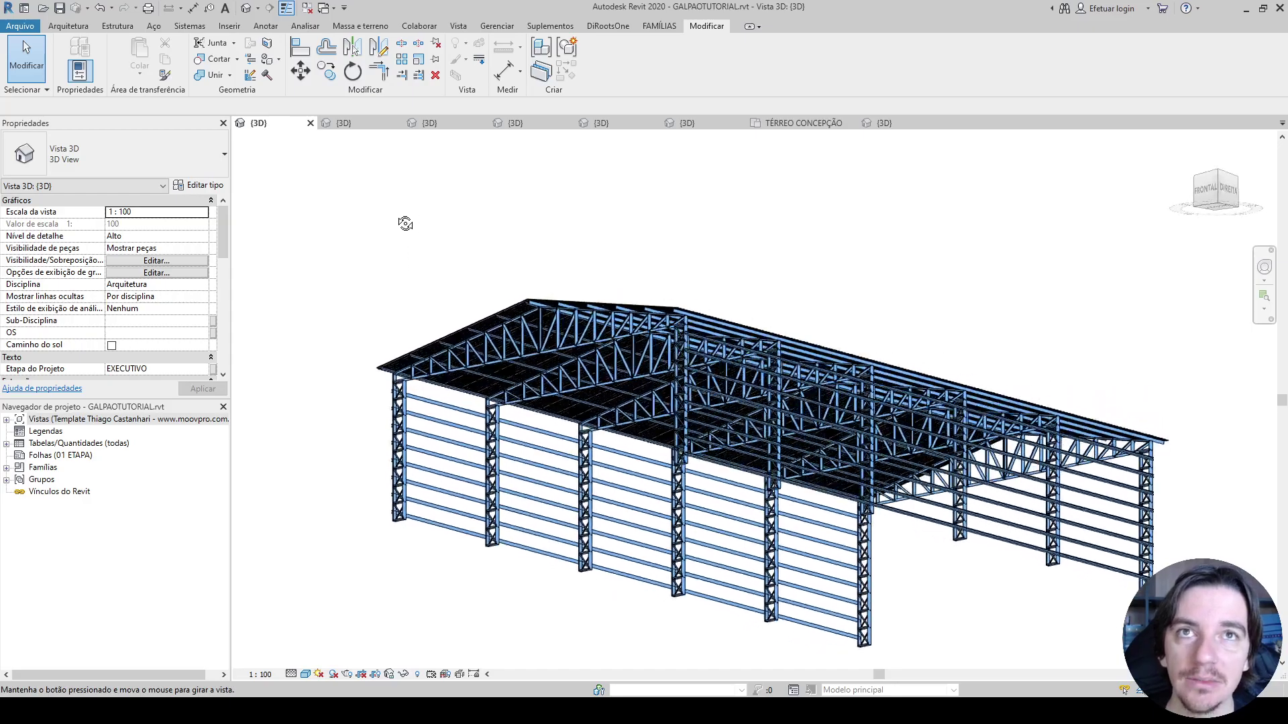
# Step: Examine the roof trusses and columns of the GALPAOTUTORIAL warehouse, and the walls and roof of the galpao-01 model in 3D
pyautogui.scroll(4, 396, 282)
pyautogui.keyDown('shift'); pyautogui.moveTo(391, 307); pyautogui.dragTo(581, 404, button='middle'); pyautogui.keyUp('shift')
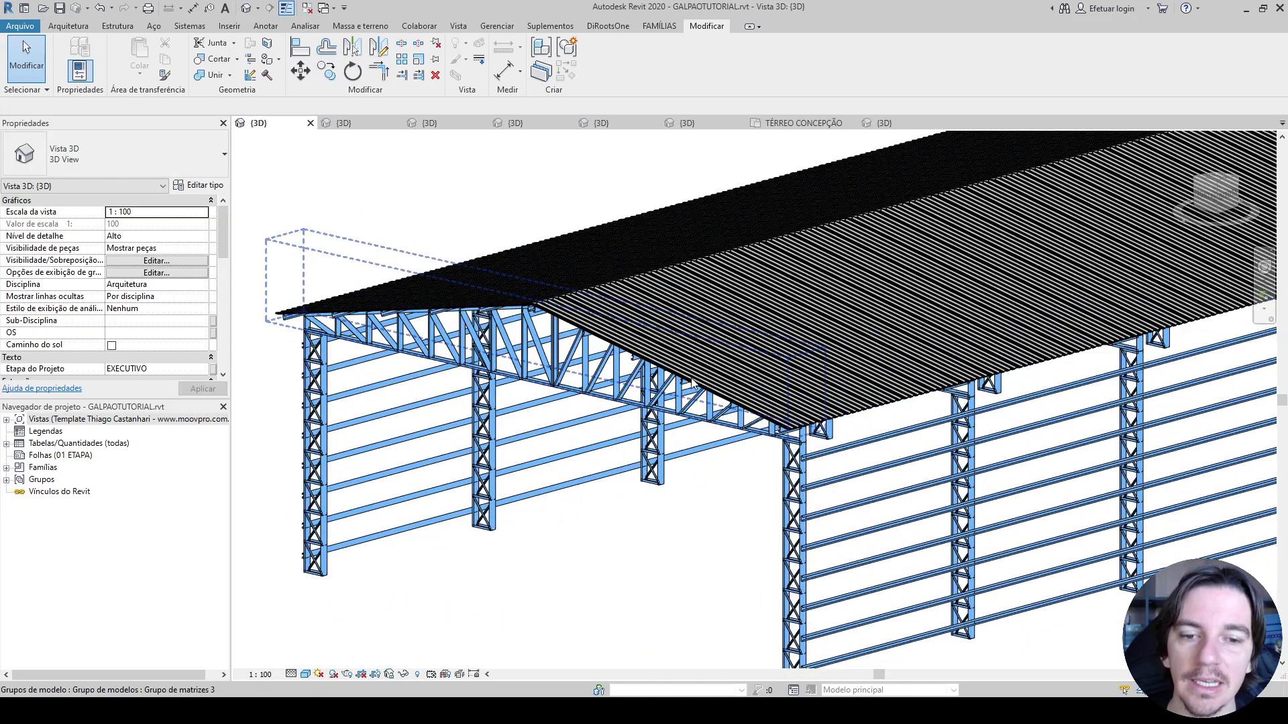
pyautogui.click(371, 123)
pyautogui.keyDown('shift'); pyautogui.moveTo(384, 267); pyautogui.dragTo(904, 367, button='middle'); pyautogui.keyUp('shift')
pyautogui.scroll(3, 832, 326)
pyautogui.scroll(-4, 946, 271)
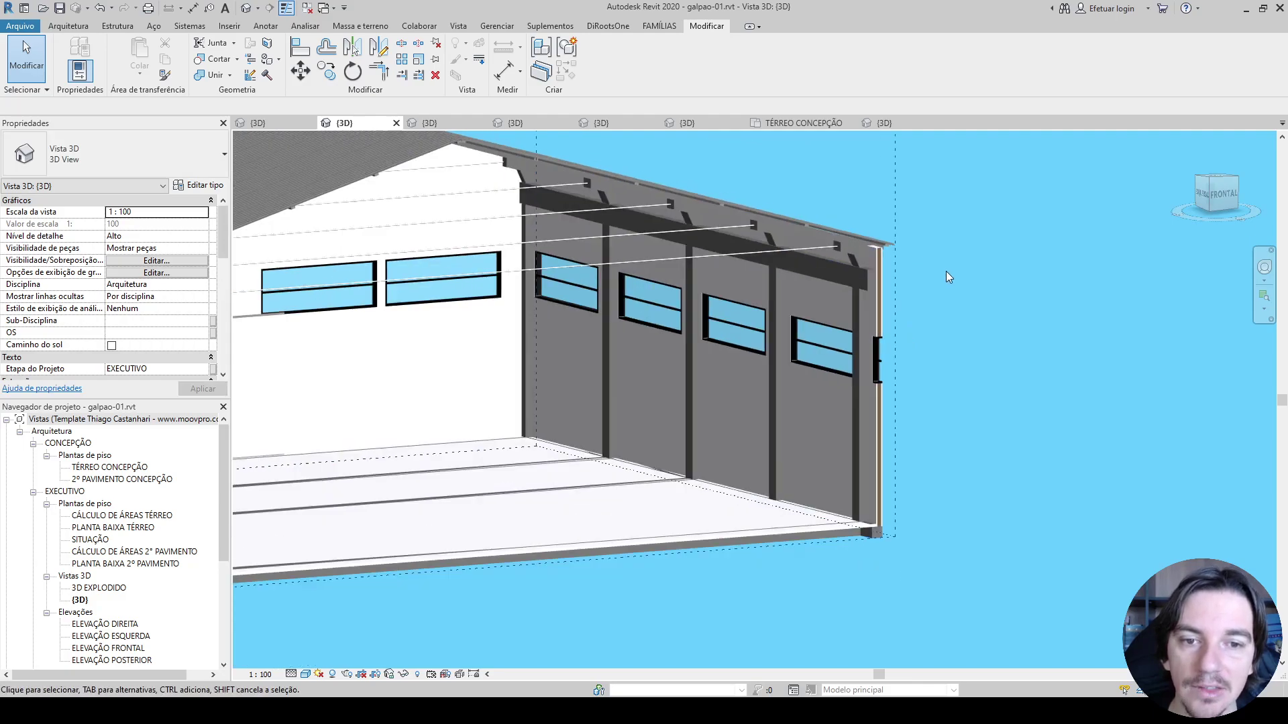
pyautogui.scroll(4, 738, 265)
pyautogui.scroll(-7, 739, 265)
pyautogui.keyDown('shift'); pyautogui.moveTo(947, 302); pyautogui.dragTo(469, 221, button='middle'); pyautogui.keyUp('shift')
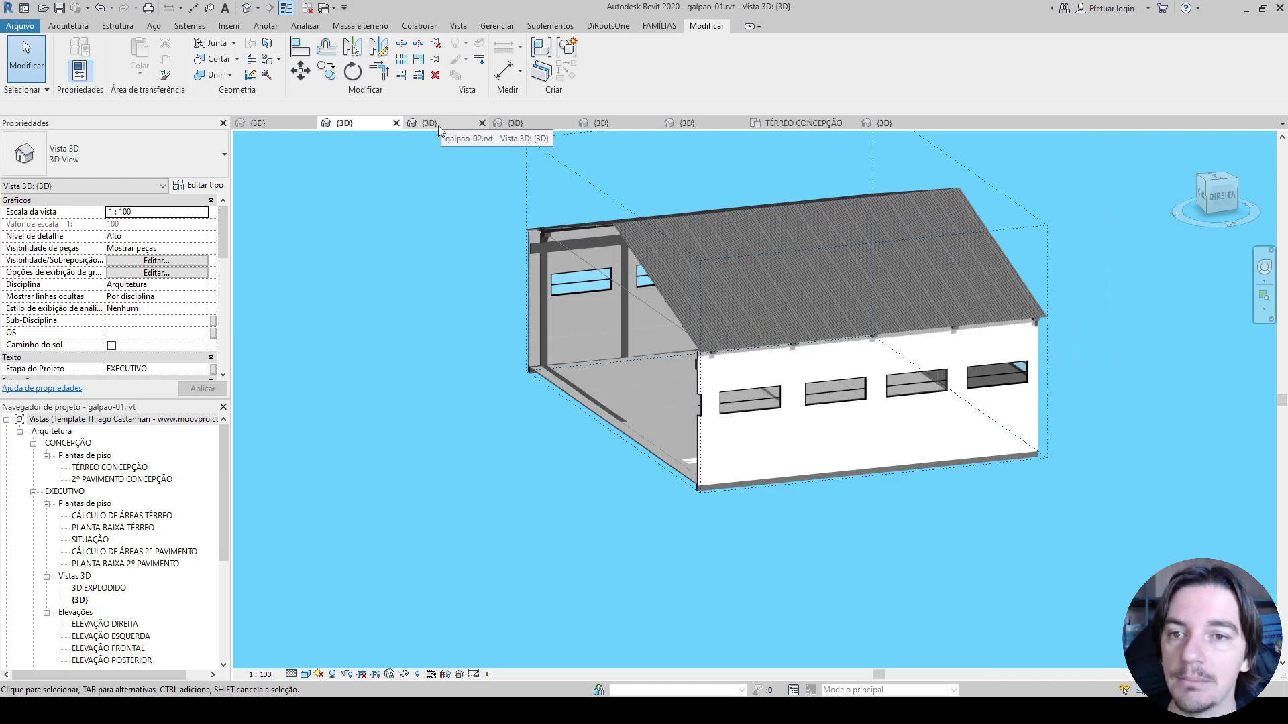
# Step: View the galpao-02 and galpao04 warehouse models in 3D, examining the curved roof trusses of galpao04 up close
pyautogui.click(434, 124)
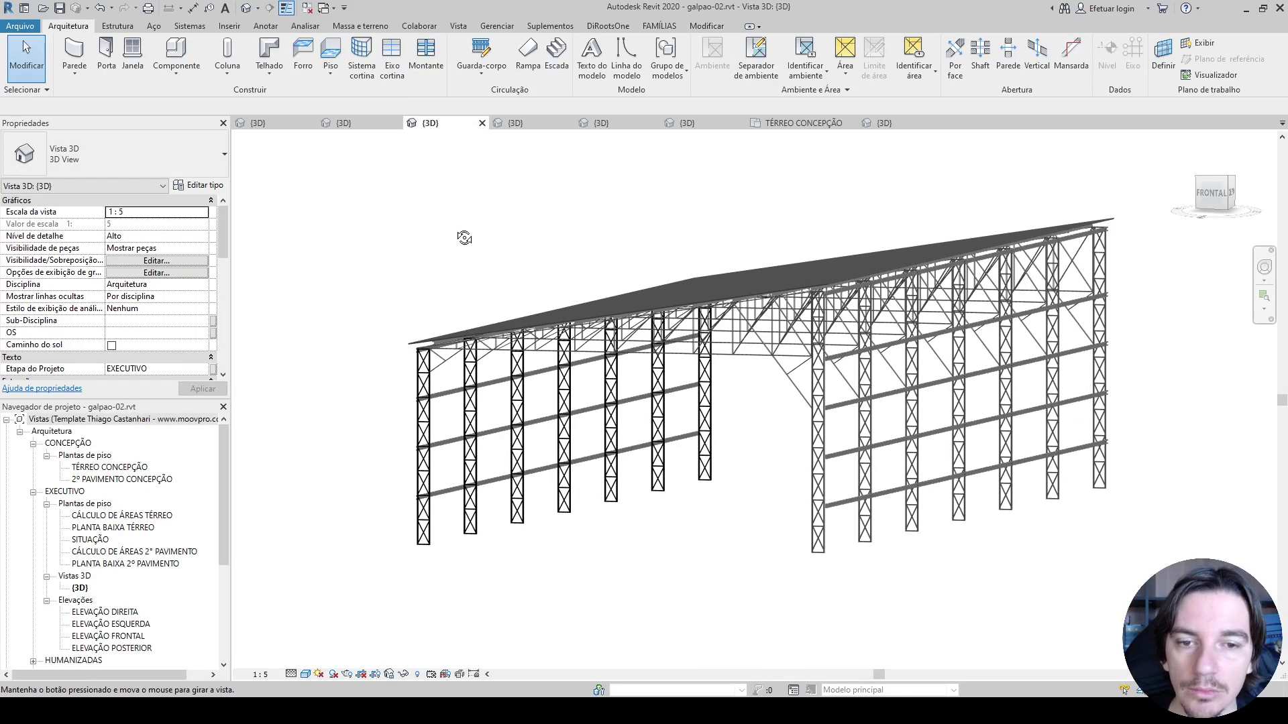
pyautogui.click(537, 123)
pyautogui.keyDown('shift'); pyautogui.moveTo(931, 263); pyautogui.dragTo(449, 291, button='middle'); pyautogui.keyUp('shift')
pyautogui.scroll(5, 449, 291)
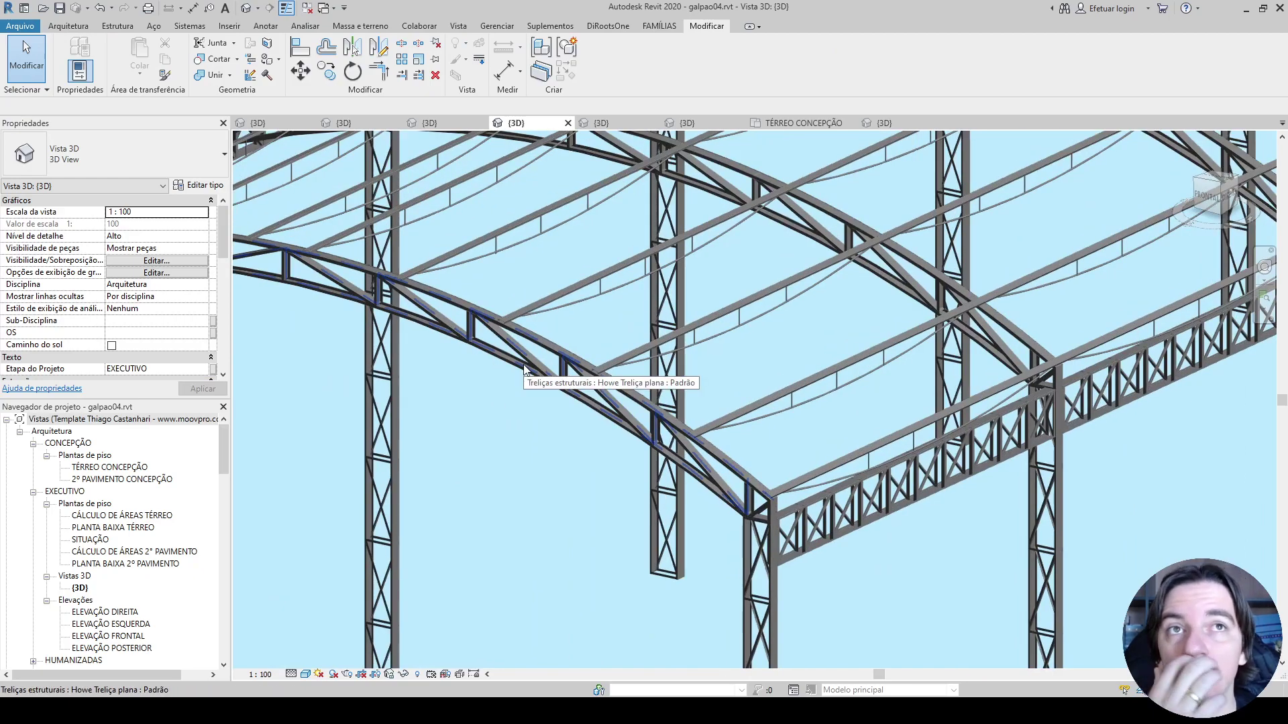
# Step: Examine the galpao05 model's roof trusses in 3D and inspect the diagonal brace between a column and its truss
pyautogui.click(601, 123)
pyautogui.scroll(3, 672, 518)
pyautogui.scroll(-2, 661, 503)
pyautogui.scroll(2, 639, 507)
pyautogui.scroll(2, 638, 508)
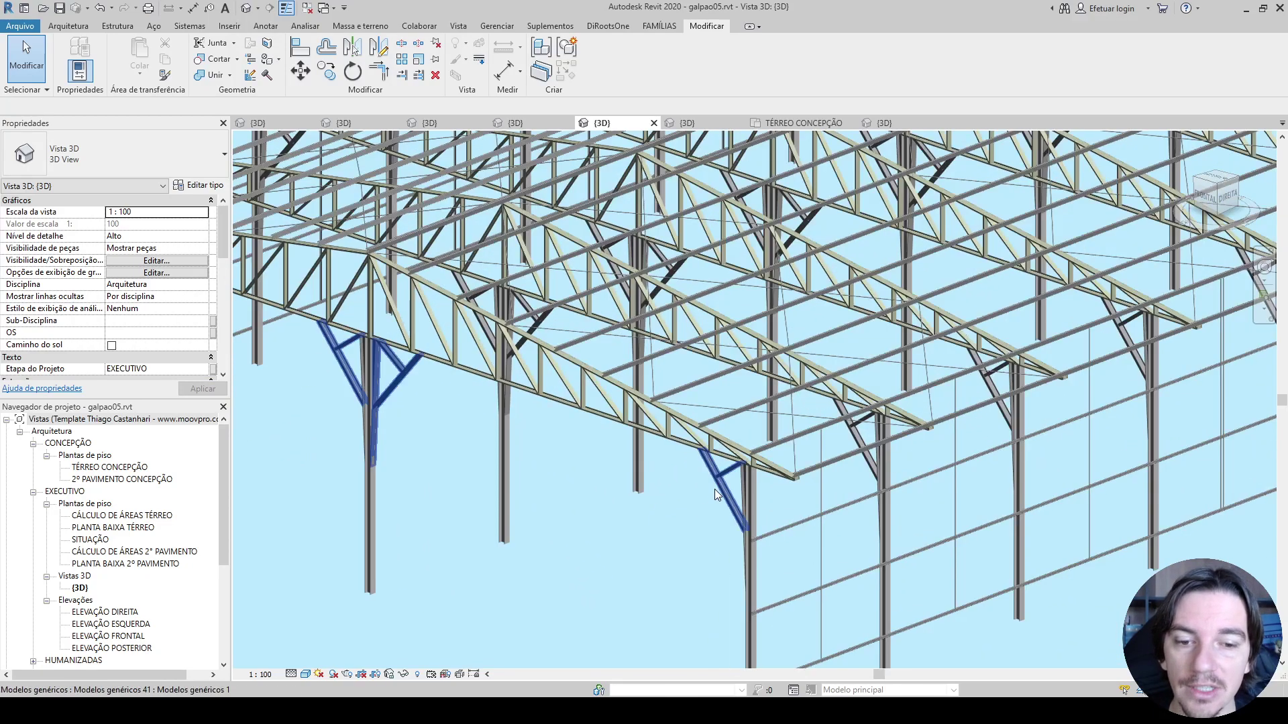
pyautogui.click(410, 432)
pyautogui.scroll(2, 401, 441)
pyautogui.scroll(3, 436, 448)
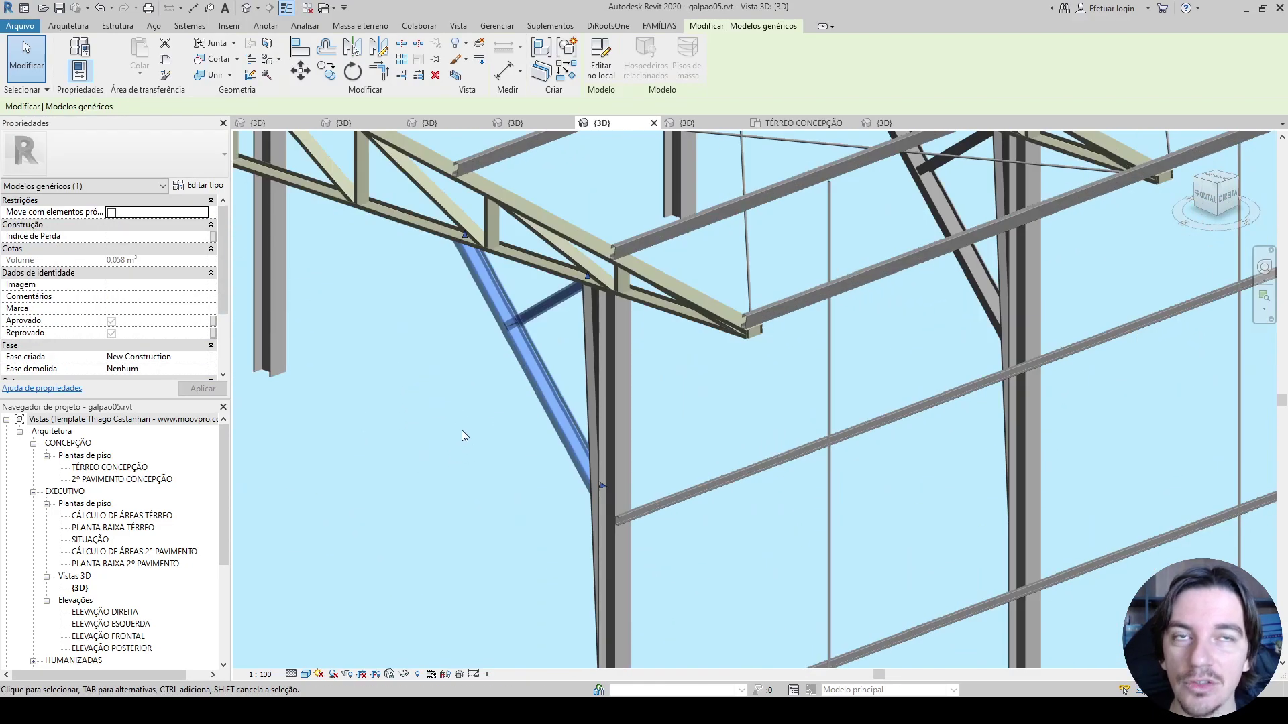
# Step: Examine the steel beams and columns of the galpao06 3D model, and return to Projeto1's TÉRREO CONCEPÇÃO plan
pyautogui.click(687, 123)
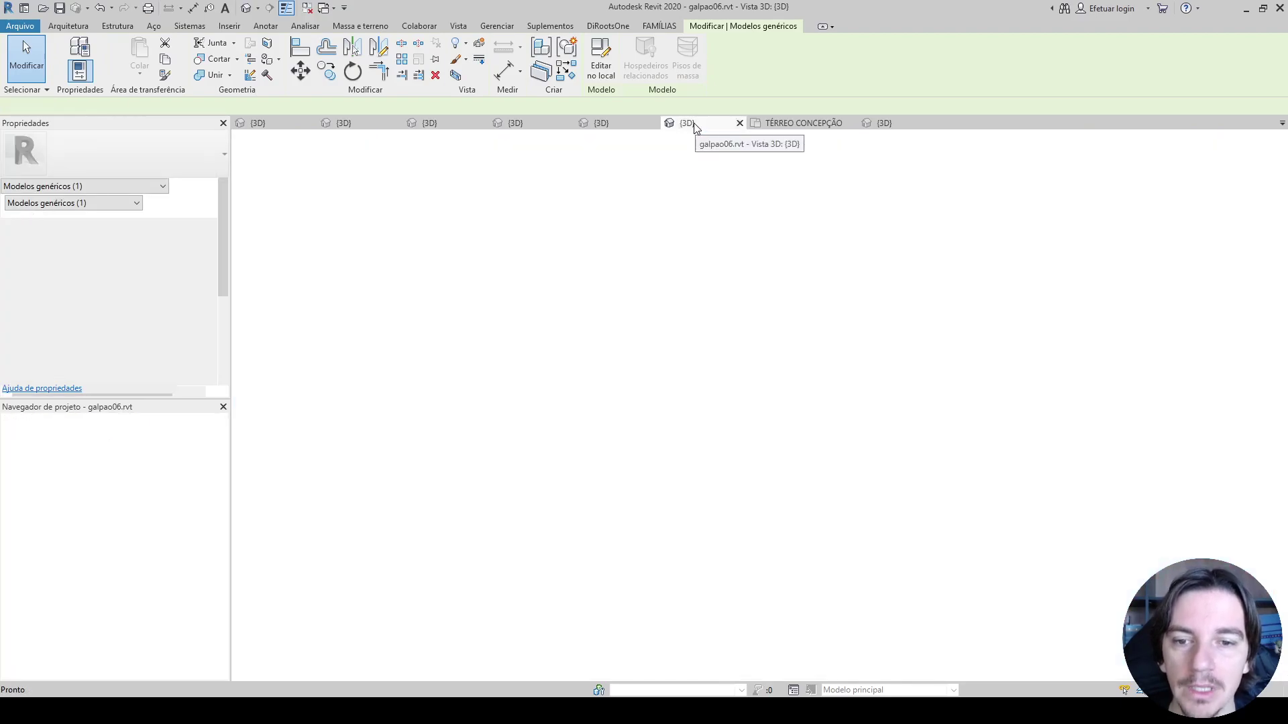
pyautogui.scroll(5, 575, 460)
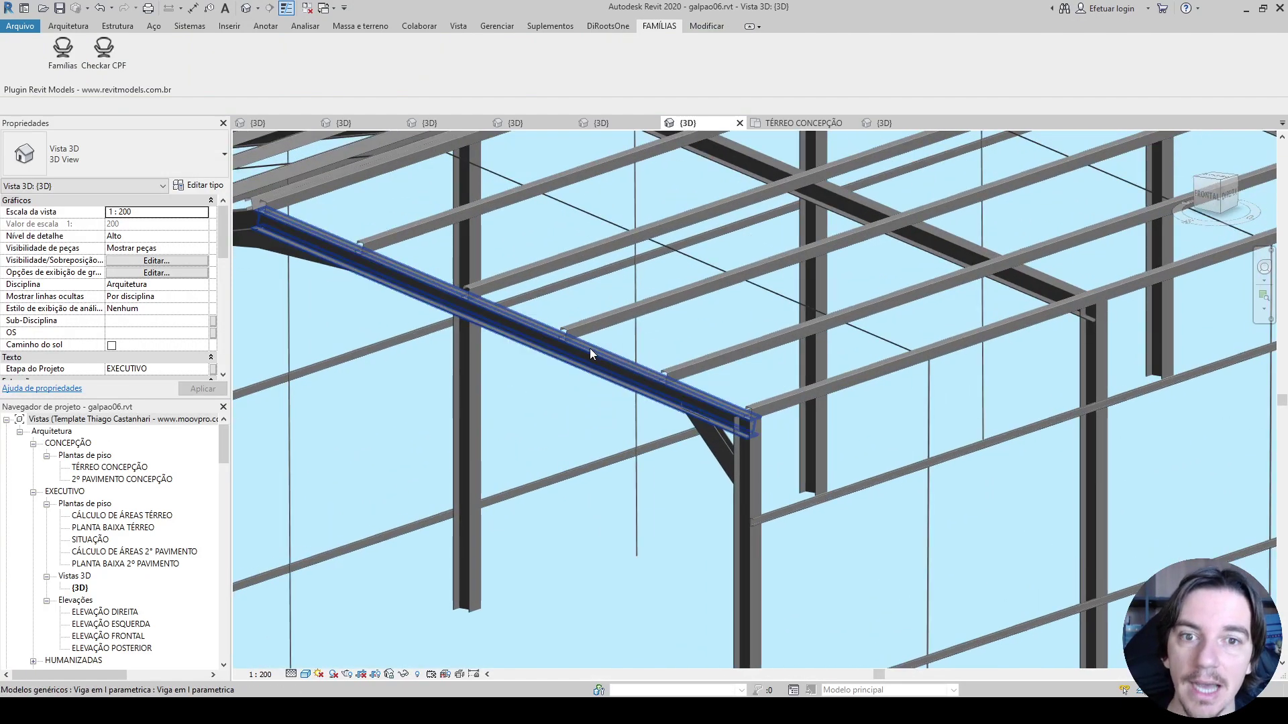
pyautogui.scroll(-3, 590, 355)
pyautogui.click(872, 123)
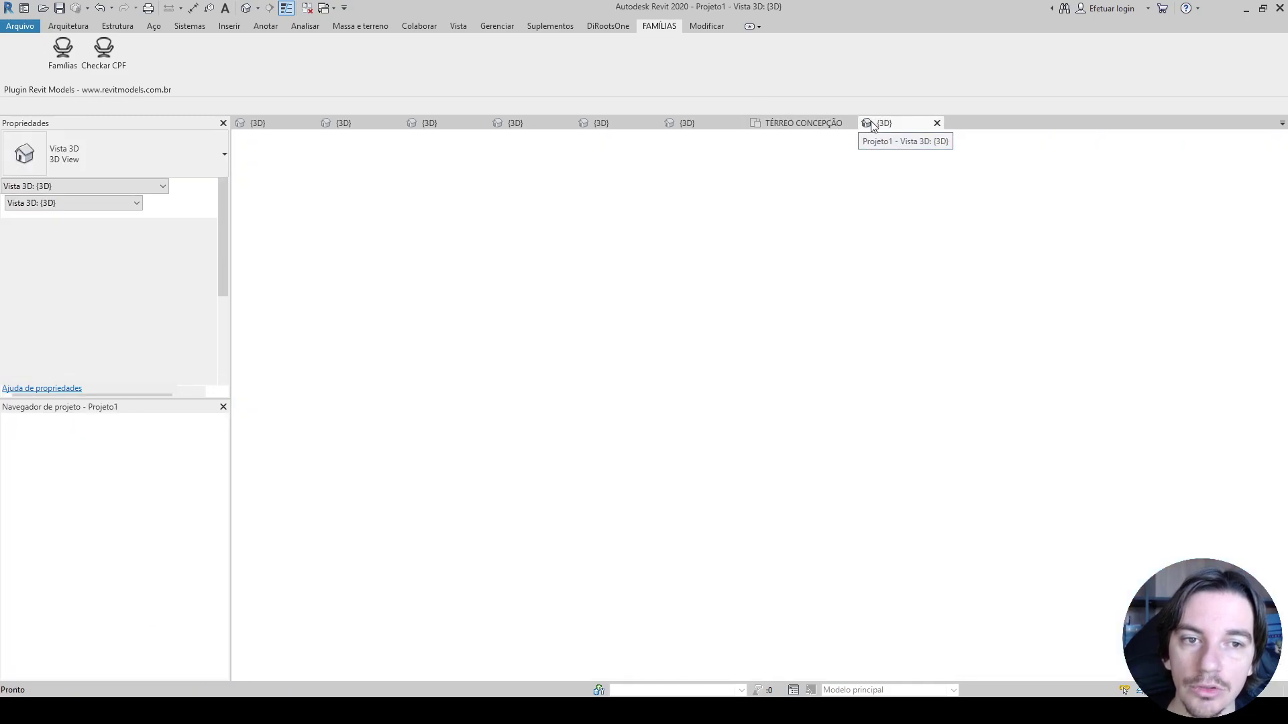
pyautogui.click(802, 127)
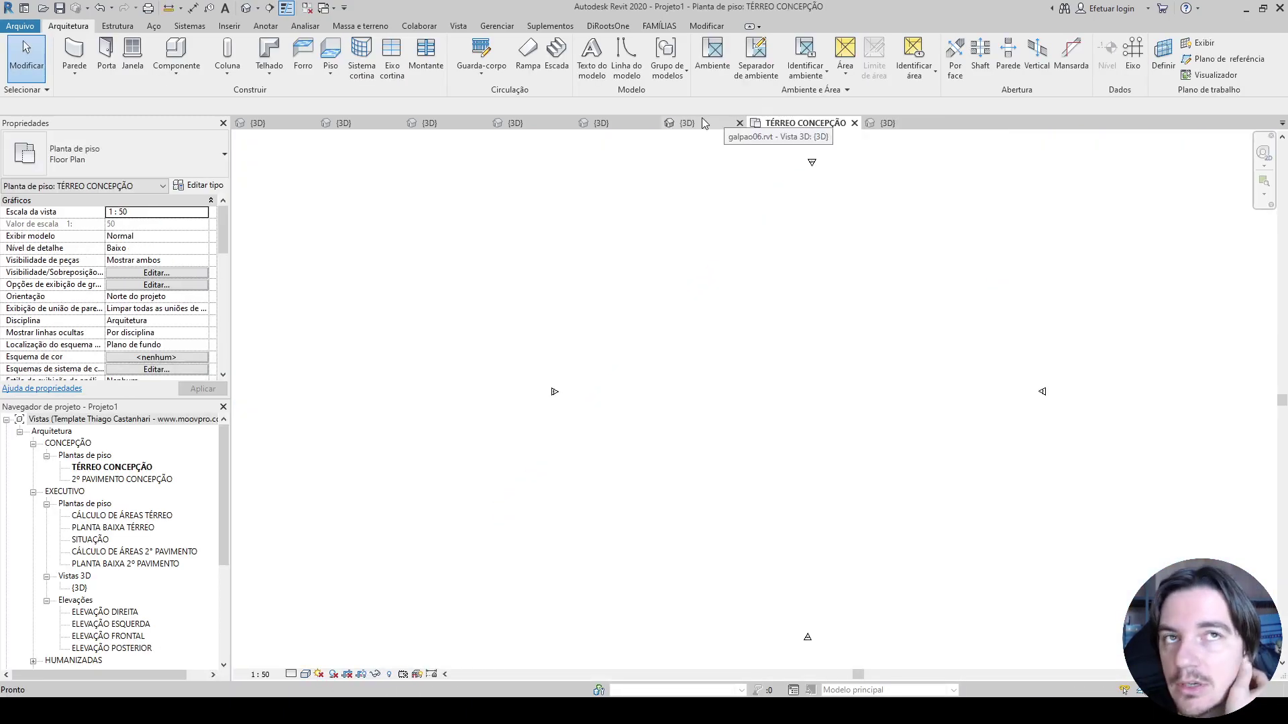
pyautogui.click(702, 123)
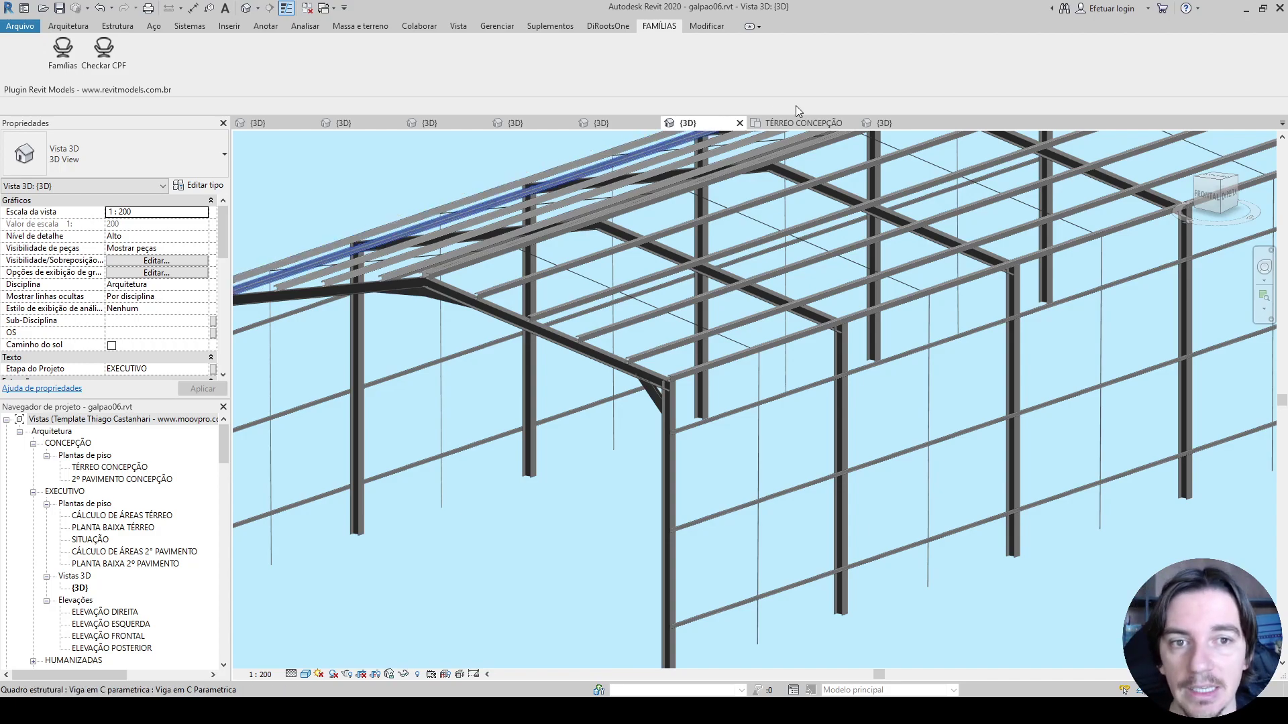
pyautogui.click(786, 128)
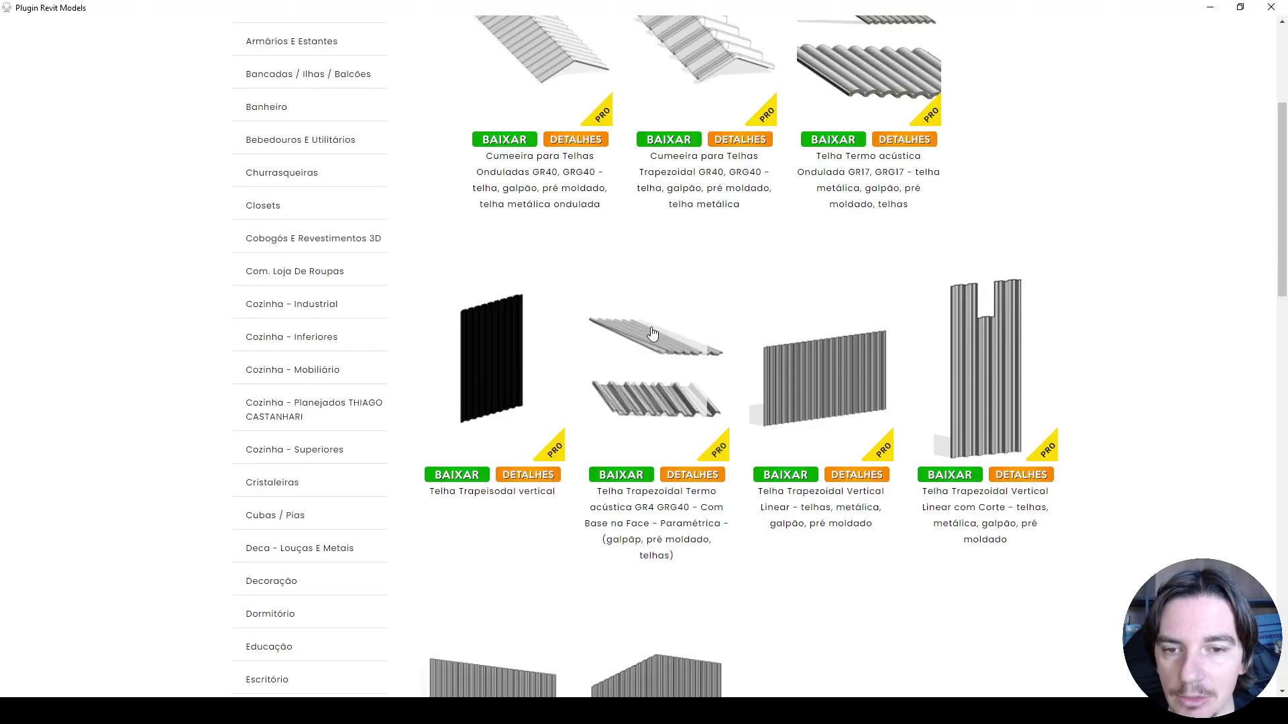
# Step: Look through the recent families and the full category list on the Revit Models plugin's home page
pyautogui.scroll(5, 652, 334)
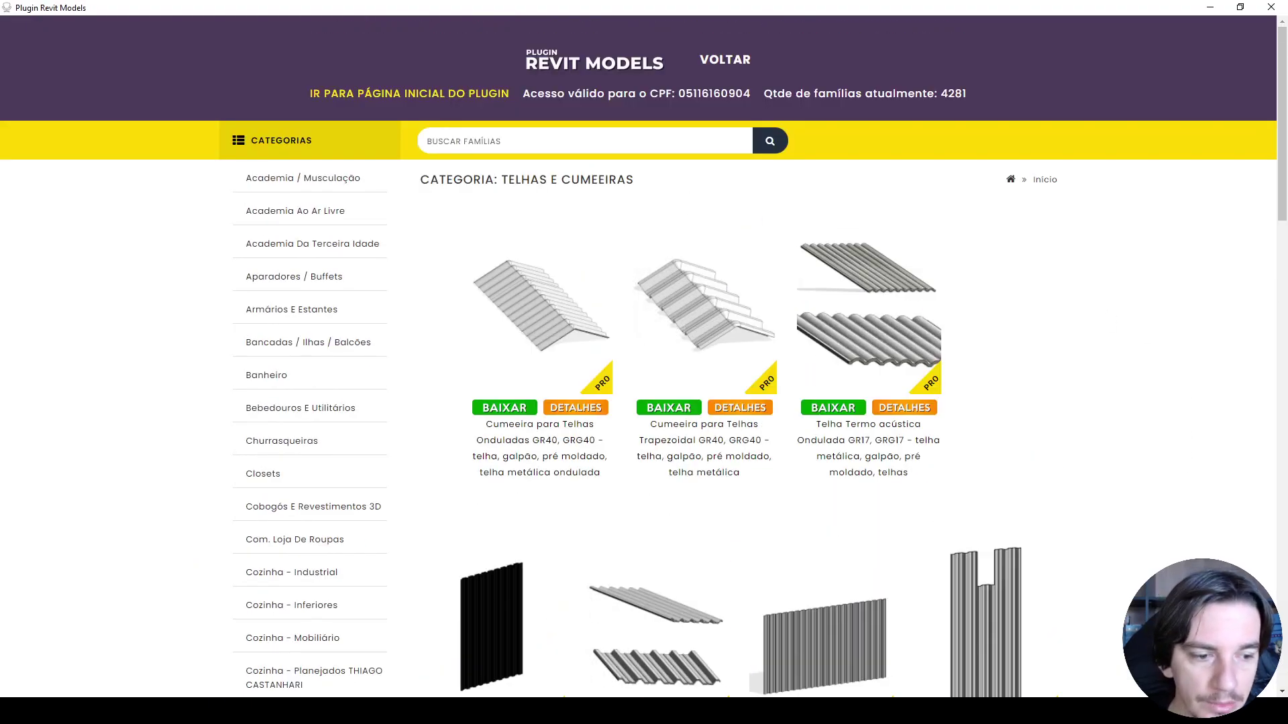
pyautogui.click(309, 303)
pyautogui.scroll(-5, 203, 303)
pyautogui.scroll(3, 204, 303)
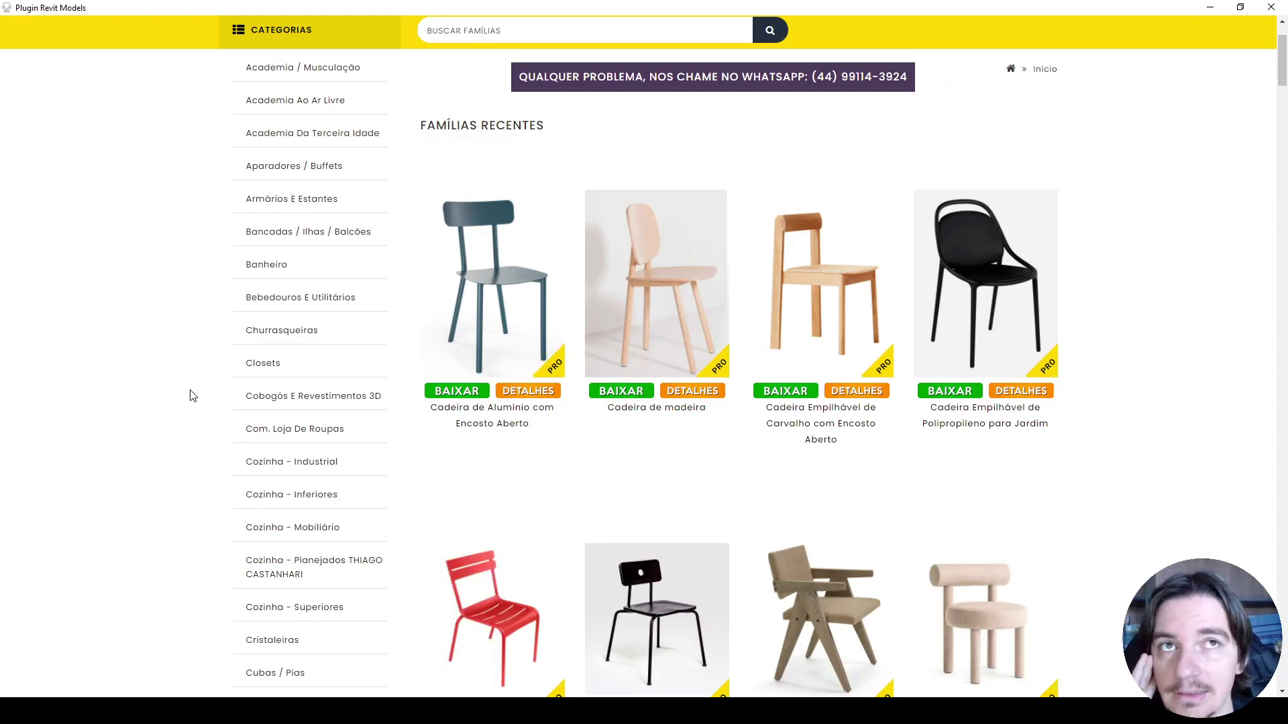
pyautogui.scroll(-10, 212, 402)
pyautogui.scroll(-15, 218, 402)
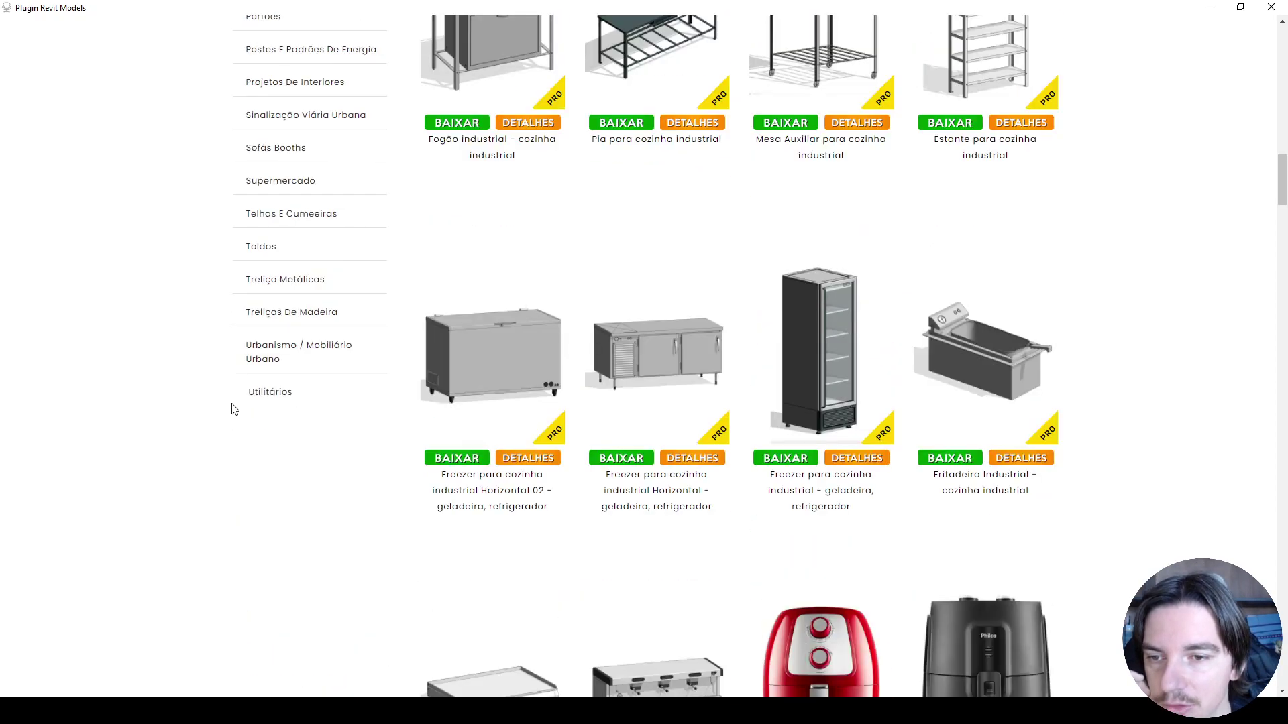
pyautogui.scroll(1, 232, 408)
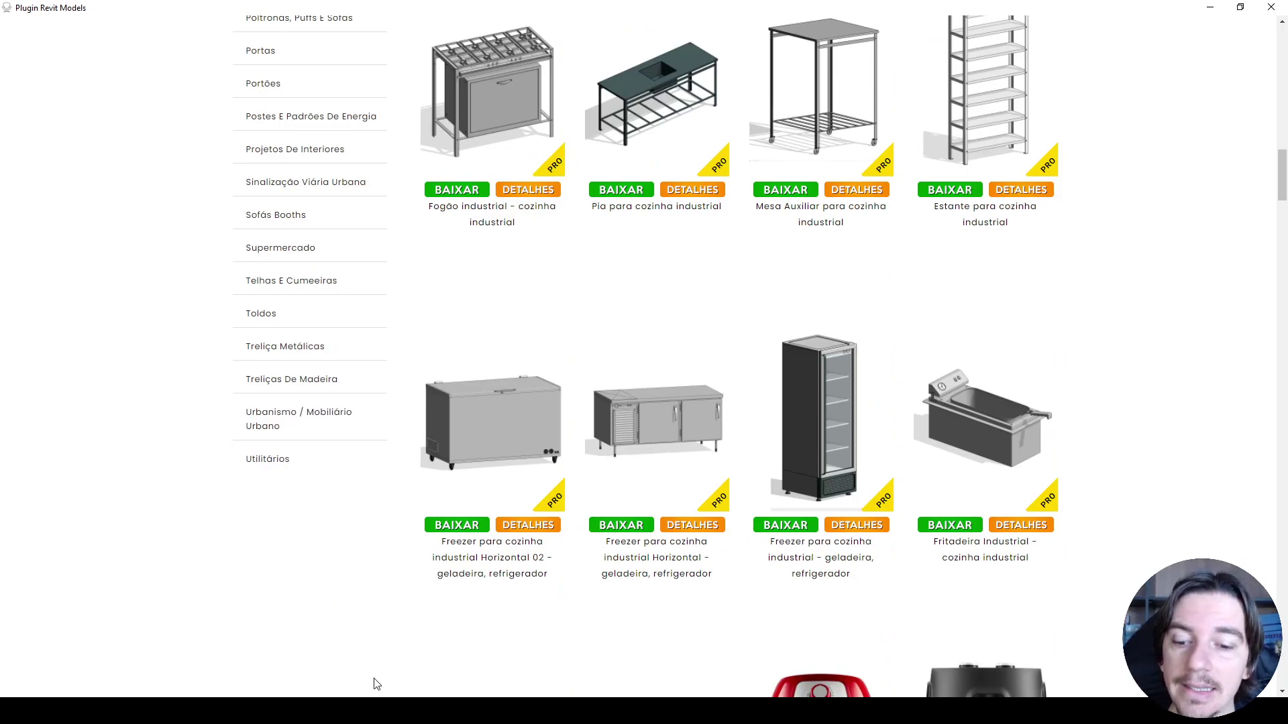
# Step: Return to the Revit project, reopen the plugin's family library and show the Telhas E Cumeeiras category
pyautogui.moveTo(372, 711)
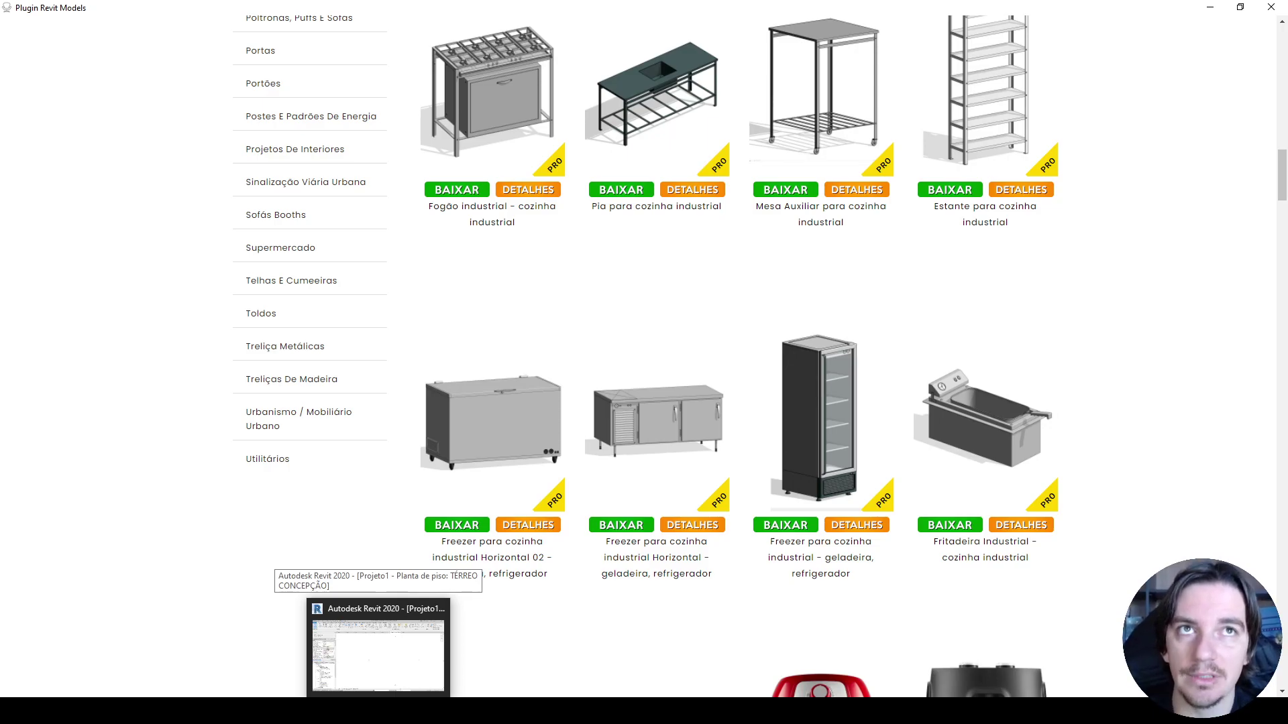
pyautogui.click(379, 654)
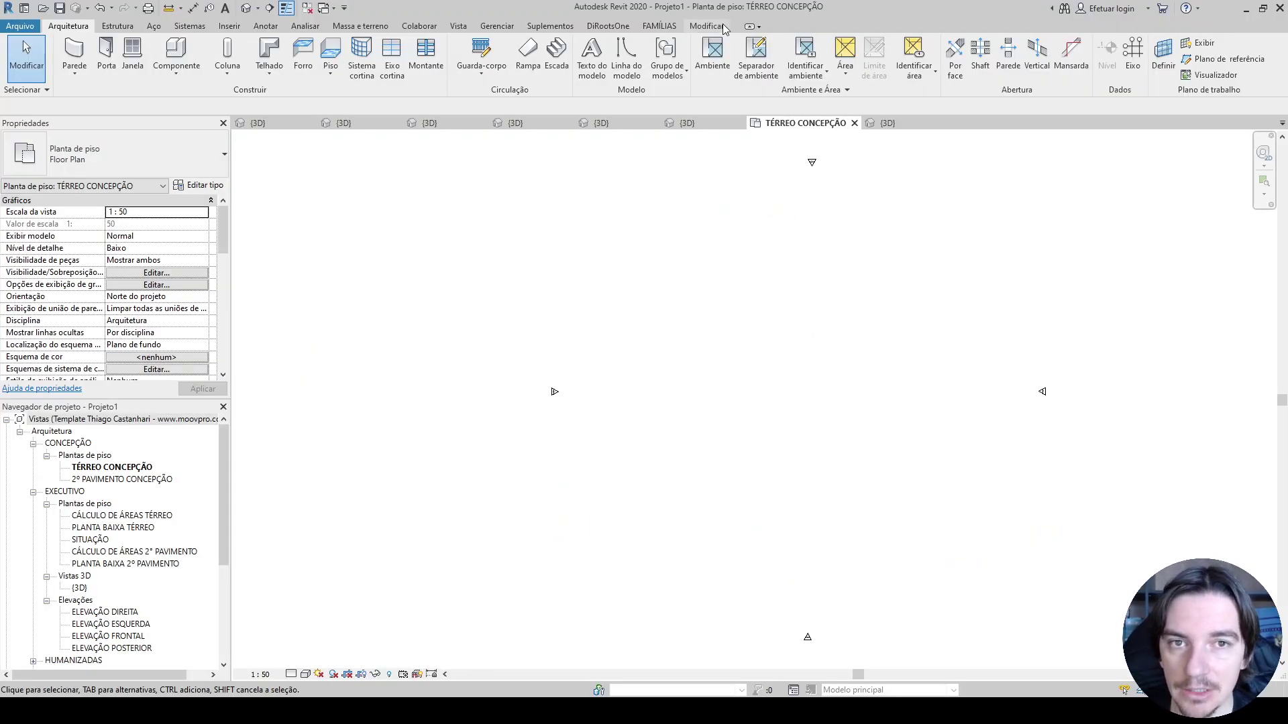
pyautogui.click(674, 26)
pyautogui.click(93, 75)
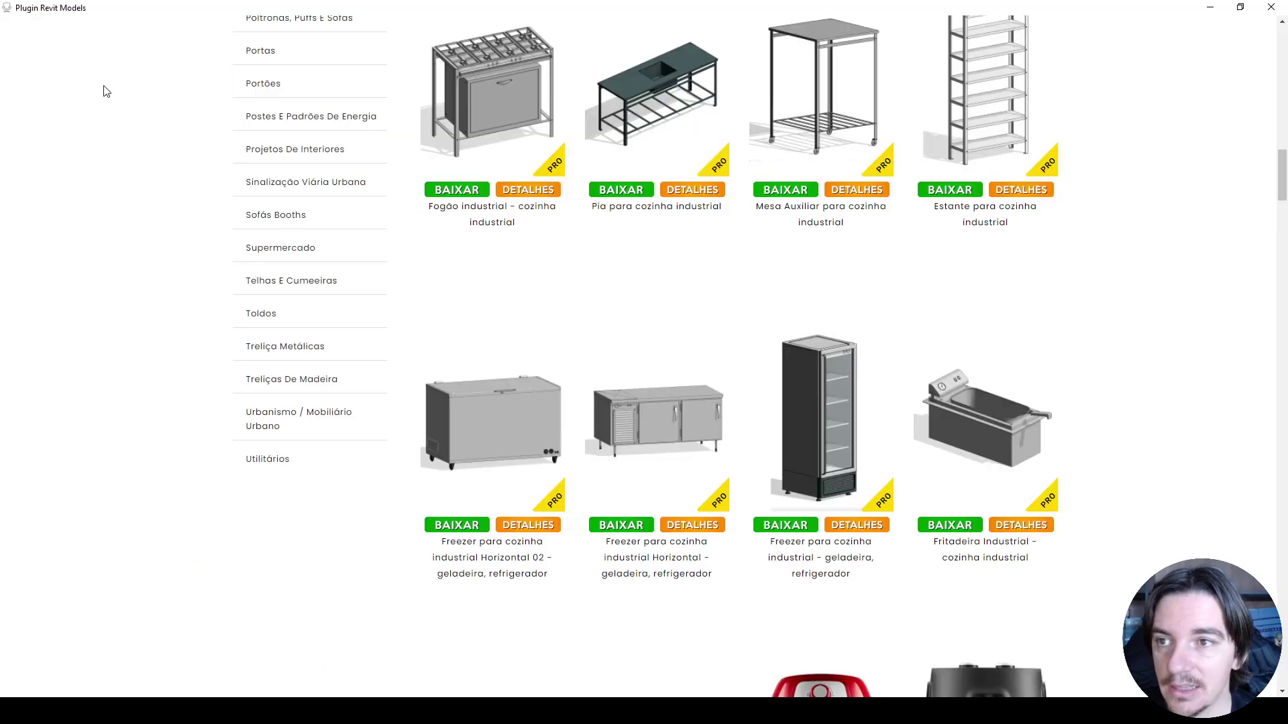
pyautogui.click(290, 282)
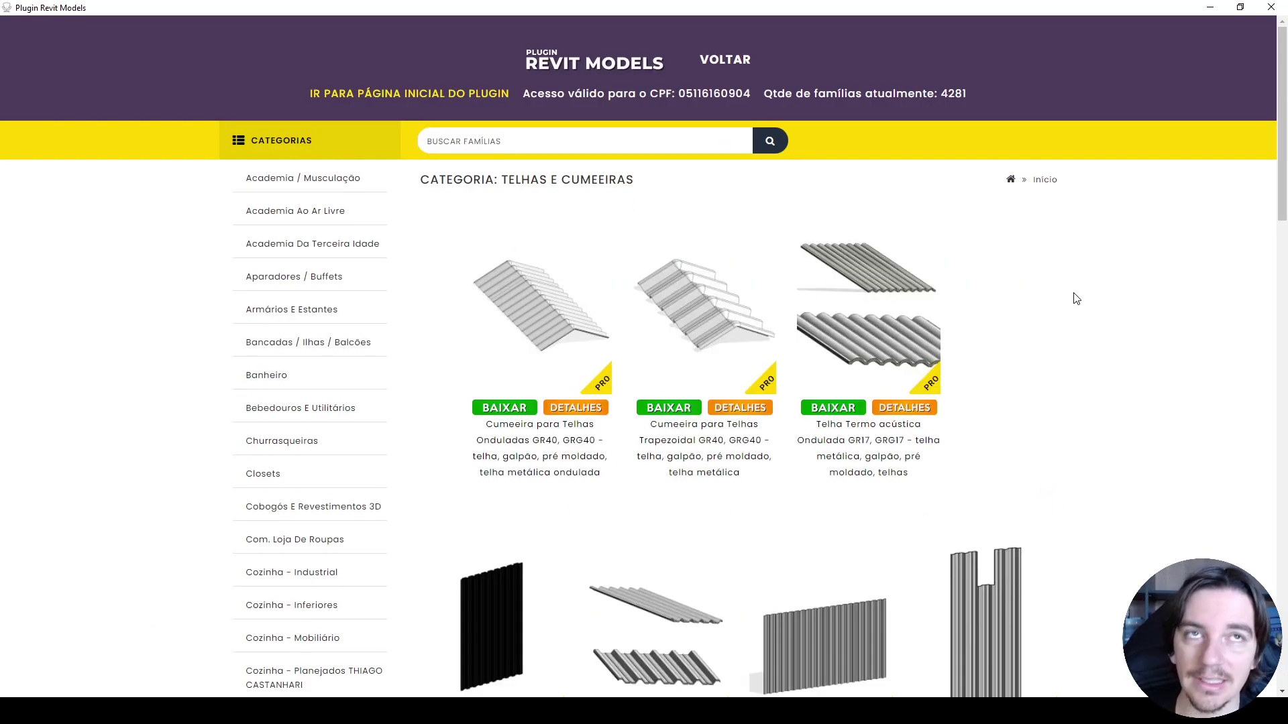
# Step: Download the Telha Trapezoidal Termo acústica GR4 GRG40 - Com Base na Face family into the project and leave its automatic placement
pyautogui.scroll(-4, 1081, 299)
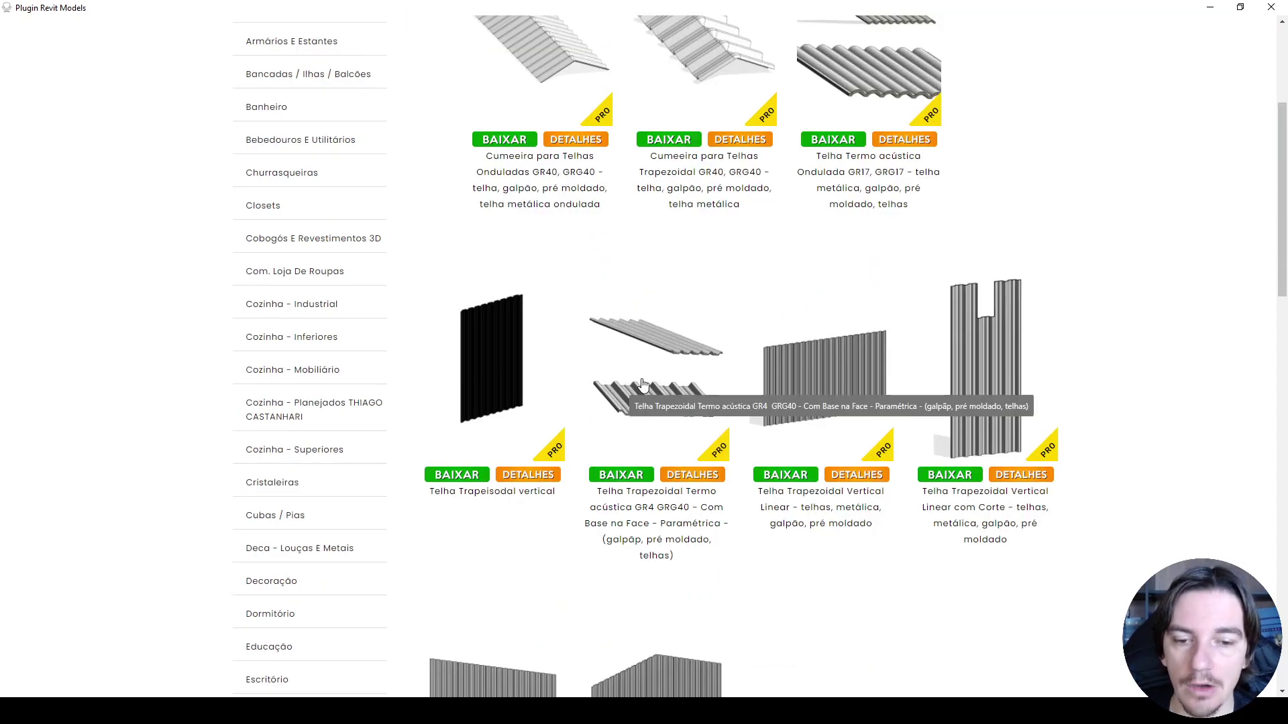
pyautogui.click(623, 476)
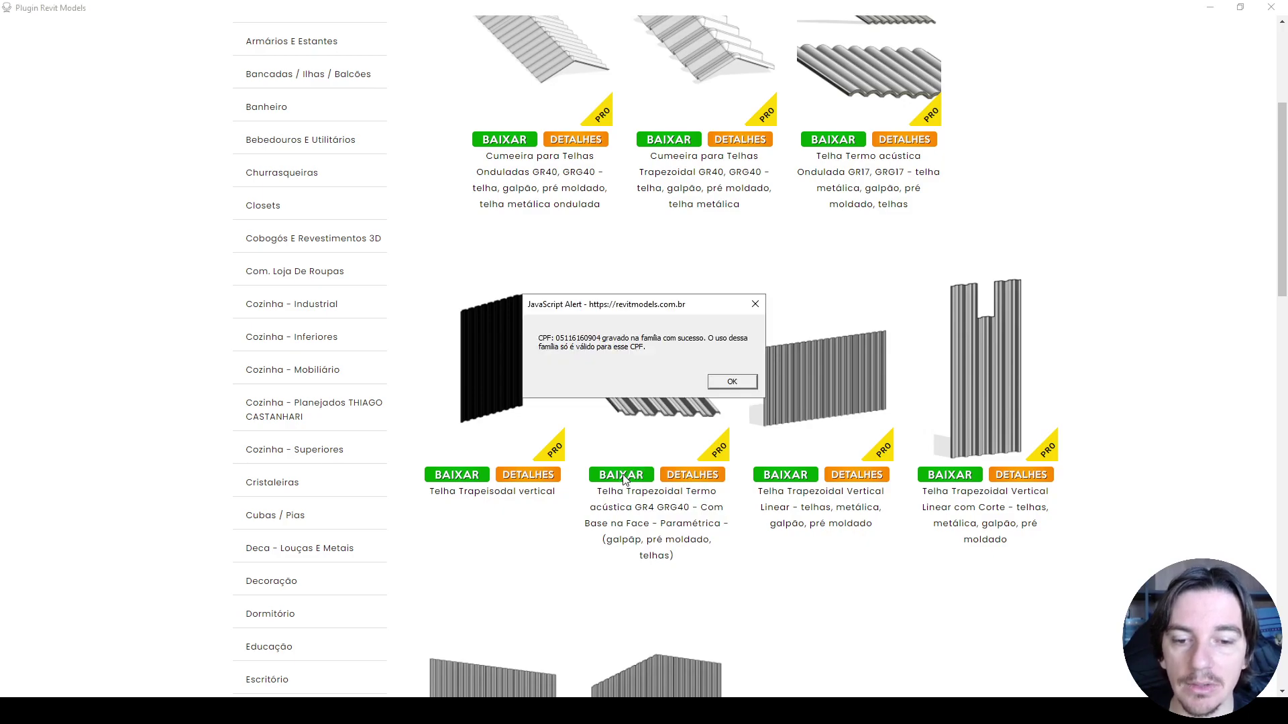
pyautogui.click(732, 382)
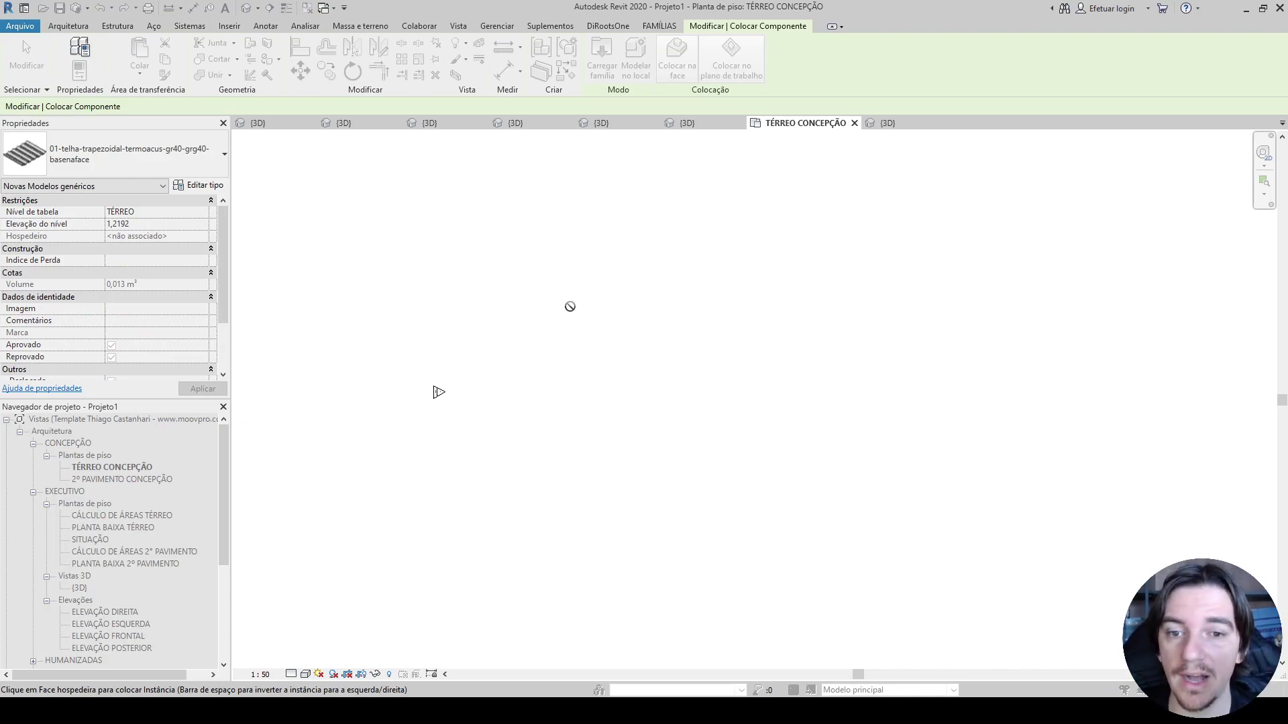
pyautogui.press('Escape')
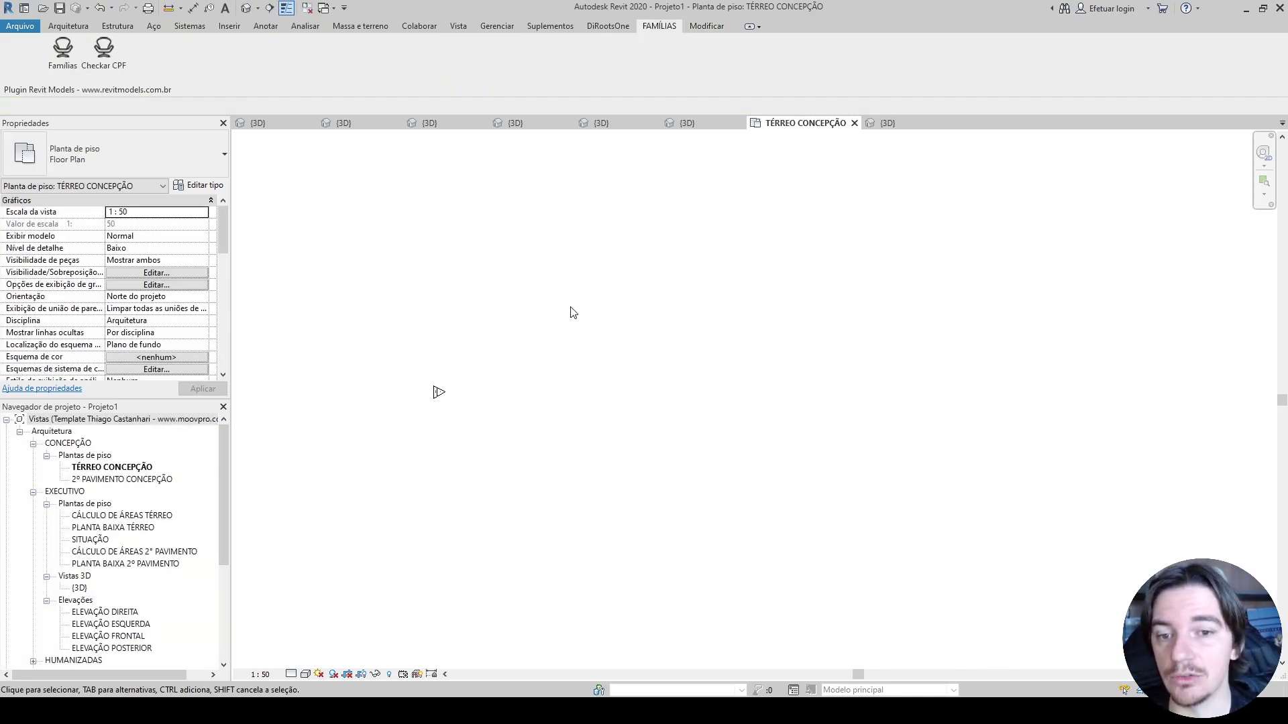
# Step: Place one 01-telha-trapezoidal-termoacus-gr40-grg40-basenaface component in the TÉRREO CONCEPÇÃO plan, using the TÉRREO level as work plane
pyautogui.click(68, 25)
pyautogui.click(168, 51)
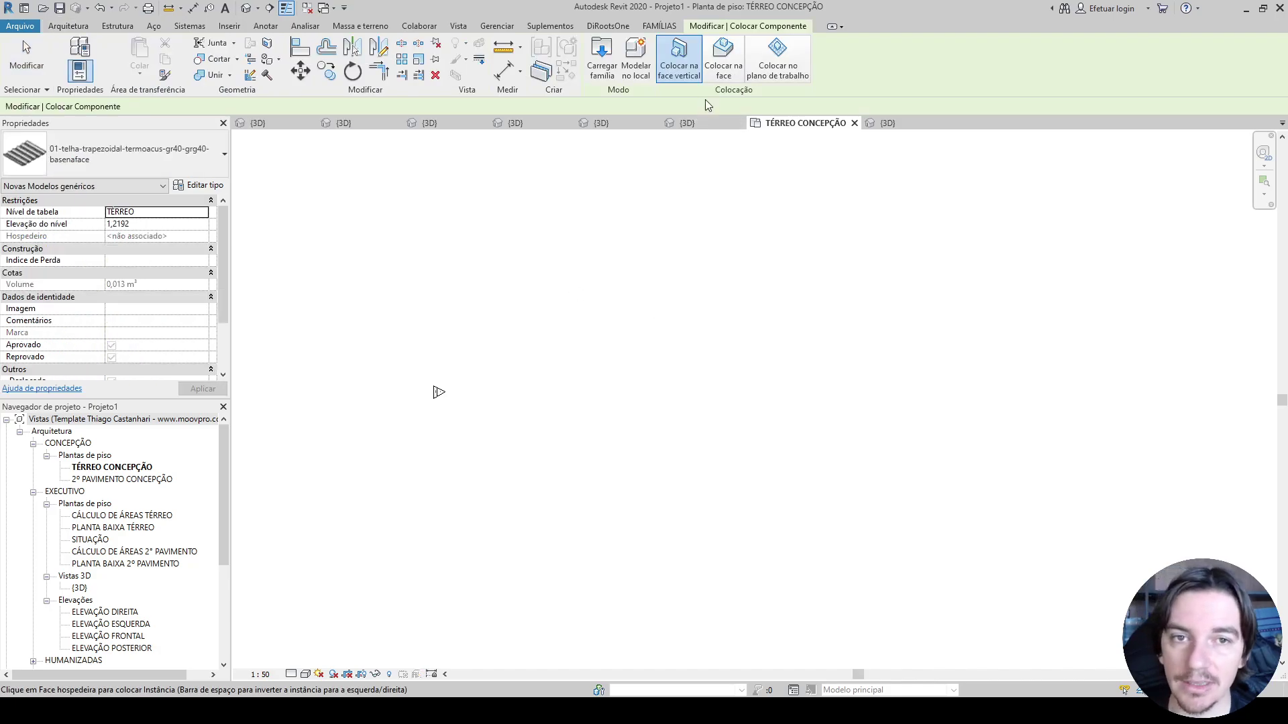
pyautogui.click(798, 67)
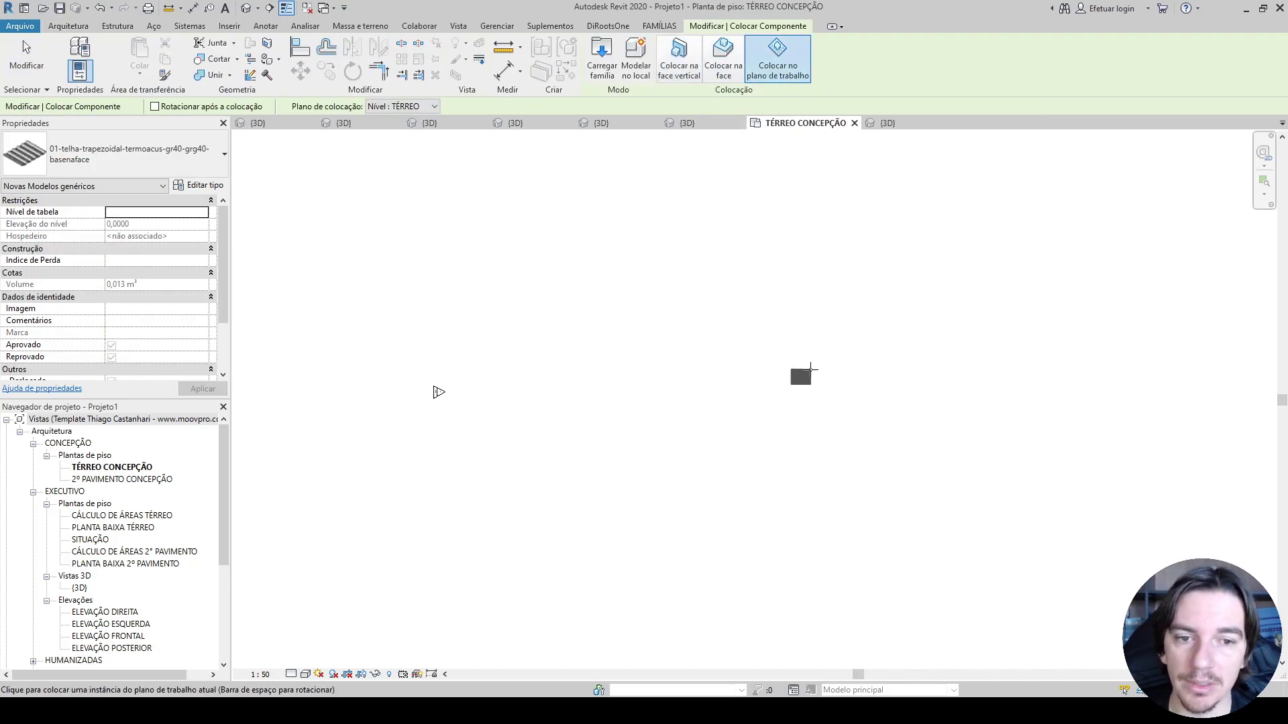
pyautogui.press('Escape')
pyautogui.scroll(-3, 809, 433)
pyautogui.moveTo(812, 427); pyautogui.dragTo(764, 408, button='middle')
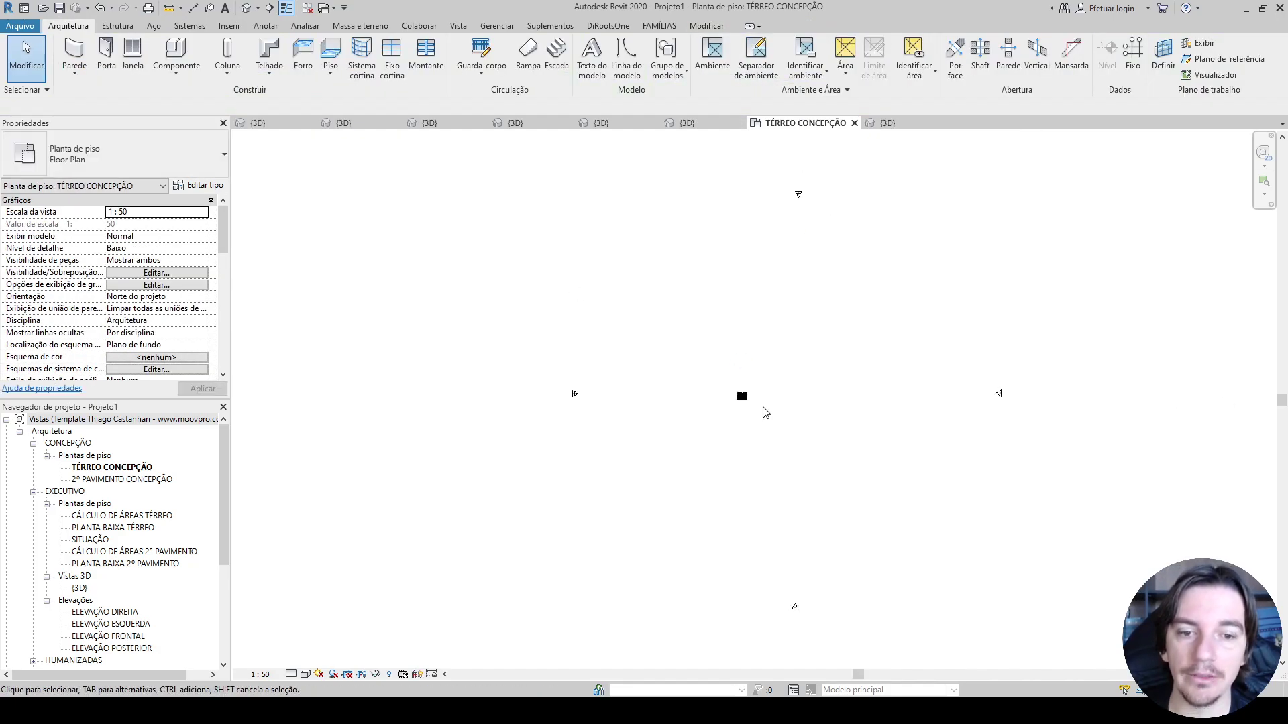
# Step: Switch to Projeto1's 3D view and hide the elements near the placed roof tile with Hide in View
pyautogui.hotkey('ctrl', 'Tab')
pyautogui.scroll(2, 669, 513)
pyautogui.moveTo(604, 492); pyautogui.dragTo(288, 265)
pyautogui.press('e')
pyautogui.press('h')
pyautogui.middleClick(289, 269)
pyautogui.middleClick(289, 270)
# Step: Examine the trapezoidal roof tile's profile and thickness from several angles in the 3D view
pyautogui.keyDown('shift'); pyautogui.moveTo(289, 270); pyautogui.dragTo(394, 245, button='middle'); pyautogui.keyUp('shift')
pyautogui.middleClick(530, 290)
pyautogui.middleClick(530, 290)
pyautogui.click(645, 296)
pyautogui.keyDown('shift'); pyautogui.moveTo(655, 322); pyautogui.dragTo(677, 189, button='middle'); pyautogui.keyUp('shift')
pyautogui.click(800, 221)
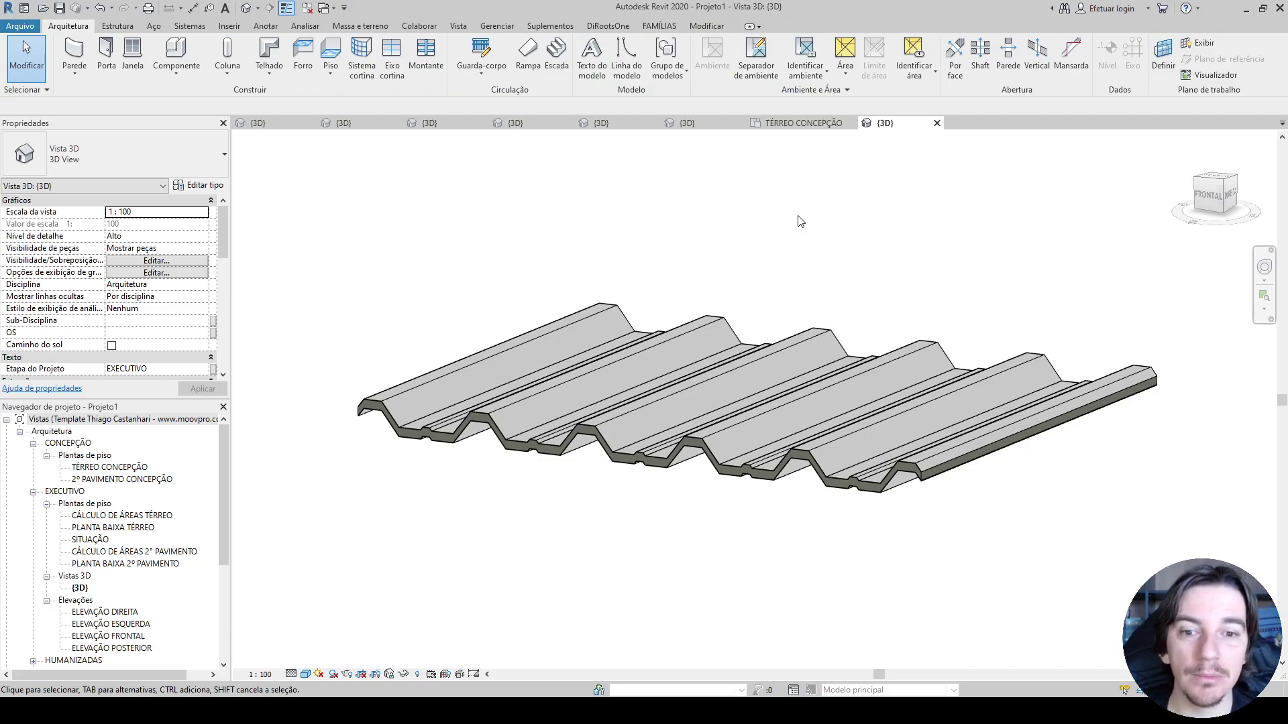
pyautogui.middleClick(802, 223)
pyautogui.middleClick(801, 223)
pyautogui.keyDown('shift'); pyautogui.moveTo(835, 301); pyautogui.dragTo(787, 319, button='middle'); pyautogui.keyUp('shift')
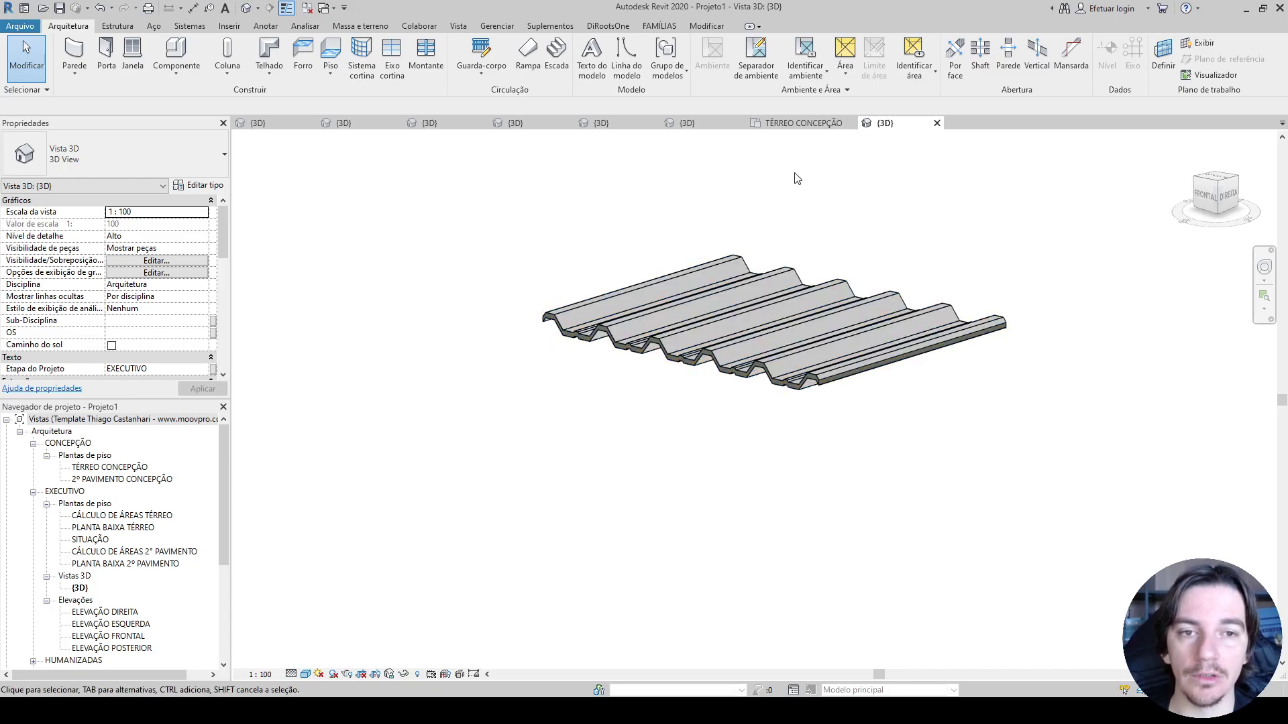
# Step: Start a footprint roof on the TÉRREO level in plan and sketch a rectangular boundary about 3.90 m deep beside the tile
pyautogui.click(809, 124)
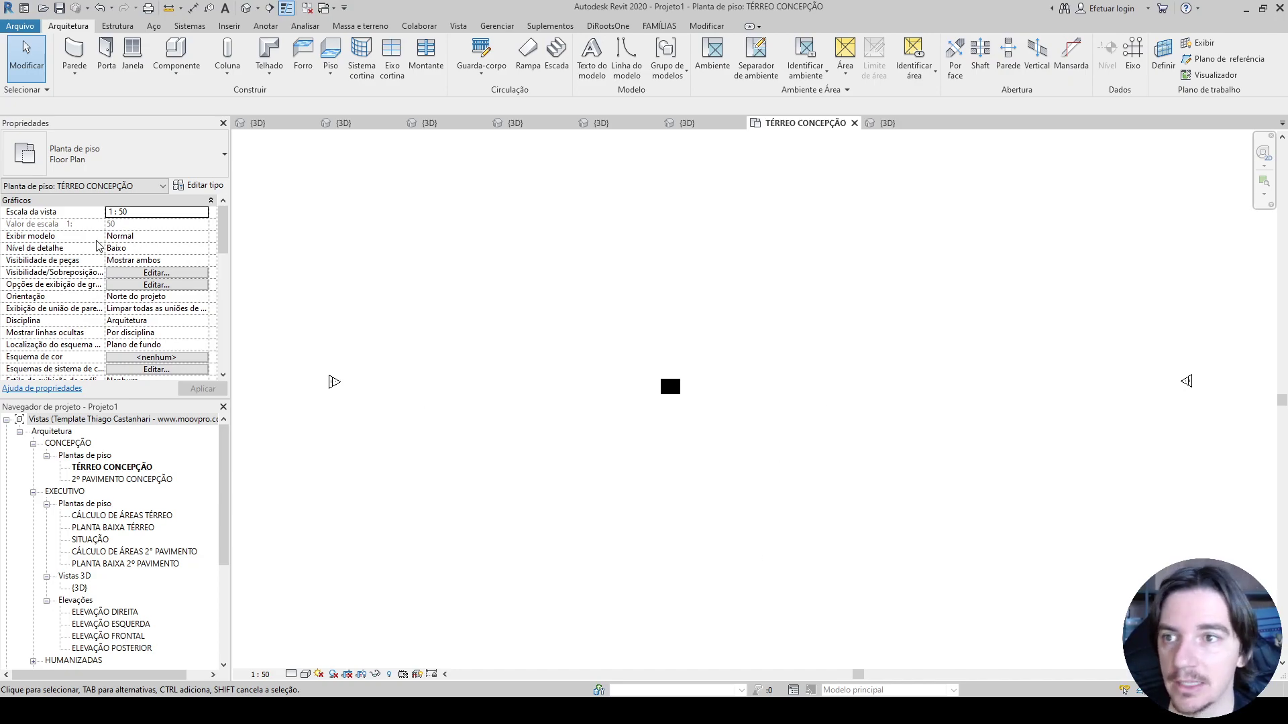
pyautogui.click(271, 55)
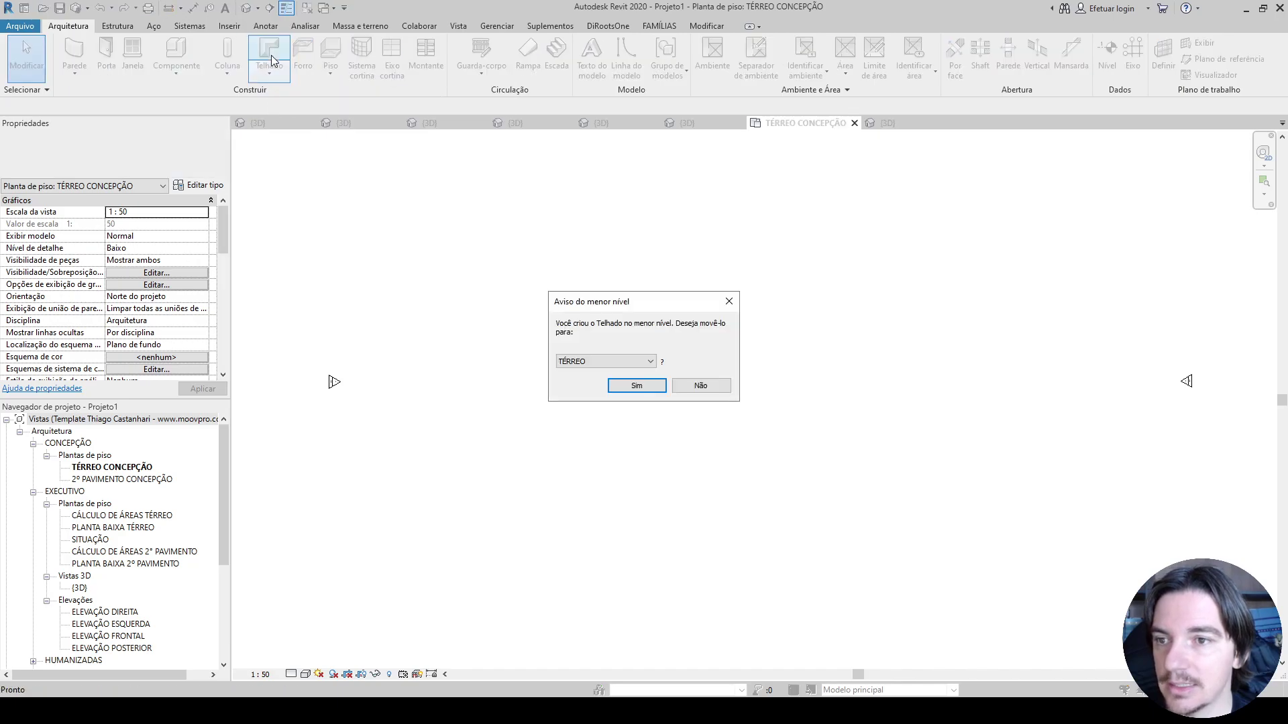
pyautogui.click(637, 386)
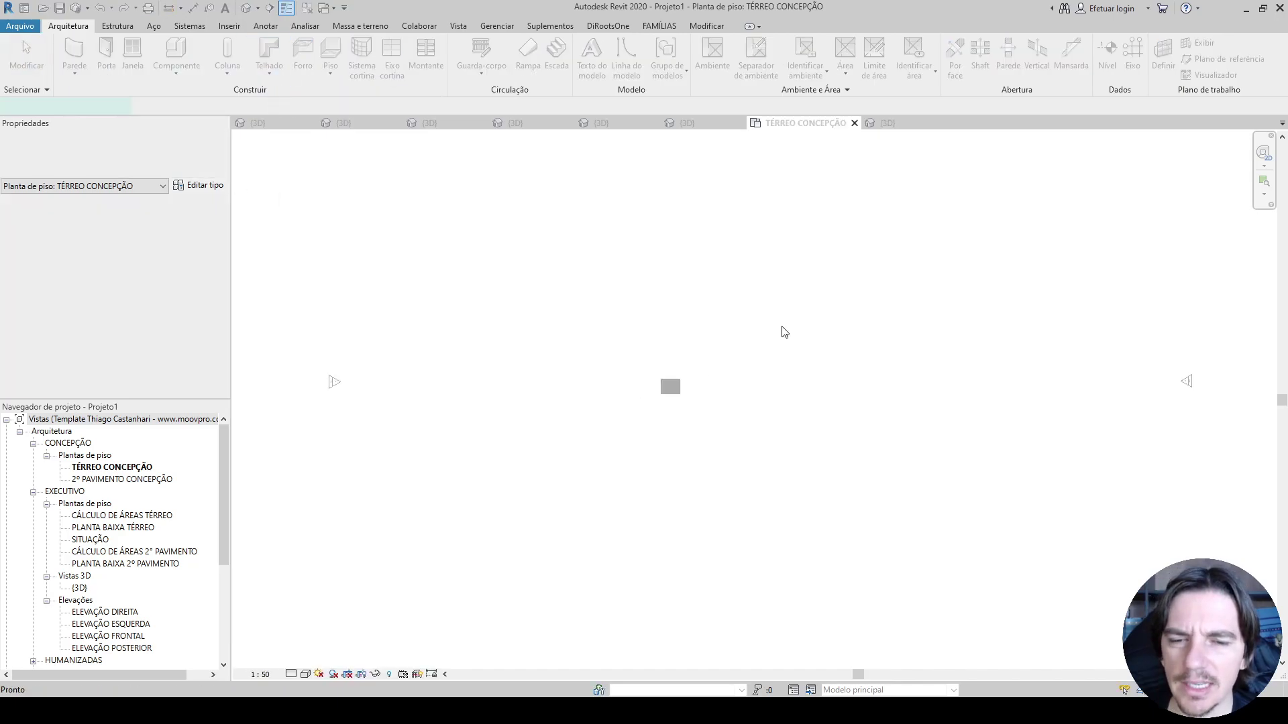
pyautogui.click(722, 44)
pyautogui.click(731, 325)
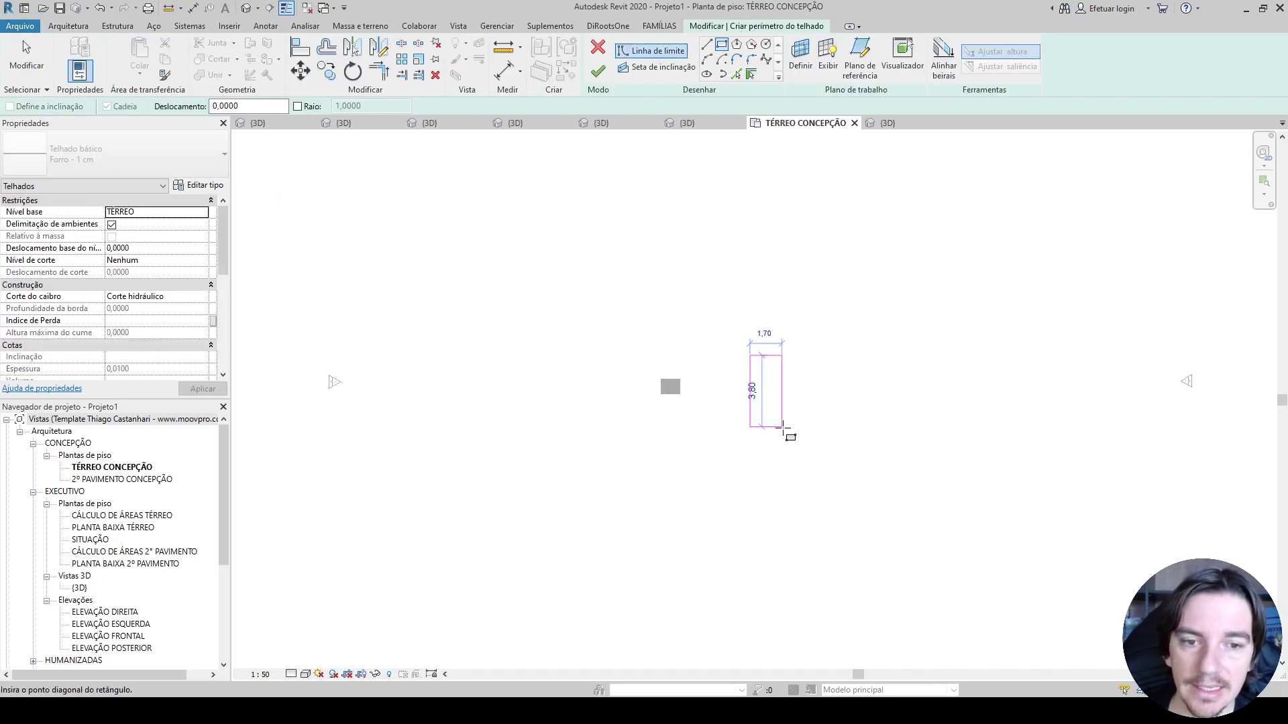
pyautogui.click(789, 436)
# Step: Set the rectangular roof boundary to 5.00 m wide and 8.00 m deep
pyautogui.press('Escape')
pyautogui.press('Escape')
pyautogui.click(788, 413)
pyautogui.click(765, 454)
pyautogui.press('Return')
pyautogui.click(771, 437)
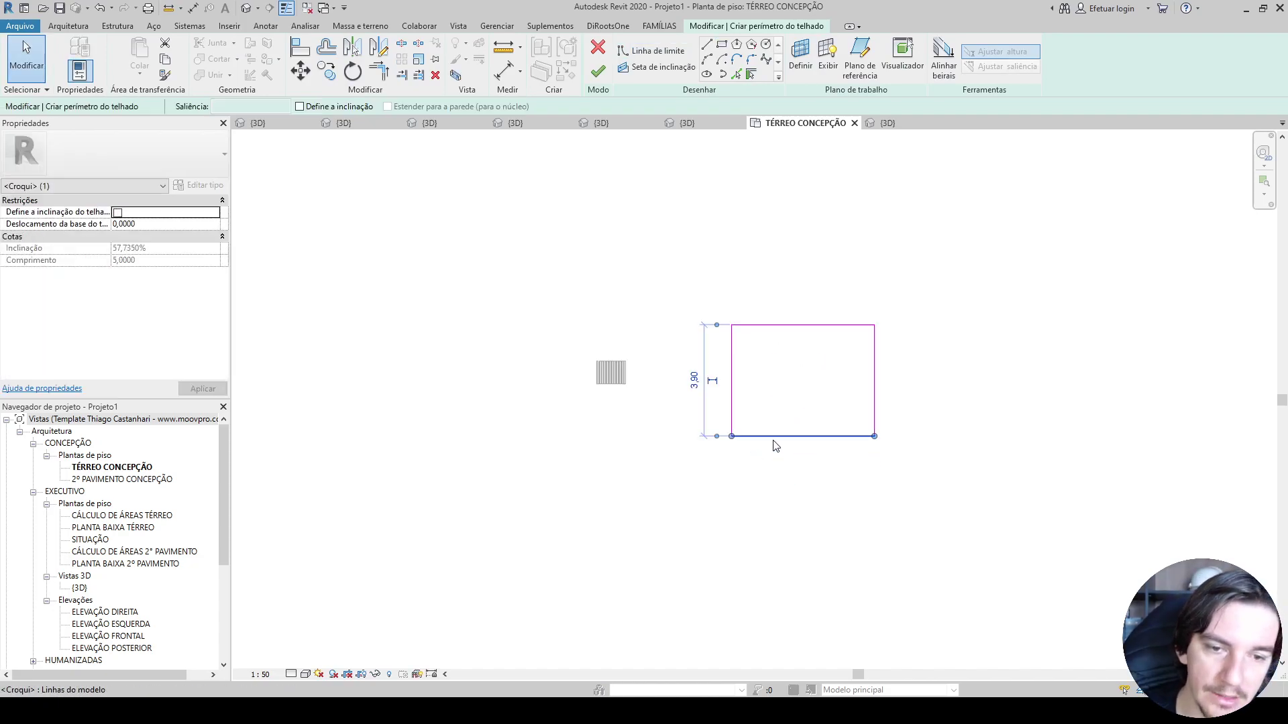
pyautogui.click(697, 380)
pyautogui.press('Return')
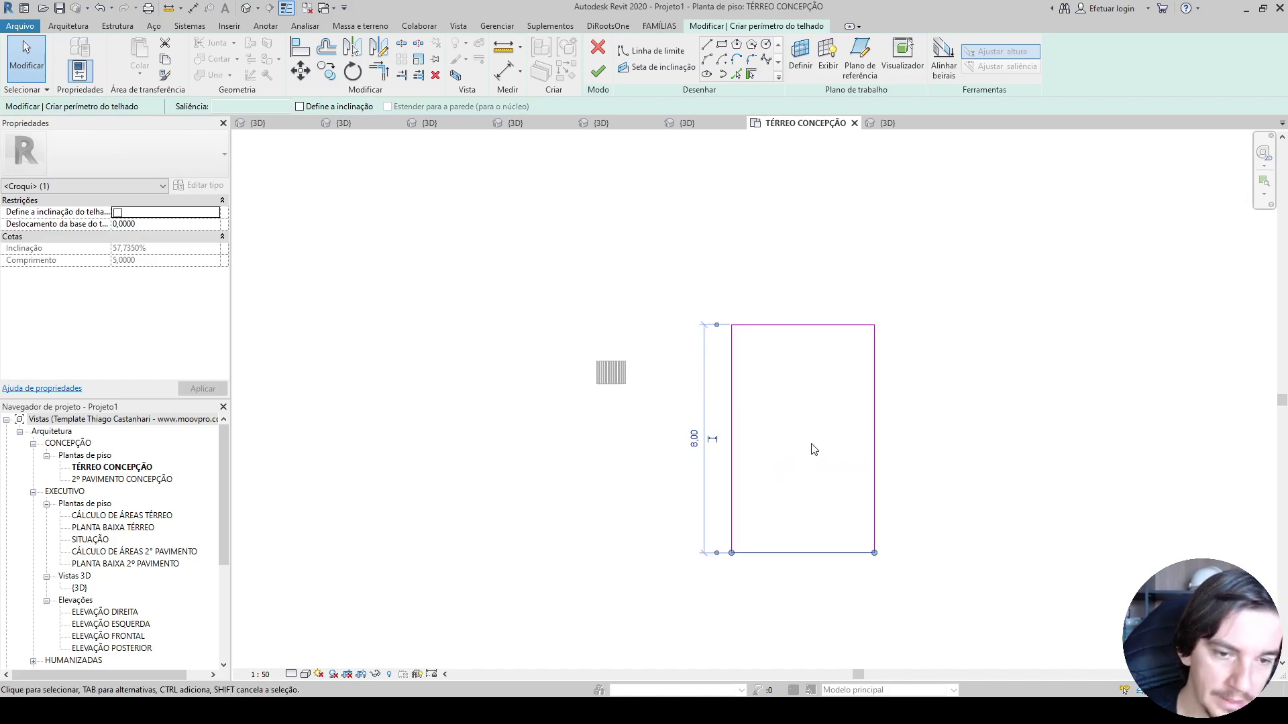
# Step: Give the boundary's right-hand 8 m edge a 20% slope, finish the footprint roof and switch to the 3D view
pyautogui.click(852, 440)
pyautogui.click(871, 431)
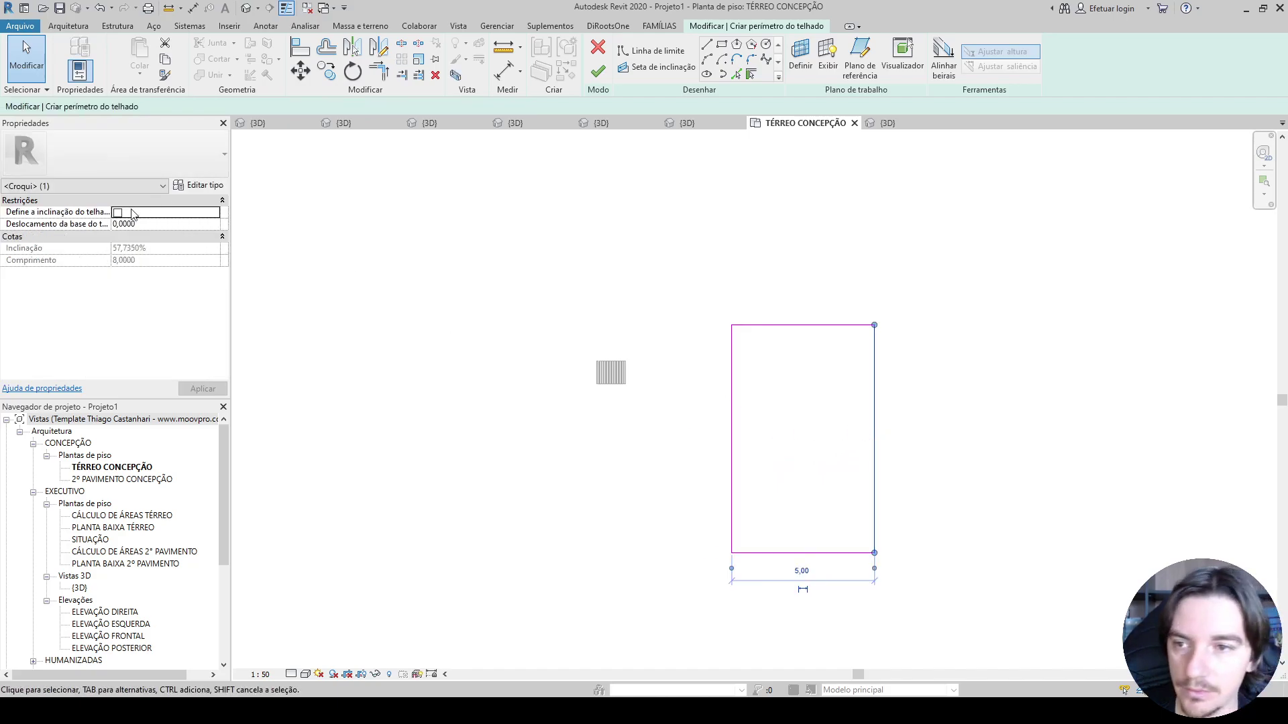
pyautogui.click(118, 213)
pyautogui.click(170, 249)
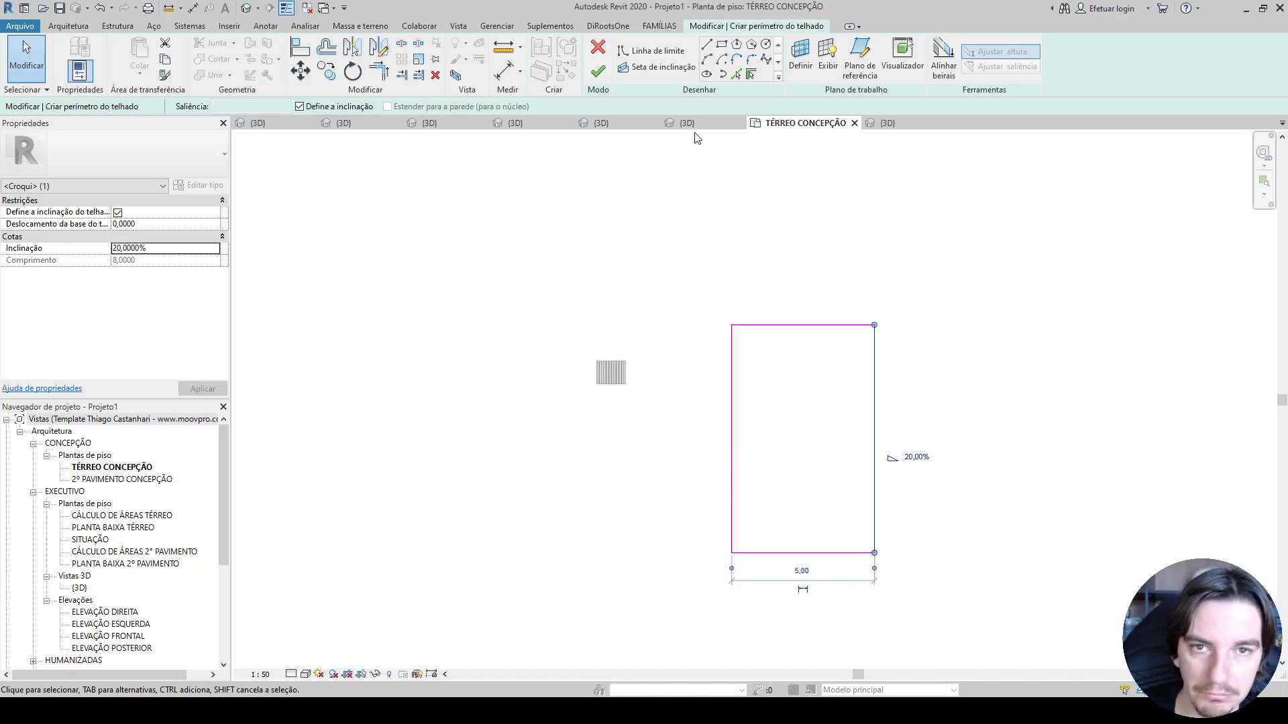
pyautogui.click(597, 71)
pyautogui.press('Escape')
pyautogui.press('3')
pyautogui.press('d')
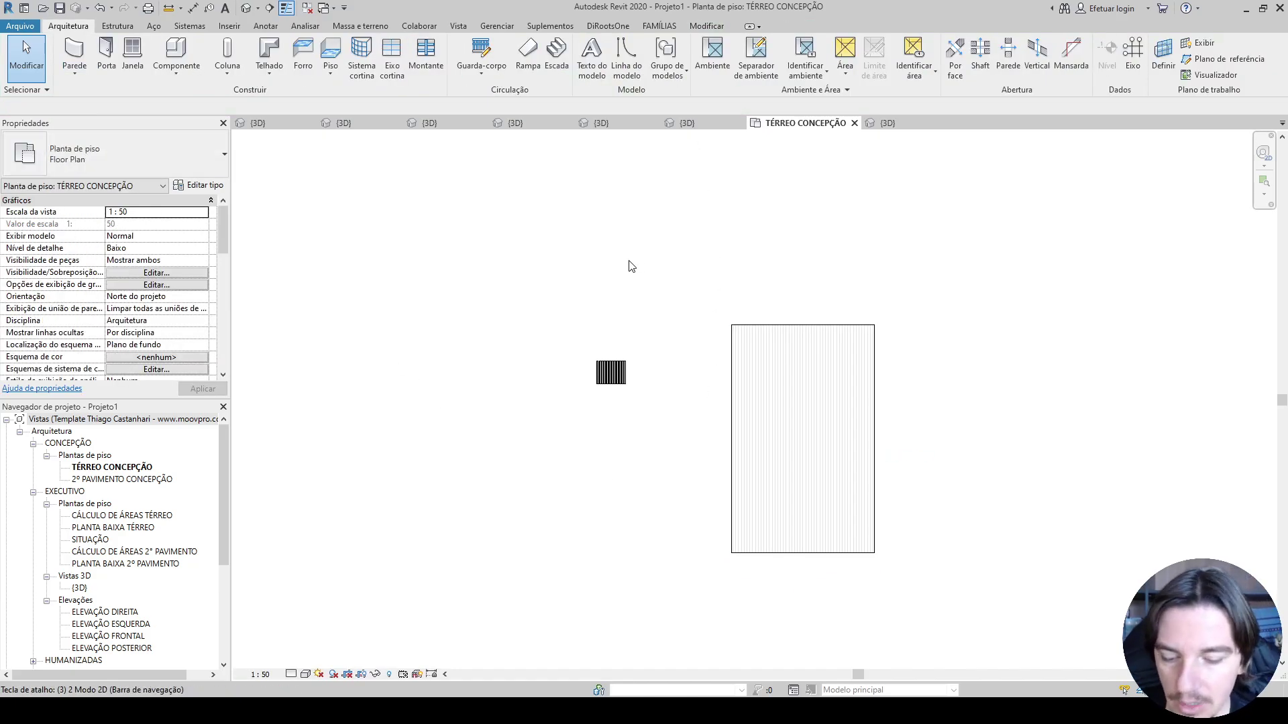
# Step: Rehost the trapezoidal roof tile onto the sloped roof face near its corner using Pick New
pyautogui.scroll(-4, 542, 289)
pyautogui.keyDown('shift'); pyautogui.moveTo(637, 326); pyautogui.dragTo(728, 305, button='middle'); pyautogui.keyUp('shift')
pyautogui.click(824, 289)
pyautogui.moveTo(823, 289)
pyautogui.keyDown('shift'); pyautogui.mouseDown(button='middle')
pyautogui.moveTo(866, 233)
pyautogui.moveTo(880, 273)
pyautogui.moveTo(821, 303)
pyautogui.mouseUp(button='middle'); pyautogui.keyUp('shift')
pyautogui.scroll(2, 584, 313)
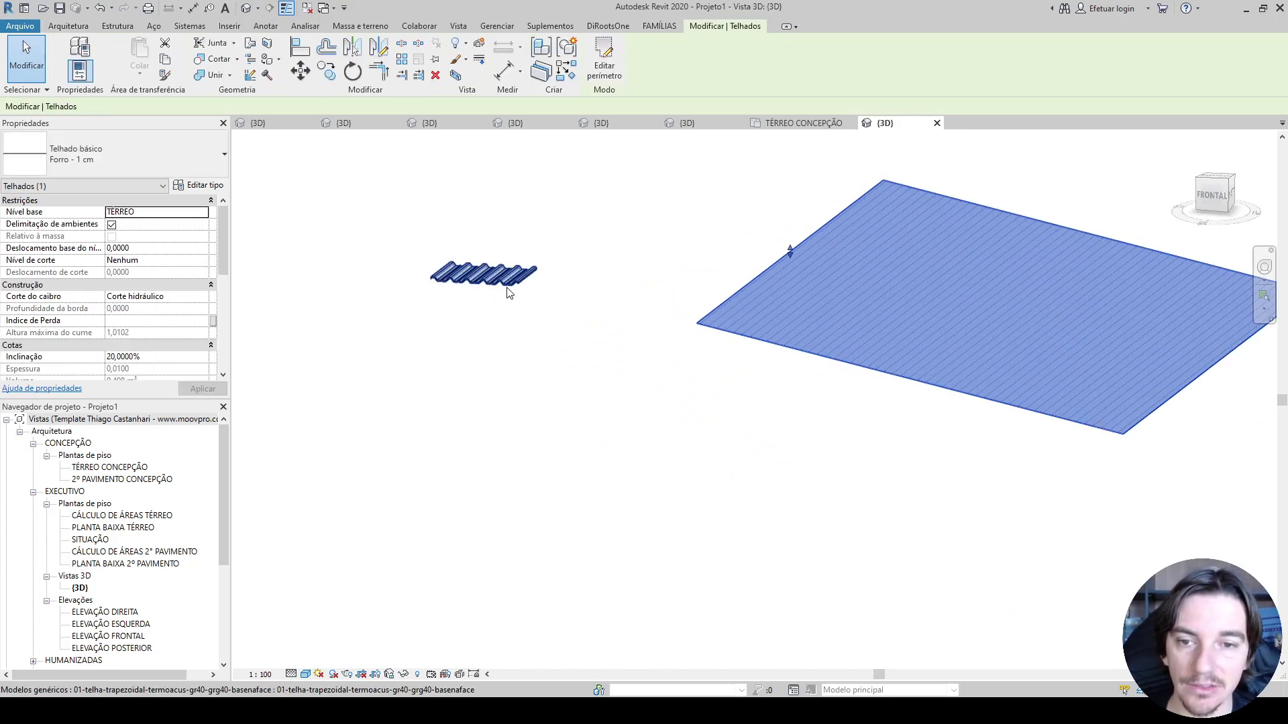
pyautogui.click(496, 275)
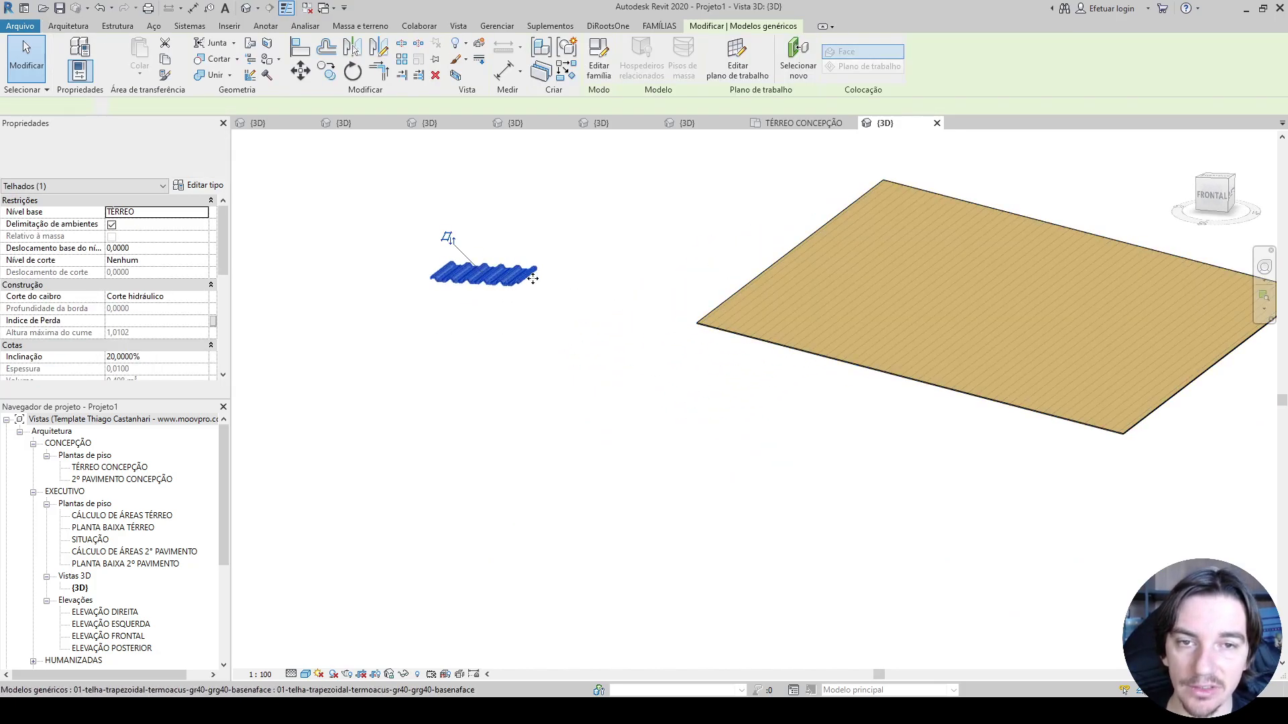
pyautogui.click(798, 76)
pyautogui.scroll(4, 787, 307)
pyautogui.moveTo(800, 320); pyautogui.dragTo(735, 328, button='middle')
pyautogui.click(734, 328)
pyautogui.click(540, 465)
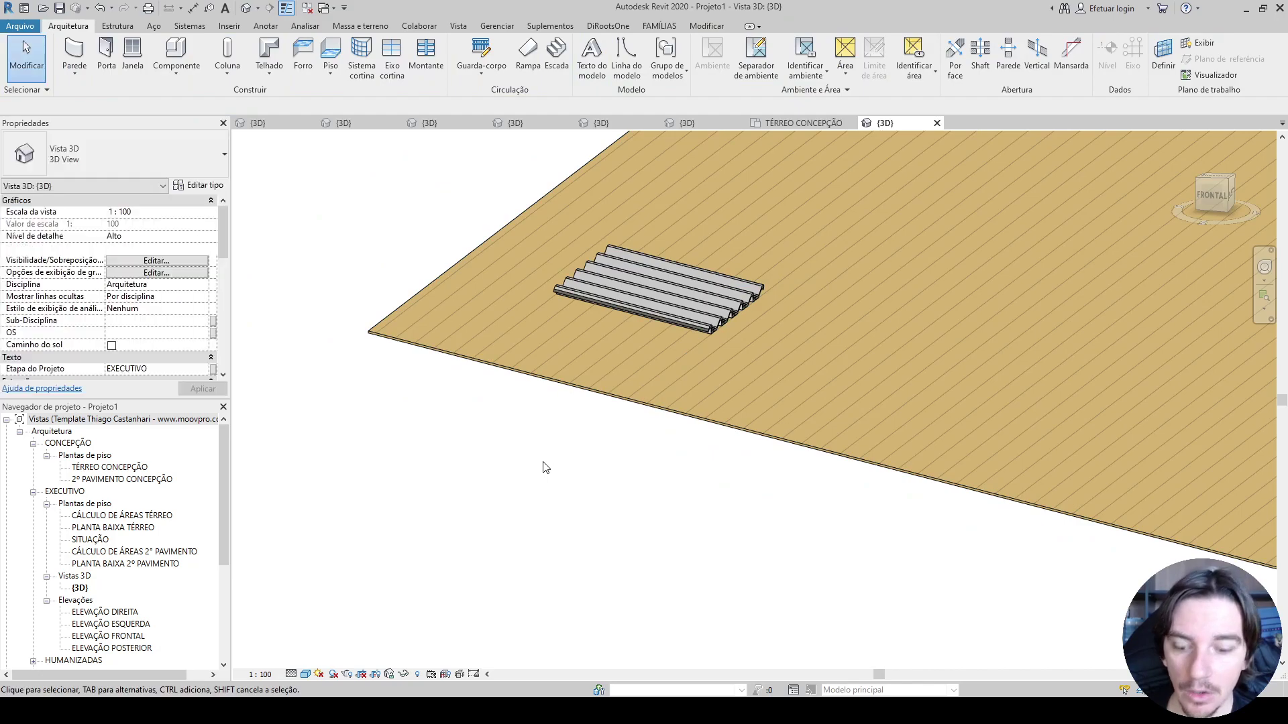
pyautogui.press('m')
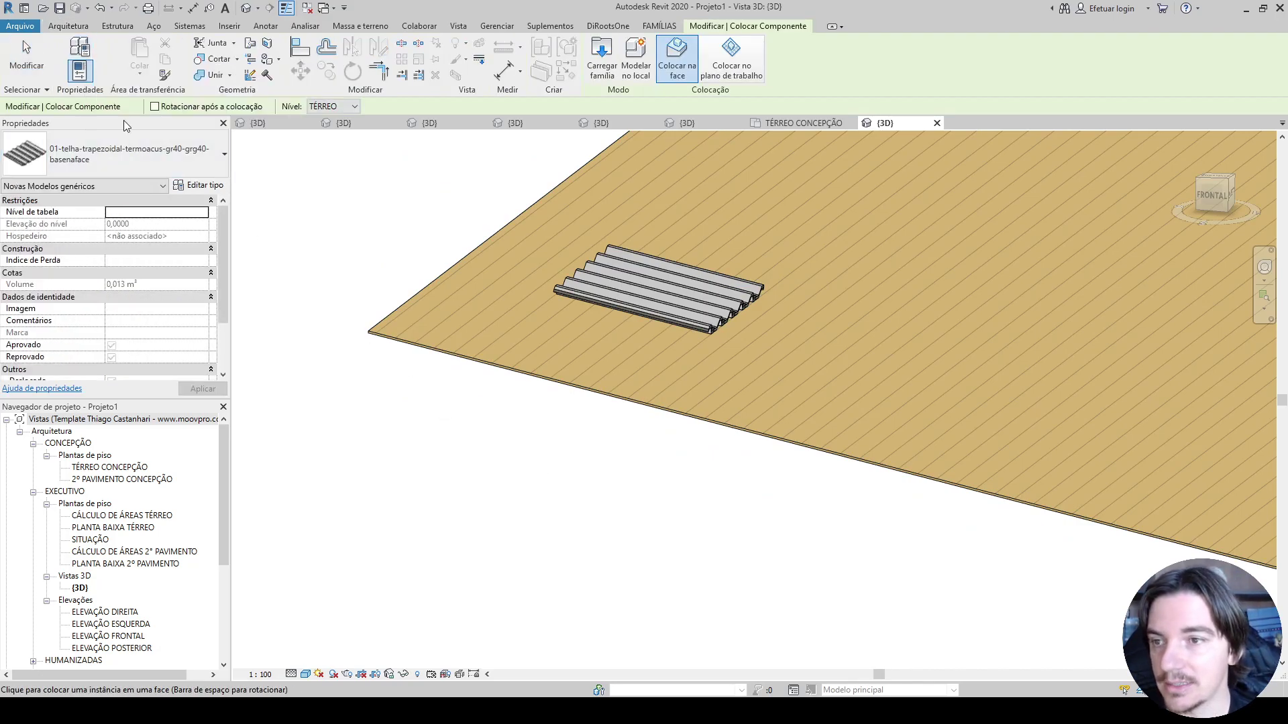
pyautogui.scroll(-5, 840, 345)
pyautogui.keyDown('shift'); pyautogui.moveTo(849, 305); pyautogui.dragTo(911, 330, button='middle'); pyautogui.keyUp('shift')
pyautogui.scroll(4, 911, 330)
pyautogui.scroll(1, 911, 330)
pyautogui.click(796, 220)
pyautogui.press('Escape')
pyautogui.press('Escape')
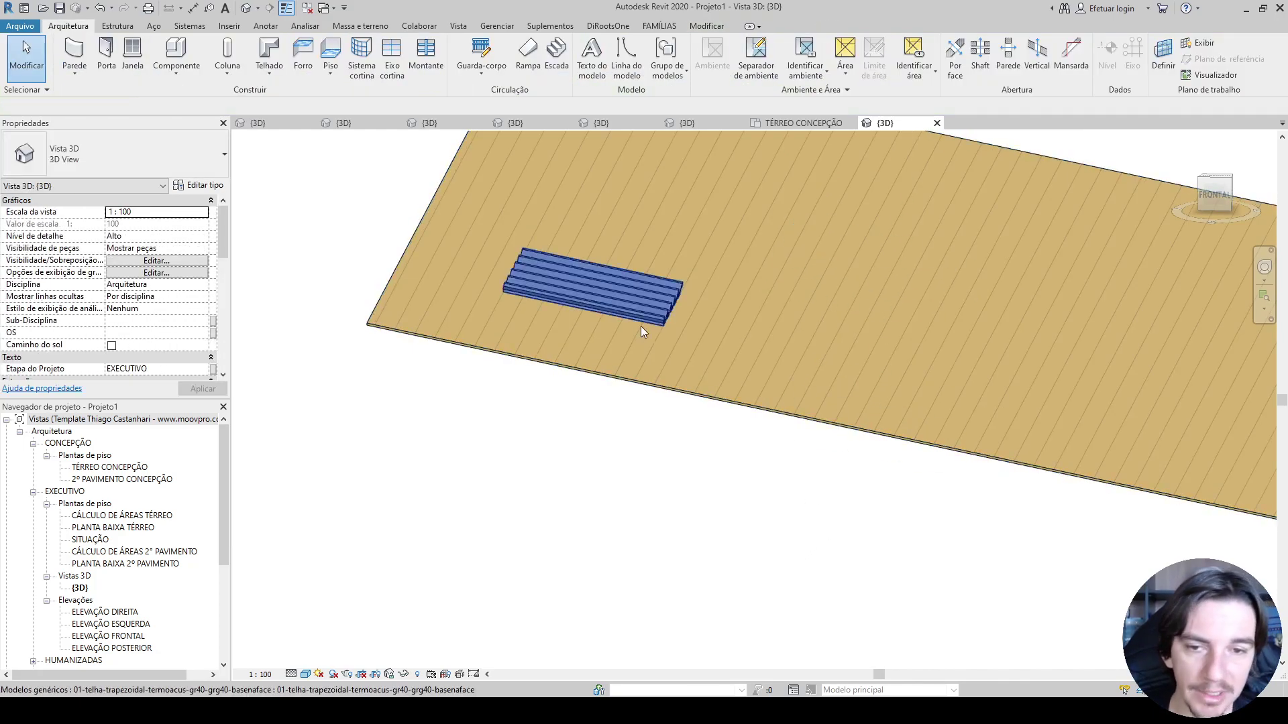
# Step: Set the 3D view's work plane to Nível : TÉRREO
pyautogui.scroll(-3, 584, 397)
pyautogui.keyDown('shift'); pyautogui.moveTo(632, 422); pyautogui.dragTo(600, 504, button='middle'); pyautogui.keyUp('shift')
pyautogui.click(581, 391)
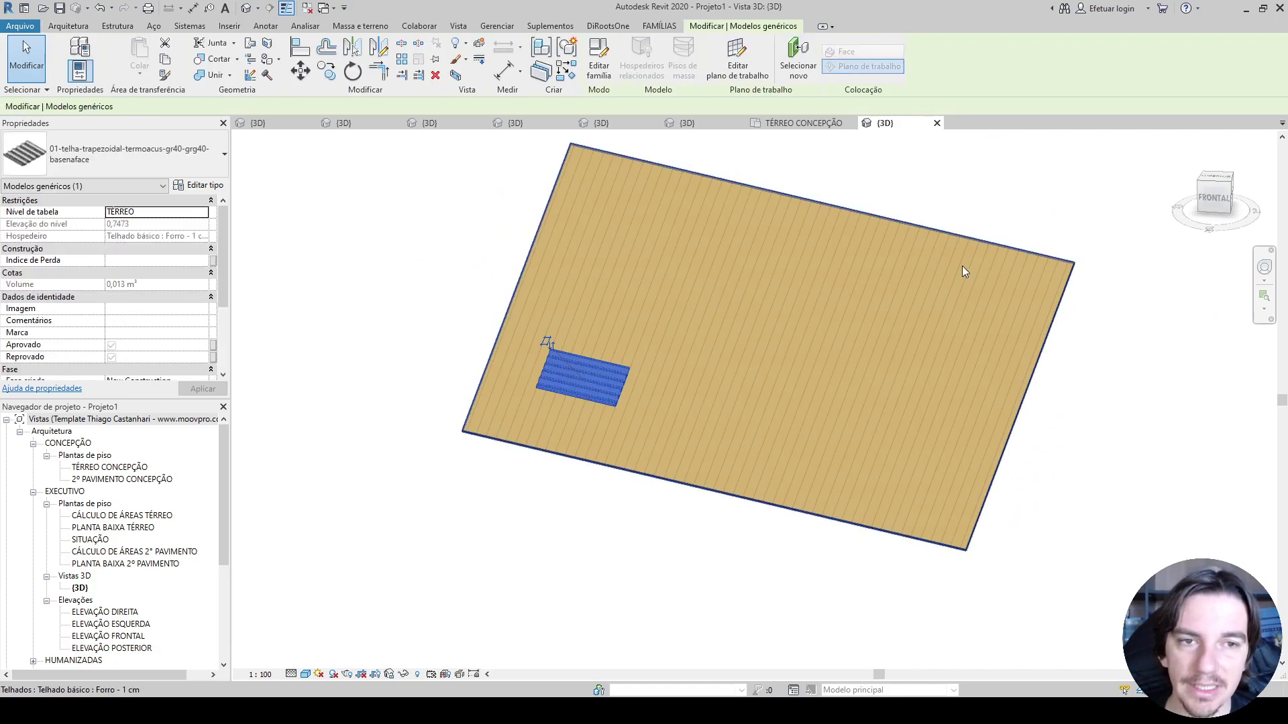
pyautogui.click(948, 186)
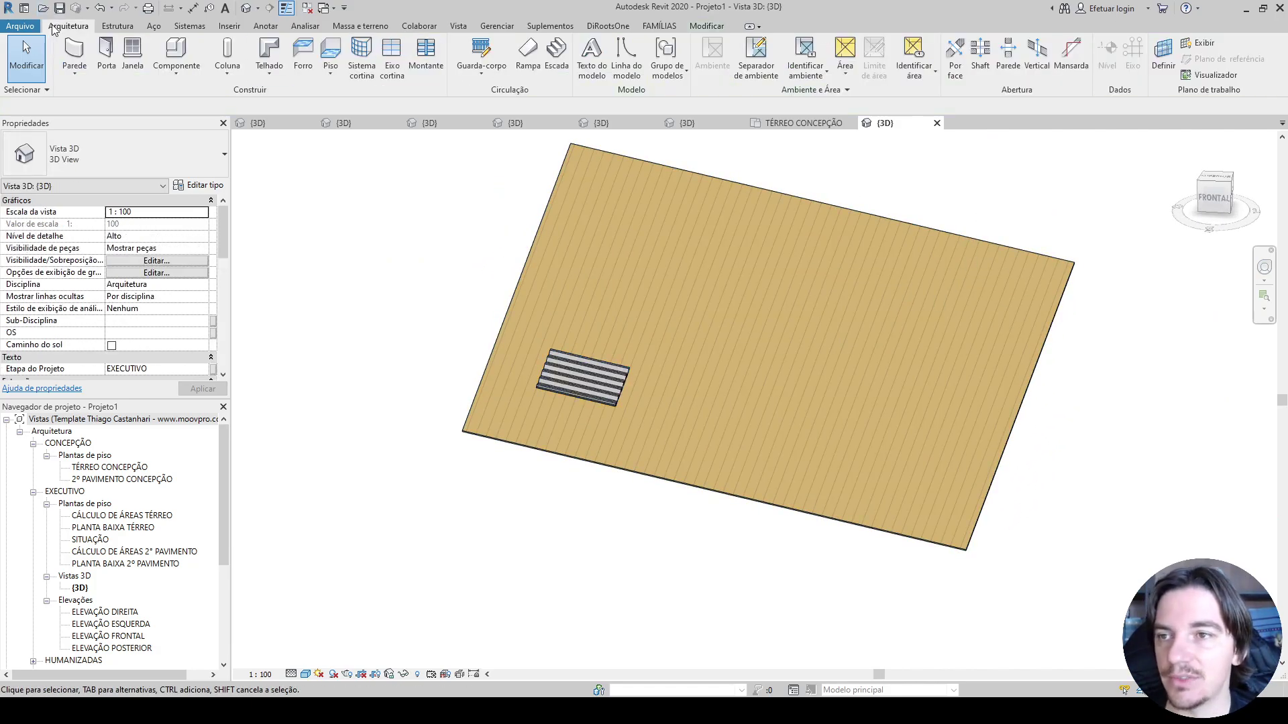
pyautogui.click(1163, 57)
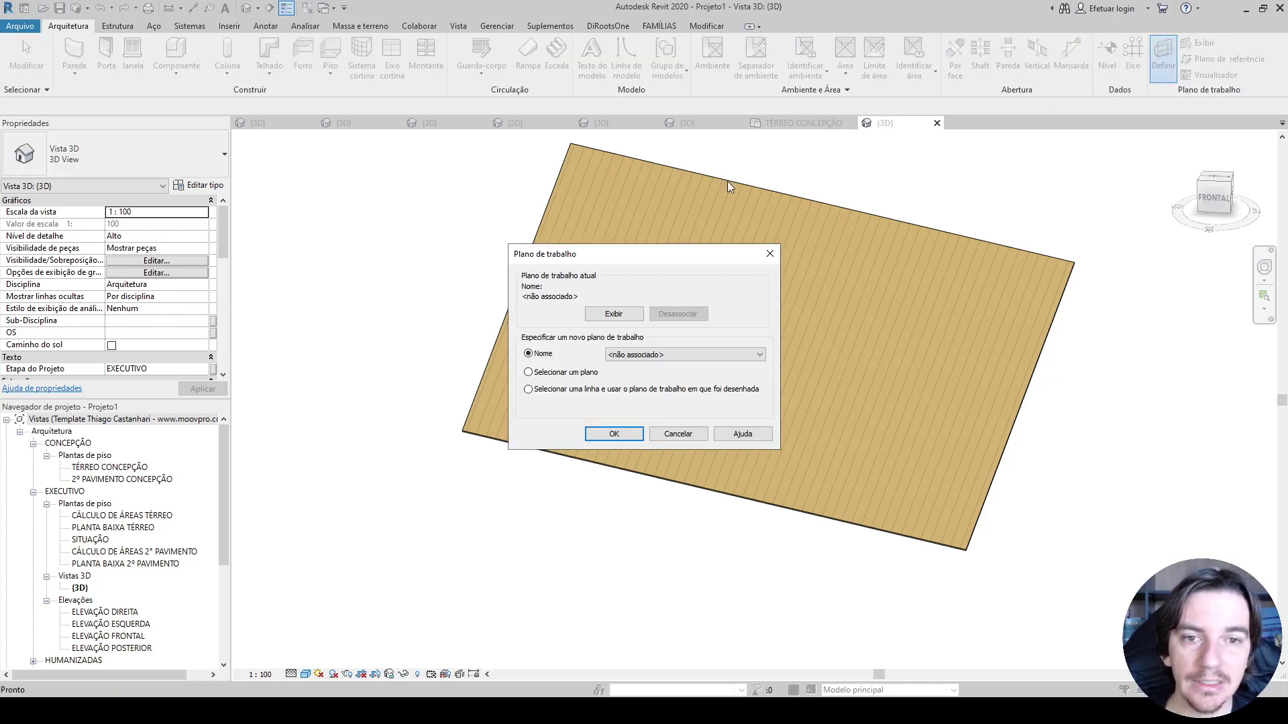
pyautogui.click(671, 354)
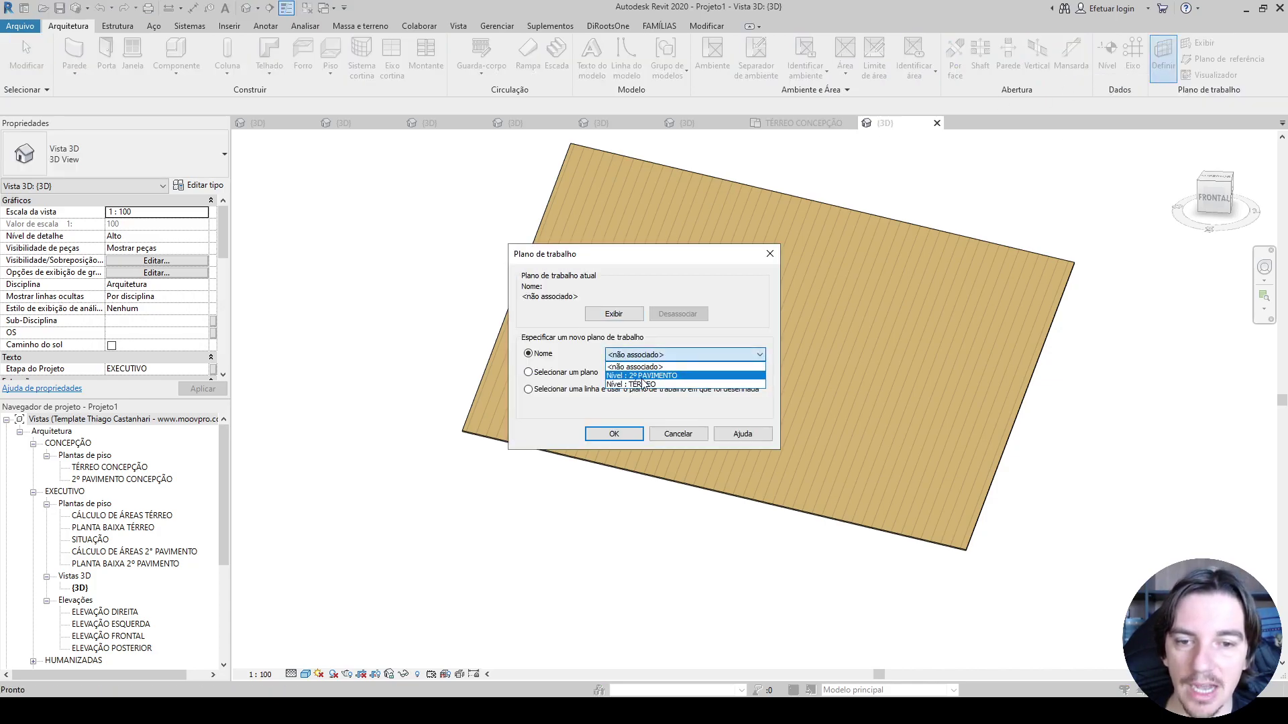
pyautogui.click(638, 385)
pyautogui.click(613, 434)
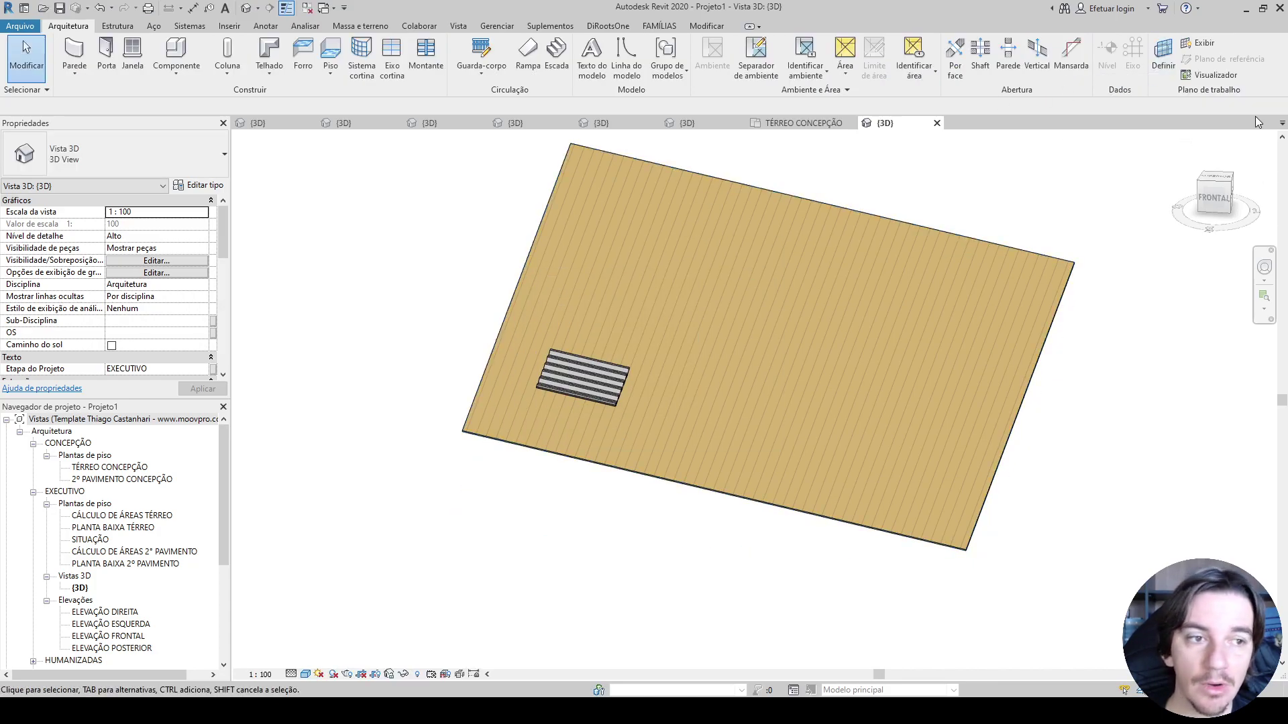
# Step: From the top view, move the tile so its lower edge sits on the roof's lower edge
pyautogui.click(1218, 181)
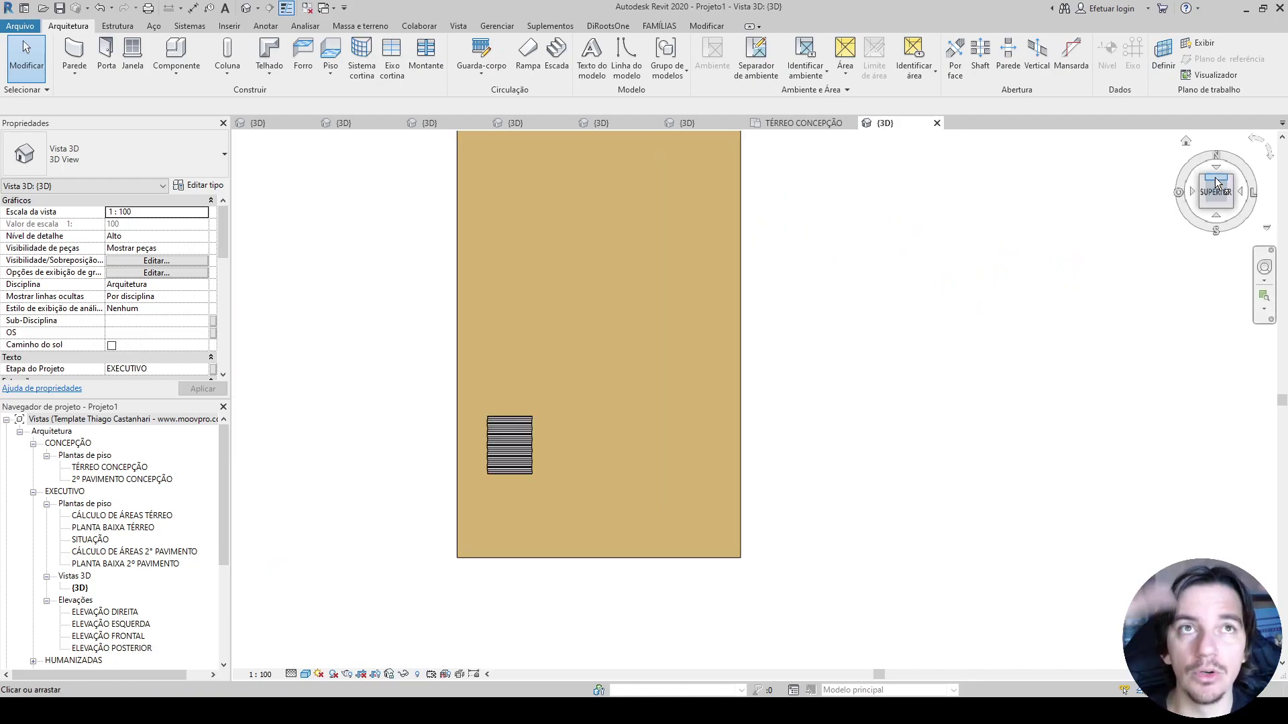
pyautogui.scroll(3, 757, 441)
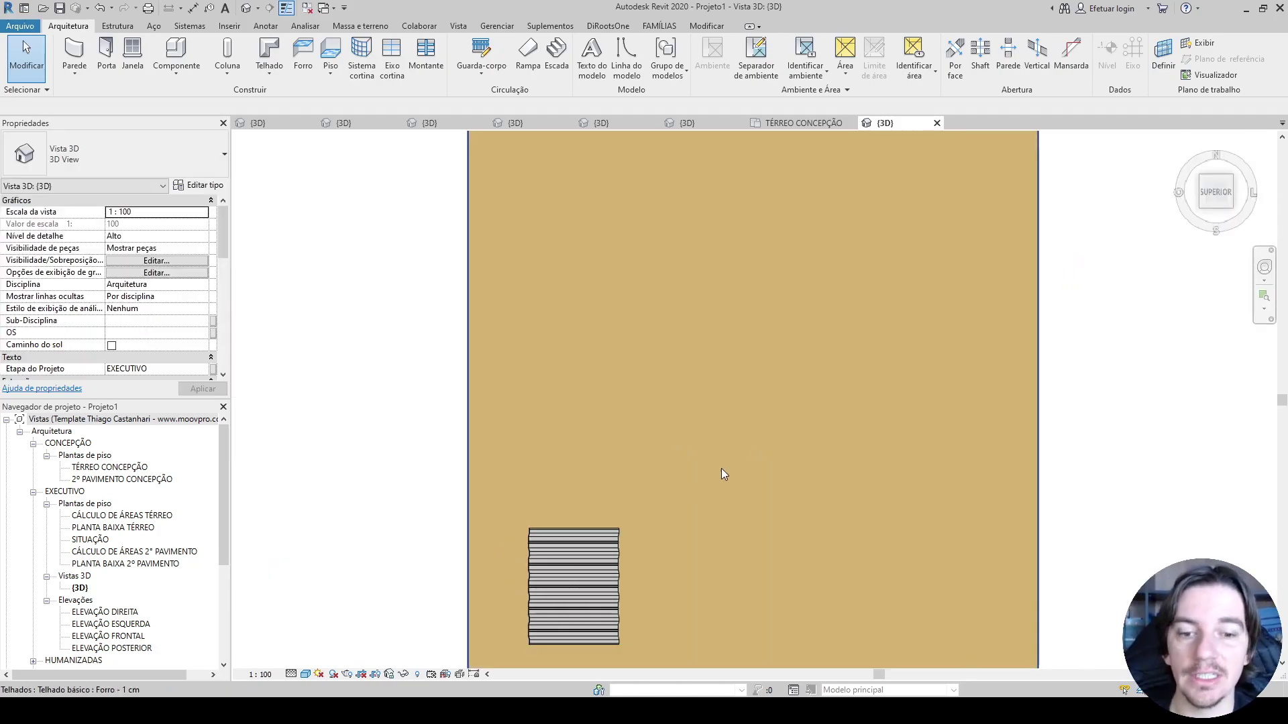
pyautogui.moveTo(558, 650); pyautogui.dragTo(623, 247, button='middle')
pyautogui.click(642, 218)
pyautogui.scroll(6, 590, 249)
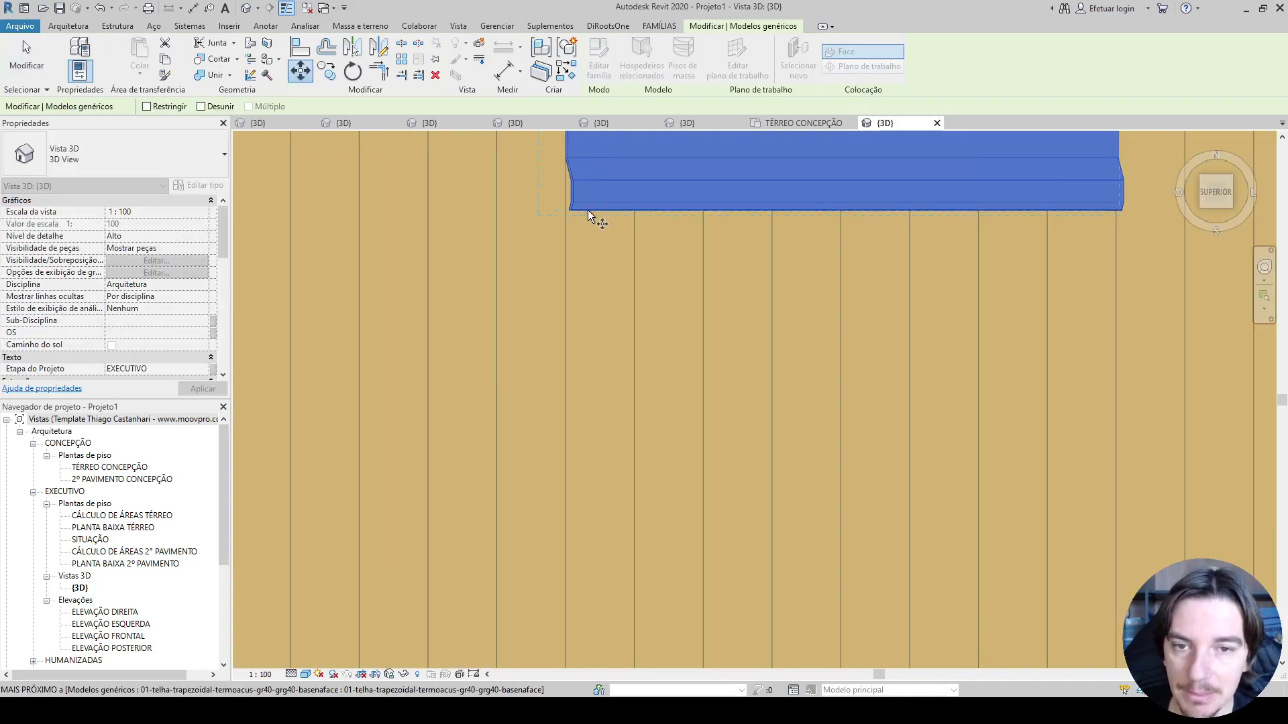
pyautogui.click(569, 211)
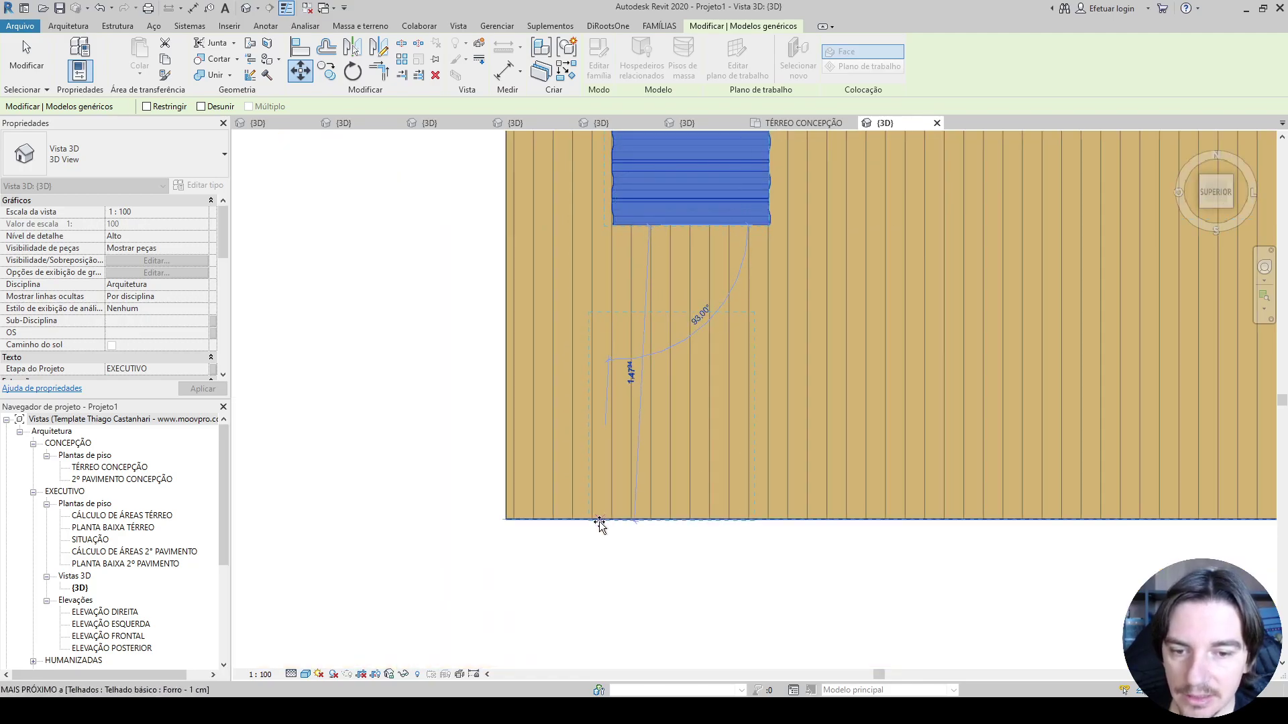
pyautogui.click(599, 521)
# Step: Move the tile sideways so its left end sits at the roof's left edge
pyautogui.scroll(4, 571, 417)
pyautogui.press('v')
pyautogui.scroll(5, 595, 396)
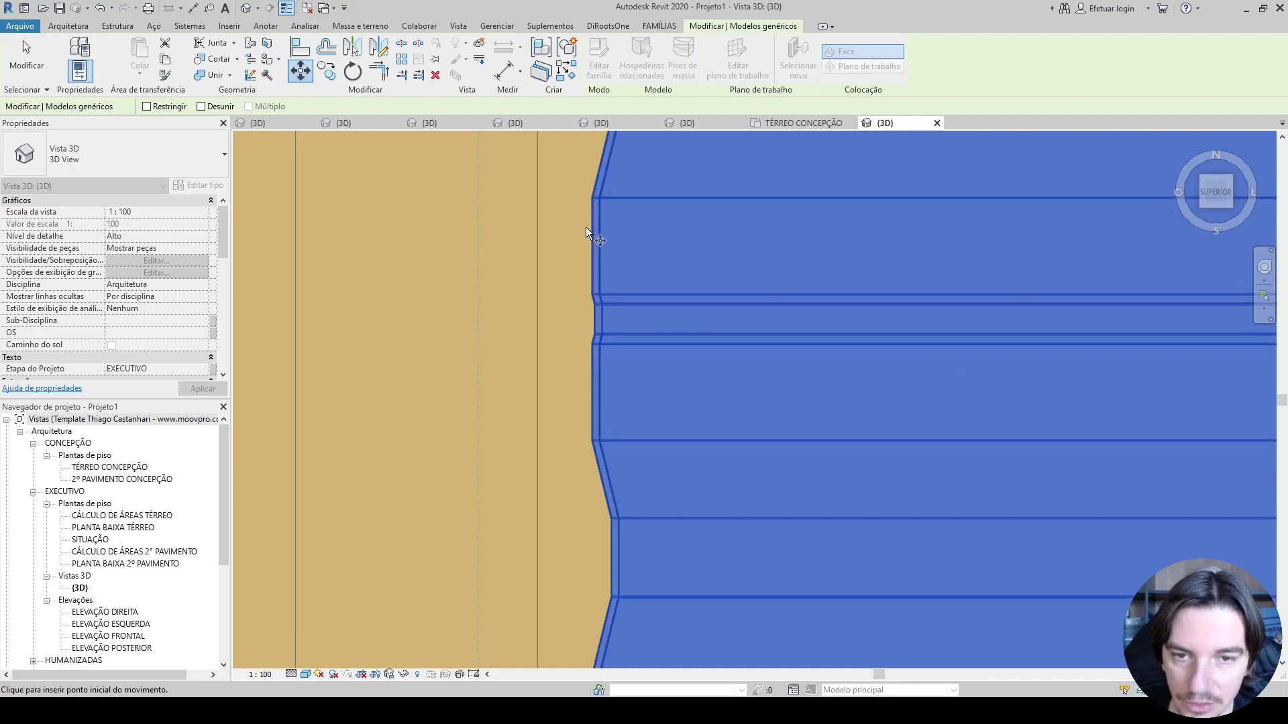
pyautogui.click(590, 227)
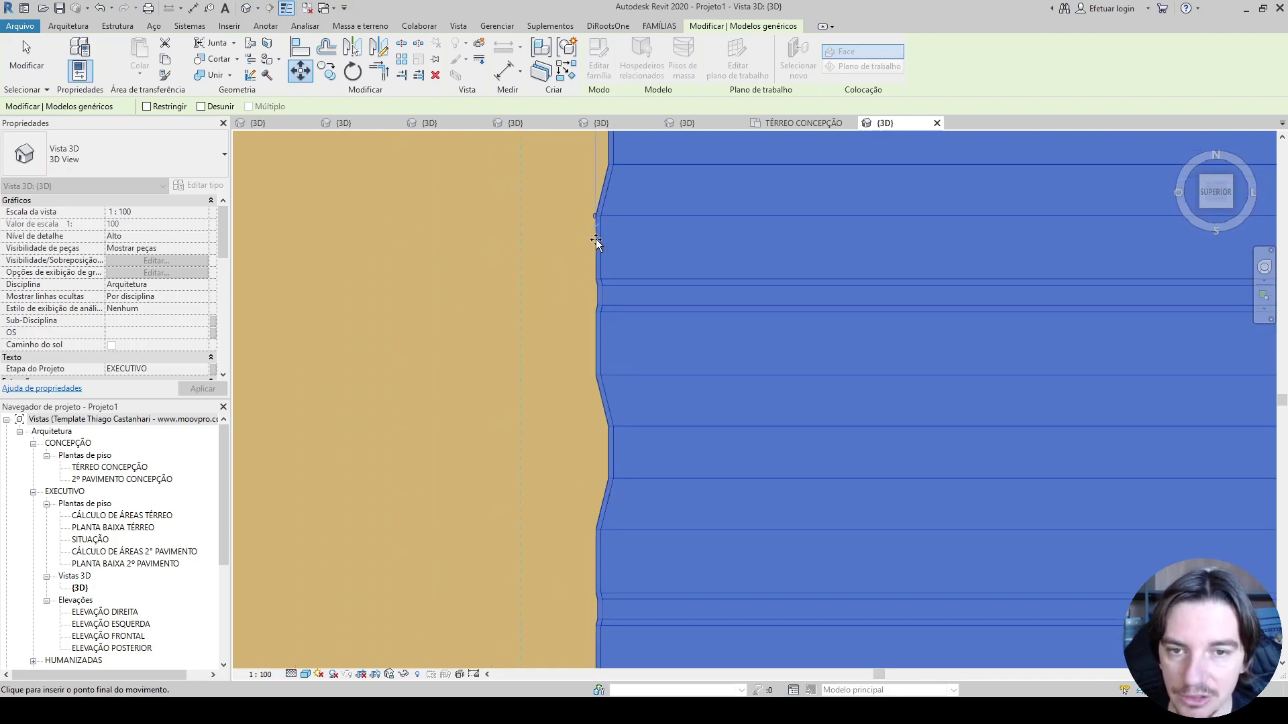
pyautogui.scroll(-5, 596, 241)
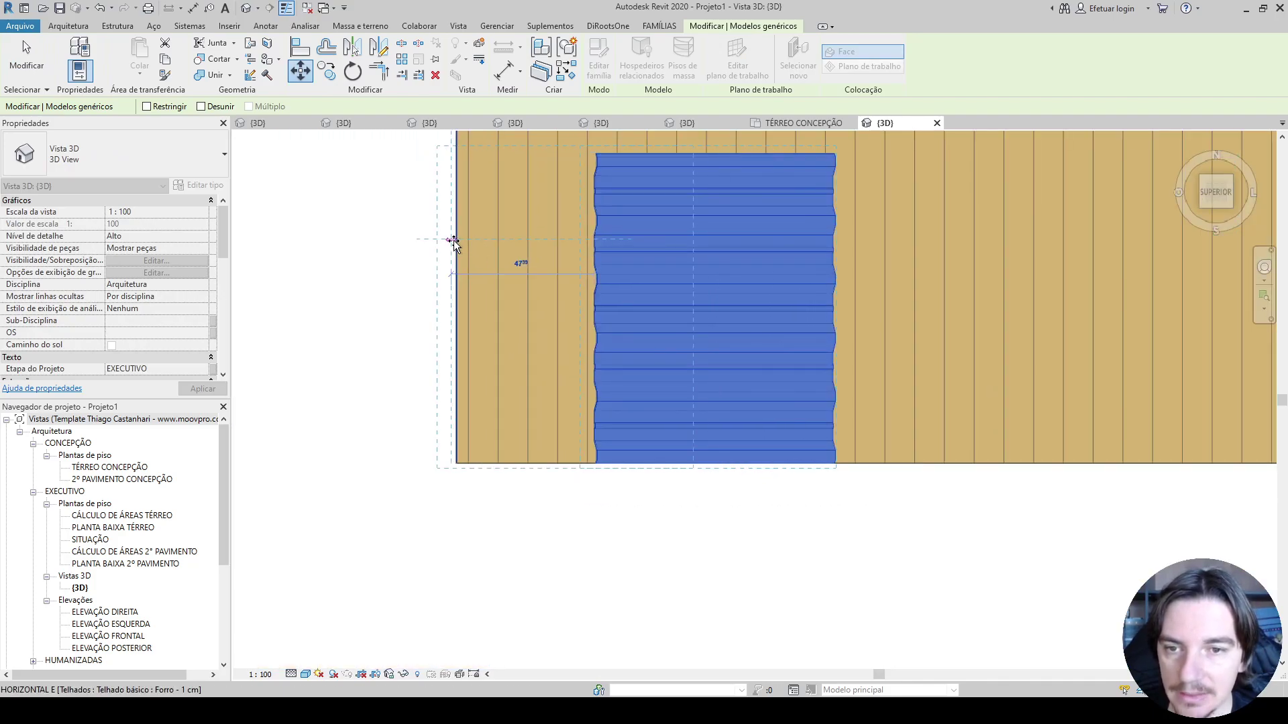
pyautogui.click(454, 243)
pyautogui.keyDown('shift'); pyautogui.moveTo(454, 243); pyautogui.dragTo(536, 164, button='middle'); pyautogui.keyUp('shift')
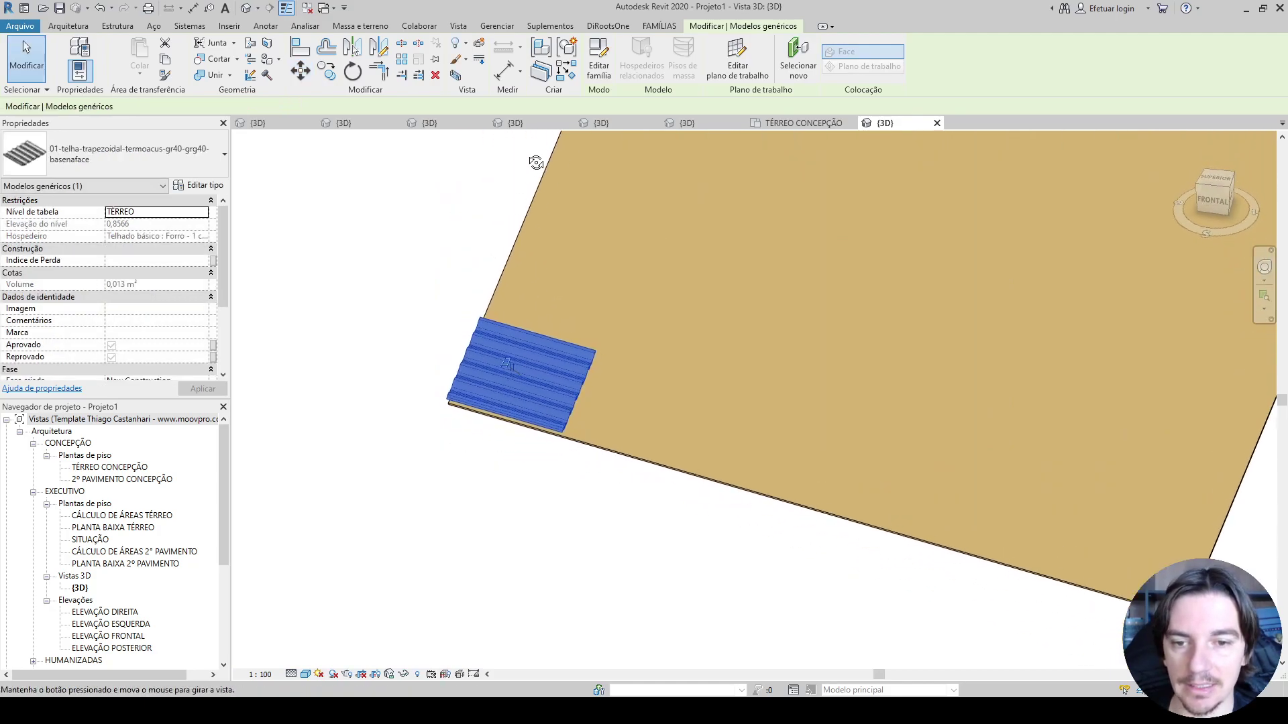
pyautogui.press('Escape')
# Step: Set the work plane to the roof's front edge face by picking it, and briefly display the plane to check it
pyautogui.keyDown('shift'); pyautogui.moveTo(669, 383); pyautogui.dragTo(534, 413, button='middle'); pyautogui.keyUp('shift')
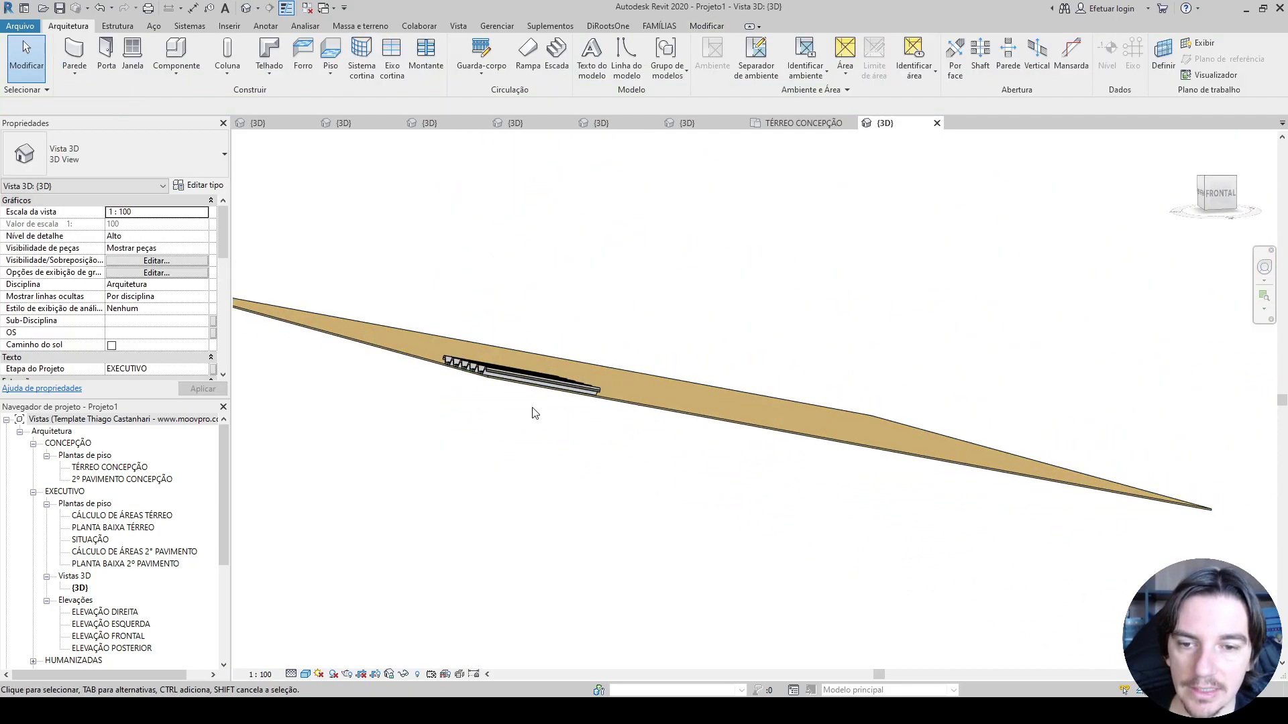
pyautogui.scroll(8, 534, 413)
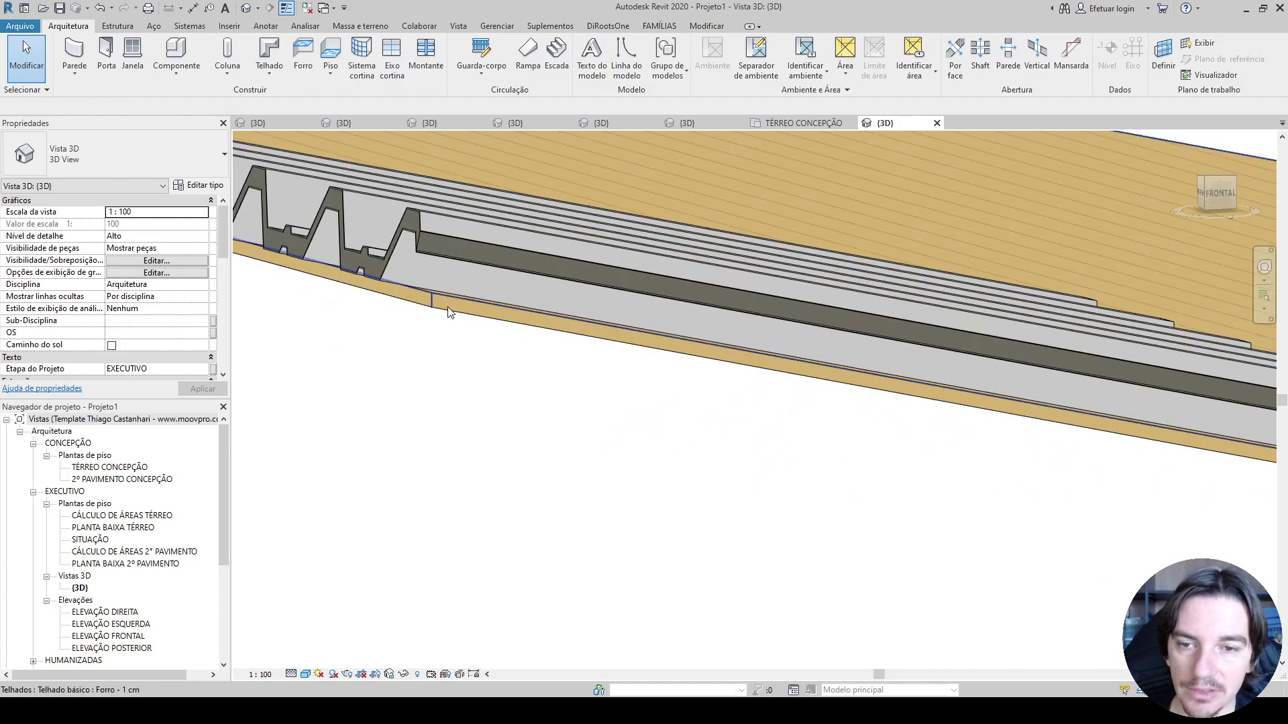
pyautogui.keyDown('shift'); pyautogui.moveTo(537, 331); pyautogui.dragTo(452, 307, button='middle'); pyautogui.keyUp('shift')
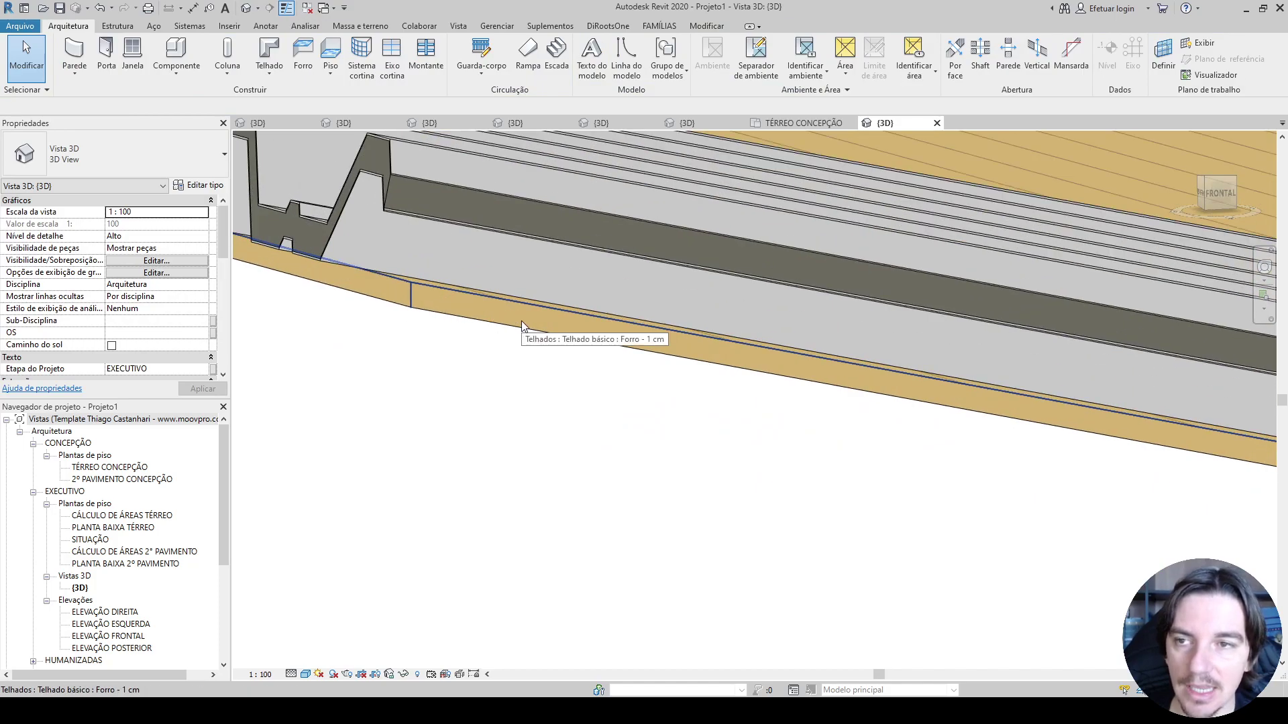
pyautogui.click(1163, 53)
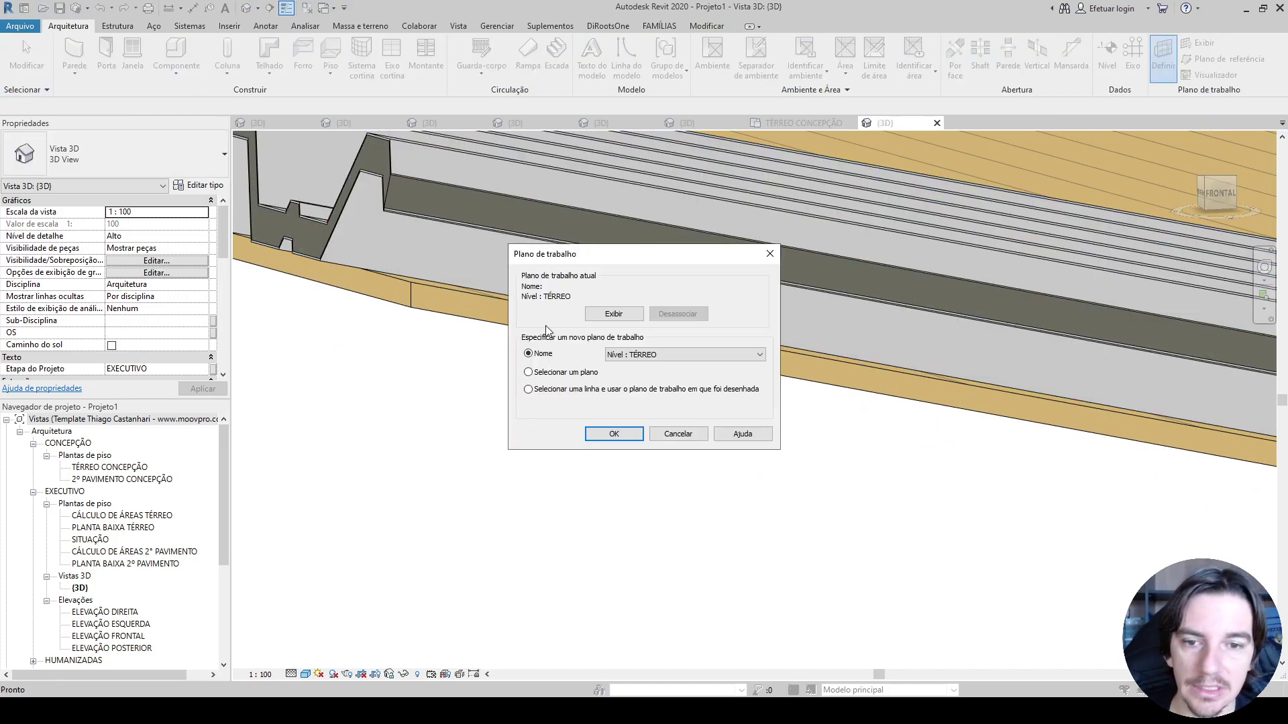
pyautogui.click(610, 434)
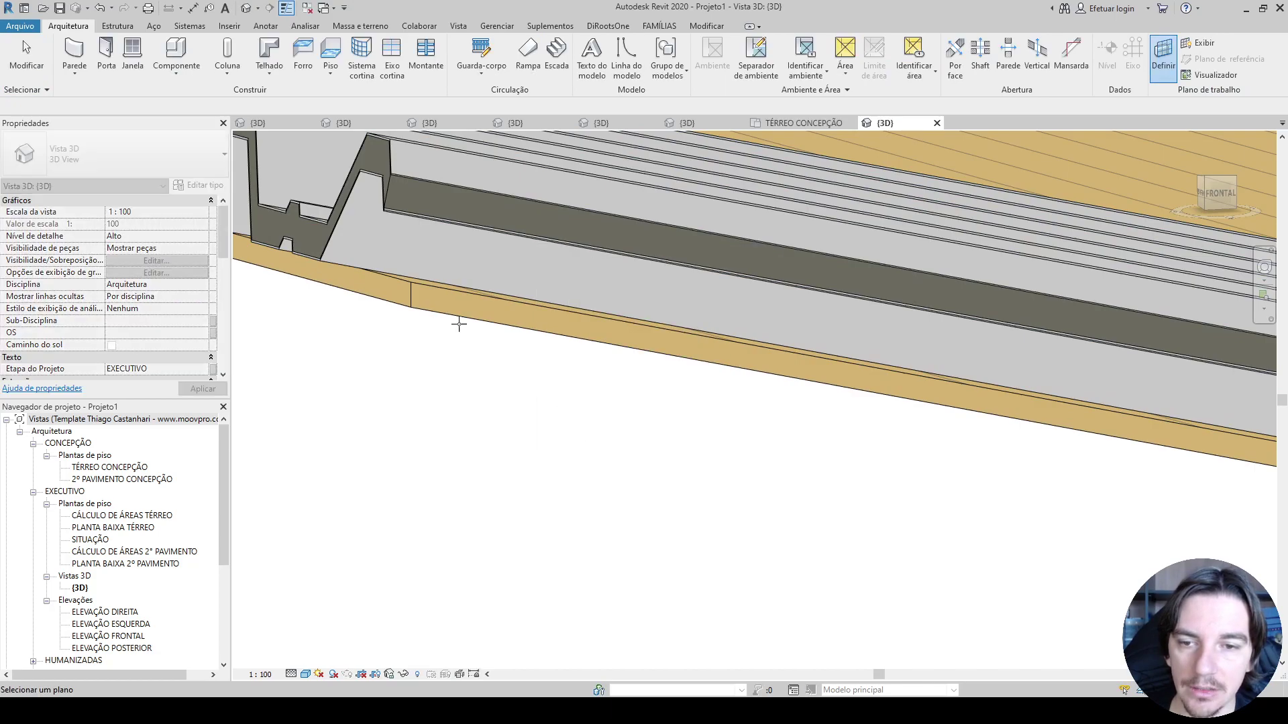
pyautogui.click(422, 297)
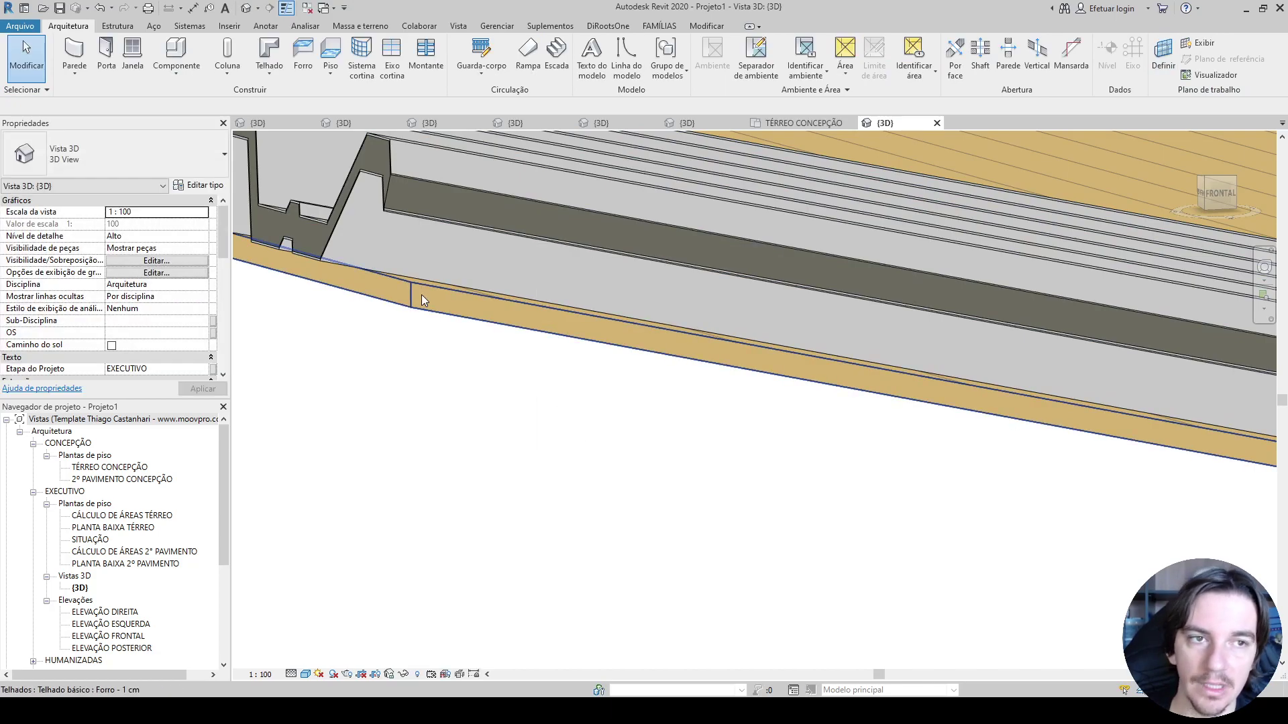
pyautogui.click(1198, 42)
pyautogui.keyDown('shift'); pyautogui.moveTo(710, 291); pyautogui.dragTo(714, 436, button='middle'); pyautogui.keyUp('shift')
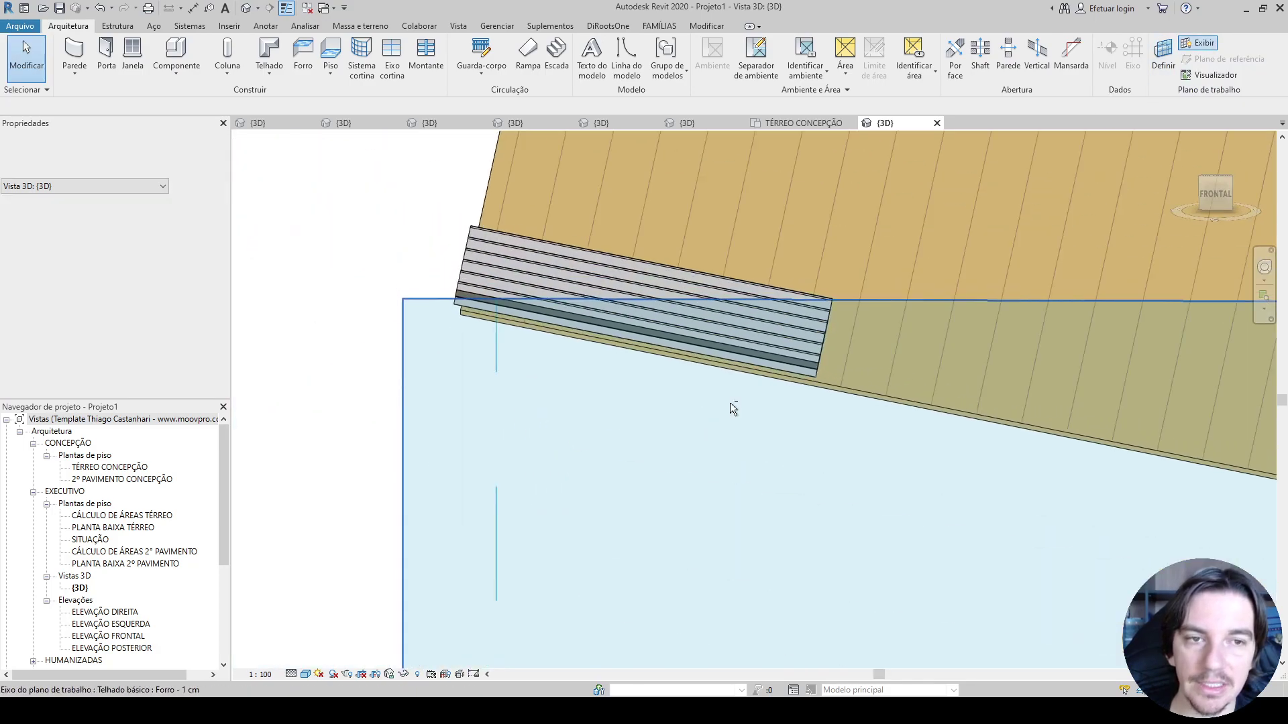
pyautogui.click(1198, 42)
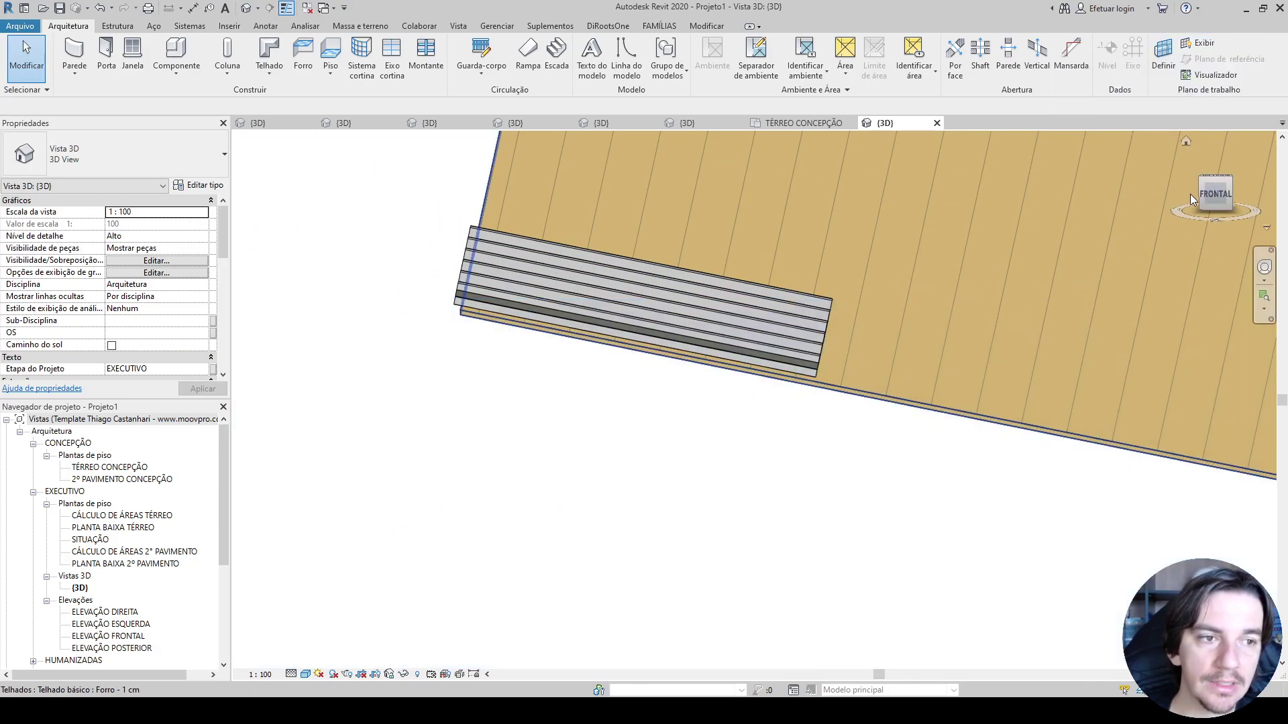
# Step: Orient the 3D view to the front and temporarily hide the roof tile
pyautogui.click(1211, 199)
pyautogui.scroll(10, 631, 416)
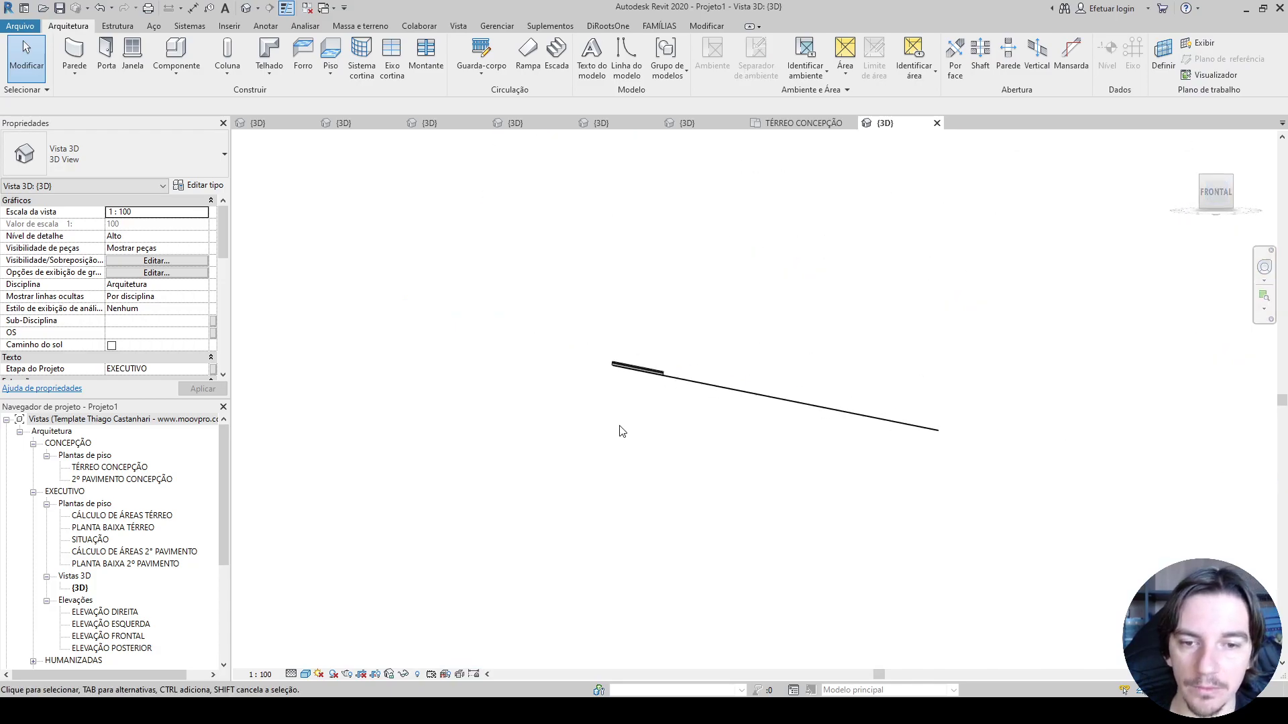
pyautogui.scroll(4, 717, 299)
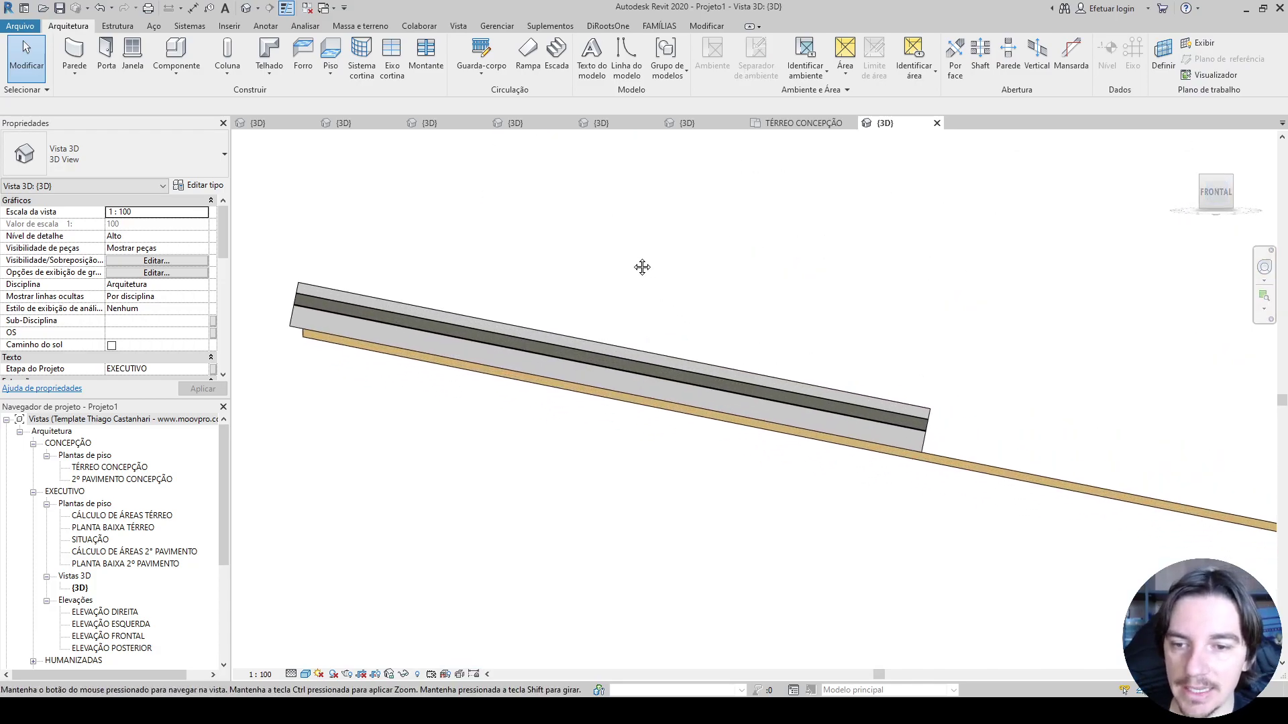
pyautogui.press('i')
pyautogui.scroll(5, 268, 330)
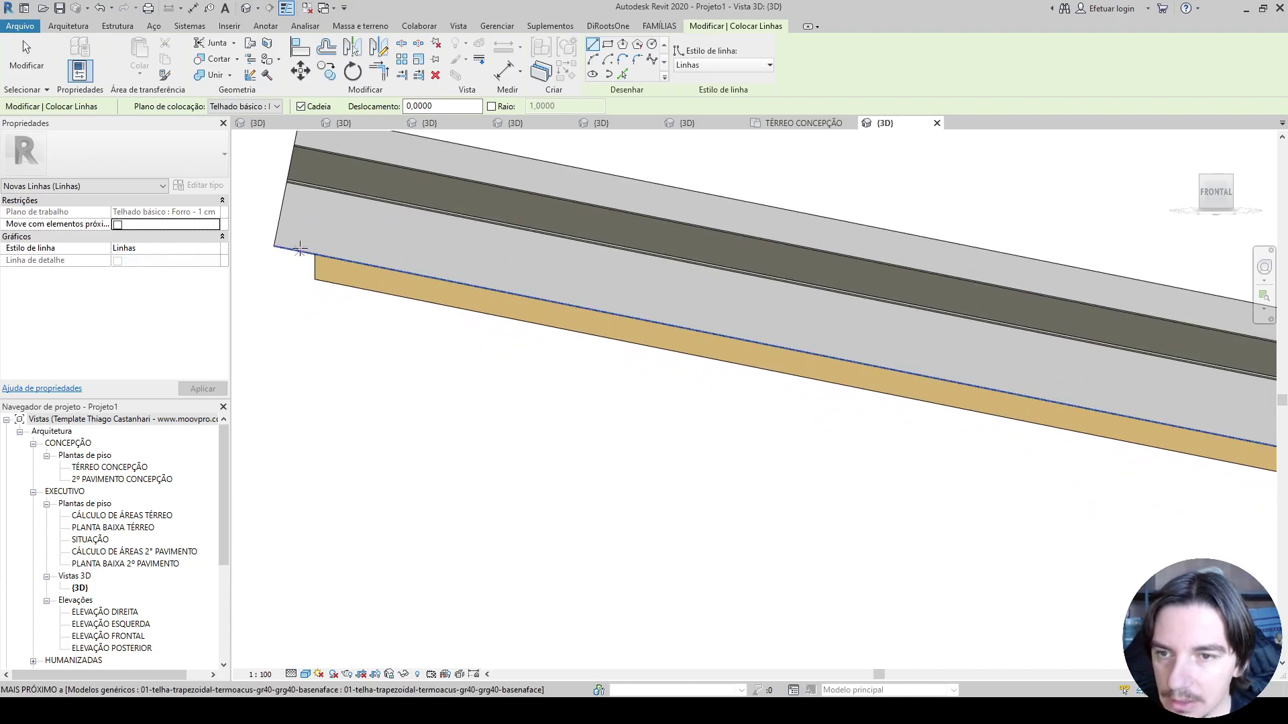
pyautogui.press('Escape')
pyautogui.press('Escape')
pyautogui.click(292, 278)
pyautogui.press('c')
# Step: Draw a model line along the roof's sloped top edge, from its upper corner to its lower end
pyautogui.press('l')
pyautogui.press('i')
pyautogui.click(314, 254)
pyautogui.keyDown('shift'); pyautogui.moveTo(331, 230); pyautogui.dragTo(917, 418, button='middle'); pyautogui.keyUp('shift')
pyautogui.click(741, 410)
pyautogui.press('Escape')
pyautogui.press('Escape')
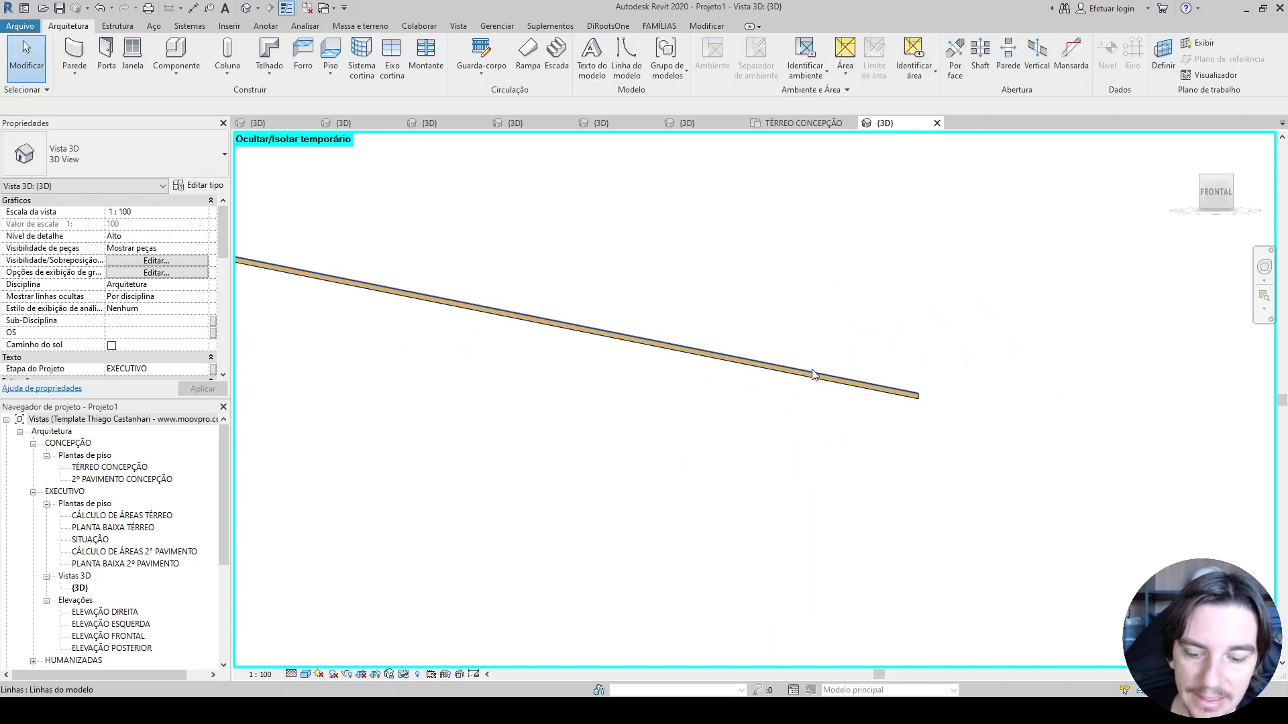
# Step: Set the 3D view's scale to 1:50, toggling thin lines off and back on to compare the line thickness
pyautogui.press('t')
pyautogui.press('l')
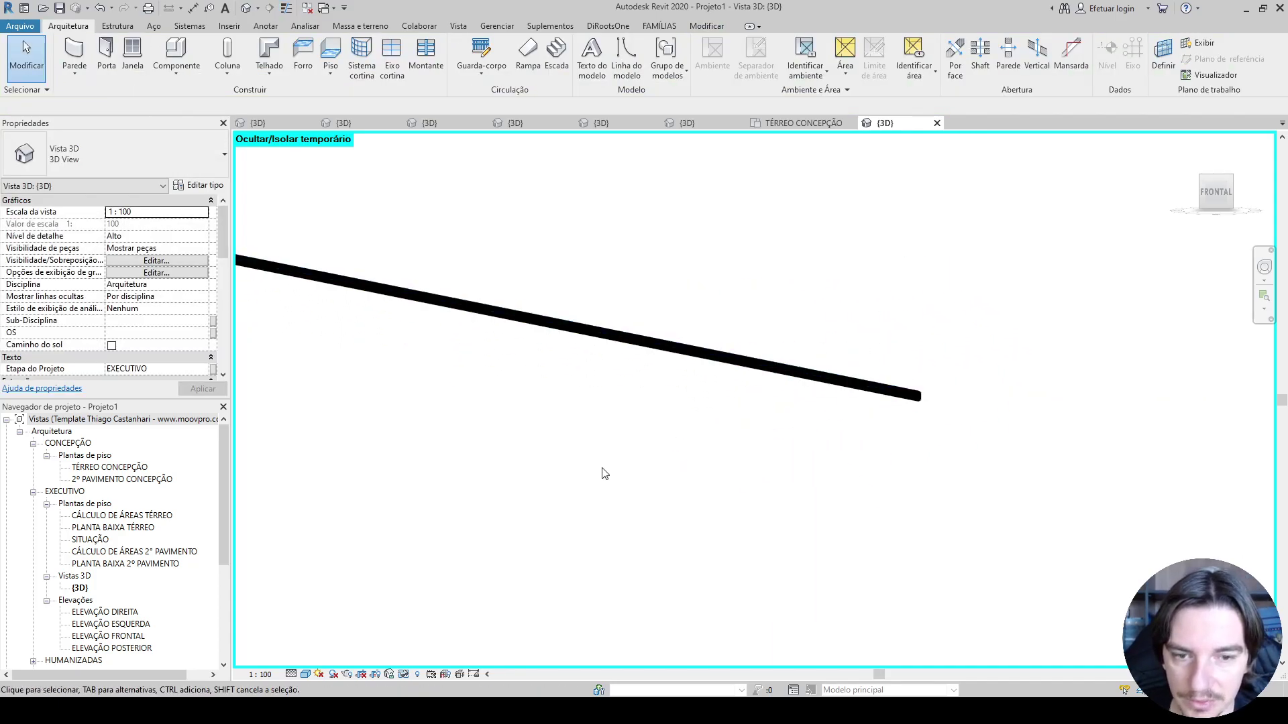
pyautogui.click(262, 675)
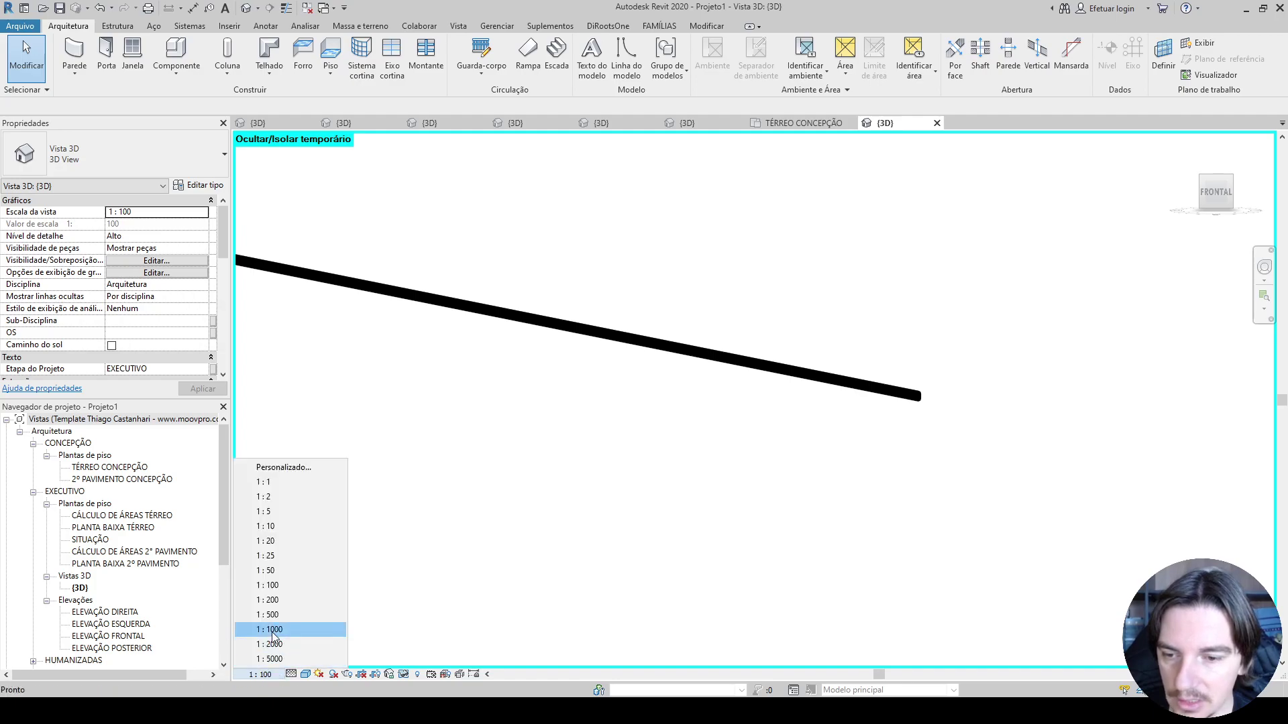
pyautogui.click(279, 570)
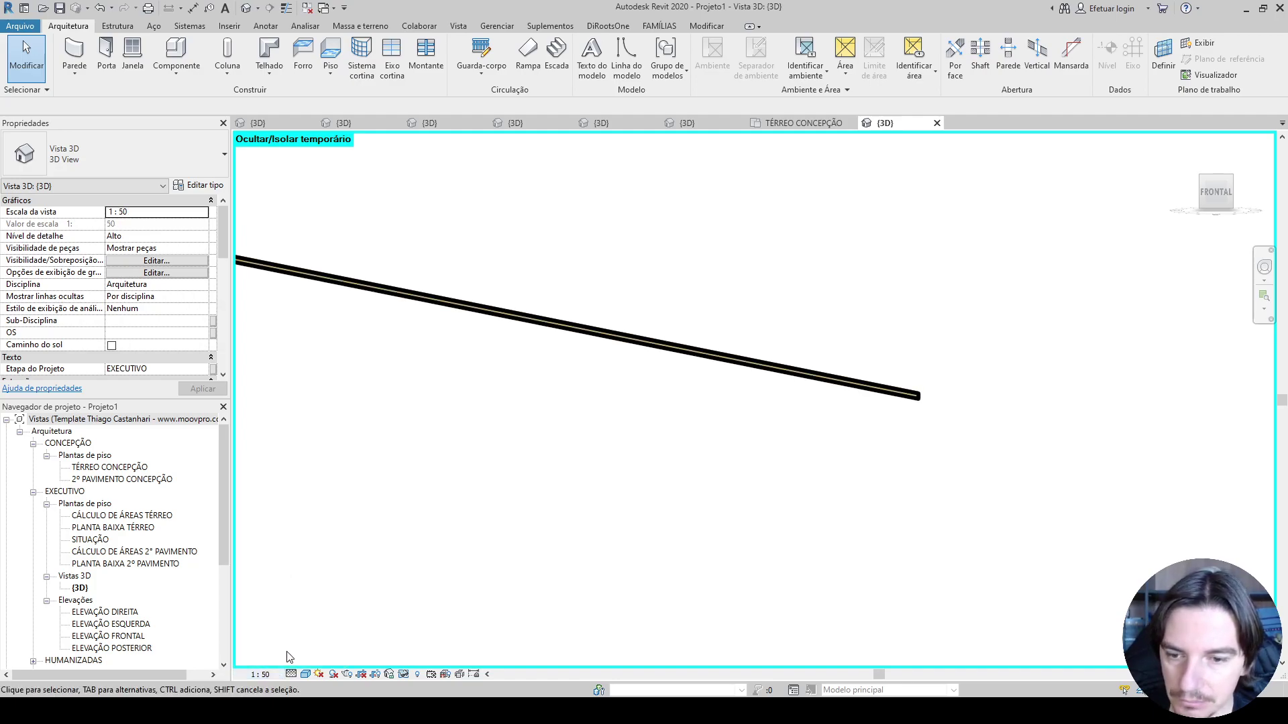
pyautogui.press('t')
pyautogui.press('l')
# Step: Select the model line on the roof's sloped top edge to read its length, and clear the selection
pyautogui.scroll(4, 876, 340)
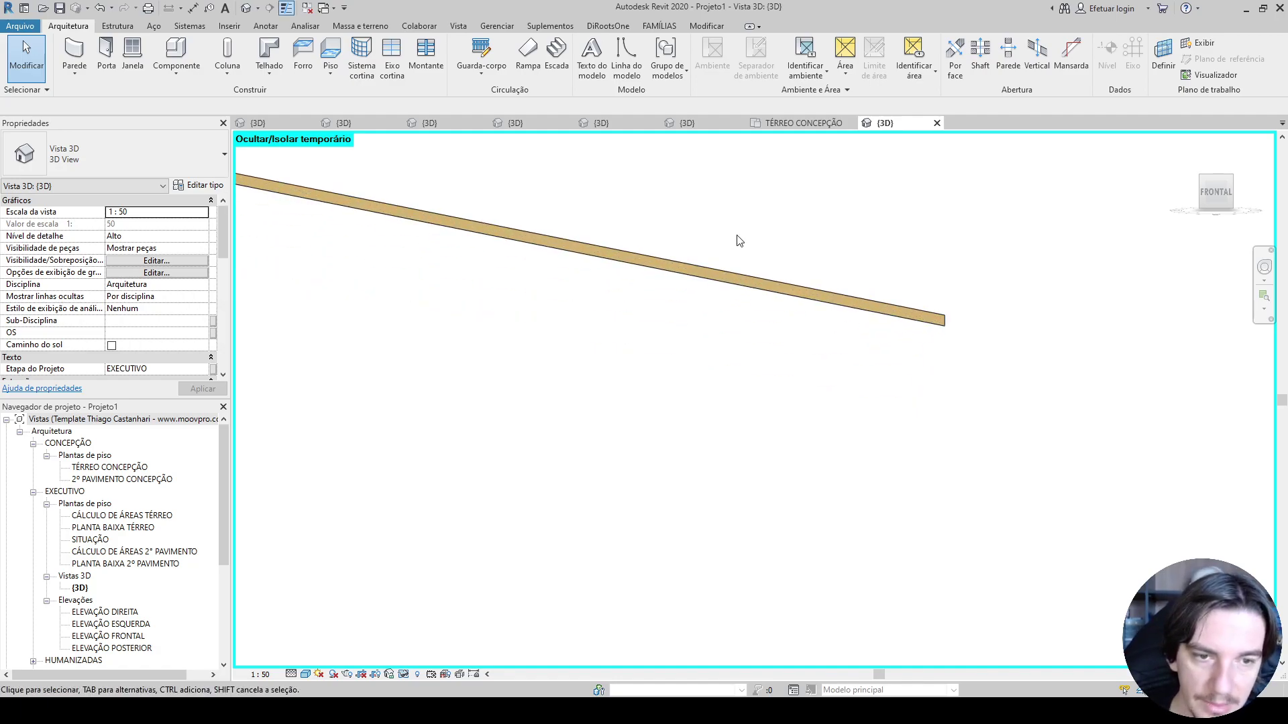
pyautogui.click(919, 339)
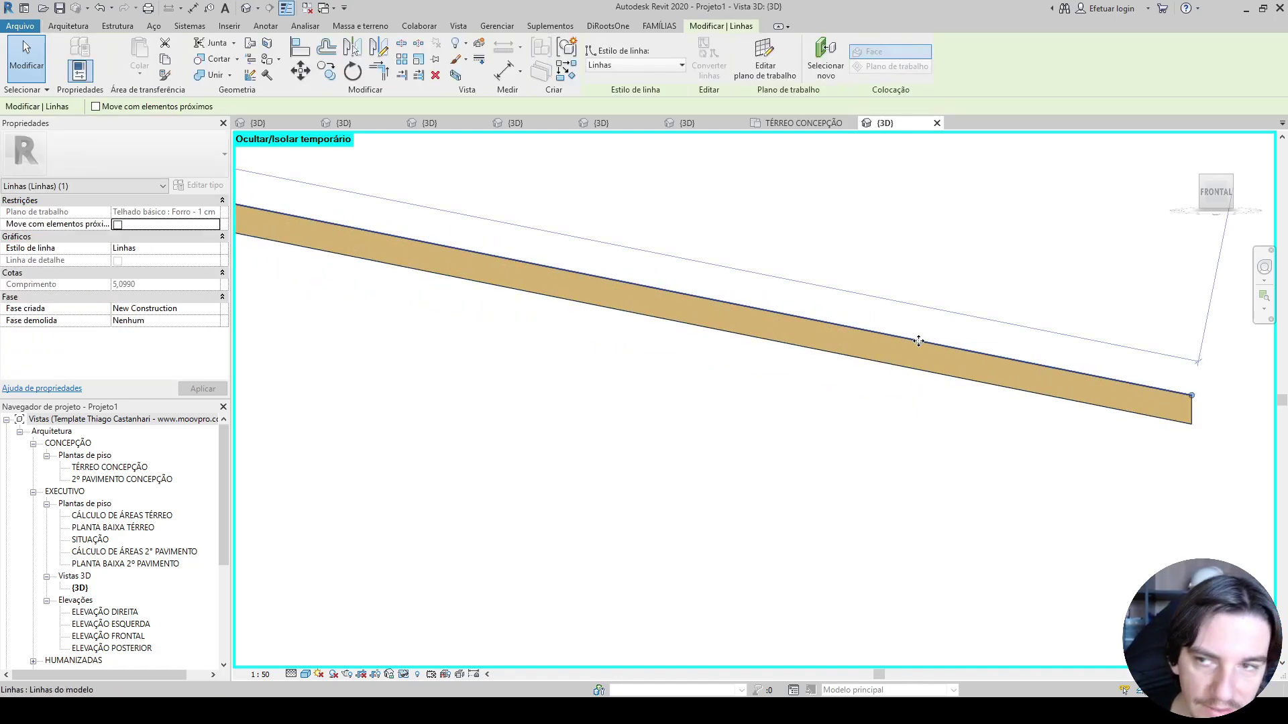
pyautogui.scroll(-3, 915, 342)
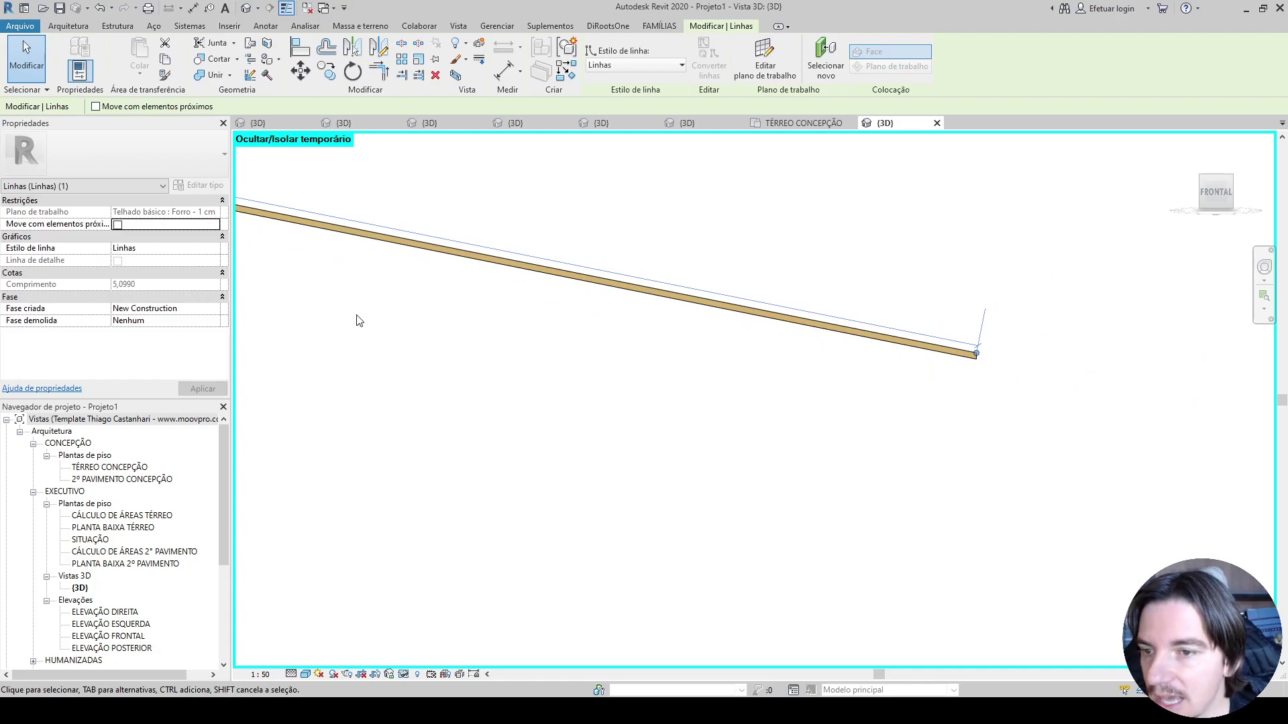
pyautogui.scroll(-4, 436, 328)
pyautogui.press('Escape')
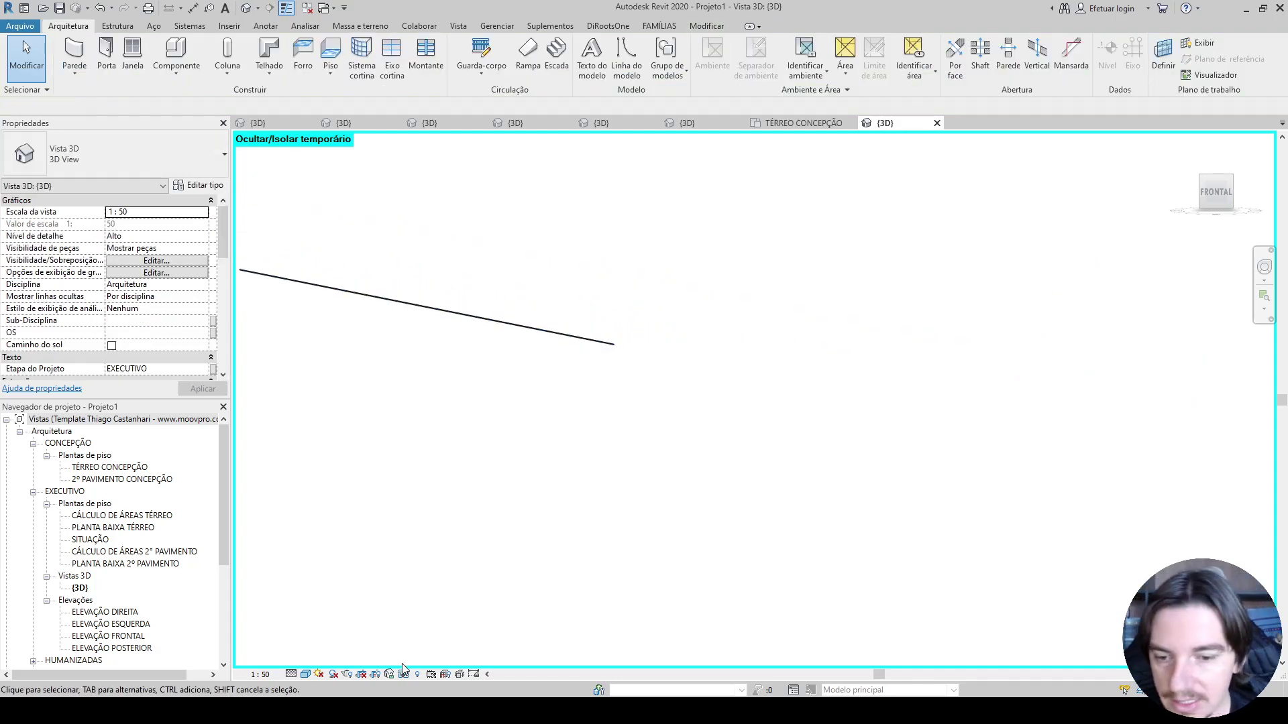
# Step: Restore the temporarily hidden roof tile and set its type's Comprimento to 5,099
pyautogui.click(403, 674)
pyautogui.click(424, 659)
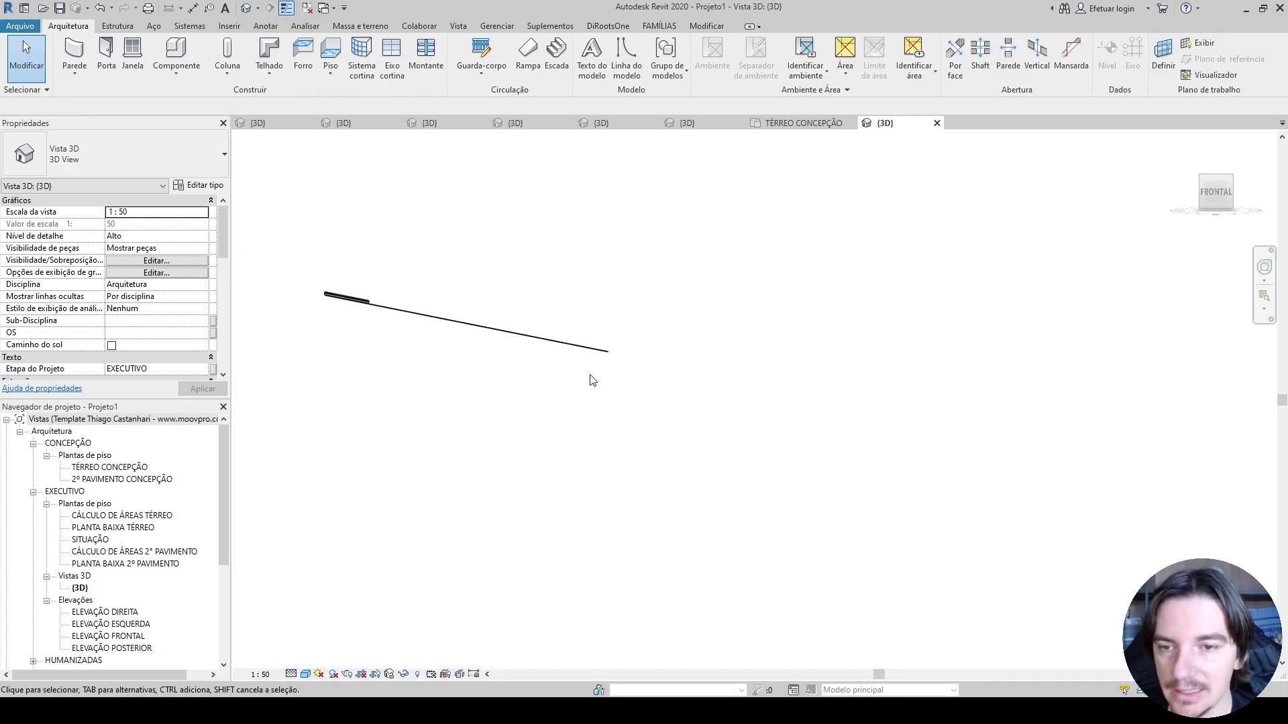
pyautogui.keyDown('shift'); pyautogui.moveTo(592, 381); pyautogui.dragTo(541, 470, button='middle'); pyautogui.keyUp('shift')
pyautogui.scroll(2, 379, 296)
pyautogui.click(342, 379)
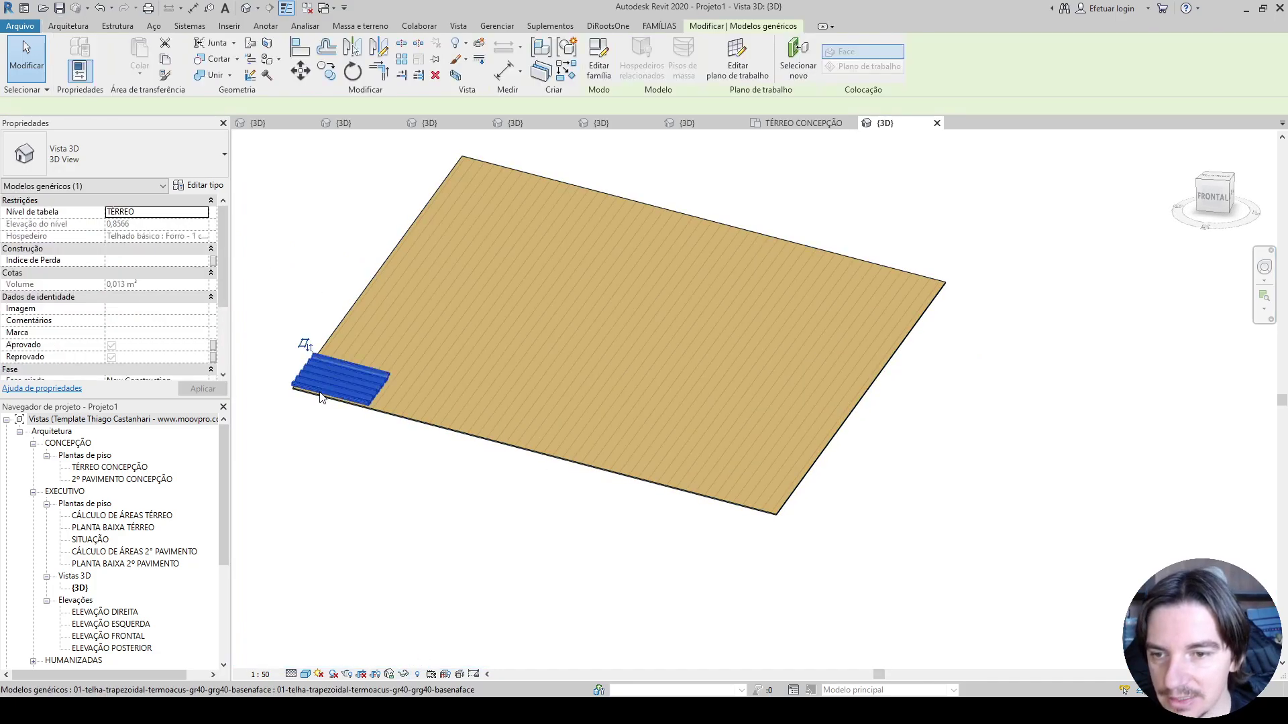
pyautogui.click(199, 185)
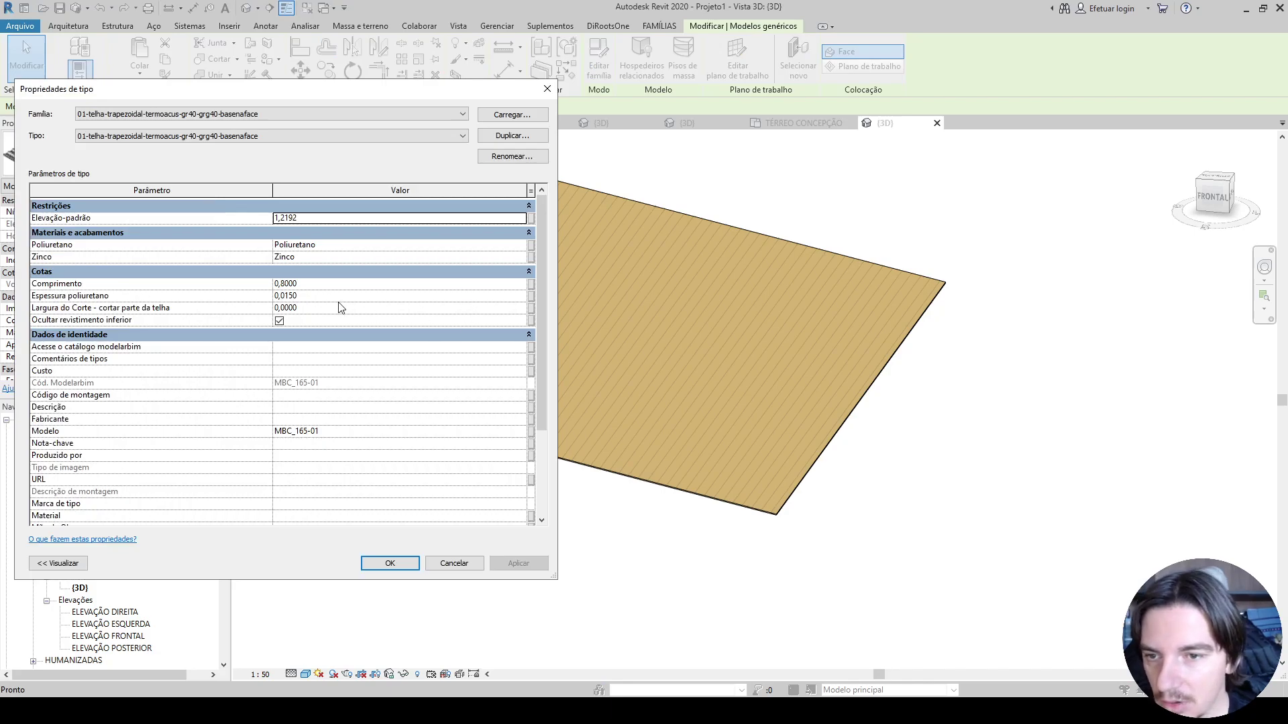
pyautogui.click(324, 285)
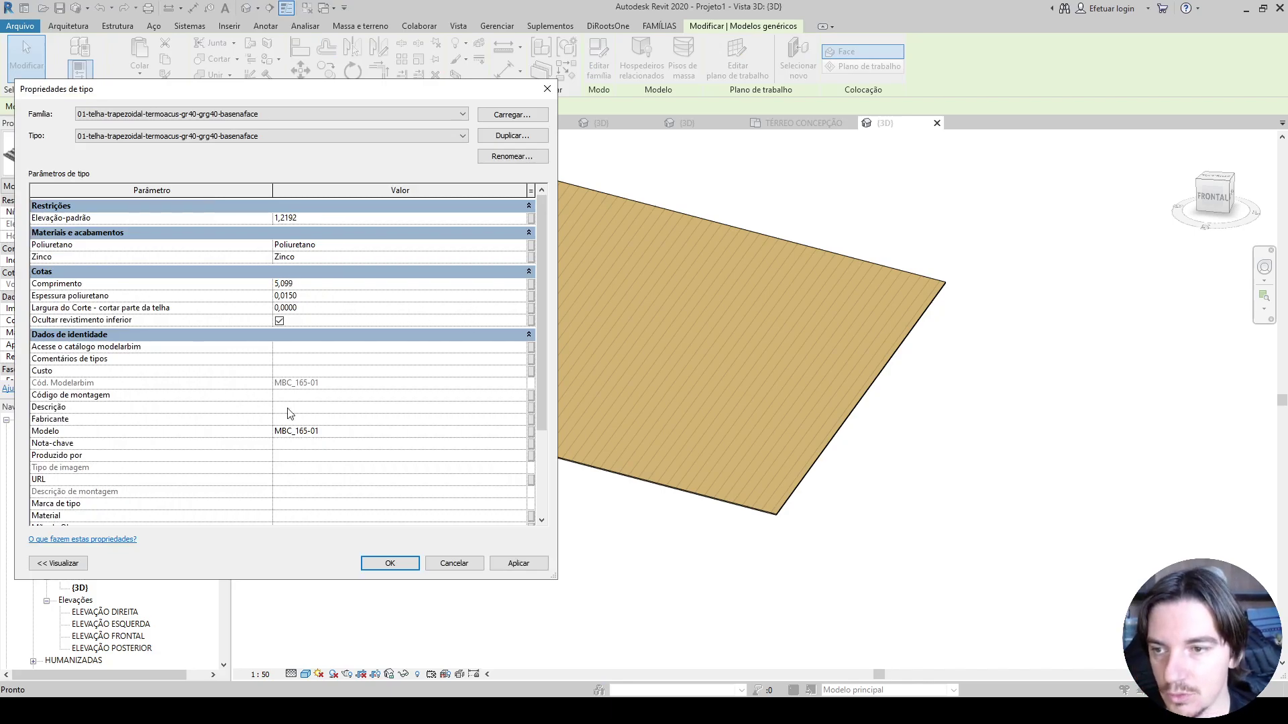
pyautogui.click(389, 563)
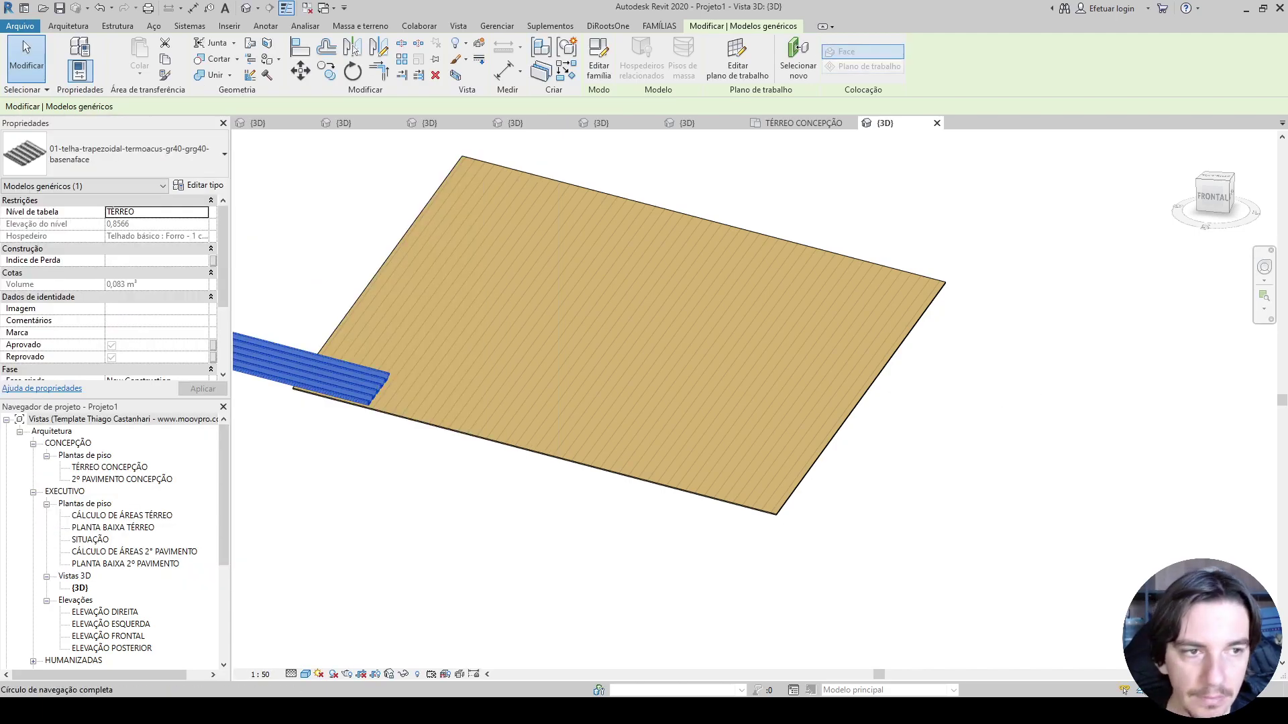
# Step: Move the lengthened tile horizontally in the top view so its lower end meets the roof's lower edge, and check the alignment
pyautogui.click(1214, 177)
pyautogui.moveTo(1075, 432); pyautogui.dragTo(625, 354, button='middle')
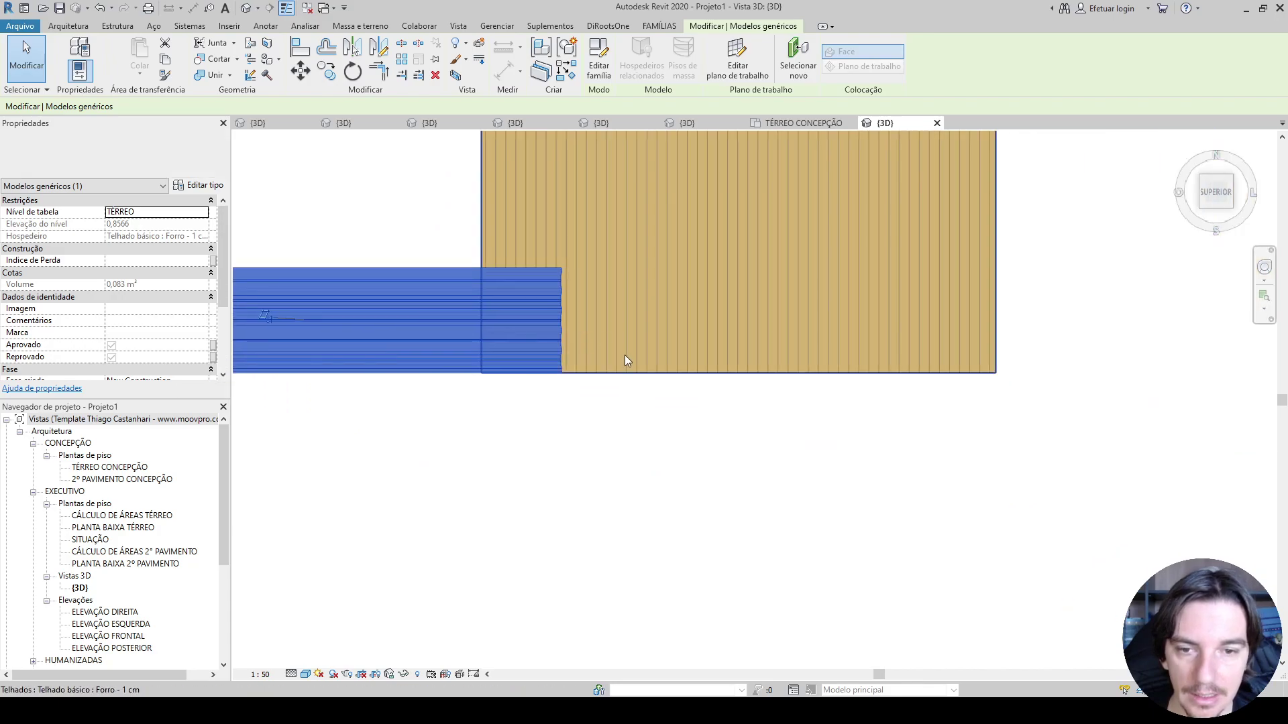
pyautogui.scroll(2, 625, 355)
pyautogui.press('m')
pyautogui.press('v')
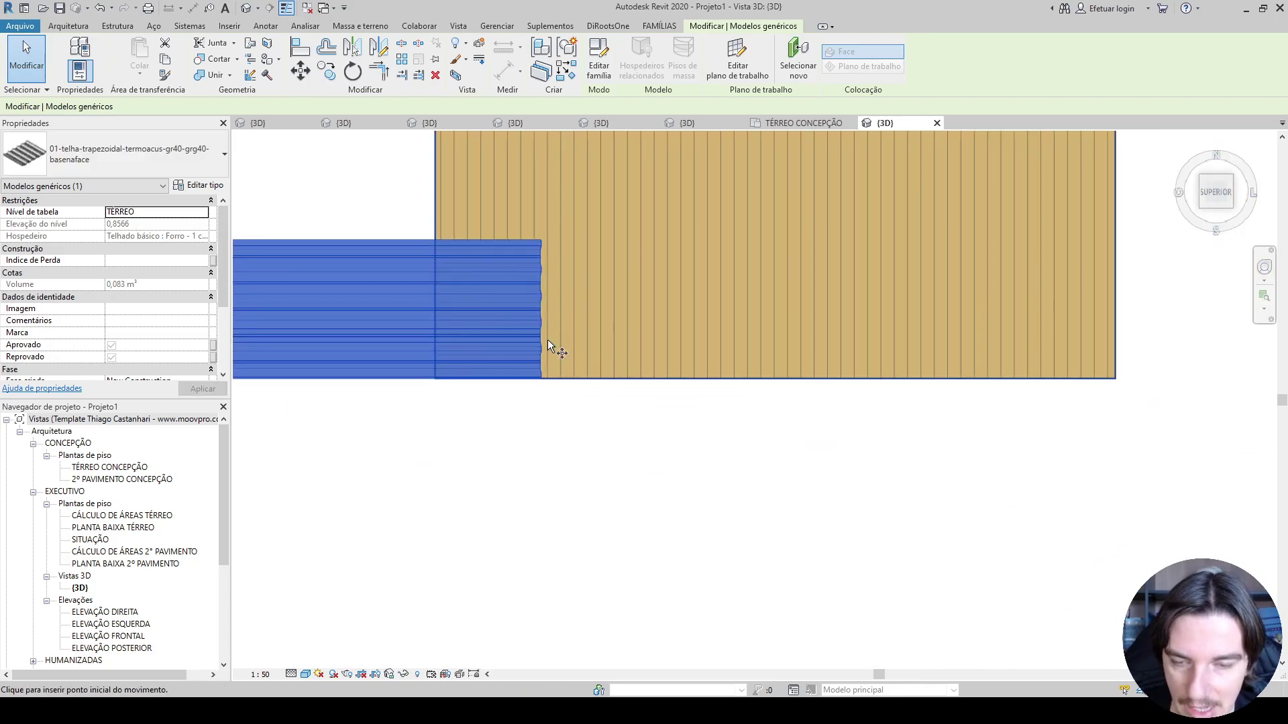
pyautogui.scroll(4, 547, 339)
pyautogui.scroll(3, 535, 252)
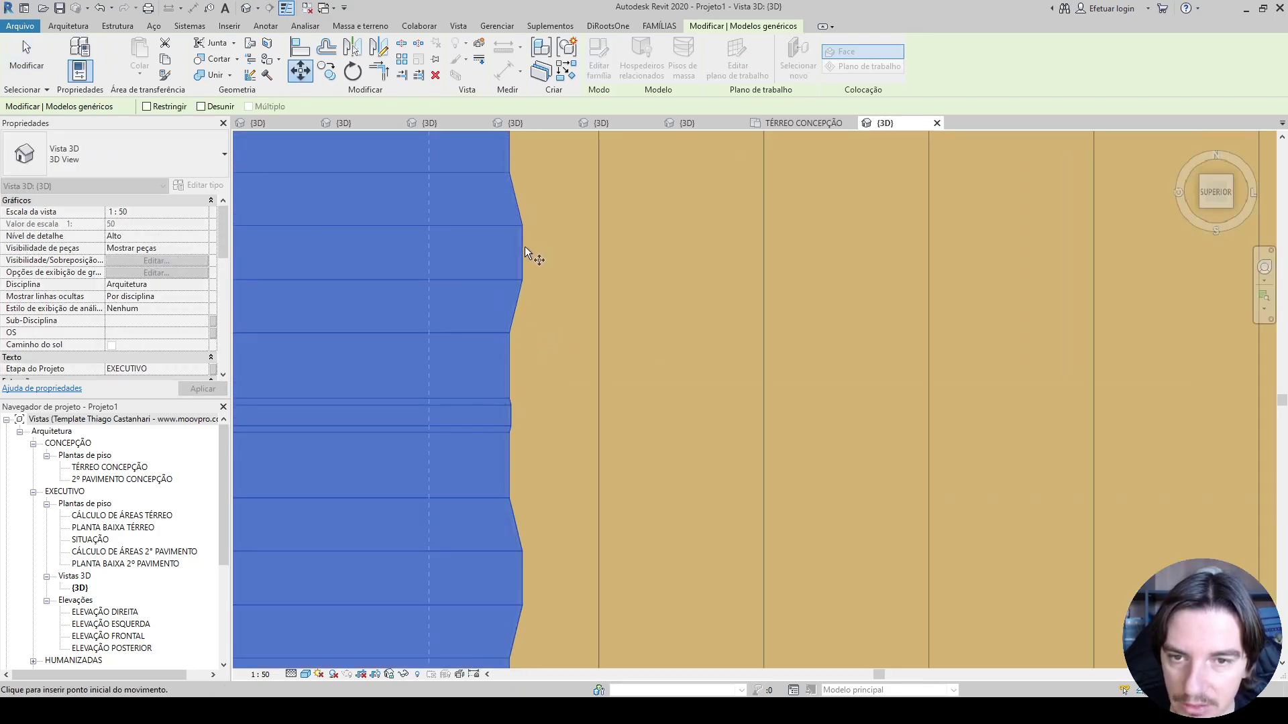
pyautogui.click(522, 247)
pyautogui.scroll(-5, 522, 246)
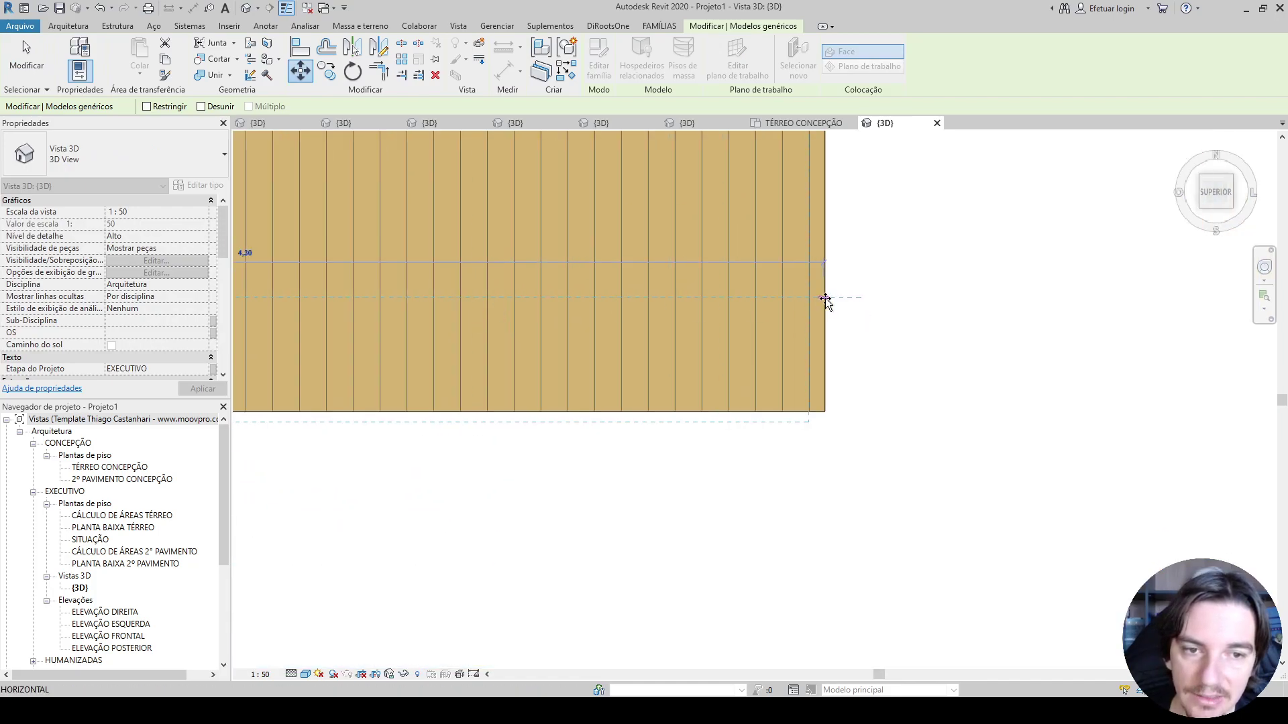
pyautogui.click(825, 297)
pyautogui.keyDown('shift'); pyautogui.moveTo(597, 492); pyautogui.dragTo(637, 96, button='middle'); pyautogui.keyUp('shift')
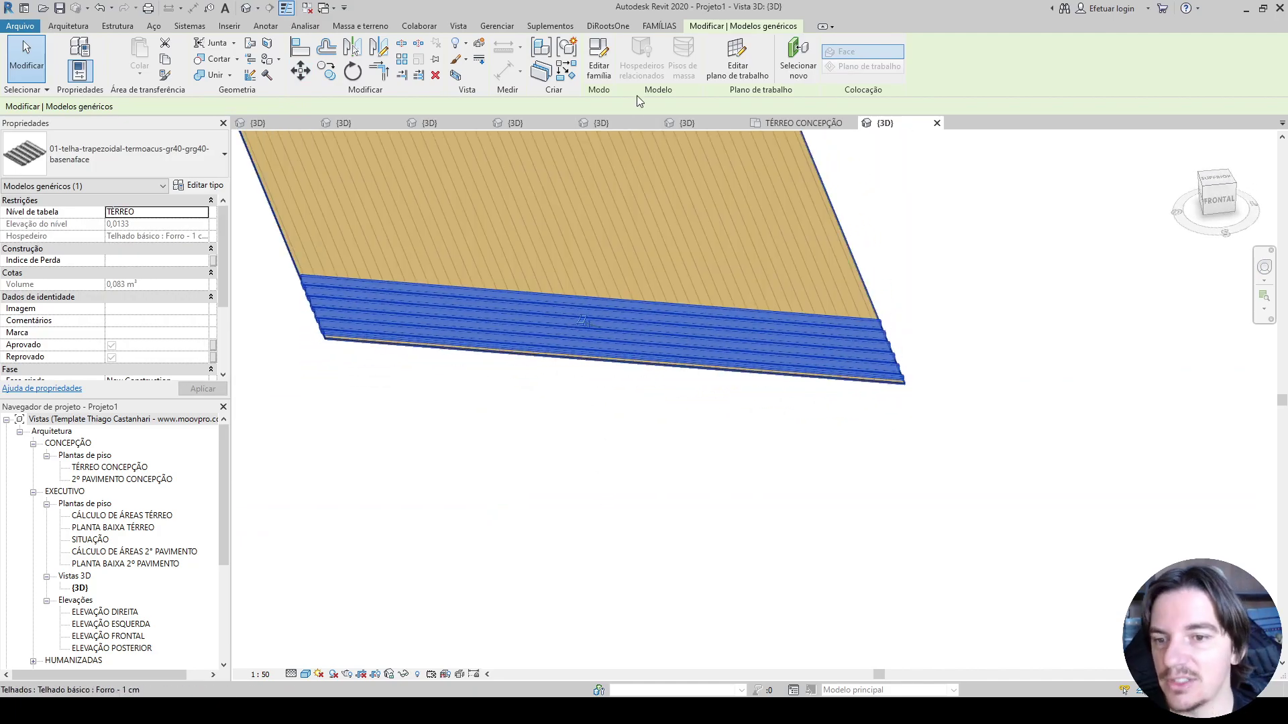
pyautogui.click(1218, 178)
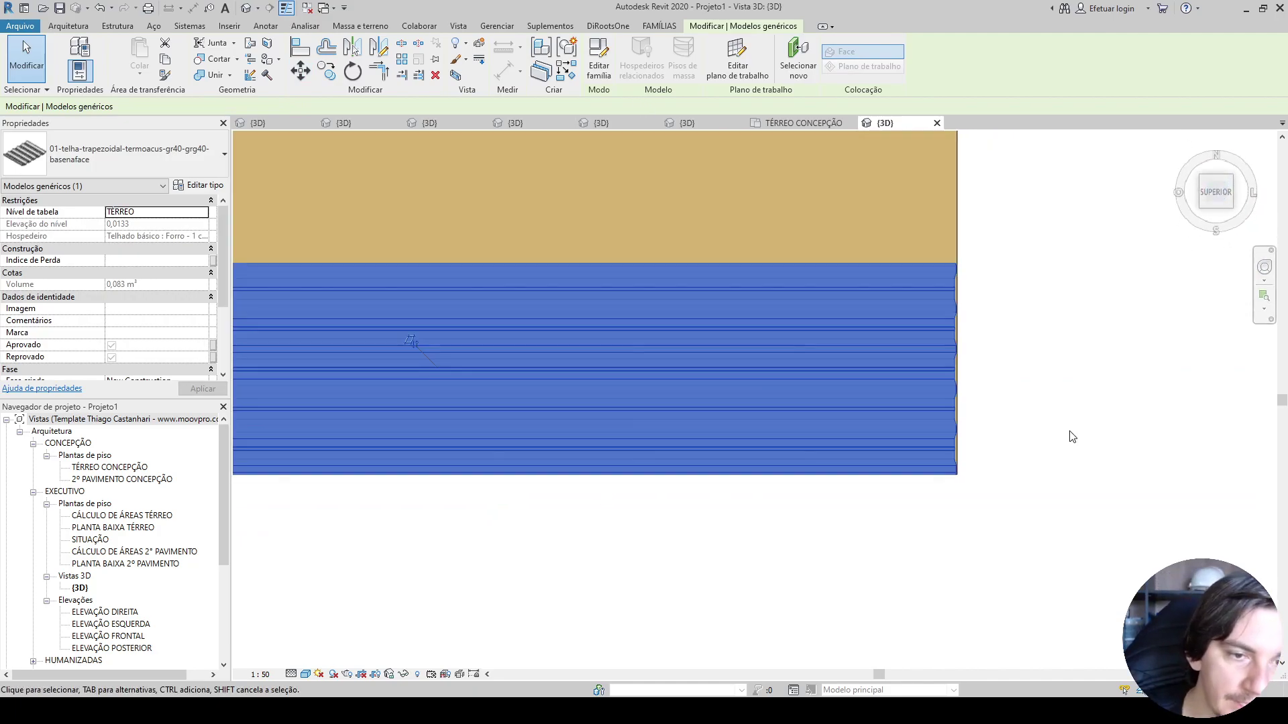
pyautogui.scroll(4, 933, 268)
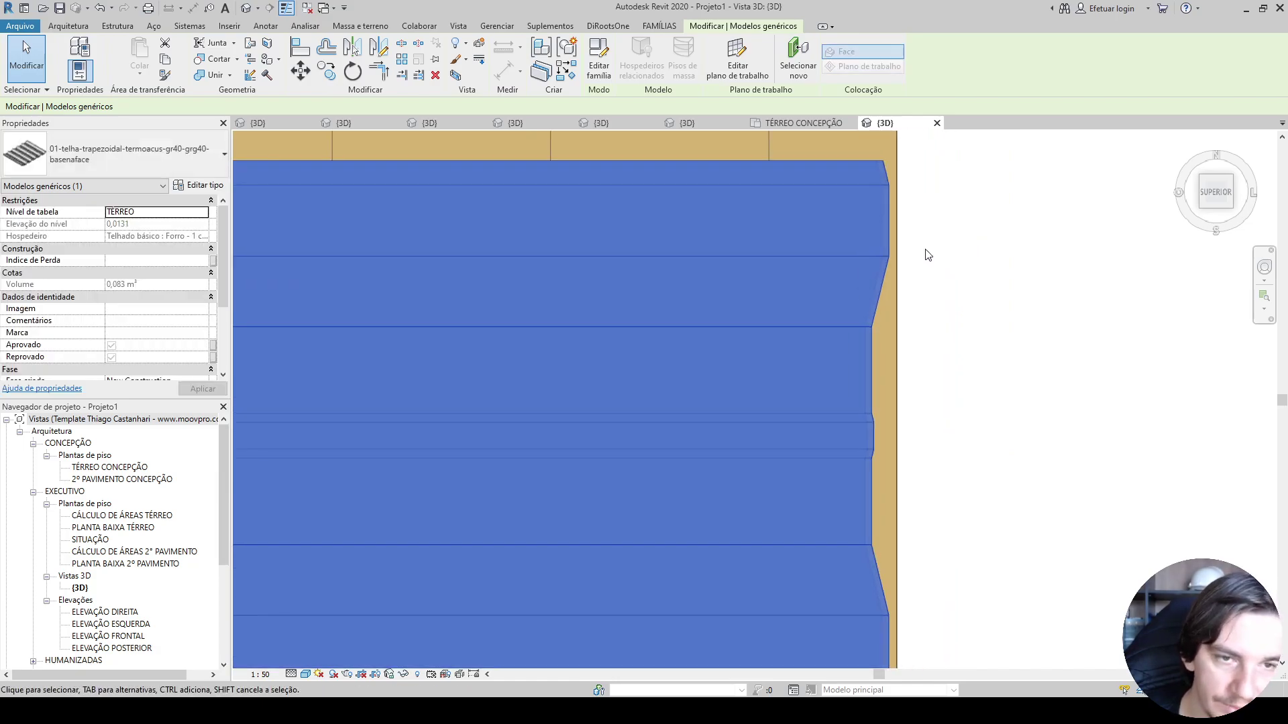
pyautogui.scroll(-5, 928, 262)
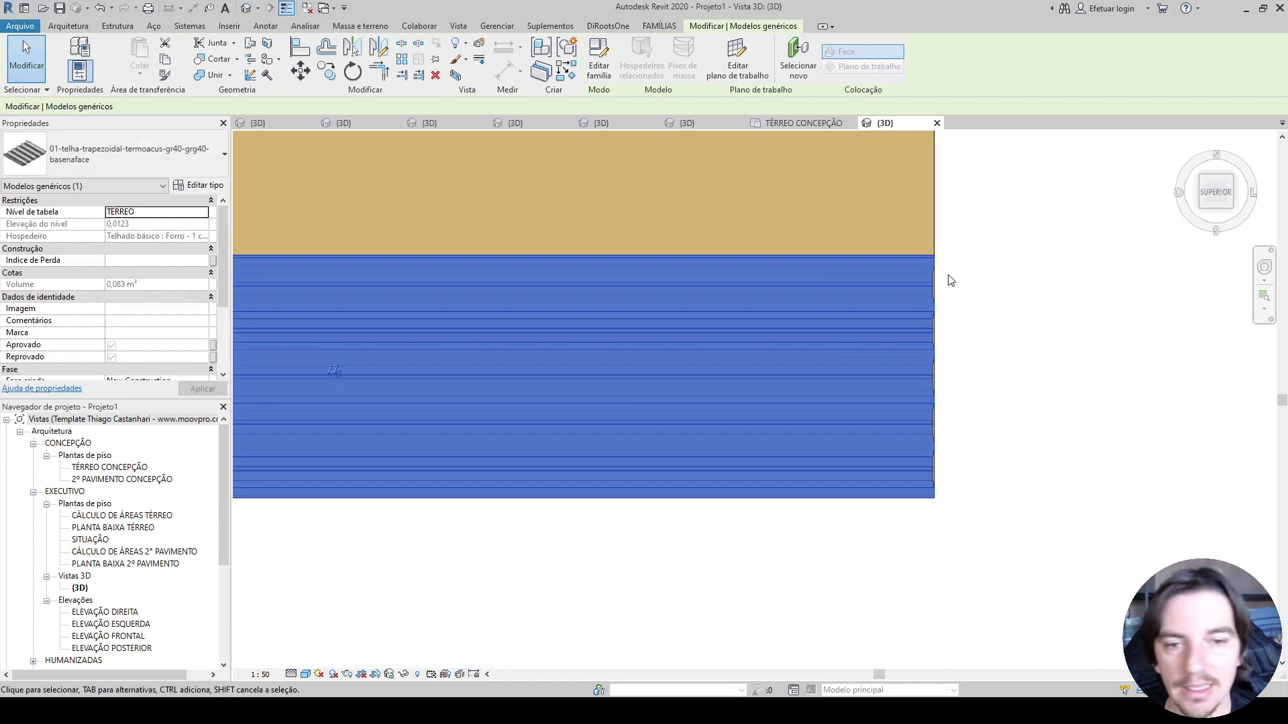
# Step: Array the tile across the roof as an associated group, setting the spacing to the second item from its outer to its inner long edge
pyautogui.click(667, 397)
pyautogui.click(609, 345)
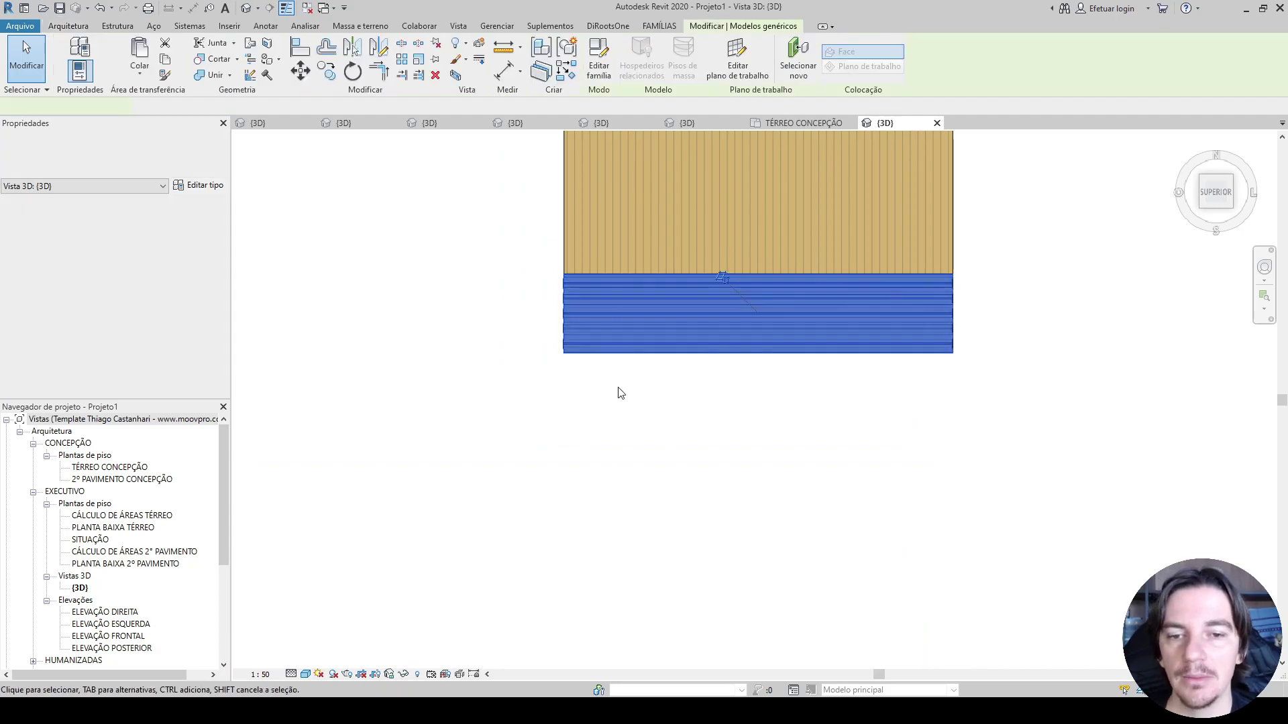
pyautogui.click(401, 59)
pyautogui.scroll(4, 534, 351)
pyautogui.scroll(5, 461, 365)
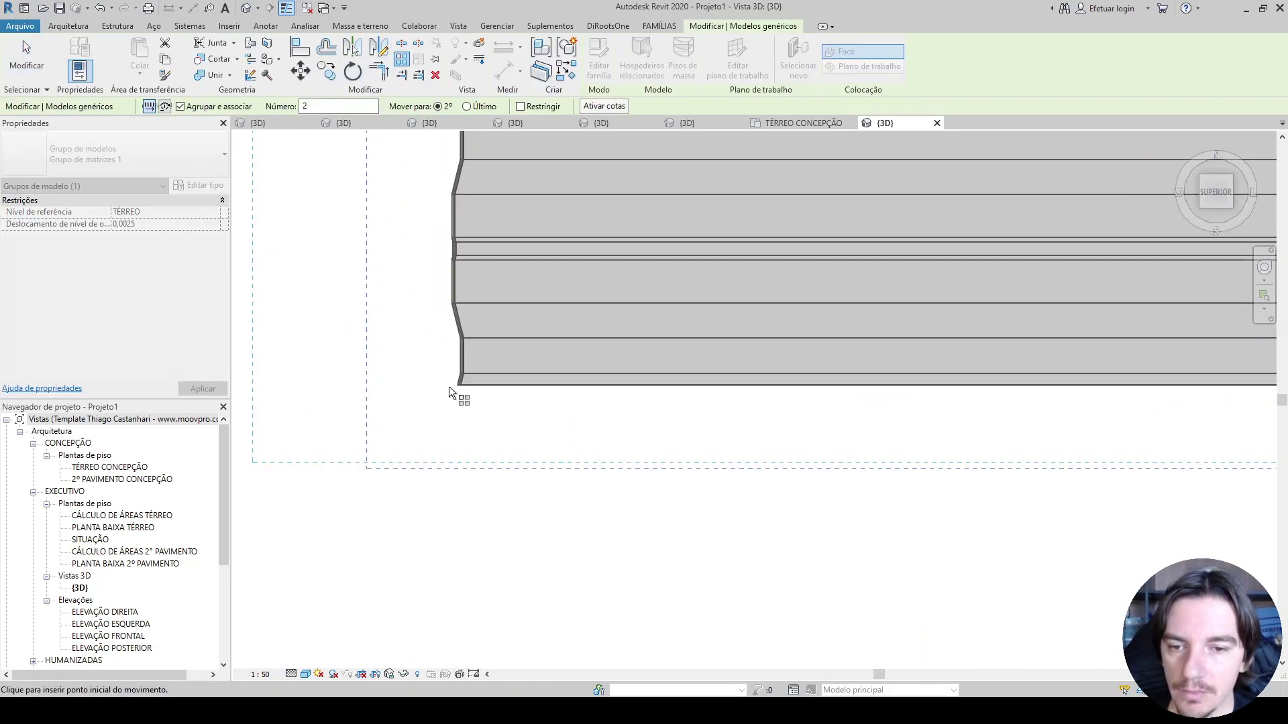
pyautogui.click(495, 385)
pyautogui.scroll(-5, 488, 414)
pyautogui.moveTo(488, 415); pyautogui.dragTo(487, 439, button='middle')
pyautogui.moveTo(494, 260); pyautogui.dragTo(483, 411, button='middle')
pyautogui.moveTo(506, 192)
pyautogui.mouseDown(button='middle')
pyautogui.moveTo(481, 460)
pyautogui.moveTo(460, 532)
pyautogui.moveTo(471, 589)
pyautogui.mouseUp(button='middle')
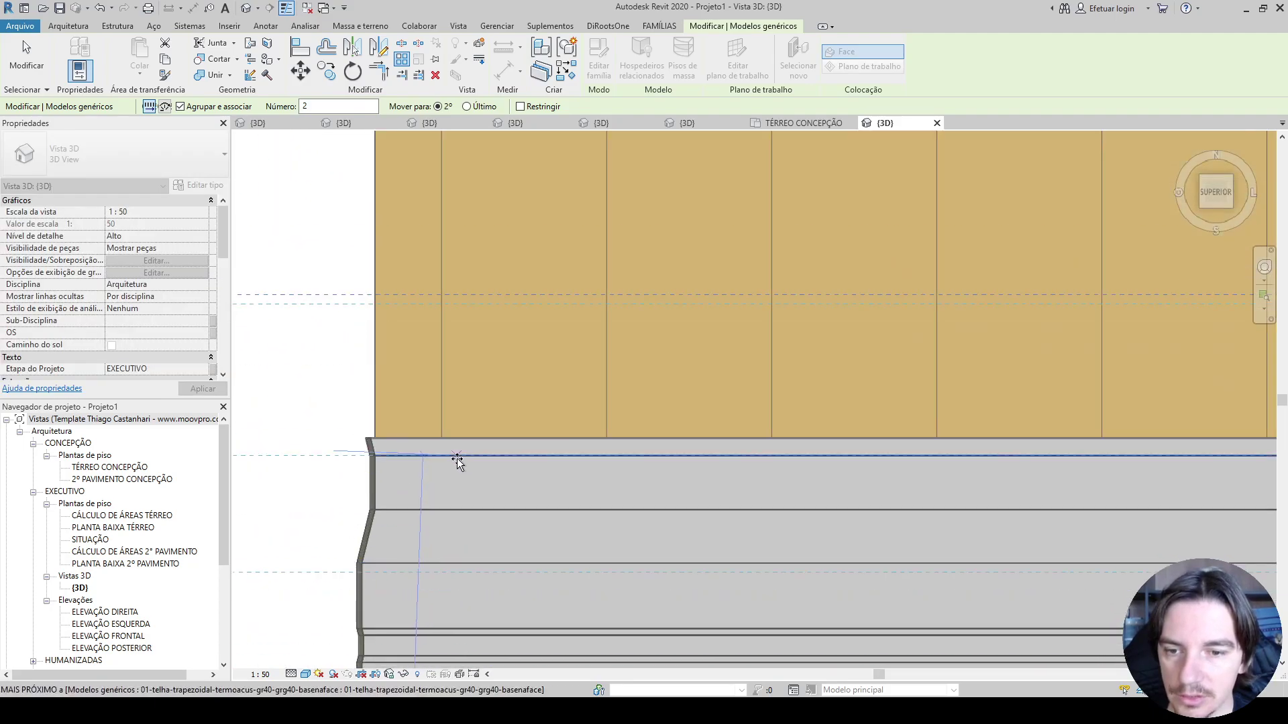
pyautogui.scroll(2, 436, 410)
pyautogui.scroll(3, 403, 409)
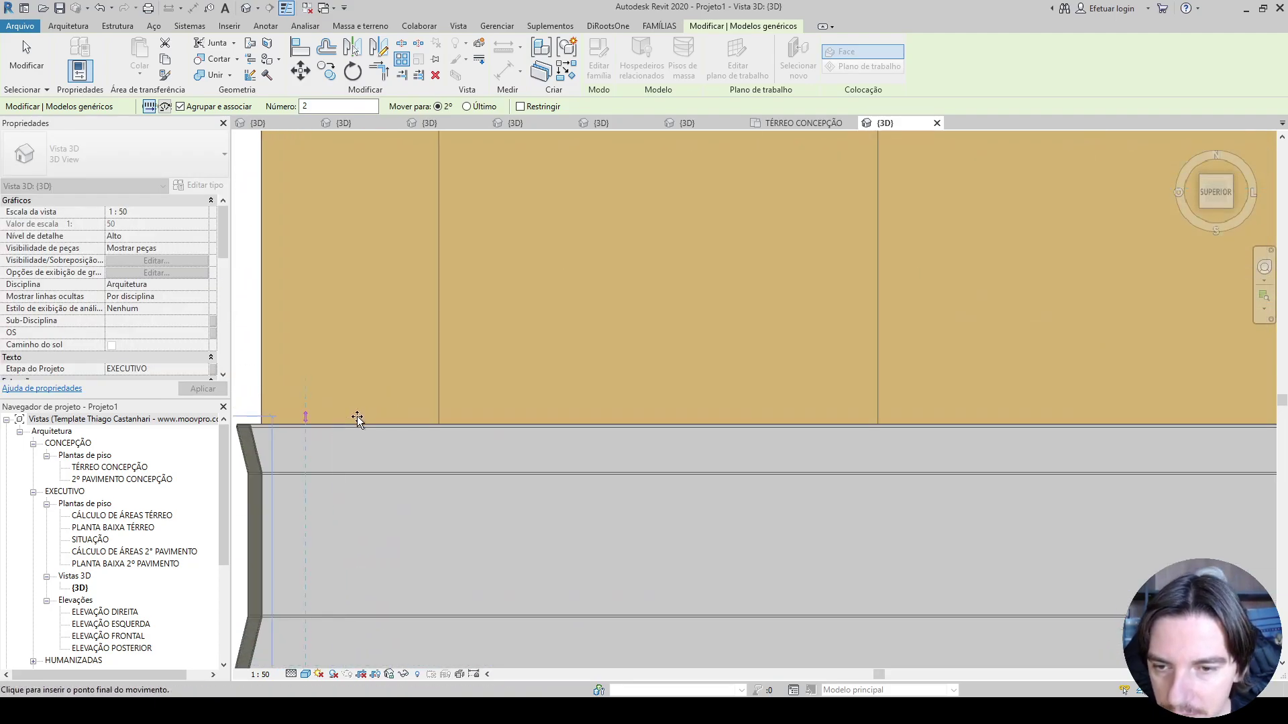
pyautogui.click(325, 420)
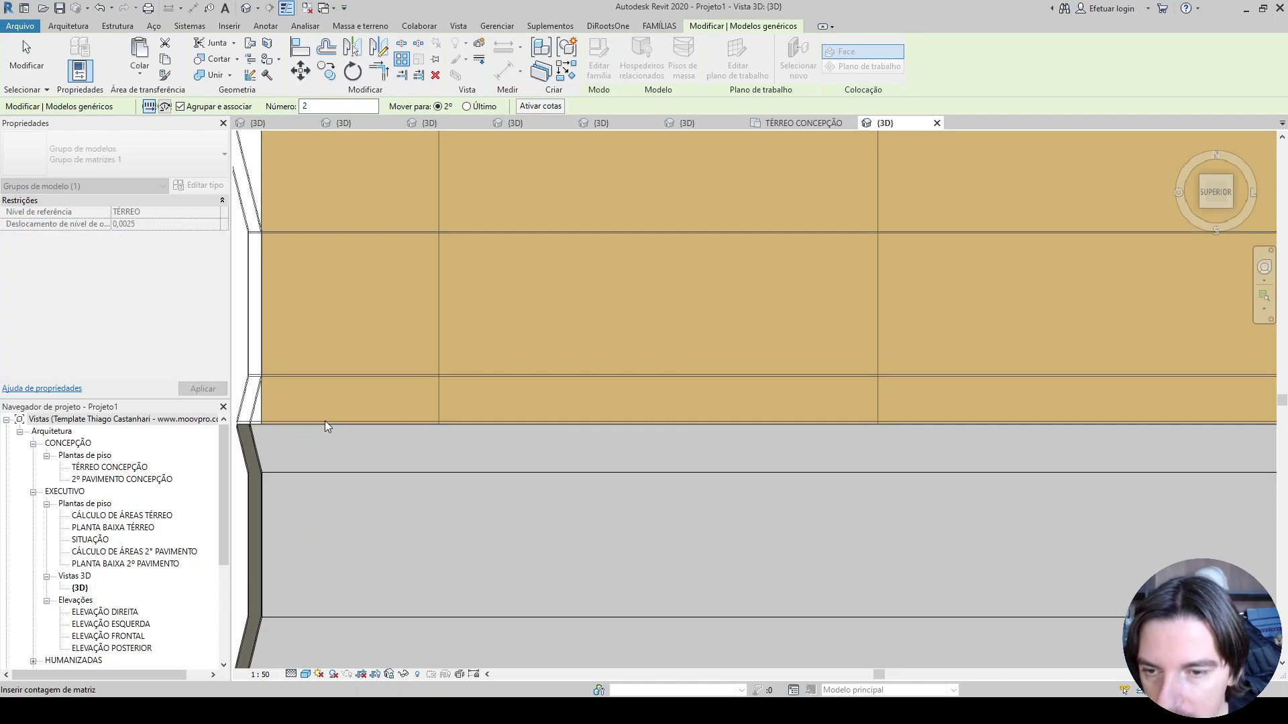
pyautogui.scroll(-3, 396, 413)
pyautogui.press('Return')
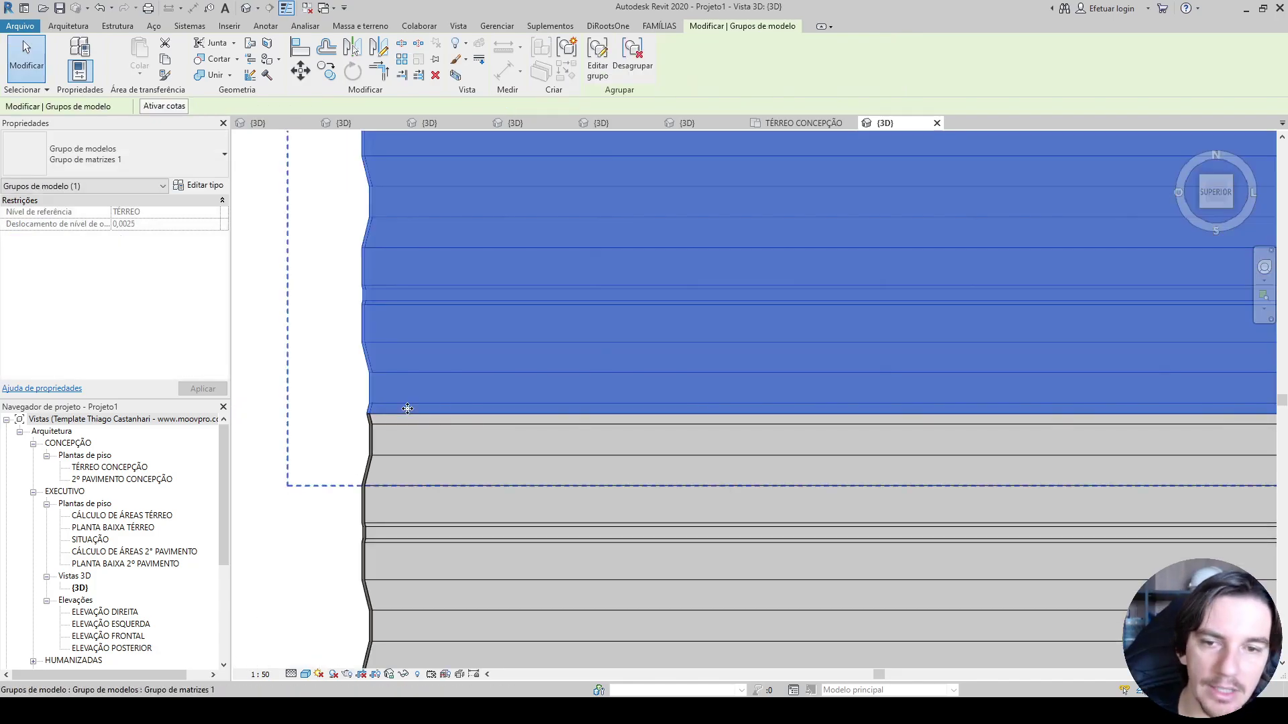
# Step: Set the tile array's count to 8 to cover the rest of the roof
pyautogui.scroll(-5, 530, 369)
pyautogui.scroll(-3, 530, 371)
pyautogui.press('Escape')
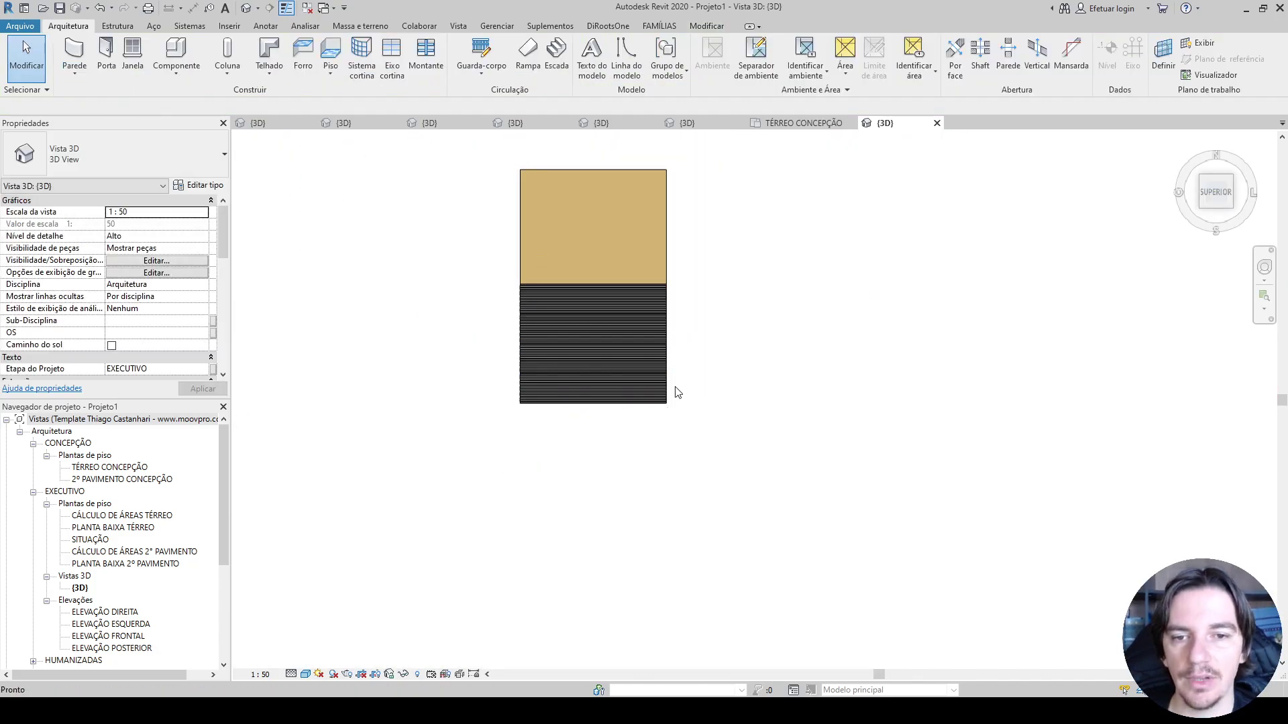
pyautogui.click(638, 295)
pyautogui.click(488, 352)
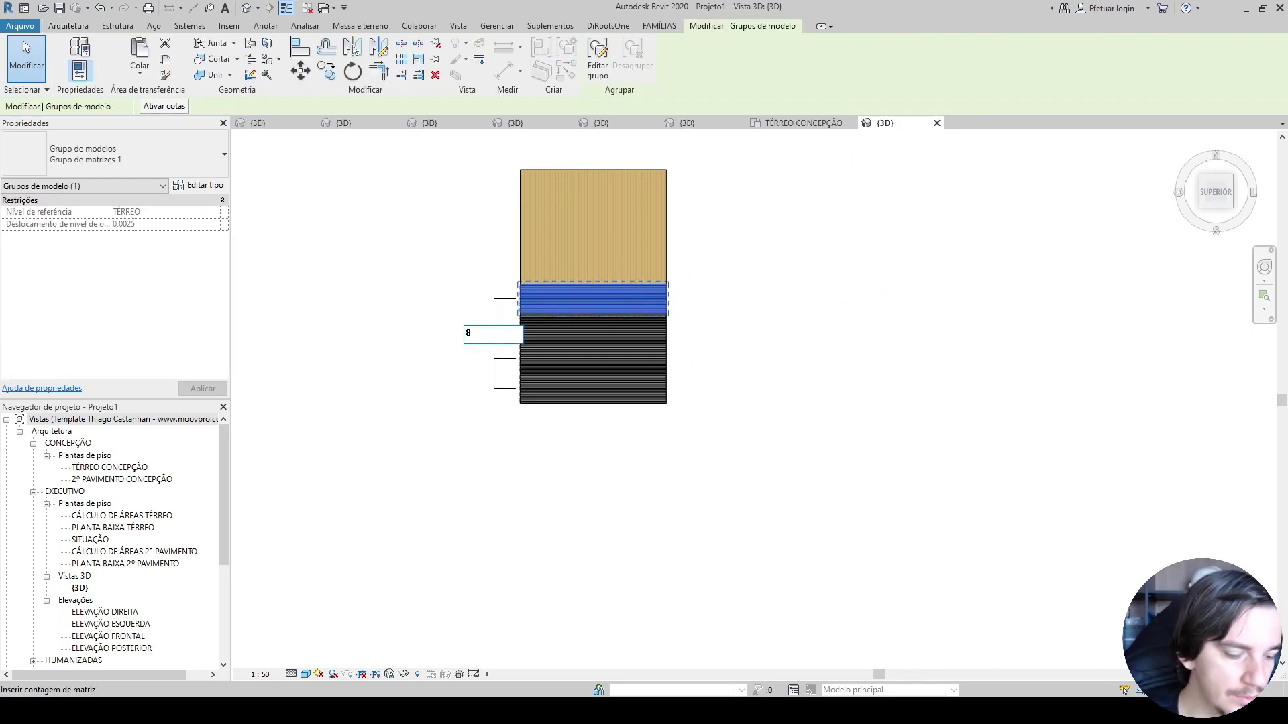
pyautogui.write('8')
pyautogui.press('Return')
pyautogui.press('Escape')
# Step: Ungroup the last arrayed tile that overhangs the roof's far edge, and inspect its overhang from below
pyautogui.keyDown('shift'); pyautogui.moveTo(782, 431); pyautogui.dragTo(886, 178, button='middle'); pyautogui.keyUp('shift')
pyautogui.scroll(5, 869, 386)
pyautogui.scroll(4, 762, 235)
pyautogui.click(712, 265)
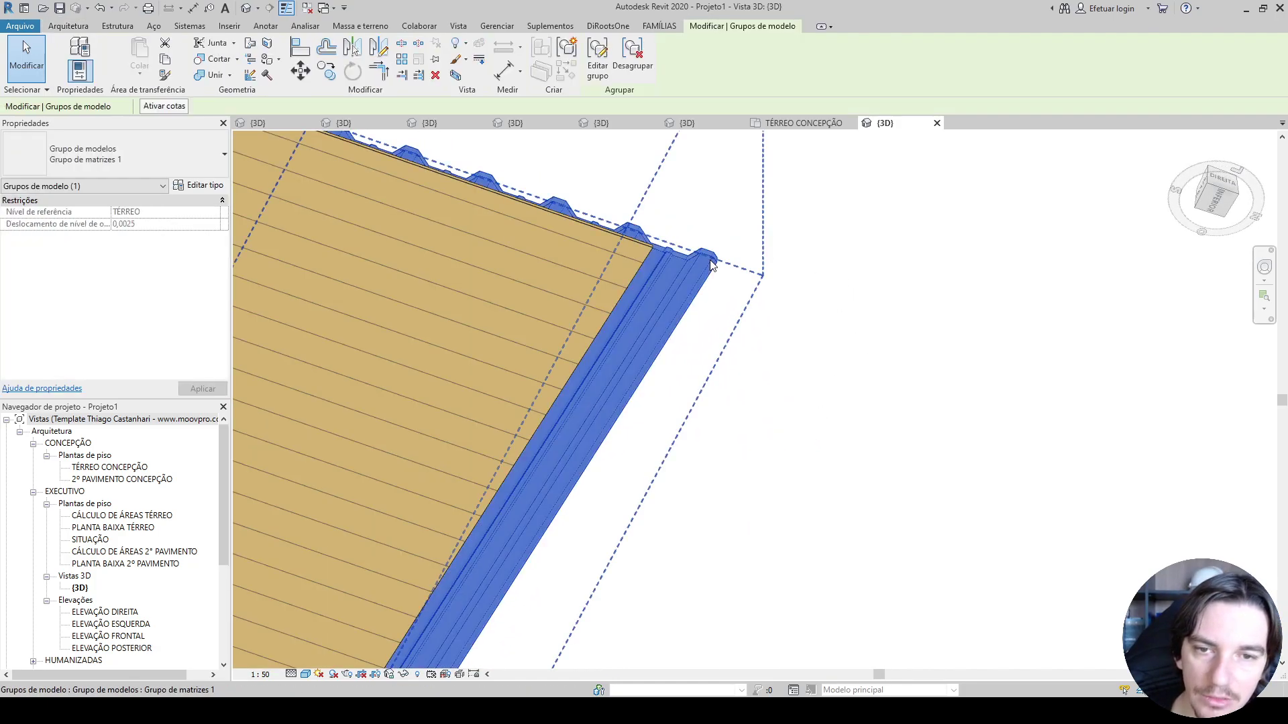
pyautogui.click(631, 54)
pyautogui.keyDown('shift'); pyautogui.moveTo(804, 201); pyautogui.dragTo(862, 374, button='middle'); pyautogui.keyUp('shift')
pyautogui.scroll(6, 863, 374)
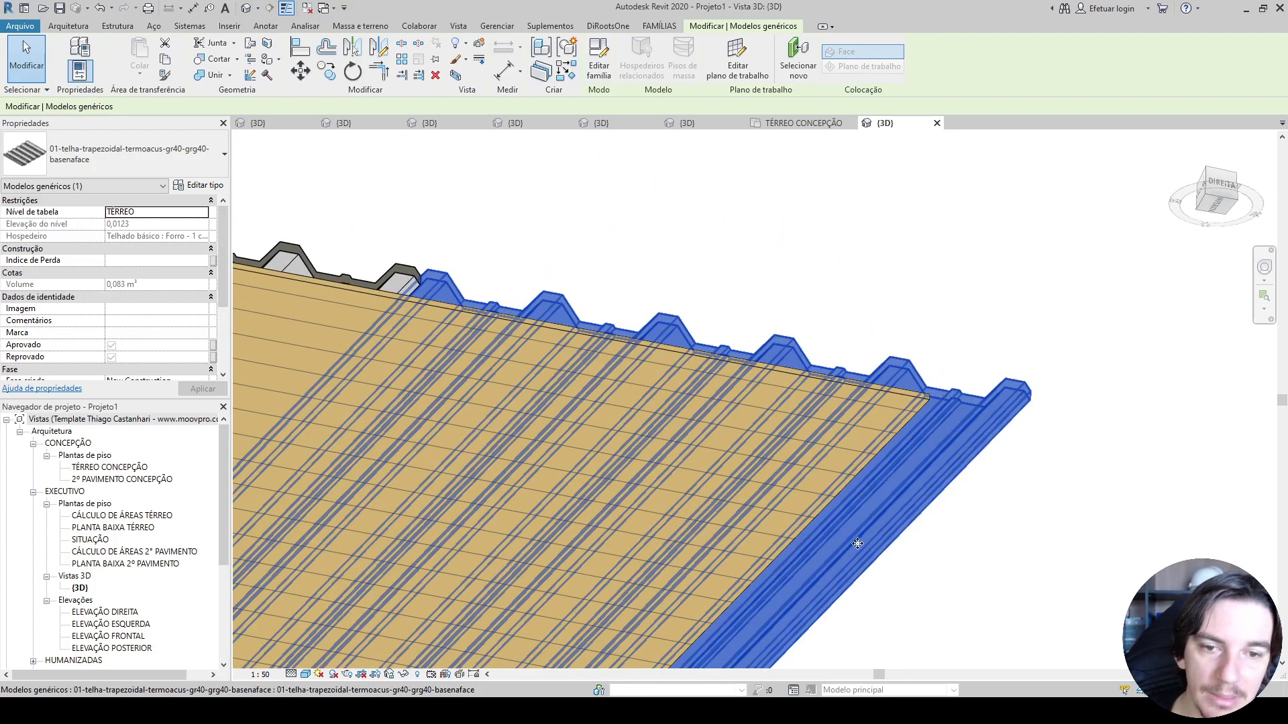
pyautogui.click(873, 333)
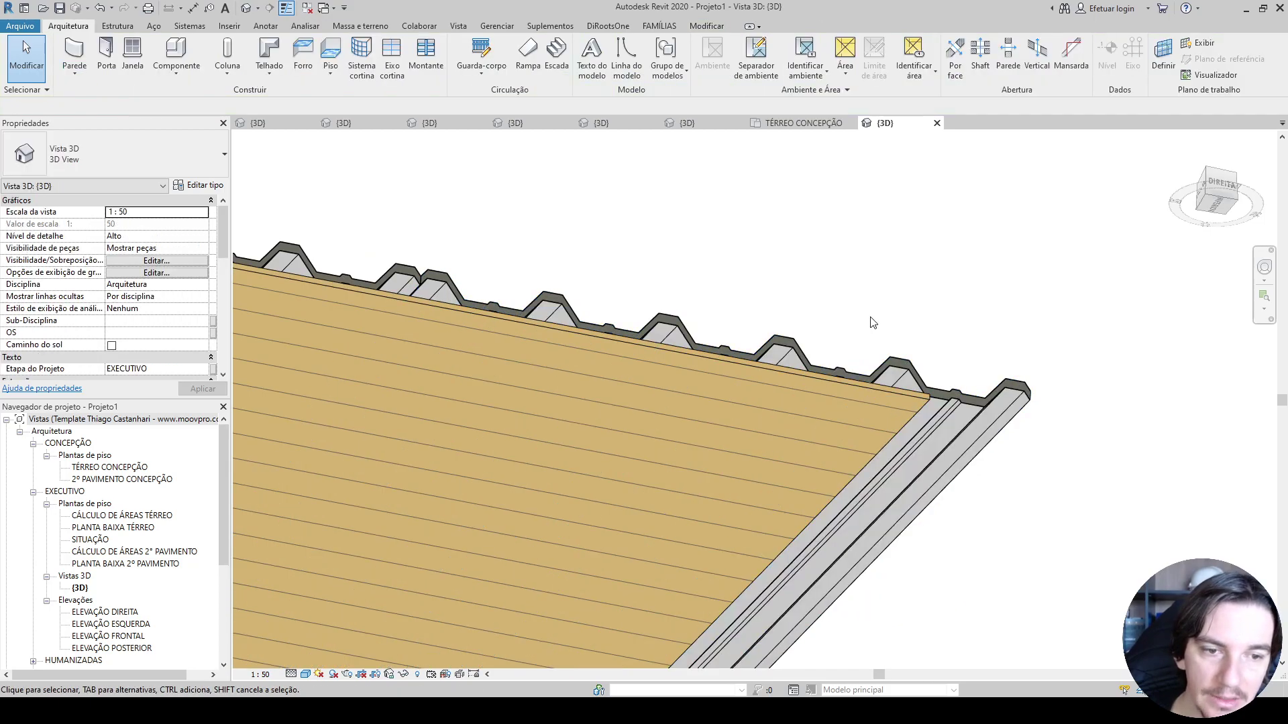
# Step: Duplicate the overhanging tile's type as 01-telha-trapezoidal-termoacus-gr40-grg40-basenaface 2
pyautogui.click(909, 371)
pyautogui.scroll(-6, 630, 543)
pyautogui.keyDown('shift'); pyautogui.moveTo(837, 224); pyautogui.dragTo(643, 268, button='middle'); pyautogui.keyUp('shift')
pyautogui.scroll(1, 648, 269)
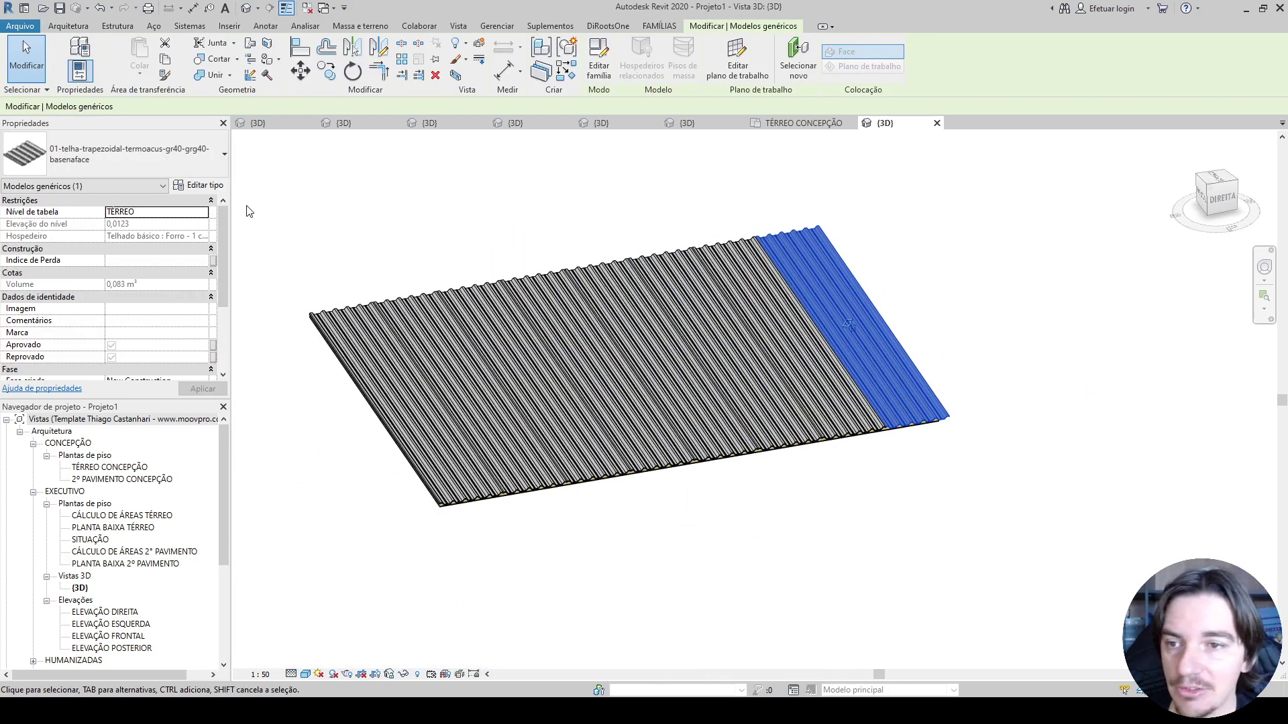
pyautogui.click(197, 186)
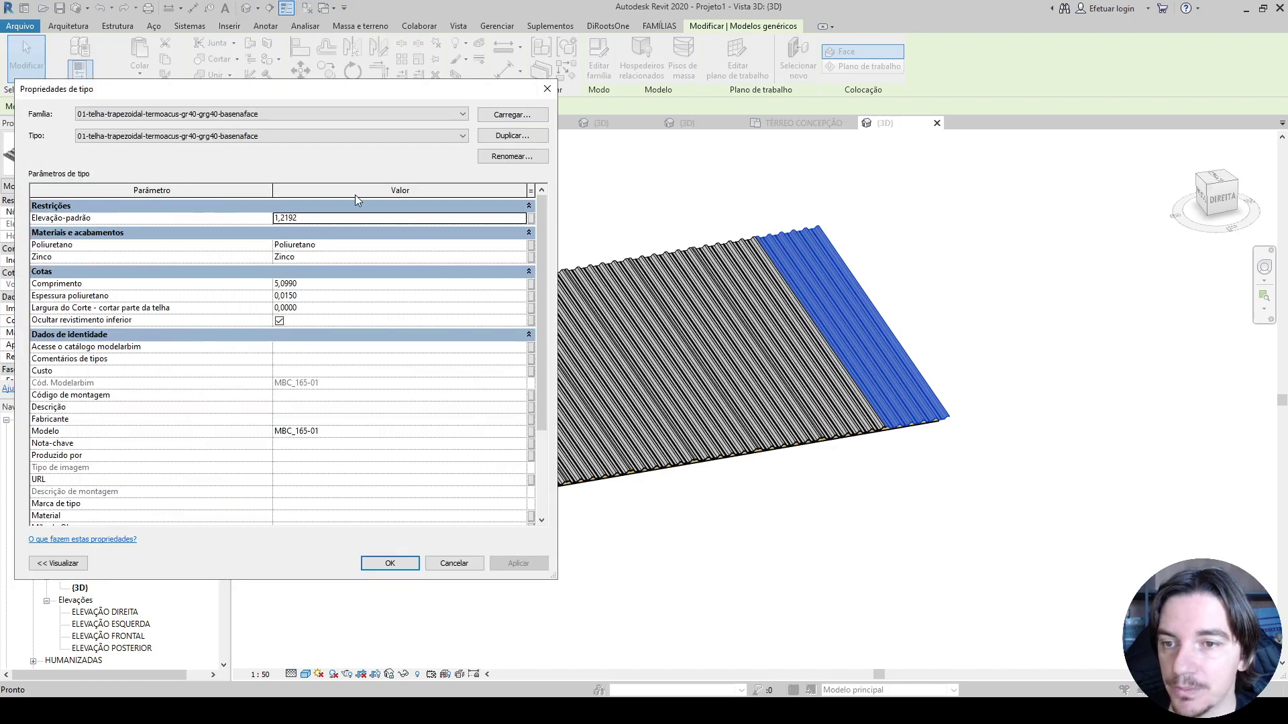
pyautogui.click(522, 141)
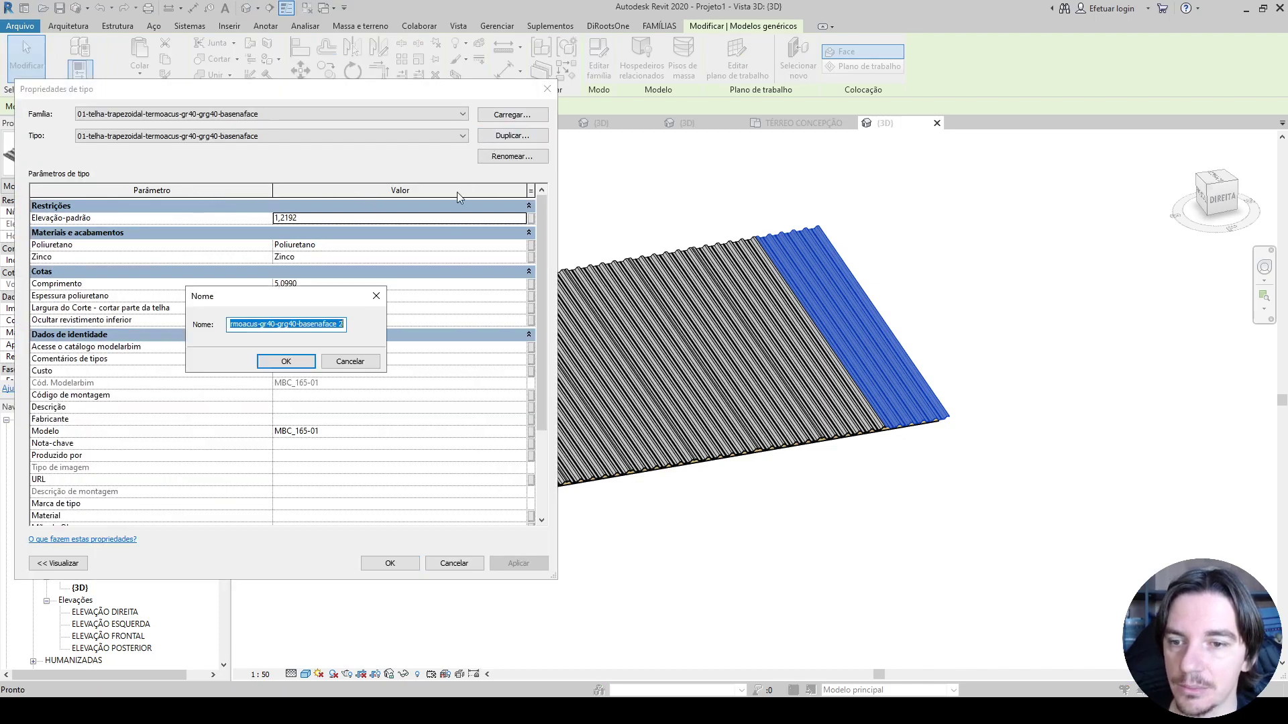
pyautogui.click(271, 365)
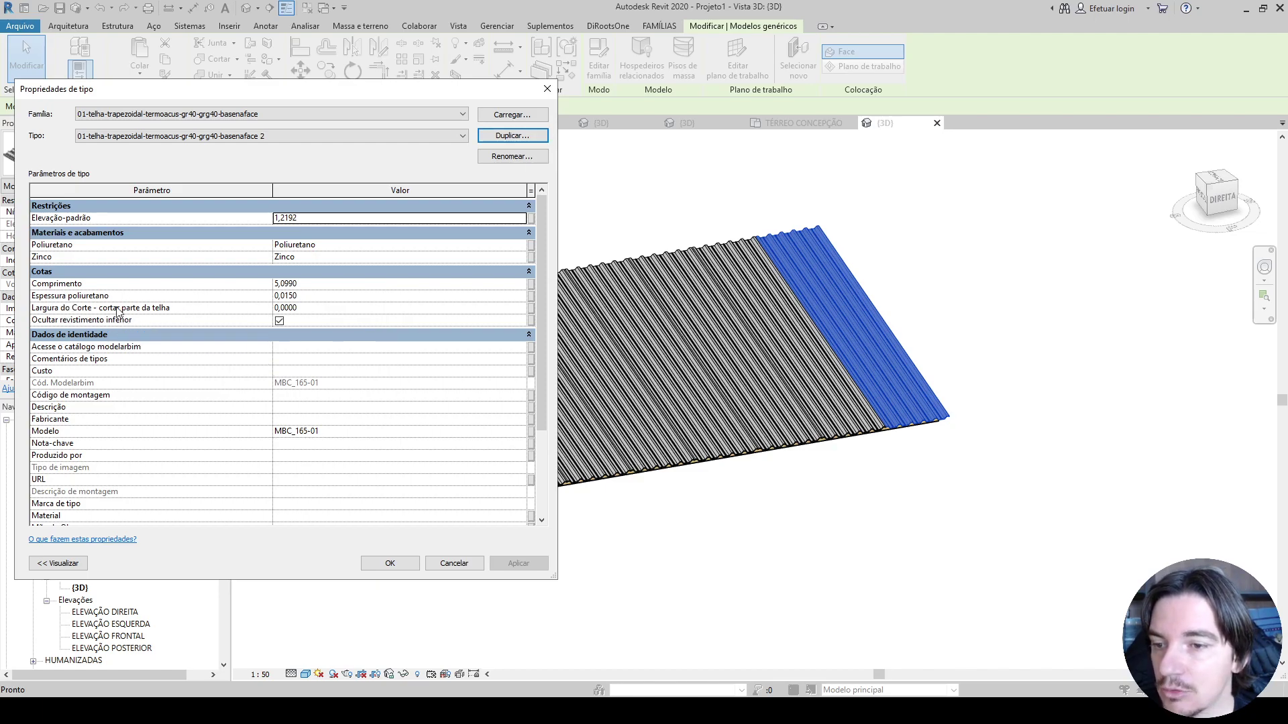
# Step: Set the cut width (Largura do Corte) to 0,5 in the duplicated type of the last roof tile
pyautogui.click(330, 309)
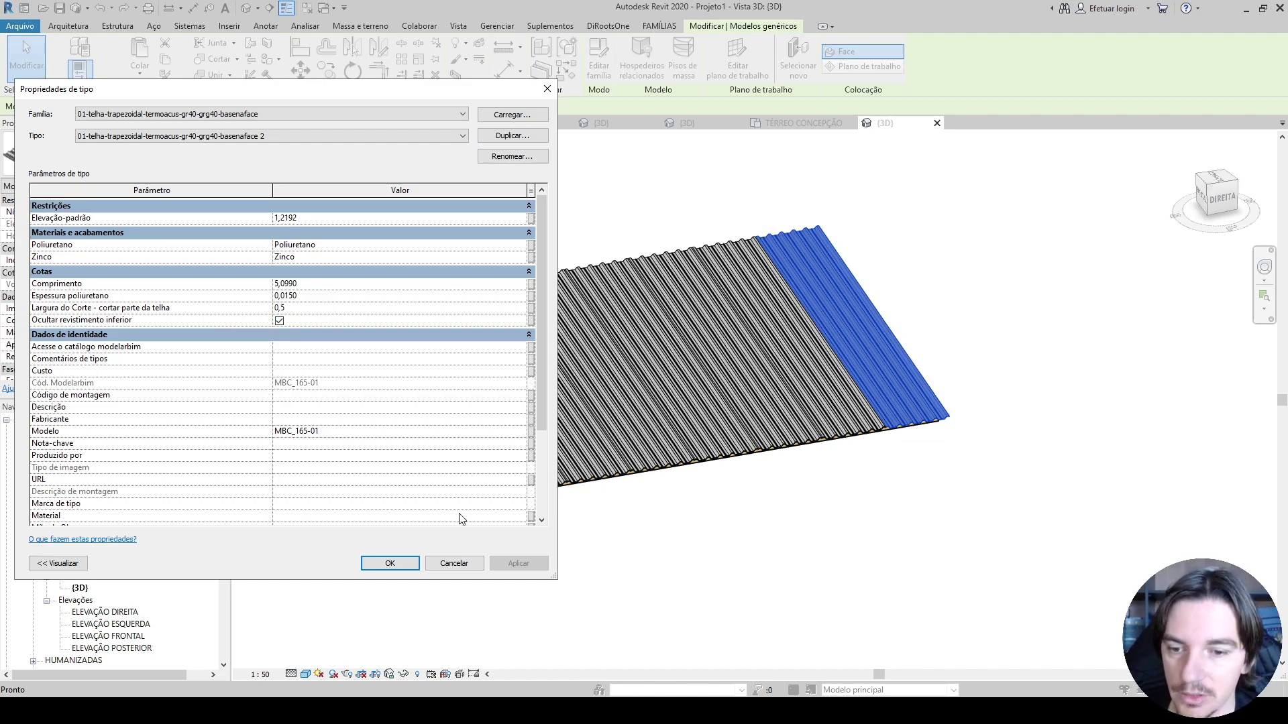
pyautogui.click(390, 564)
pyautogui.keyDown('shift'); pyautogui.moveTo(1051, 527); pyautogui.dragTo(970, 424, button='middle'); pyautogui.keyUp('shift')
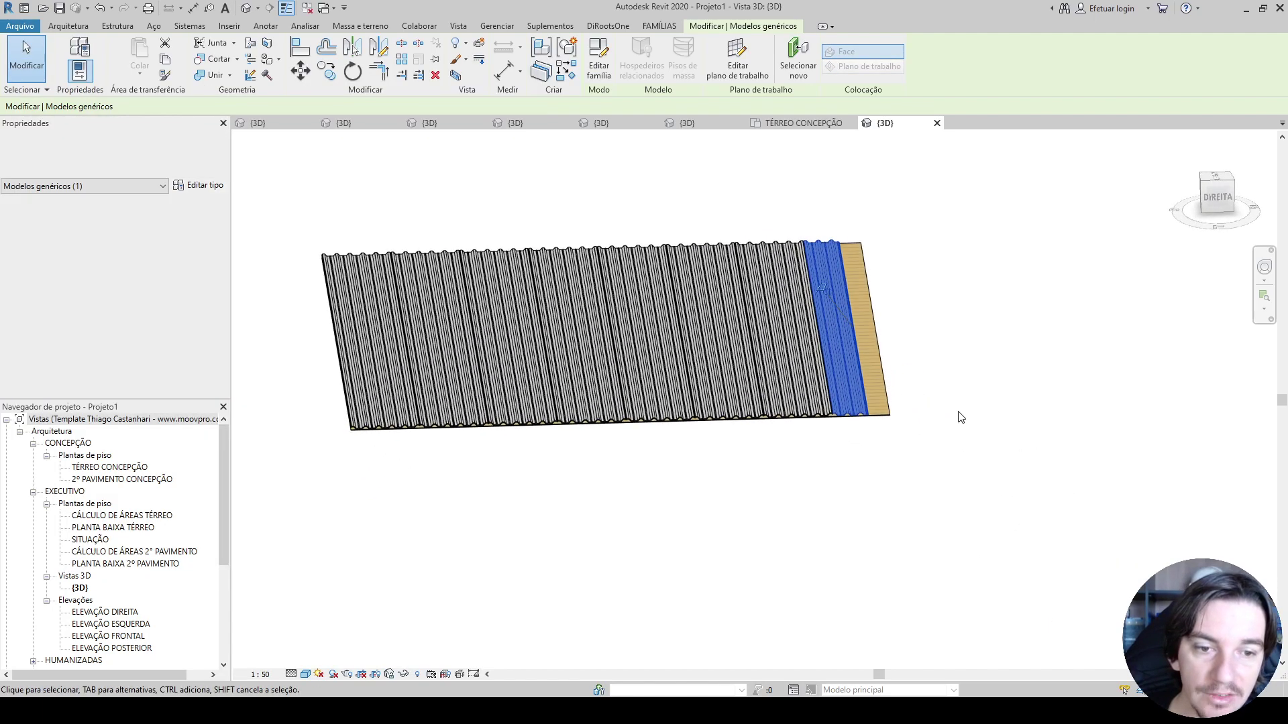
pyautogui.scroll(3, 913, 405)
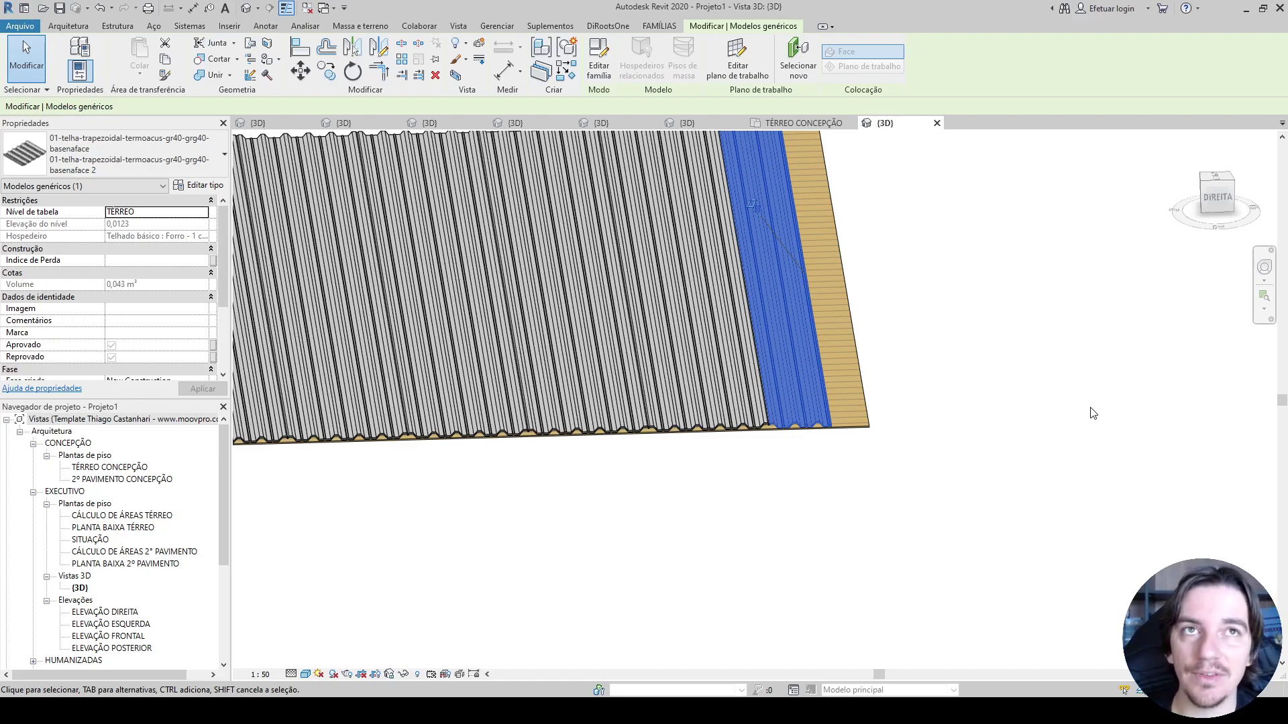
pyautogui.keyDown('shift'); pyautogui.moveTo(813, 460); pyautogui.dragTo(815, 354, button='middle'); pyautogui.keyUp('shift')
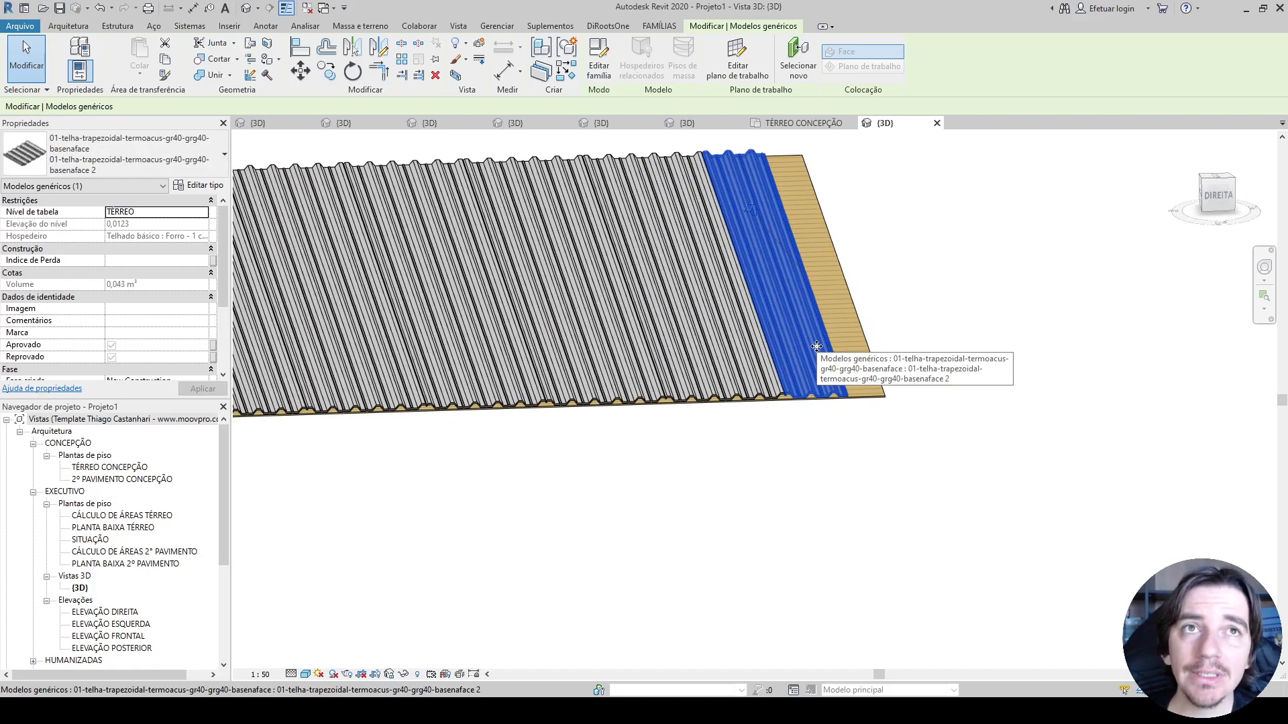
# Step: Examine the tiled roof from several angles, checking the first arrayed tile group and the trimmed tile at the far edge
pyautogui.scroll(-4, 817, 346)
pyautogui.keyDown('shift'); pyautogui.moveTo(817, 346); pyautogui.dragTo(916, 376, button='middle'); pyautogui.keyUp('shift')
pyautogui.moveTo(818, 238); pyautogui.dragTo(882, 583)
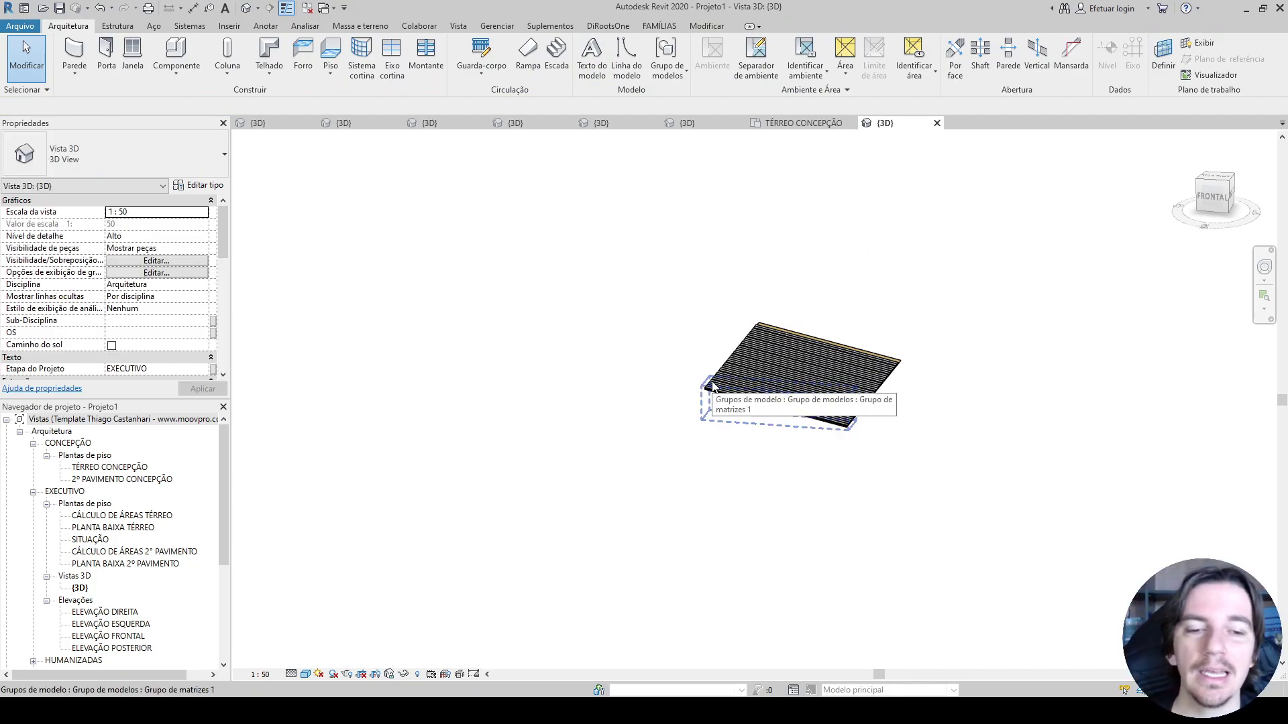
pyautogui.scroll(5, 712, 387)
pyautogui.keyDown('shift'); pyautogui.moveTo(741, 426); pyautogui.dragTo(664, 454, button='middle'); pyautogui.keyUp('shift')
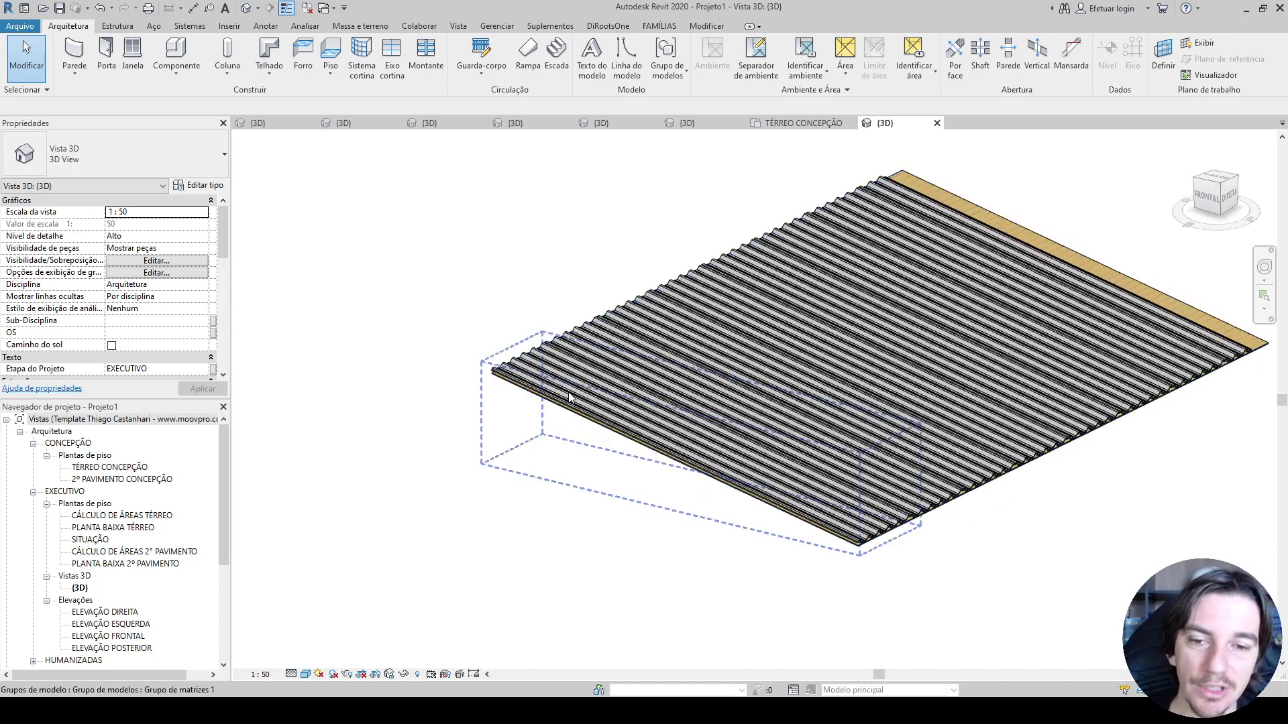
pyautogui.click(513, 382)
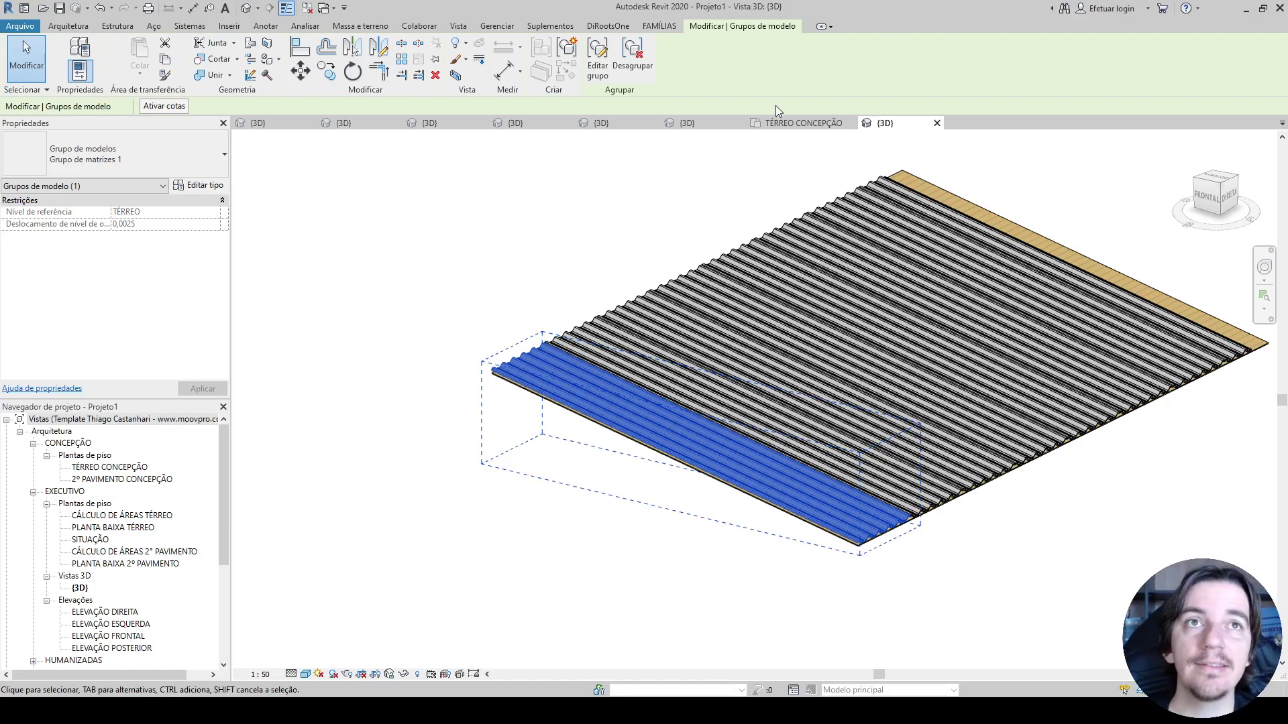
pyautogui.click(618, 257)
pyautogui.scroll(-3, 618, 249)
pyautogui.keyDown('shift'); pyautogui.moveTo(829, 258); pyautogui.dragTo(737, 300, button='middle'); pyautogui.keyUp('shift')
pyautogui.scroll(3, 835, 290)
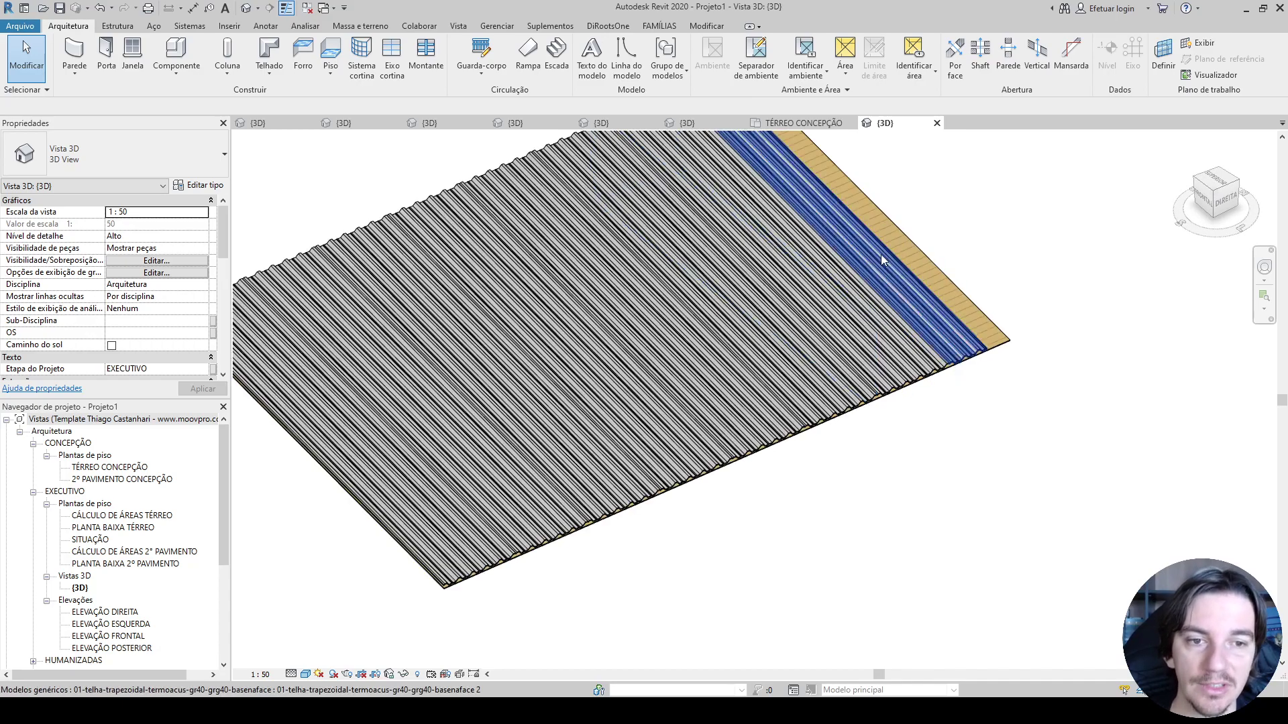
# Step: Review the trimmed tile's type parameters, including the polyurethane thickness, without changing them
pyautogui.click(882, 259)
pyautogui.scroll(4, 940, 282)
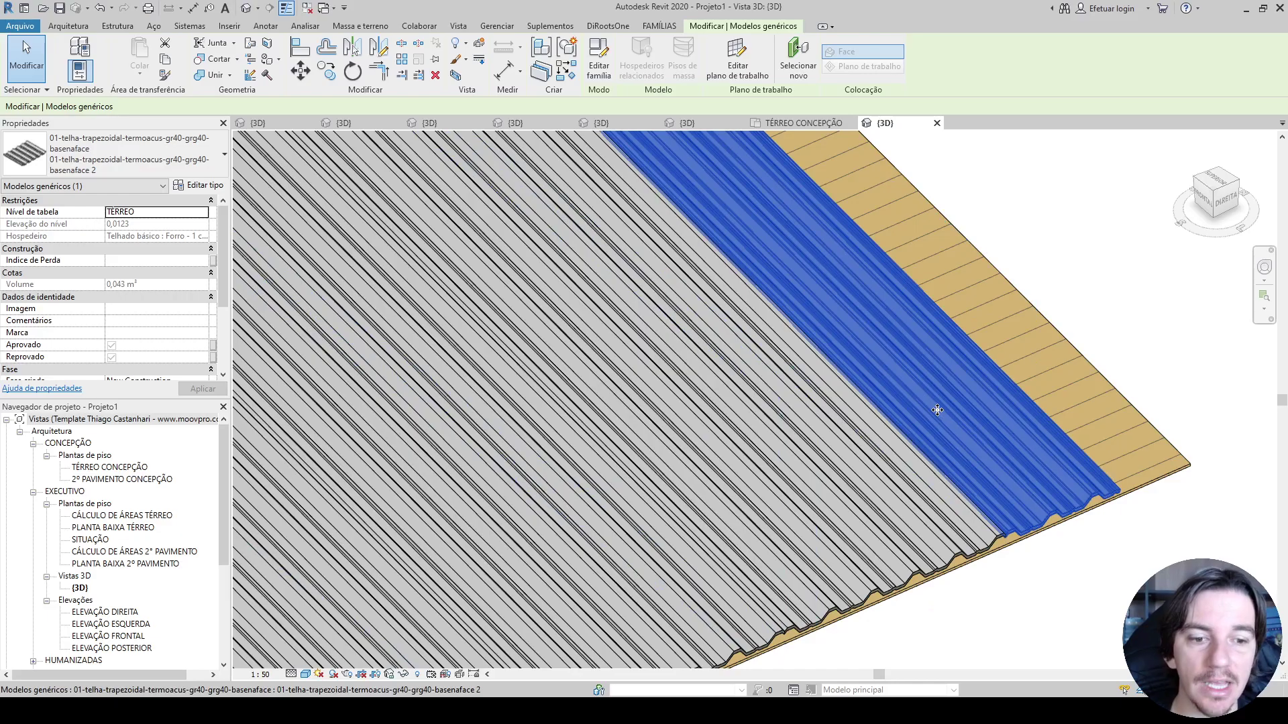
pyautogui.click(200, 185)
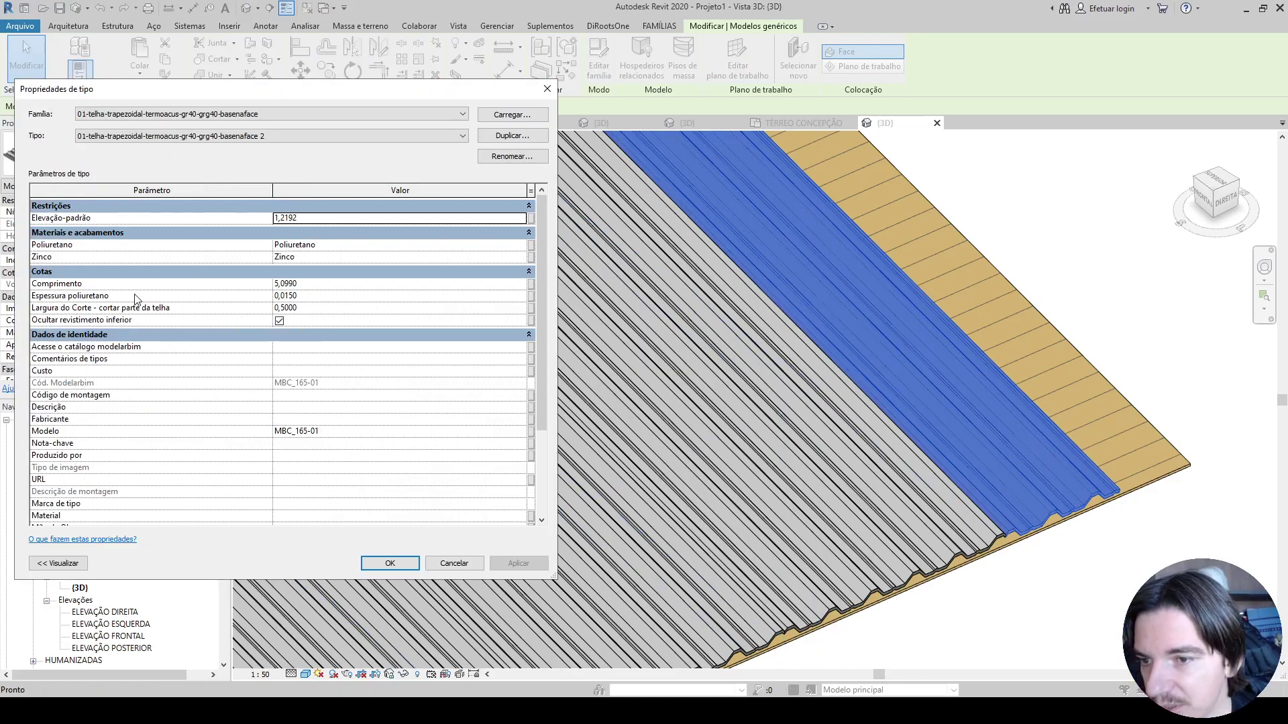
pyautogui.click(299, 297)
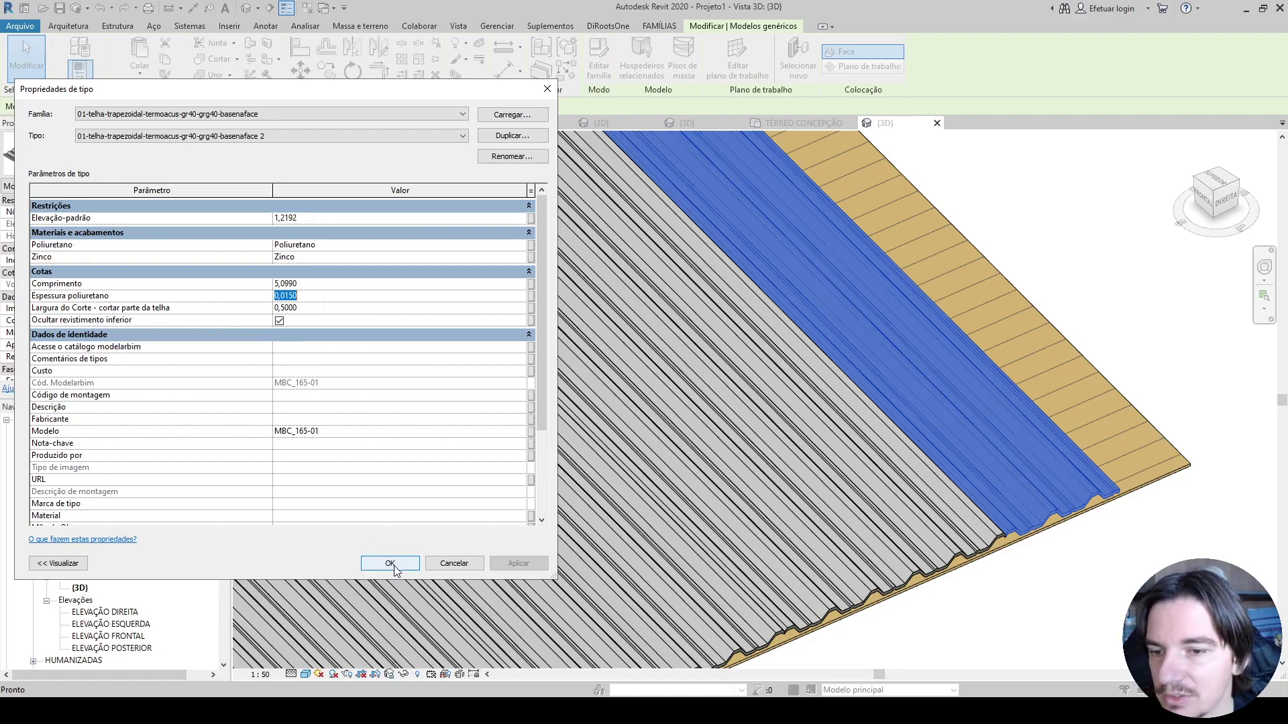
pyautogui.scroll(-3, 178, 359)
pyautogui.scroll(3, 181, 378)
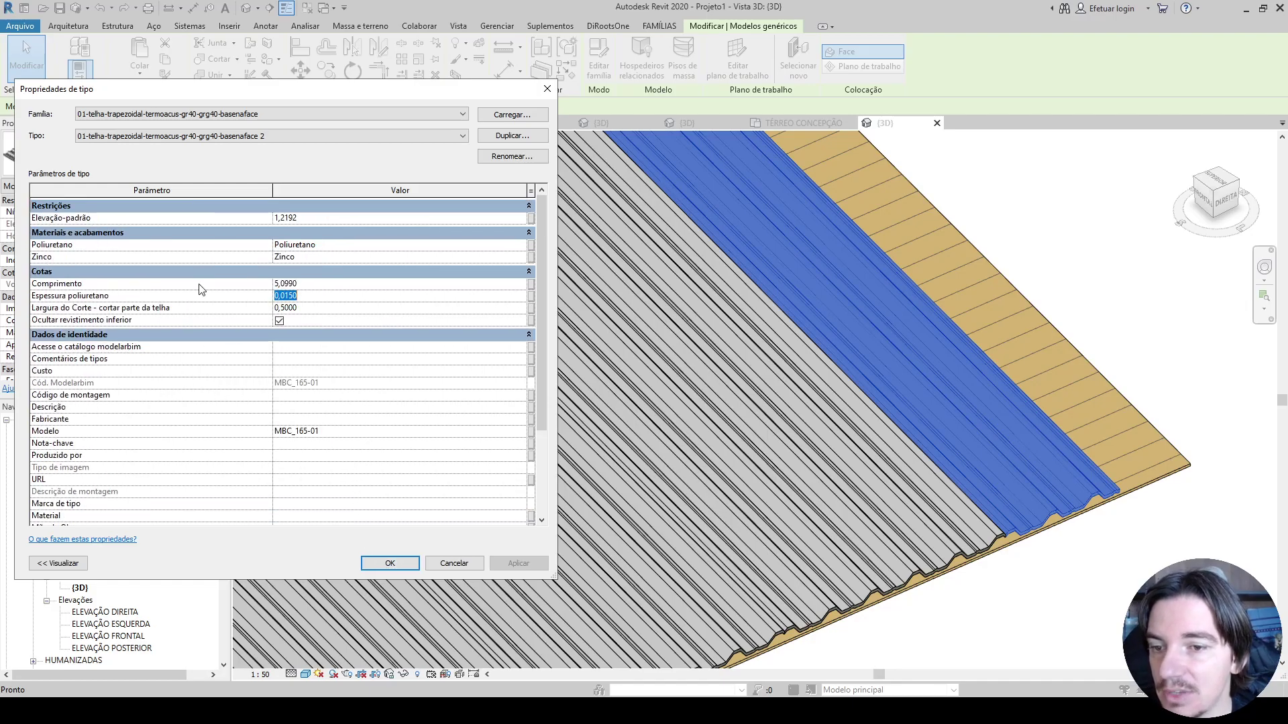
pyautogui.click(391, 563)
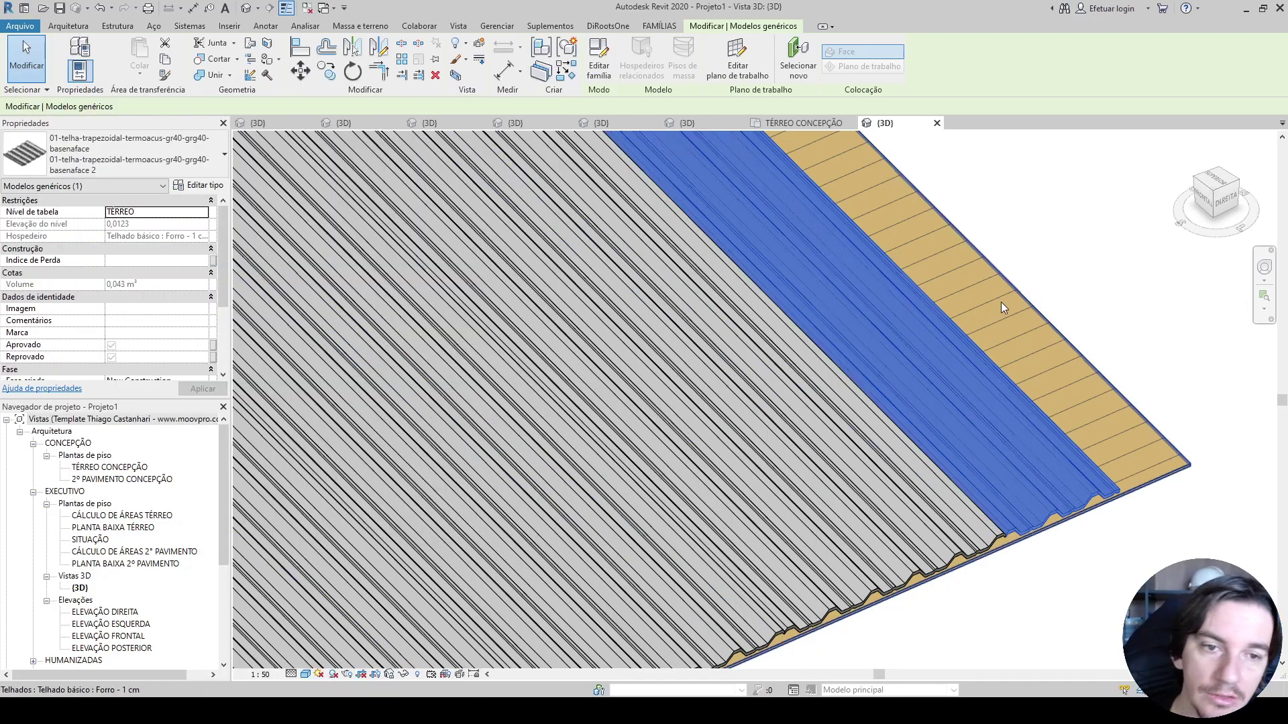
pyautogui.scroll(-5, 1001, 302)
pyautogui.press('Escape')
pyautogui.keyDown('shift'); pyautogui.moveTo(1011, 481); pyautogui.dragTo(1017, 455, button='middle'); pyautogui.keyUp('shift')
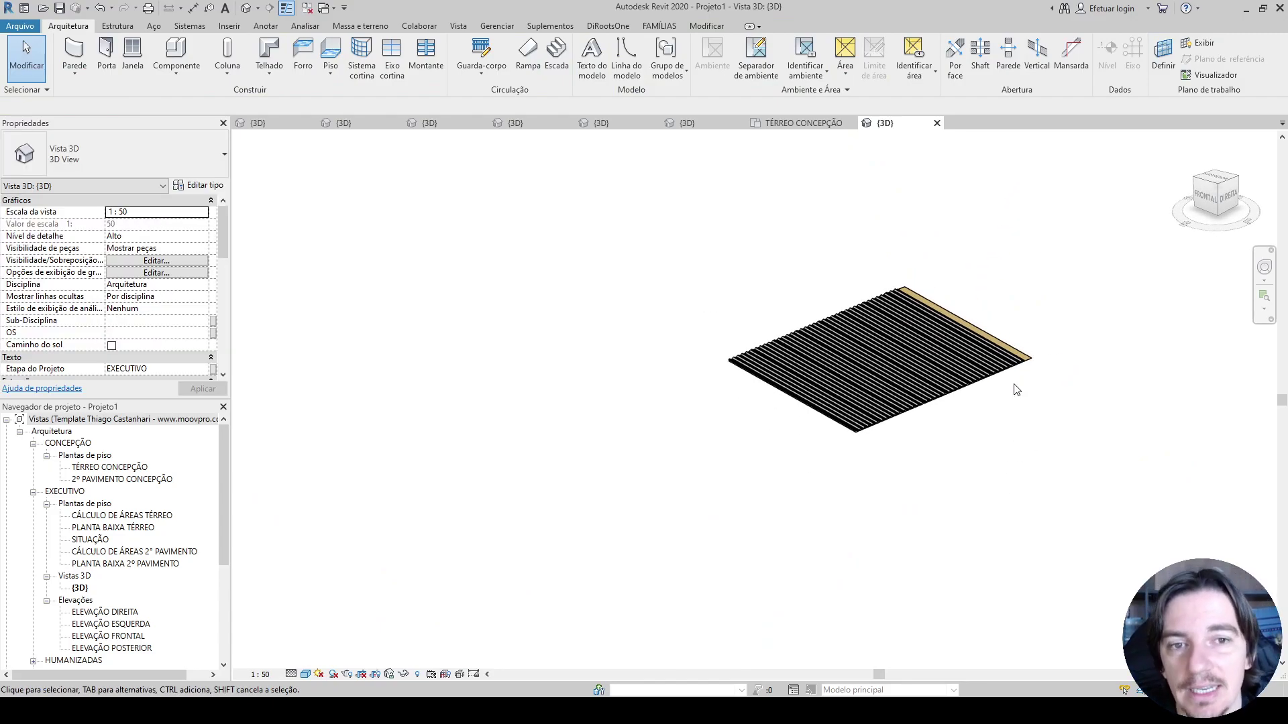
# Step: Switch to the Revit Models plugin and load the family Telha Trapezoidal Vertical Linear com Inclinação em 2 Águas into the project
pyautogui.click(494, 656)
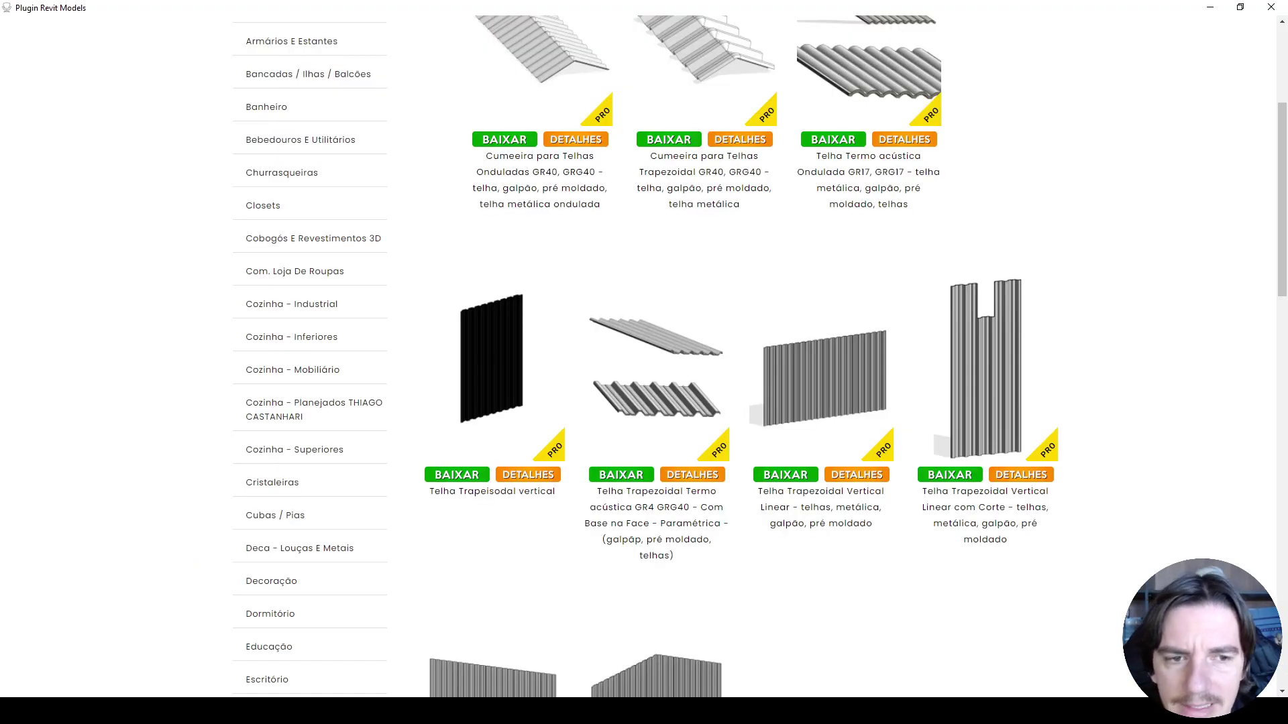
pyautogui.scroll(3, 1201, 241)
pyautogui.scroll(-8, 1153, 235)
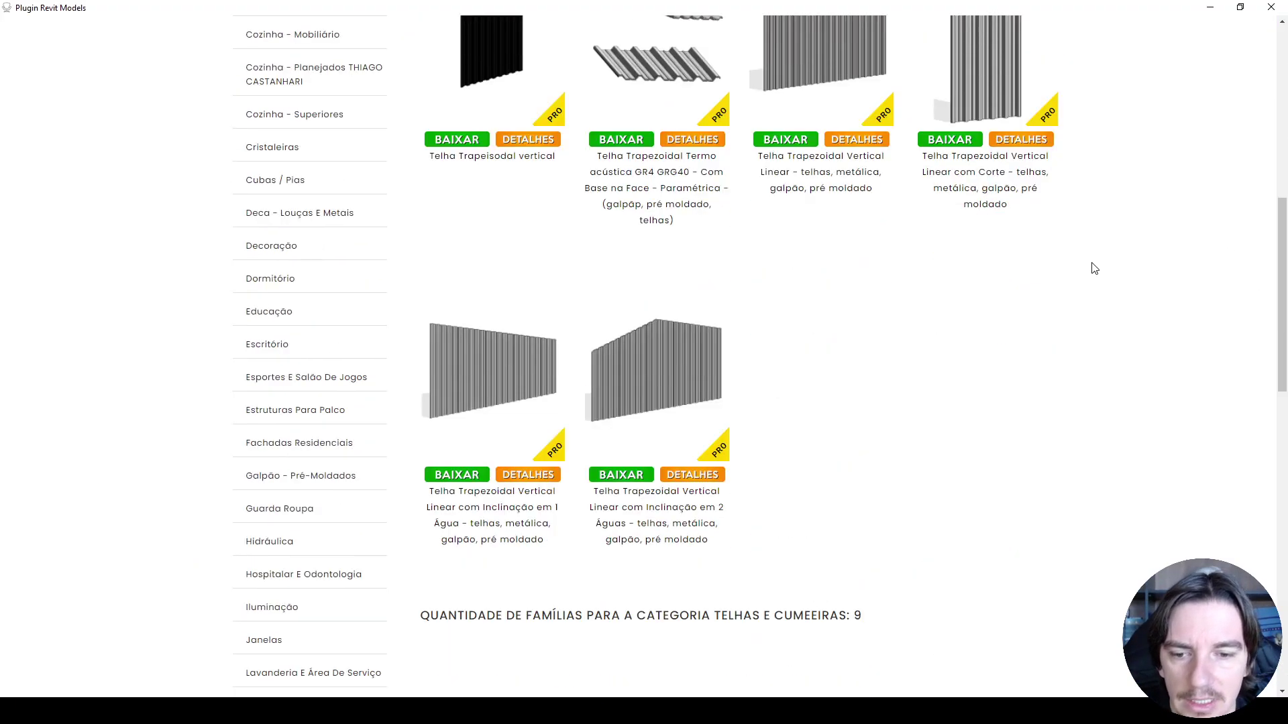
pyautogui.click(624, 477)
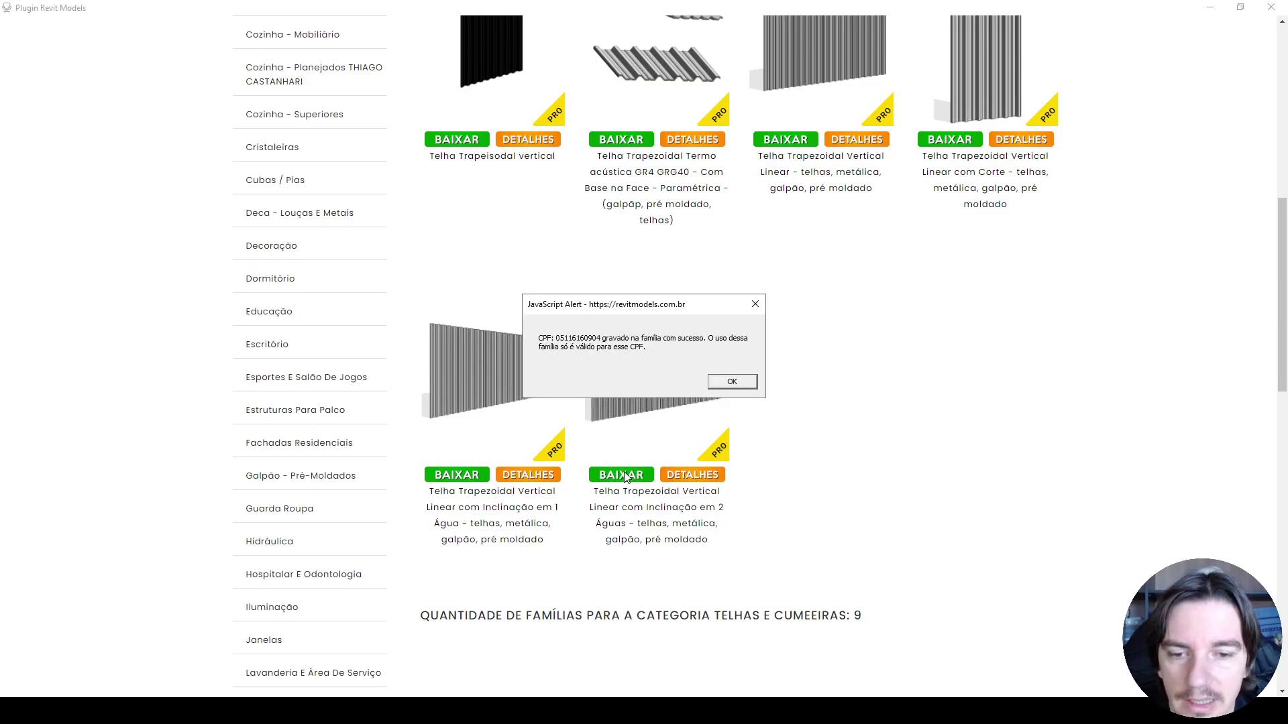
pyautogui.click(733, 380)
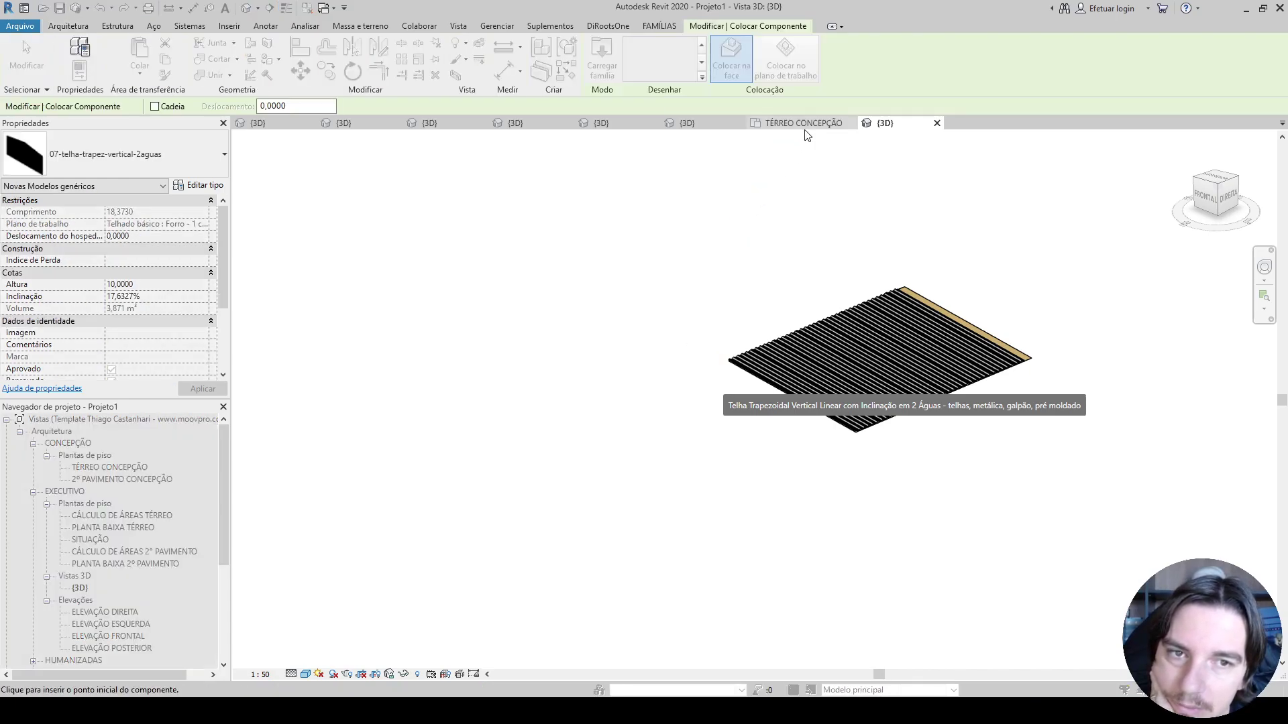
# Step: In the TÉRREO CONCEPÇÃO plan, place a horizontal 20 m 07-telha-trapez-vertical-2aguas panel on the work plane, below the tiled roof
pyautogui.click(805, 124)
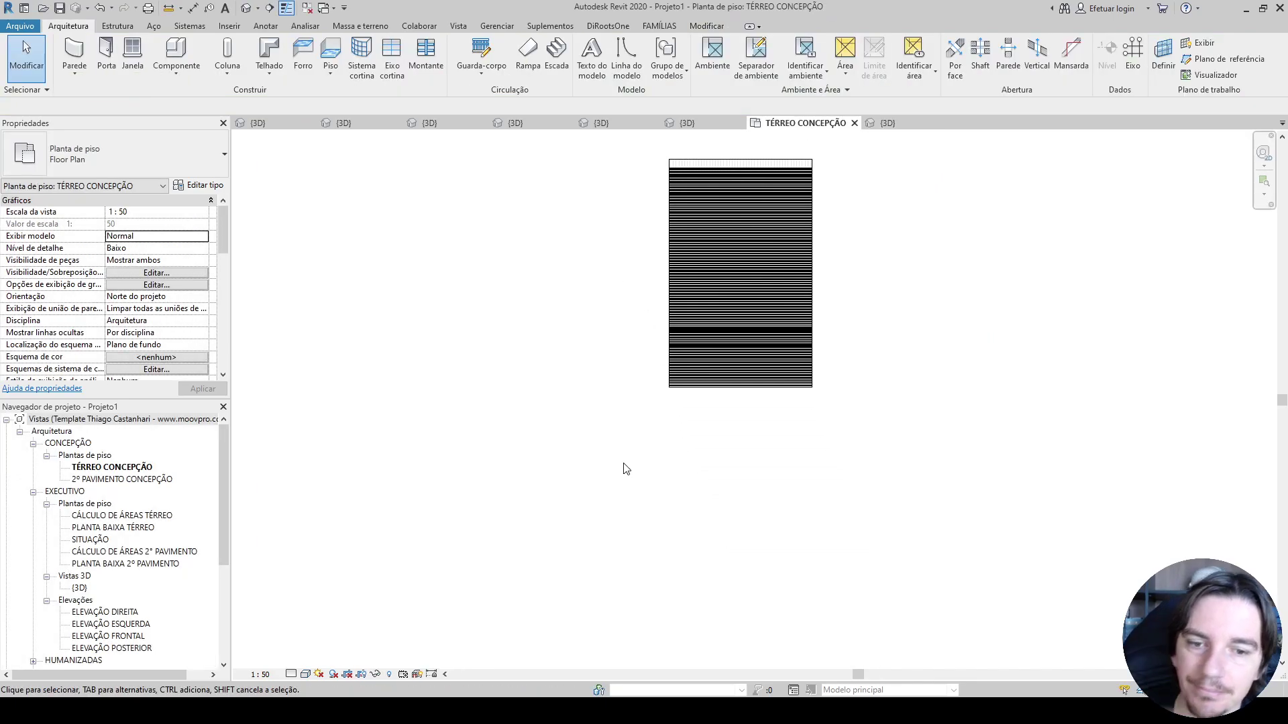
pyautogui.press('c')
pyautogui.press('m')
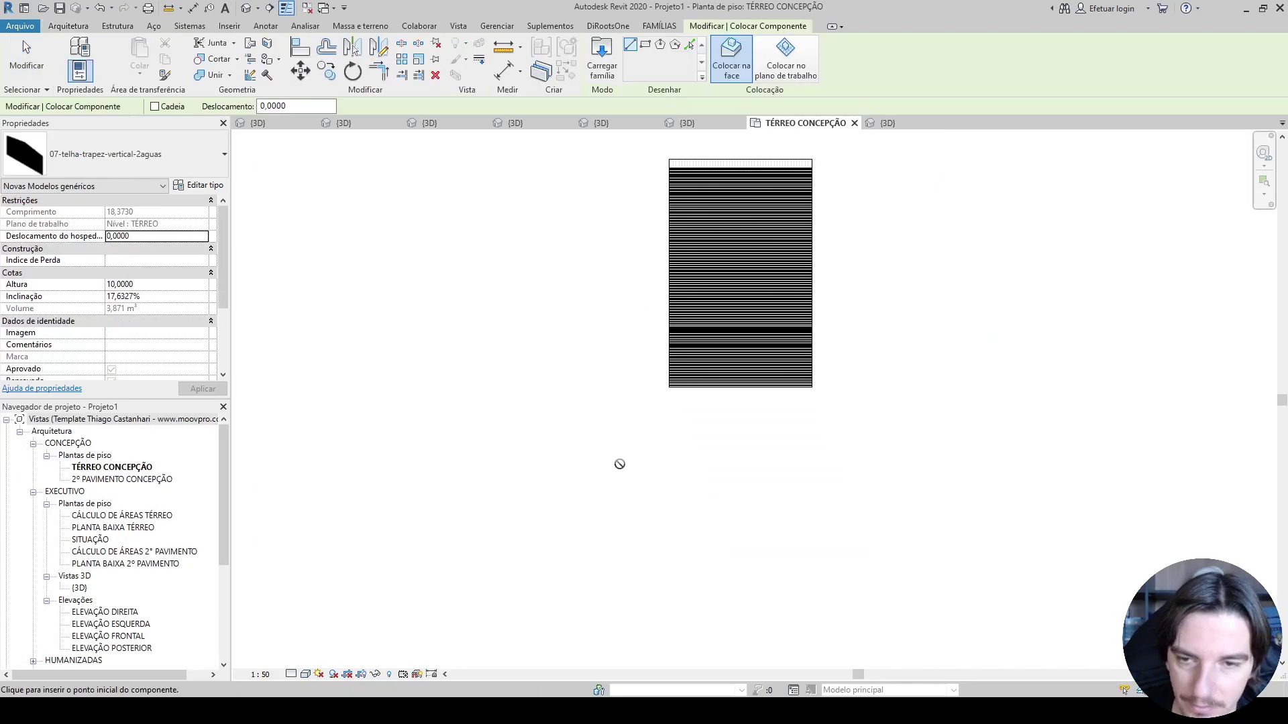
pyautogui.click(771, 74)
pyautogui.scroll(2, 488, 457)
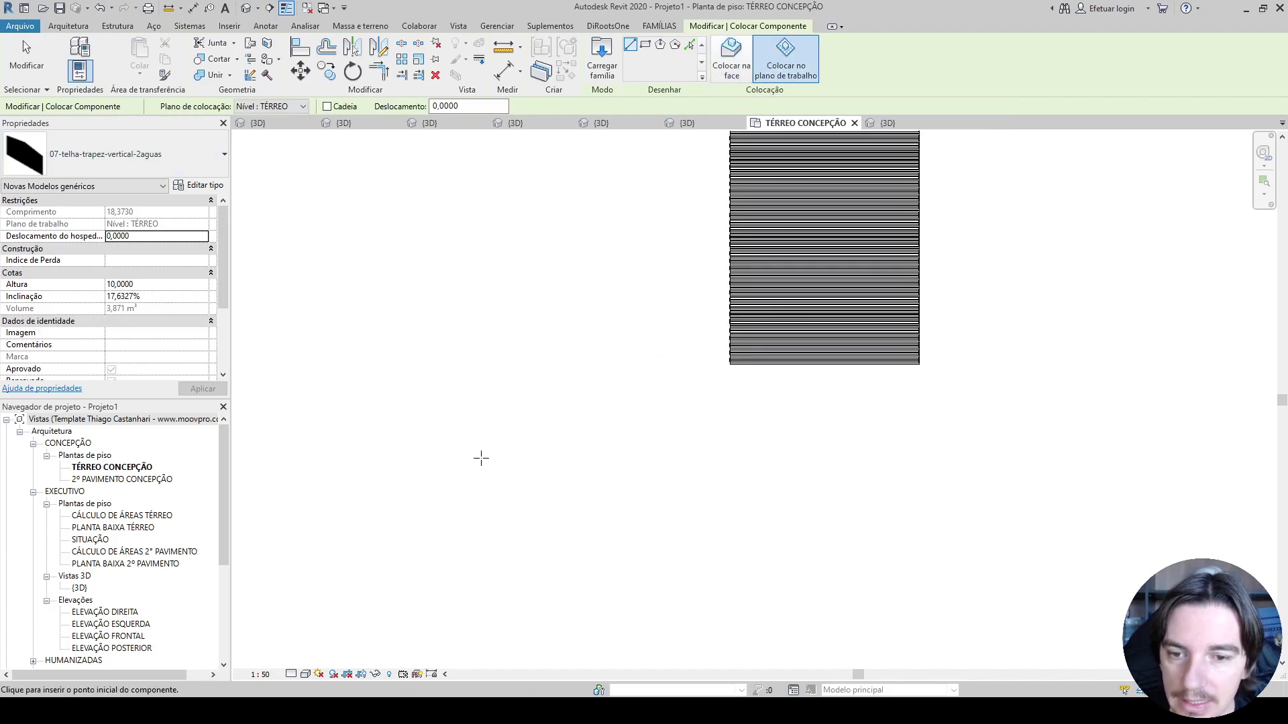
pyautogui.click(481, 460)
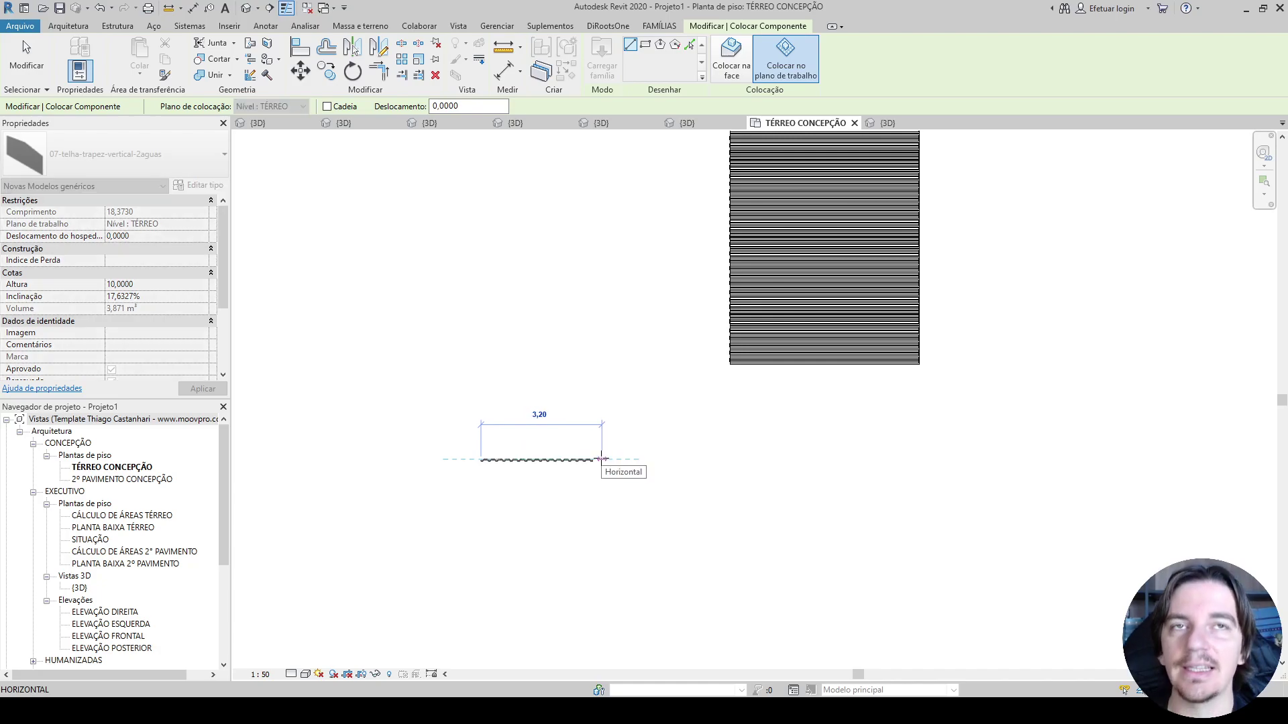
pyautogui.write('20')
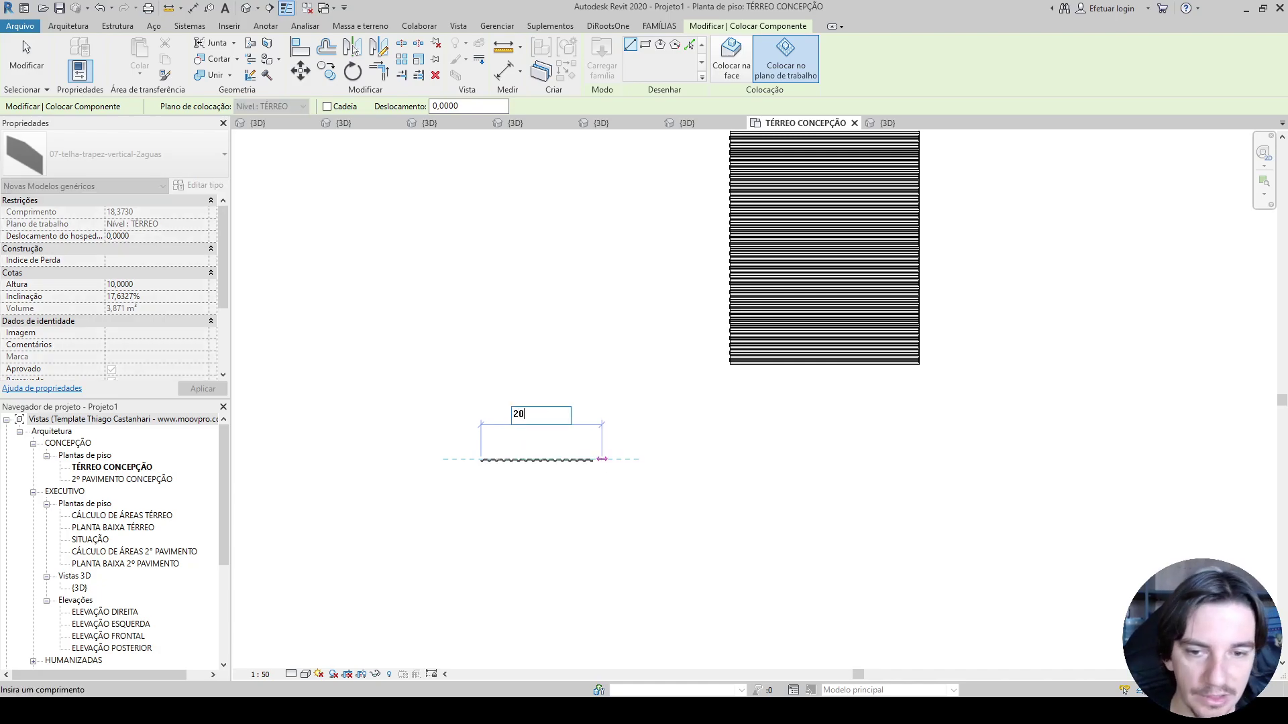
pyautogui.press('Return')
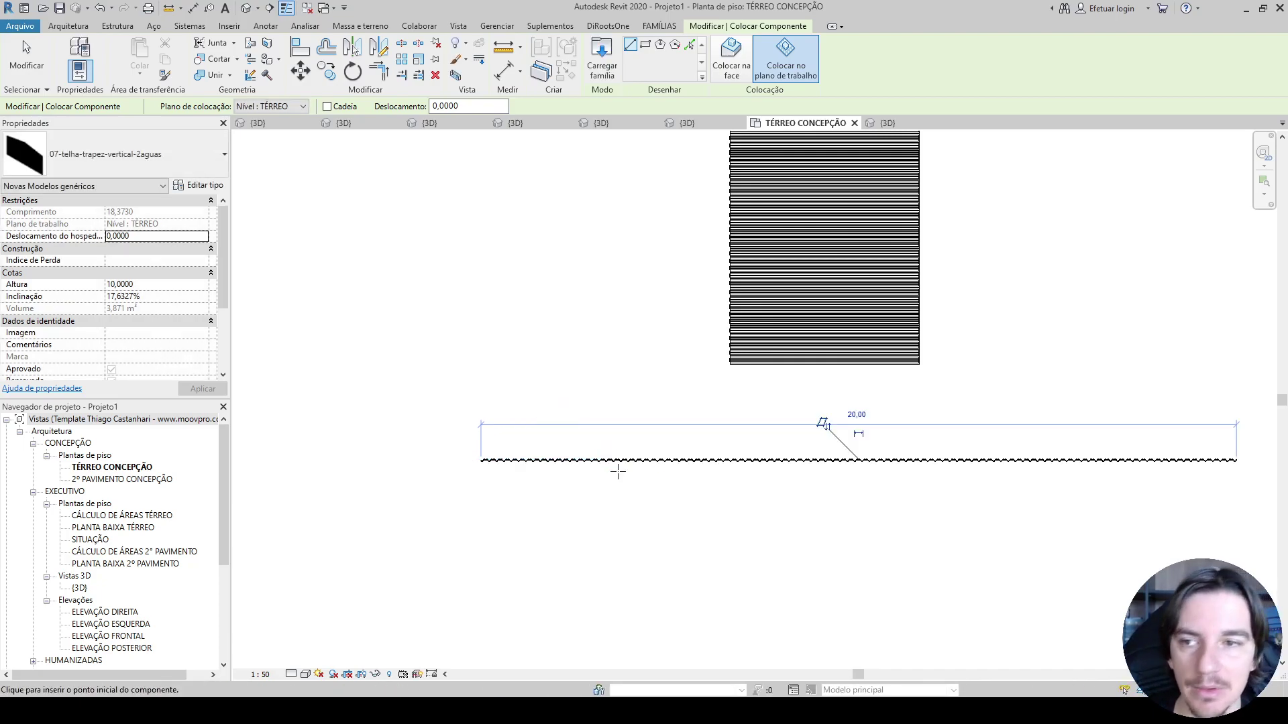
# Step: Place a second horizontal 07-telha-trapez-vertical-2aguas panel, 5 m long, below the first one
pyautogui.moveTo(387, 346); pyautogui.dragTo(406, 200, button='middle')
pyautogui.scroll(1, 436, 376)
pyautogui.click(458, 456)
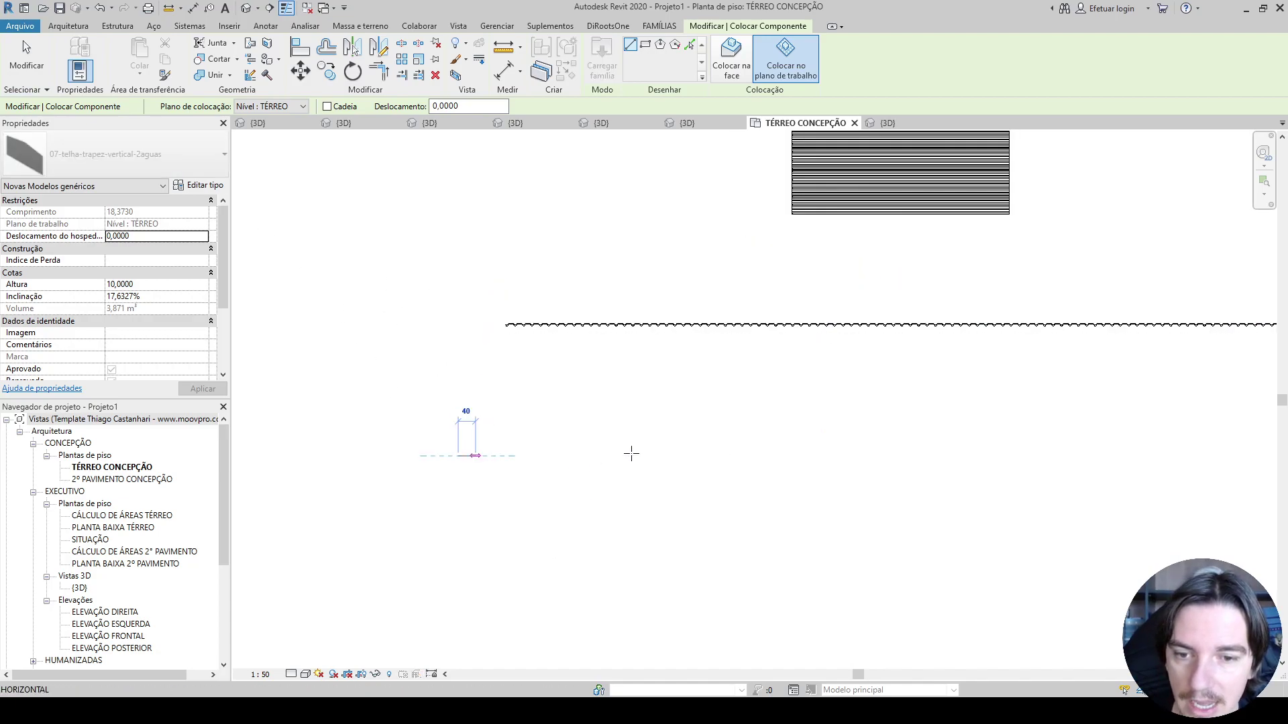
pyautogui.write('5')
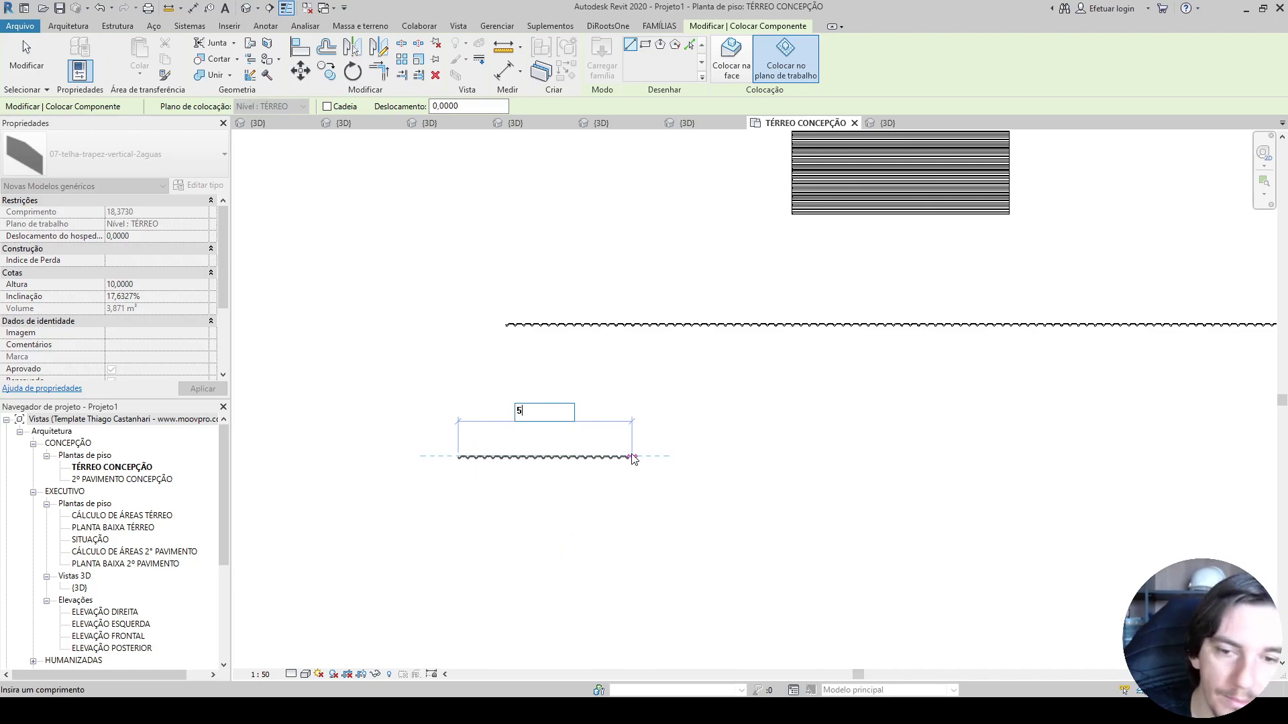
pyautogui.press('Return')
pyautogui.press('Escape')
pyautogui.press('Escape')
# Step: In the 3D view, set the height (Altura) of the 20 m vertical tile panel to 5 m
pyautogui.hotkey('ctrl', 'Tab')
pyautogui.scroll(-4, 632, 459)
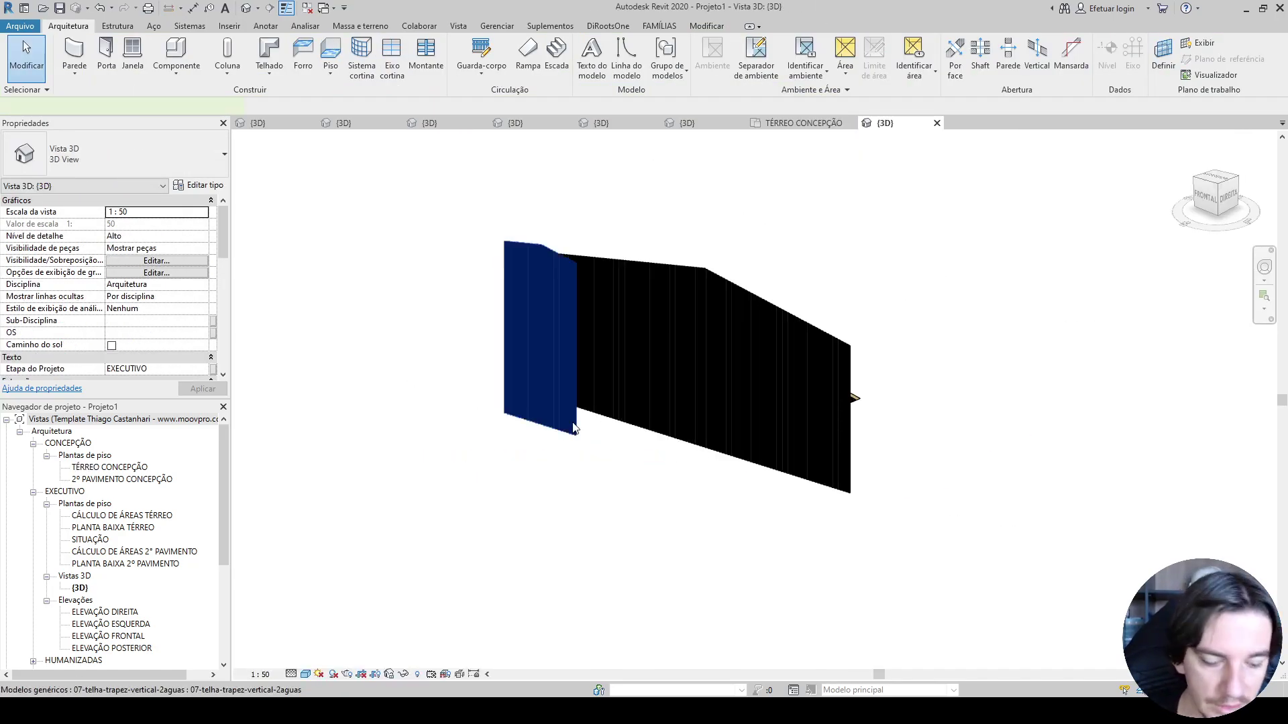
pyautogui.keyDown('shift'); pyautogui.moveTo(575, 428); pyautogui.dragTo(682, 503, button='middle'); pyautogui.keyUp('shift')
pyautogui.click(745, 468)
pyautogui.keyDown('shift'); pyautogui.moveTo(843, 495); pyautogui.dragTo(876, 488, button='middle'); pyautogui.keyUp('shift')
pyautogui.scroll(2, 785, 330)
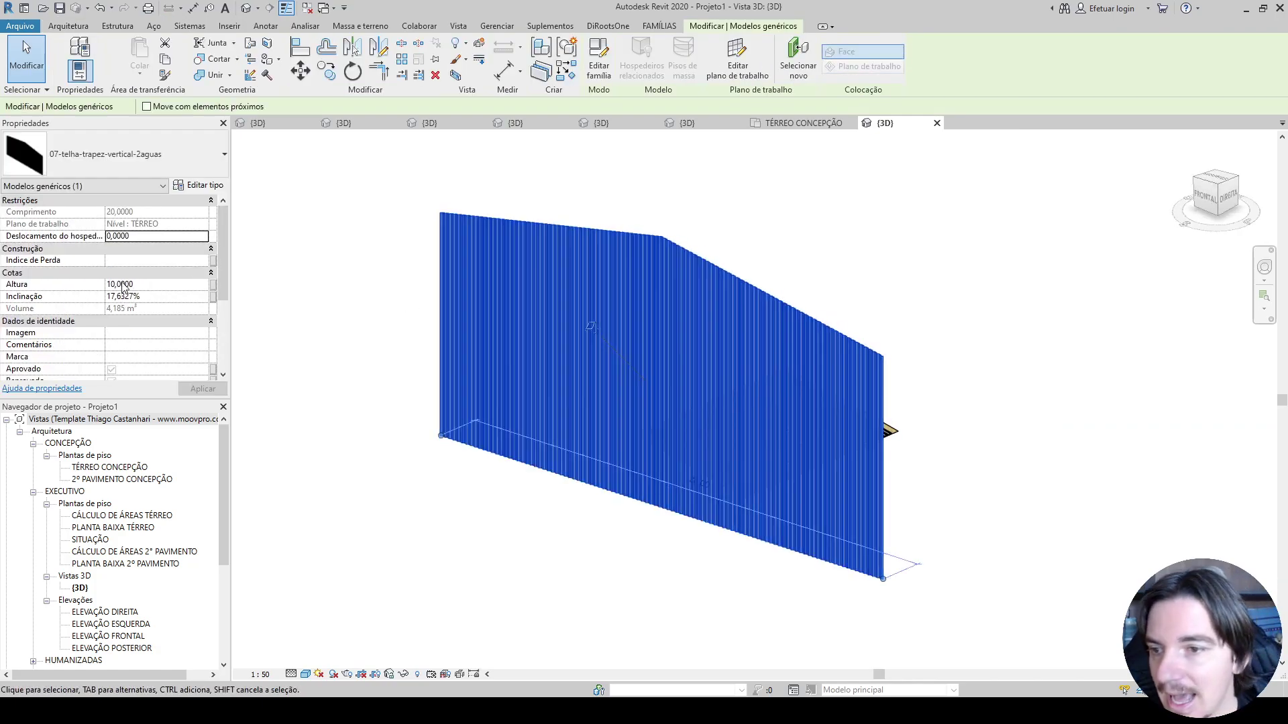
pyautogui.click(181, 288)
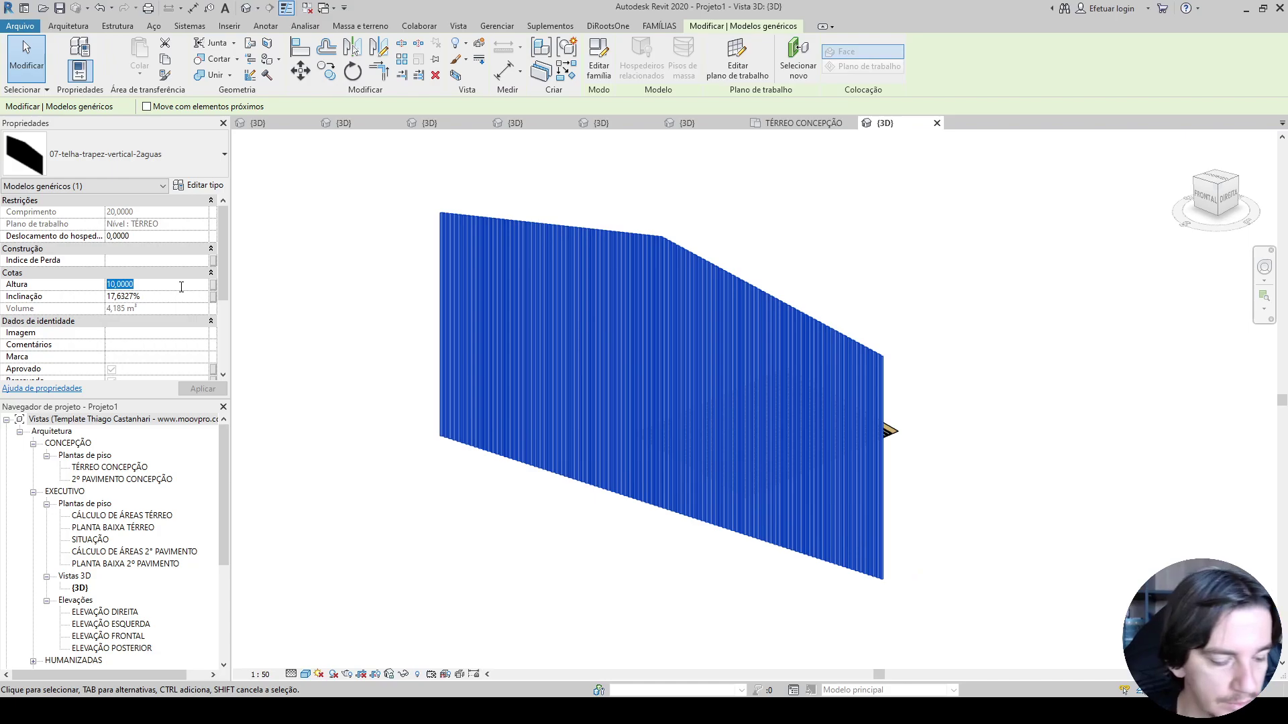
pyautogui.write('5')
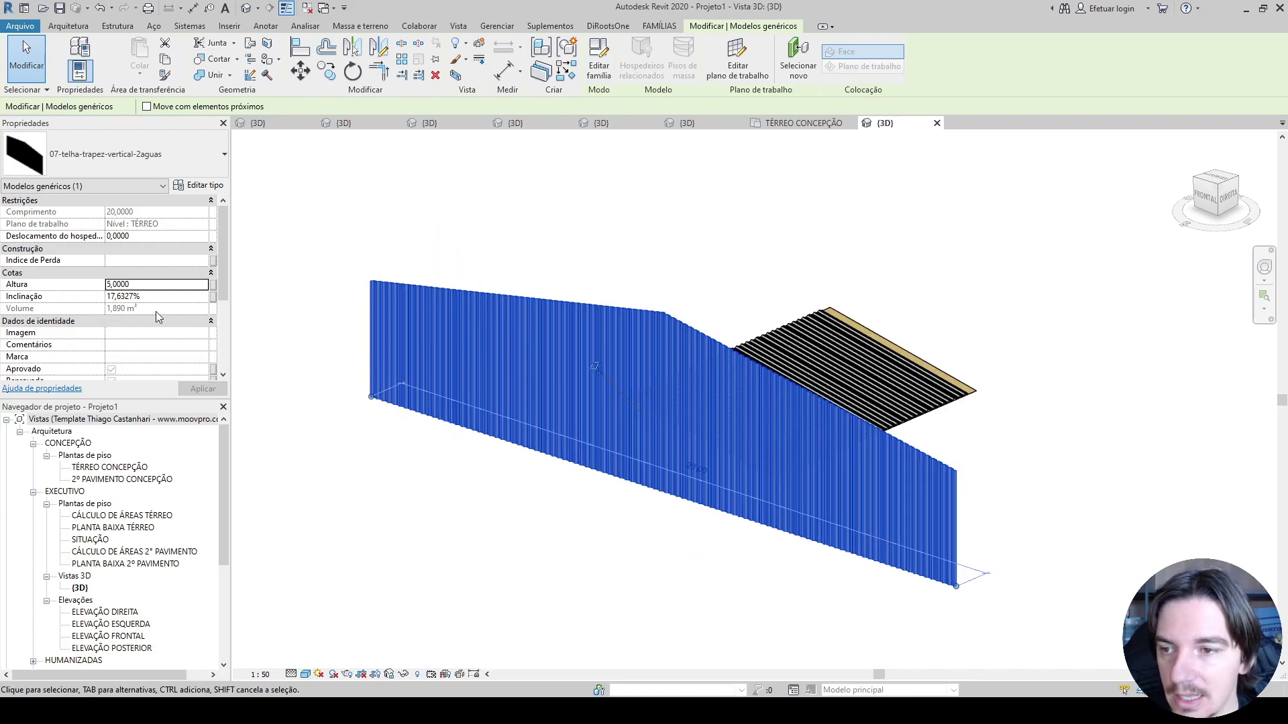
# Step: Set the 20 m panel's slope (Inclinação) to 20% and inspect its sloped upper edge up close
pyautogui.click(163, 297)
pyautogui.write('20')
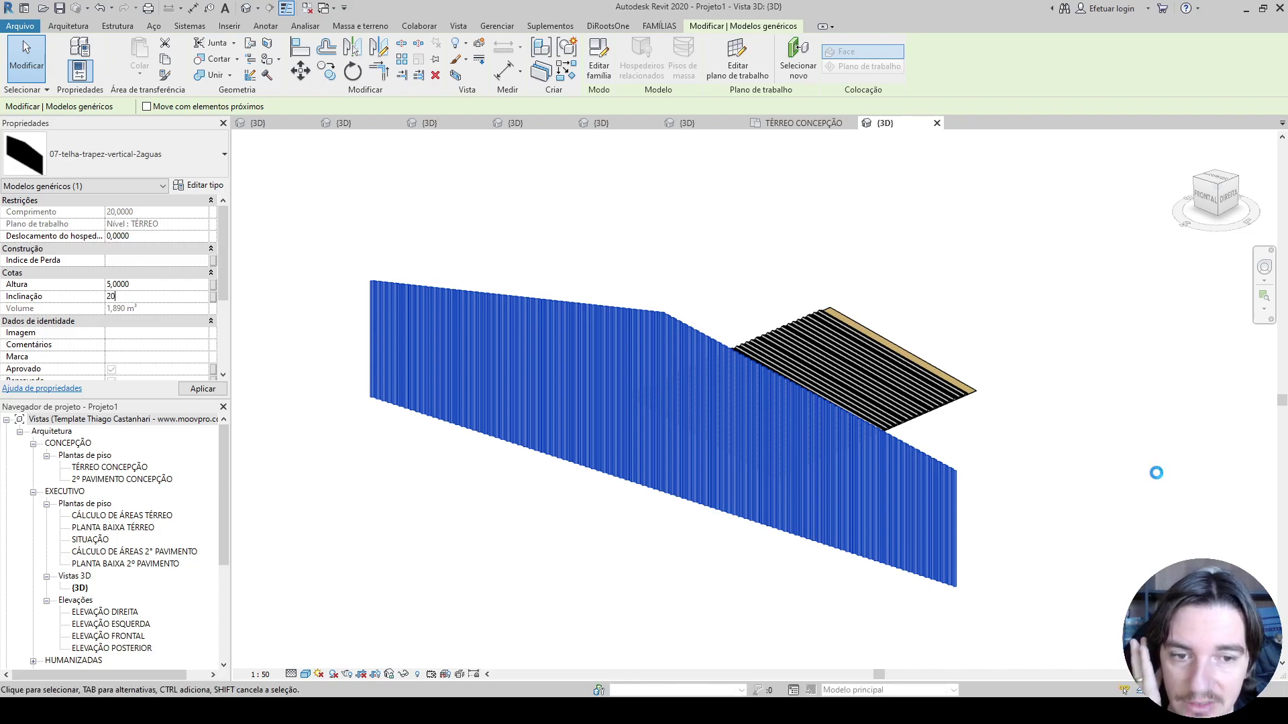
pyautogui.moveTo(995, 513); pyautogui.dragTo(968, 500, button='middle')
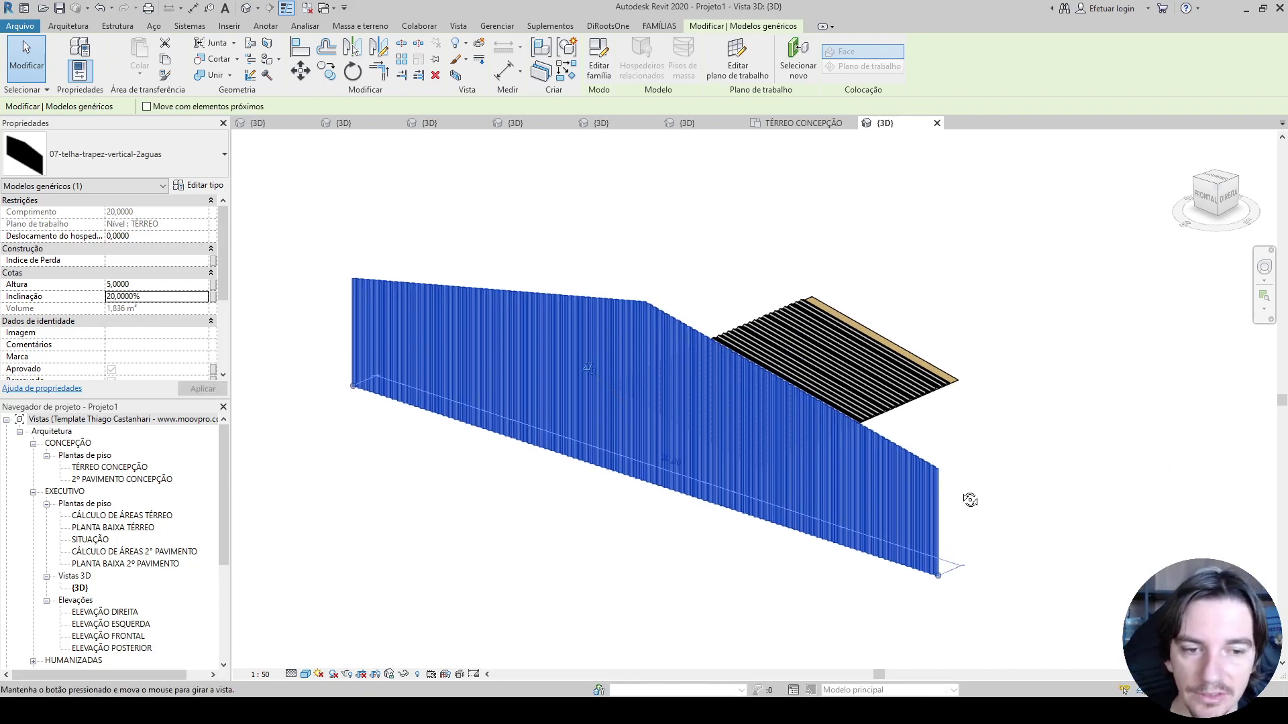
pyautogui.keyDown('shift'); pyautogui.moveTo(703, 400); pyautogui.dragTo(1056, 425, button='middle'); pyautogui.keyUp('shift')
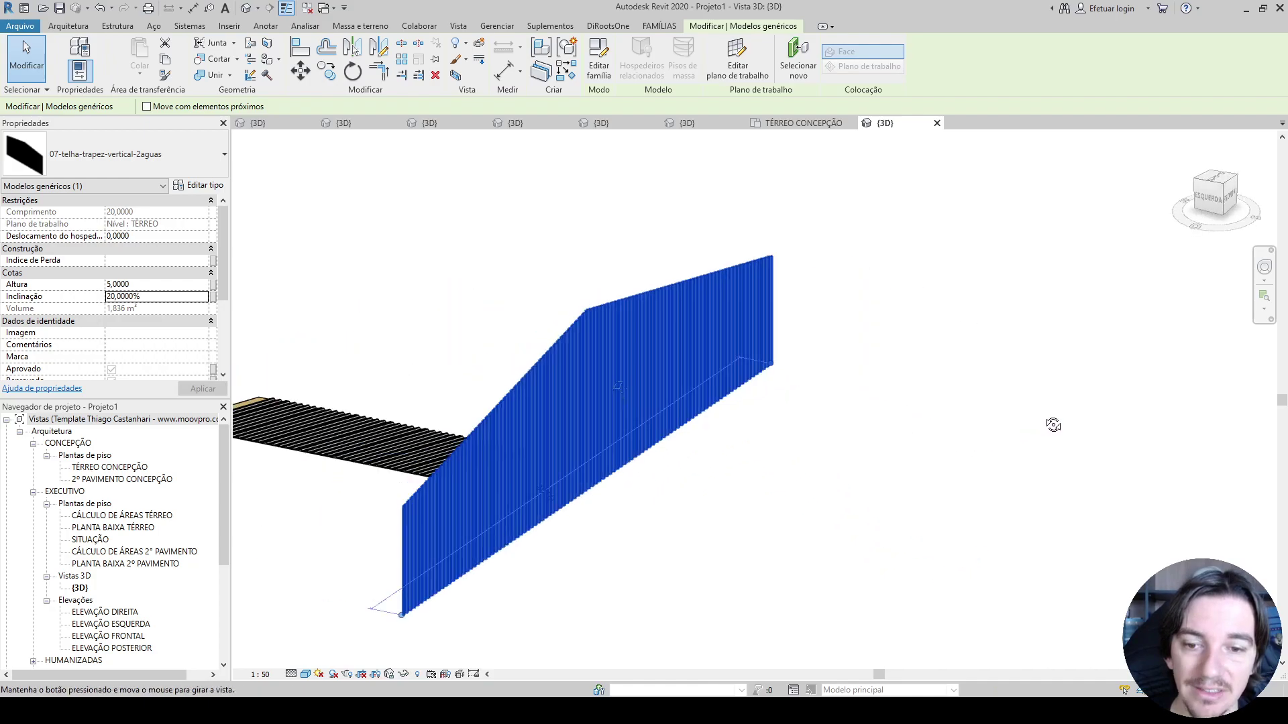
pyautogui.click(517, 548)
pyautogui.scroll(6, 402, 279)
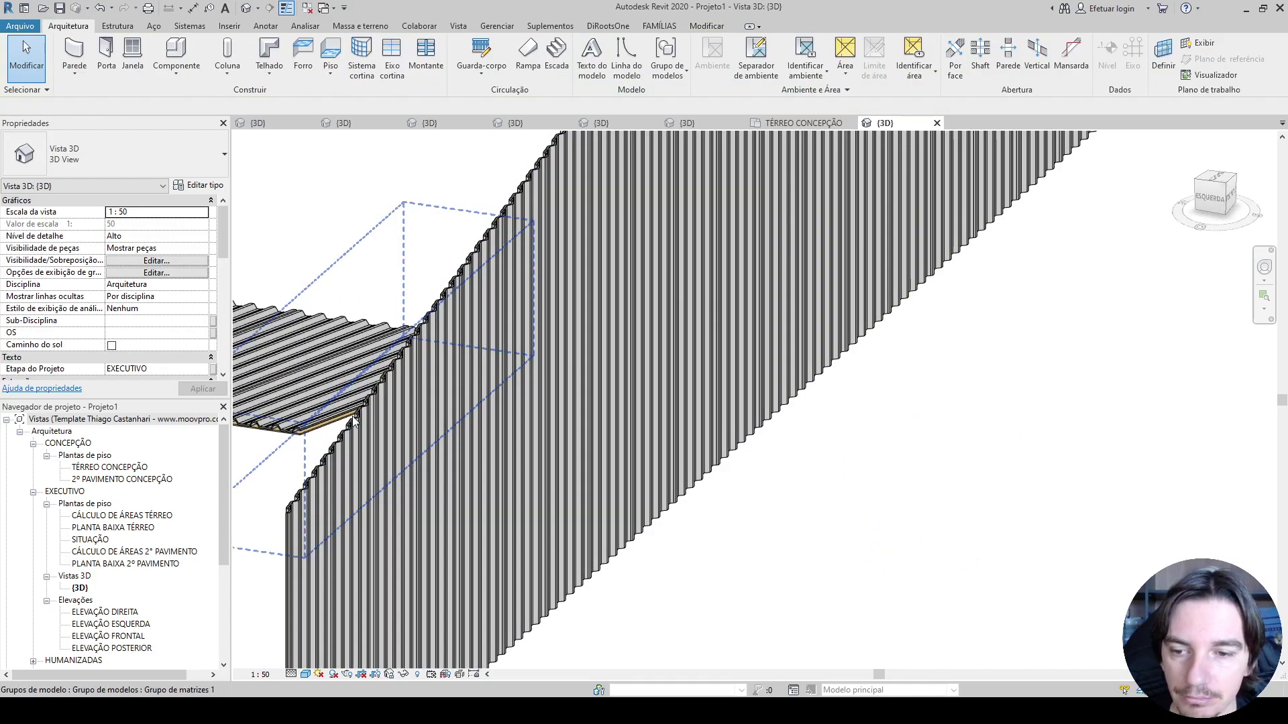
pyautogui.scroll(5, 517, 239)
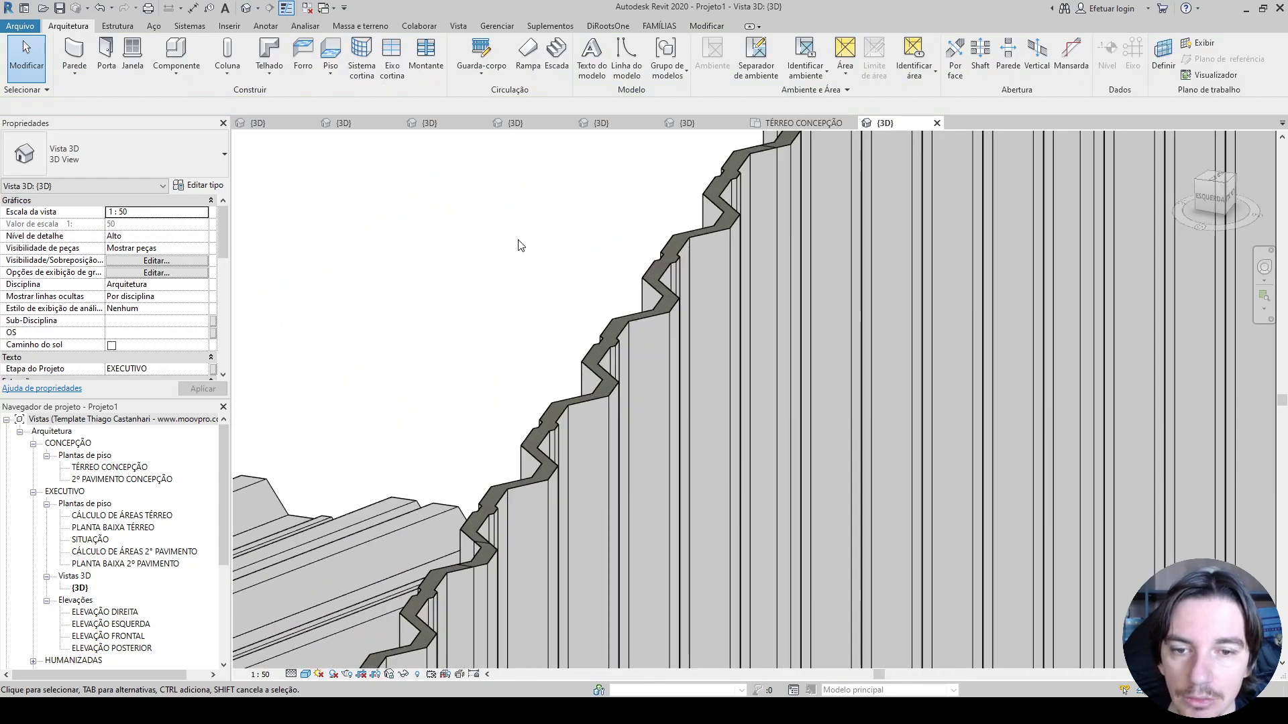
pyautogui.scroll(-5, 522, 240)
pyautogui.keyDown('shift'); pyautogui.moveTo(523, 241); pyautogui.dragTo(536, 250, button='middle'); pyautogui.keyUp('shift')
pyautogui.scroll(-8, 631, 271)
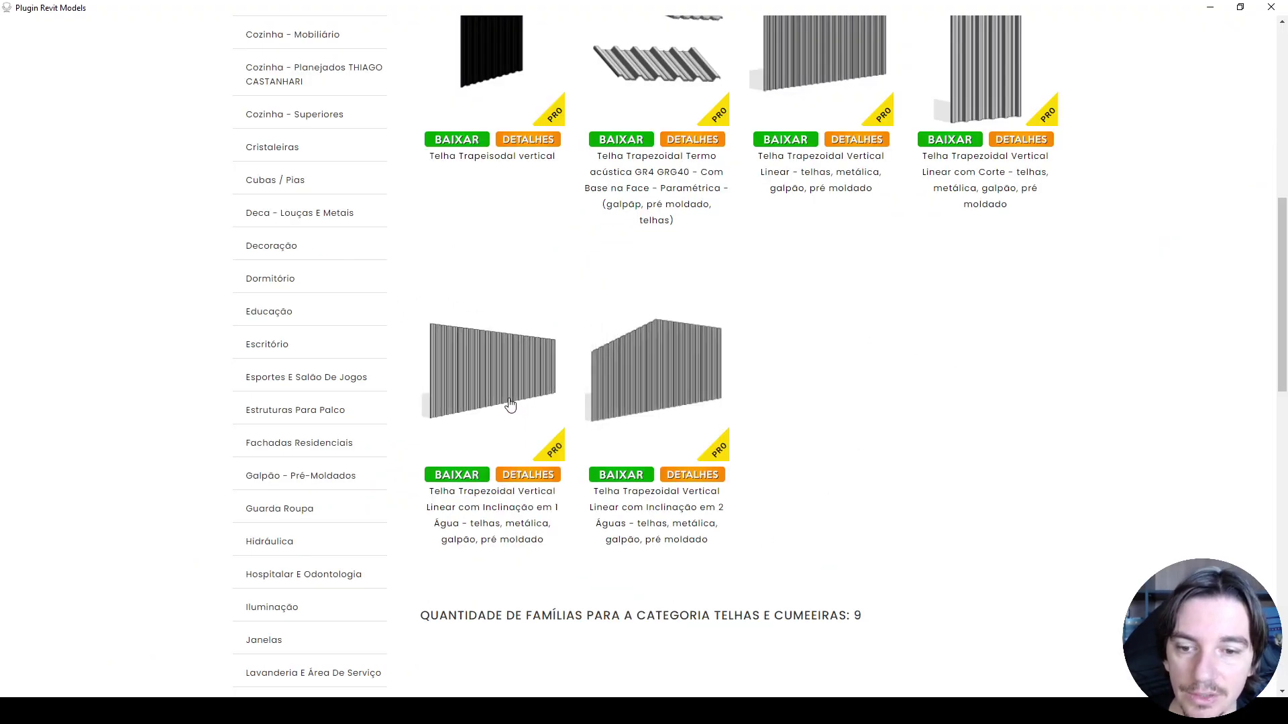
# Step: Switch to the Revit Models plugin and examine the tile and ridge families in the Telhas e Cumeeiras category
pyautogui.scroll(4, 1087, 380)
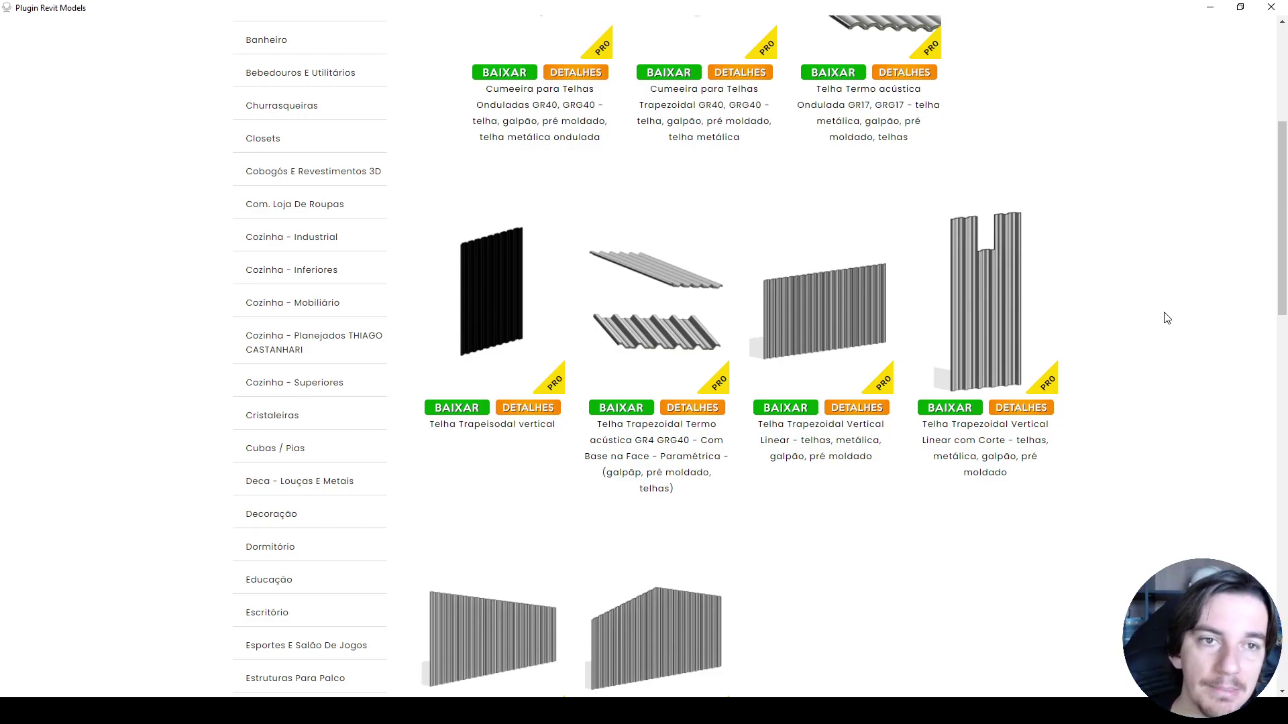
pyautogui.scroll(2, 1167, 318)
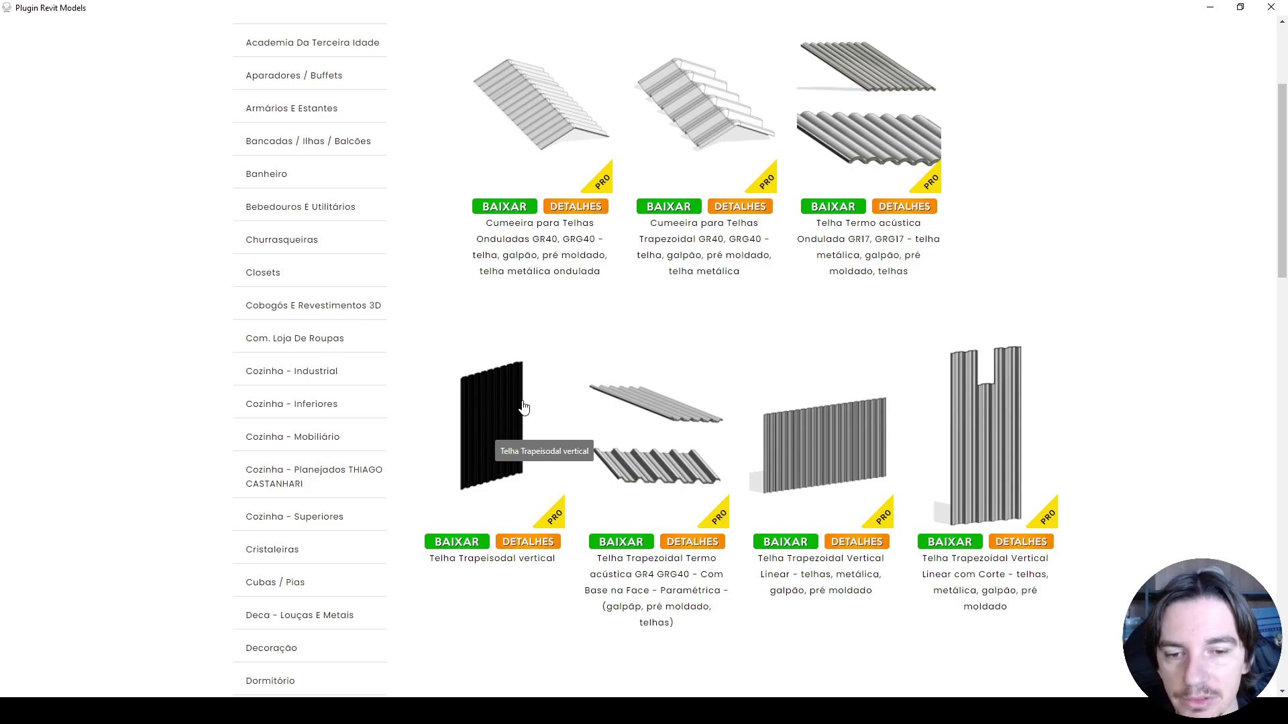
pyautogui.scroll(3, 1019, 214)
pyautogui.scroll(-10, 1026, 221)
pyautogui.scroll(4, 598, 222)
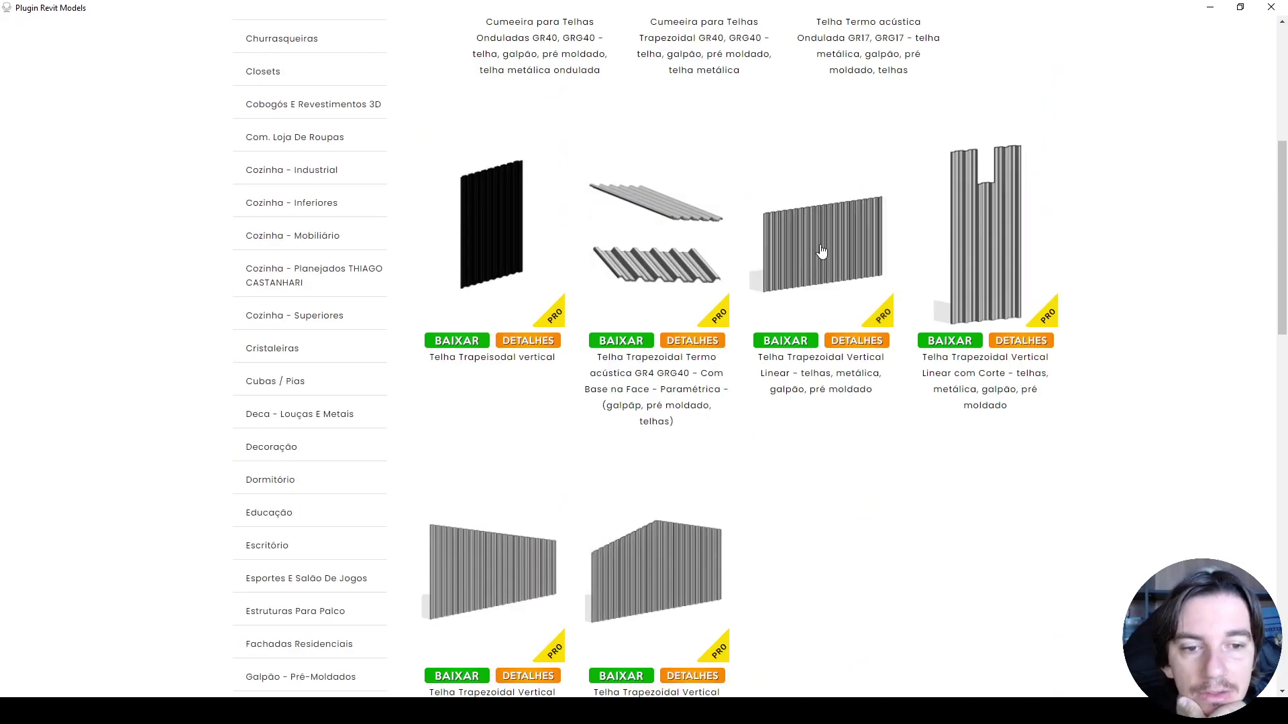
pyautogui.scroll(3, 825, 265)
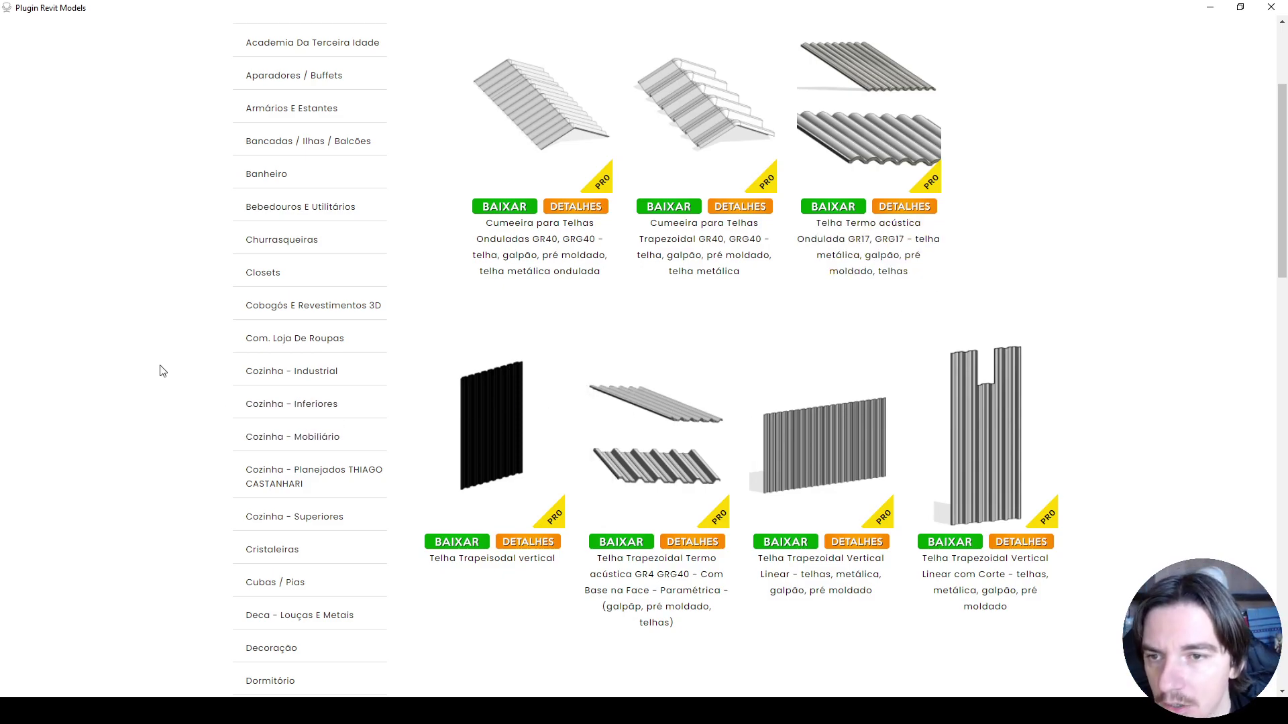
pyautogui.scroll(-2, 165, 374)
# Step: In the Treliça Metálicas category, find and download the metal truss family with 20 Quadros Direção 02
pyautogui.scroll(-8, 165, 374)
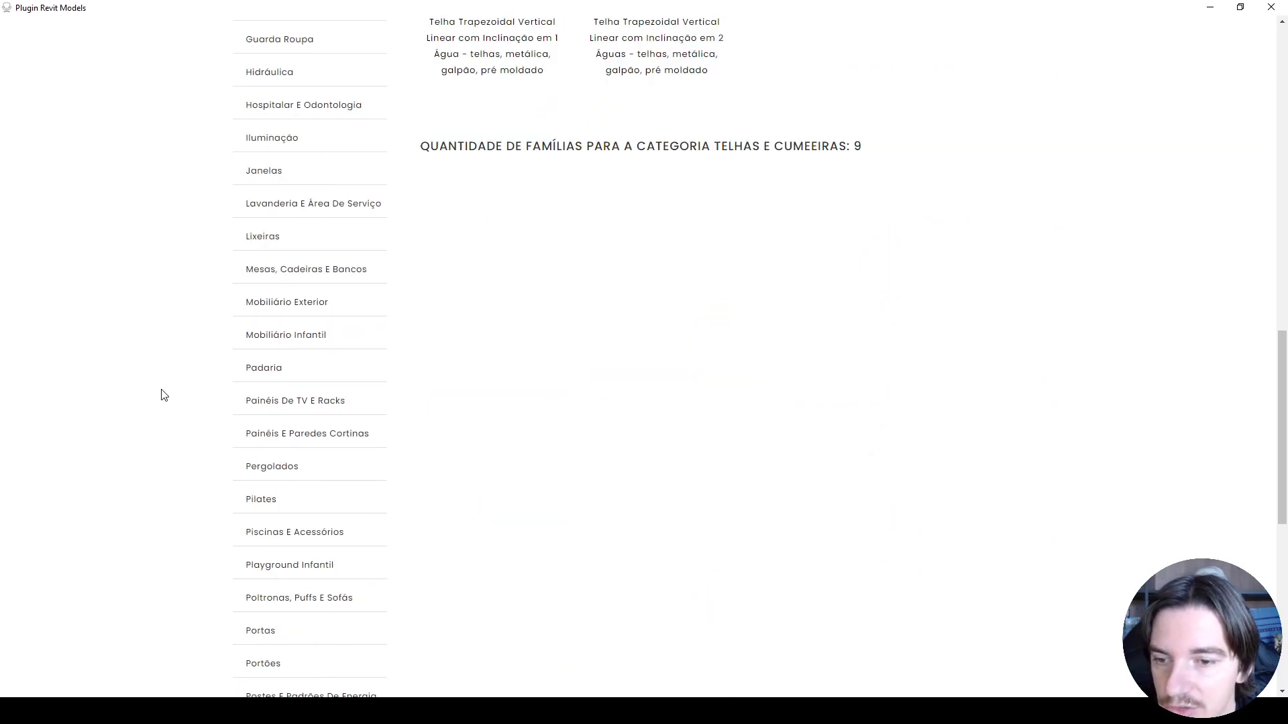
pyautogui.scroll(-6, 166, 398)
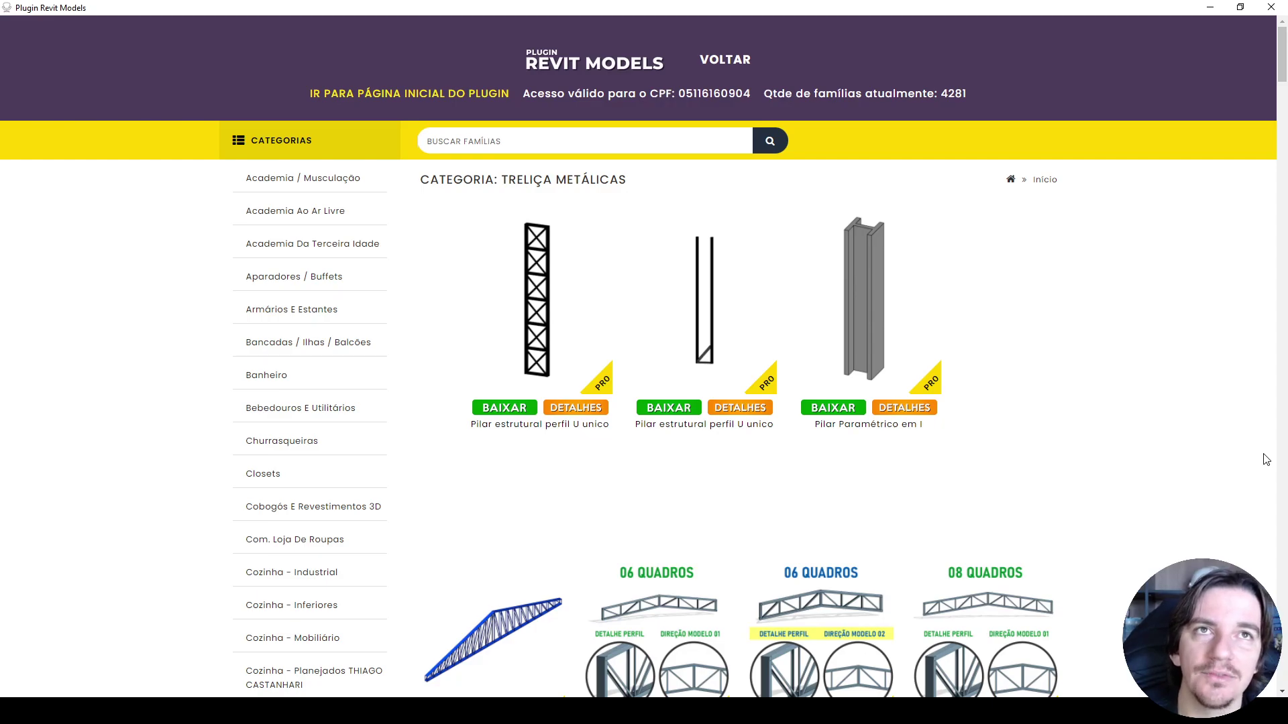
pyautogui.scroll(-7, 1026, 357)
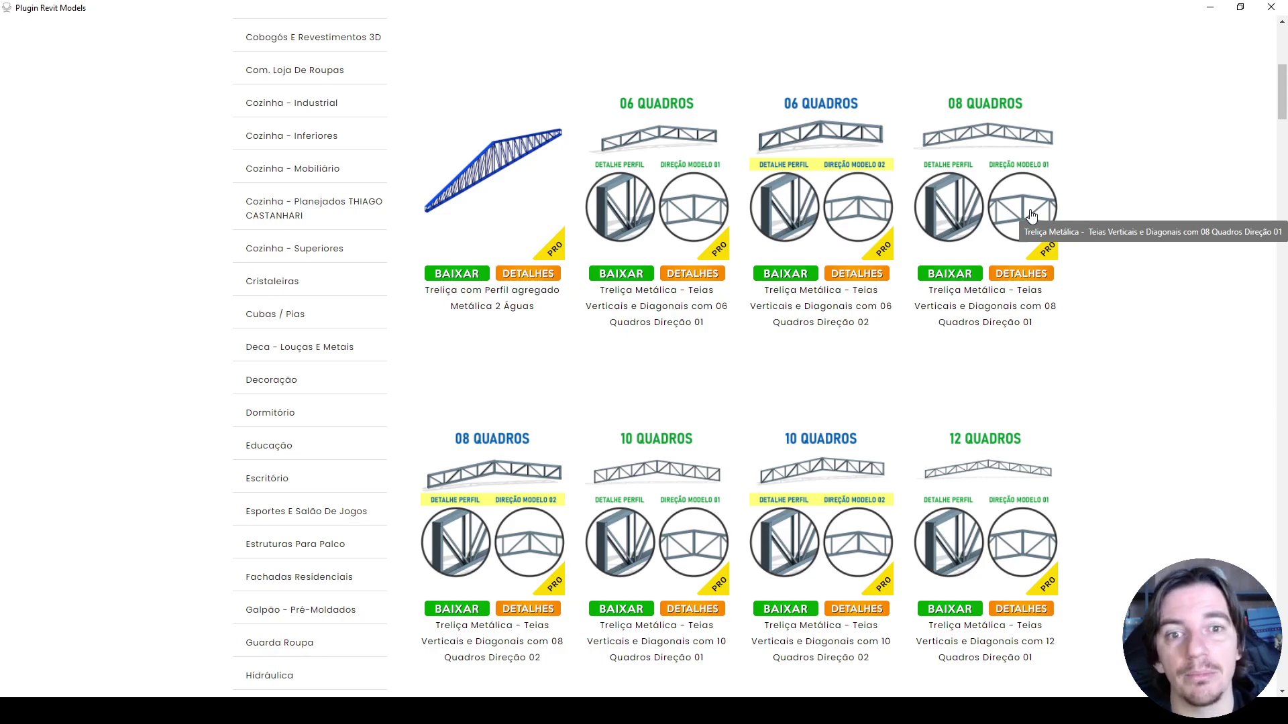
pyautogui.scroll(3, 1009, 201)
pyautogui.scroll(-3, 1009, 202)
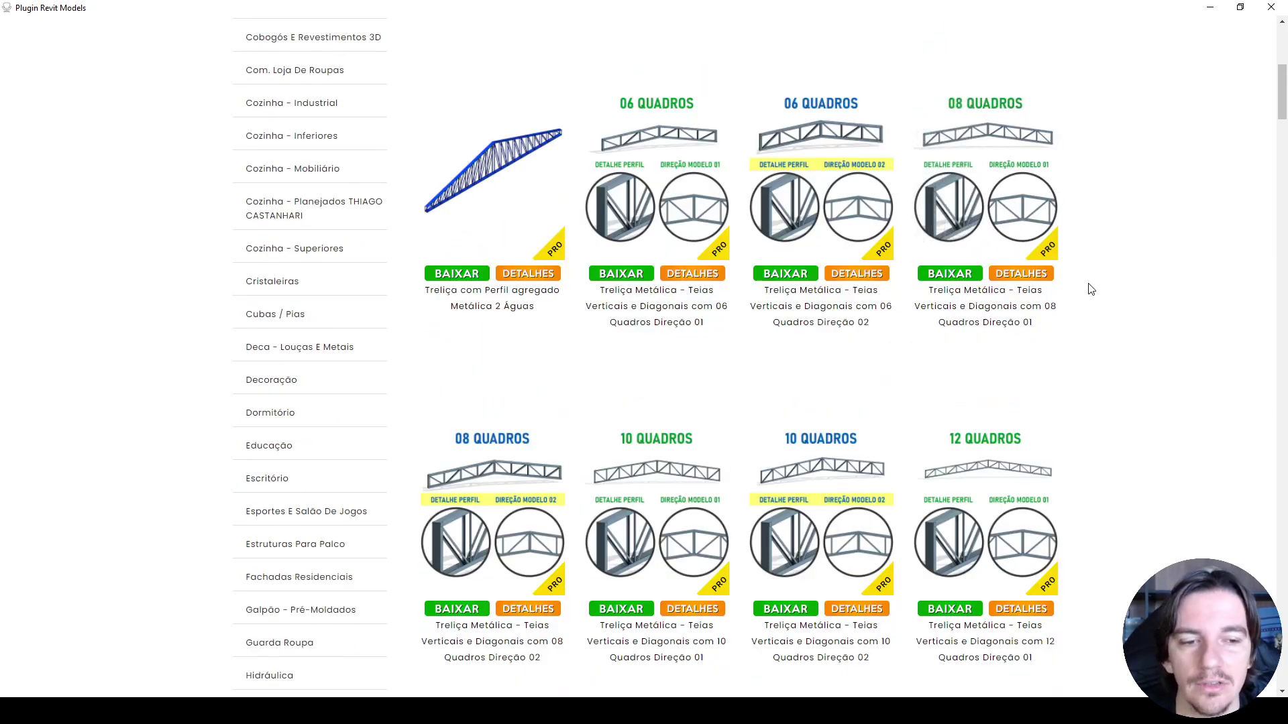
pyautogui.scroll(-12, 1090, 289)
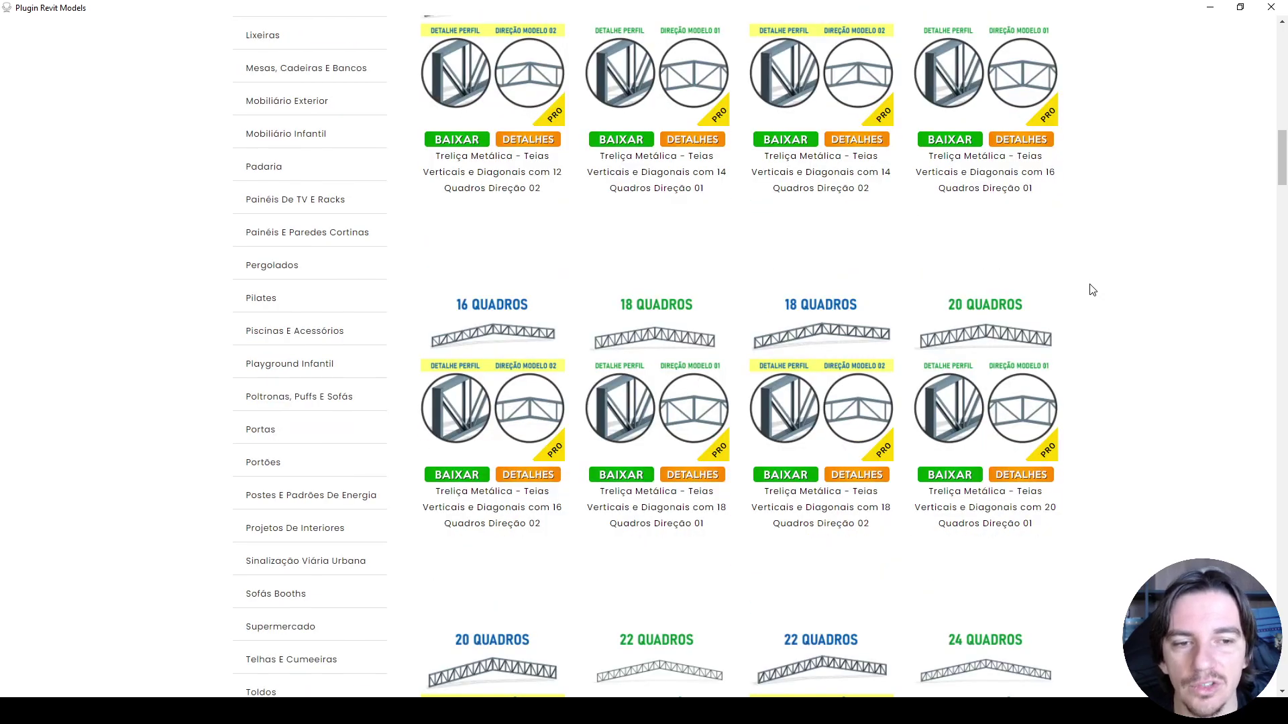
pyautogui.scroll(-4, 1090, 289)
pyautogui.scroll(-4, 1090, 289)
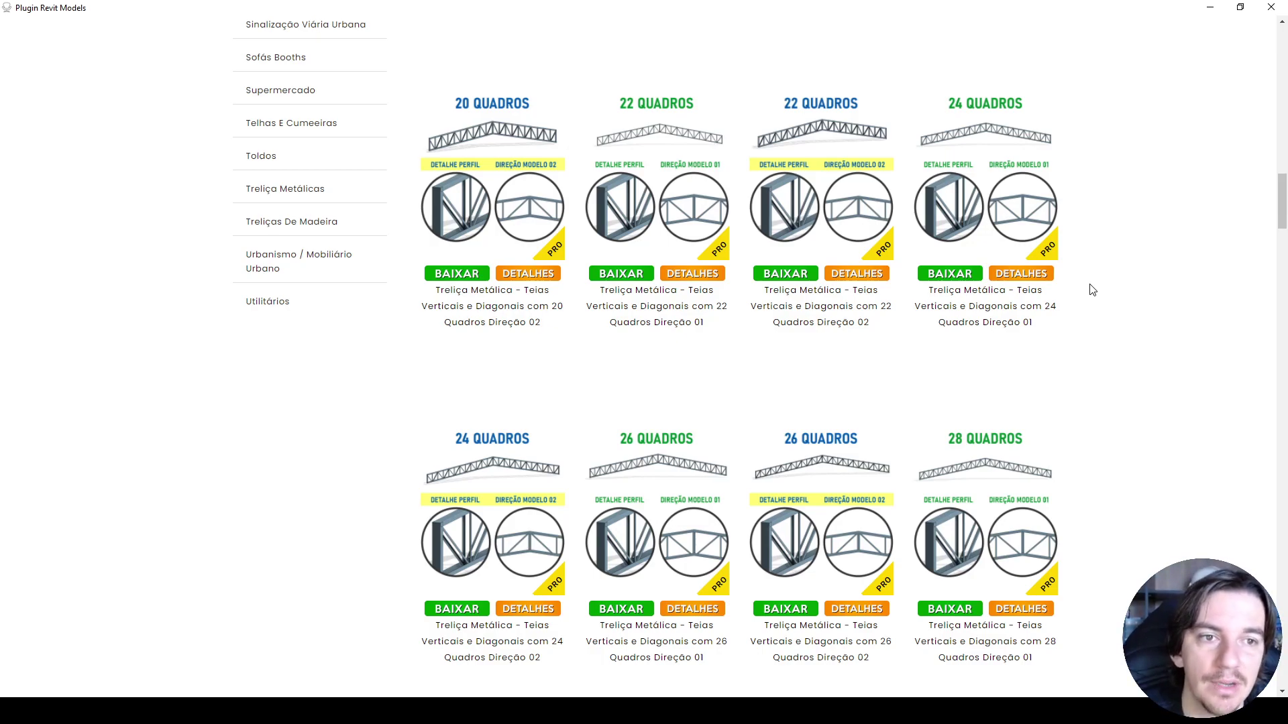
pyautogui.scroll(-8, 1096, 295)
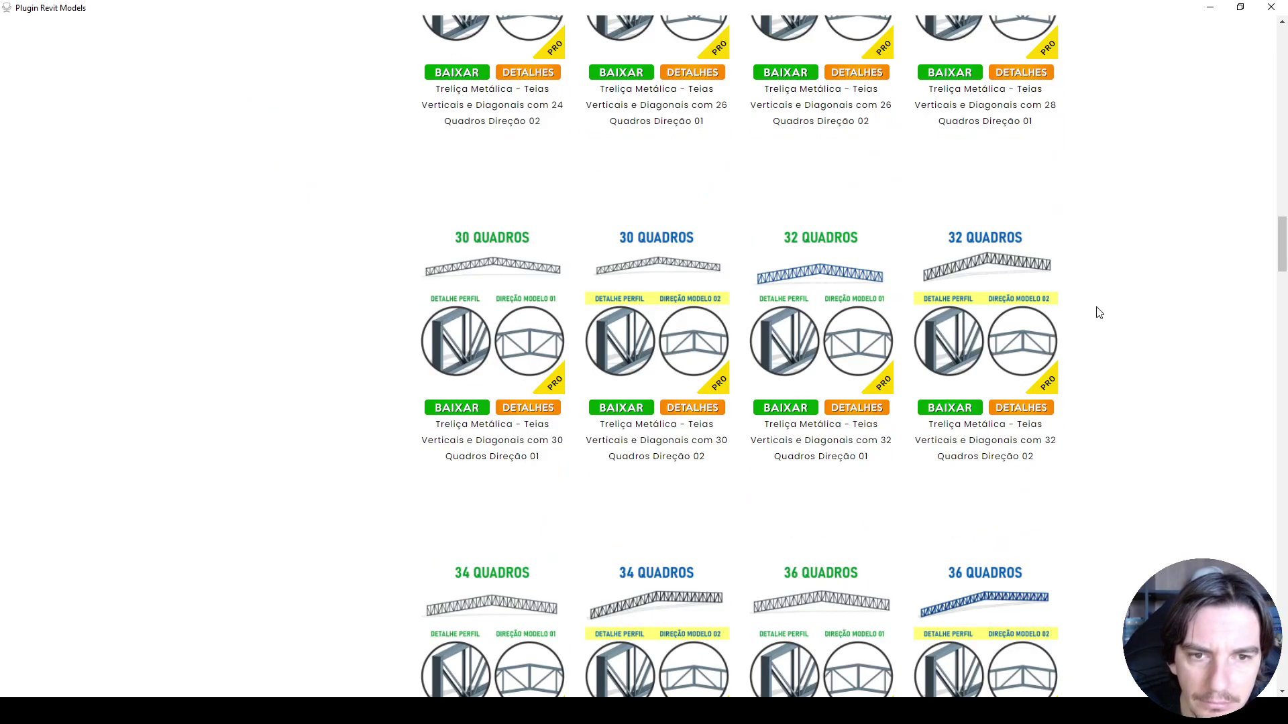
pyautogui.scroll(10, 1097, 311)
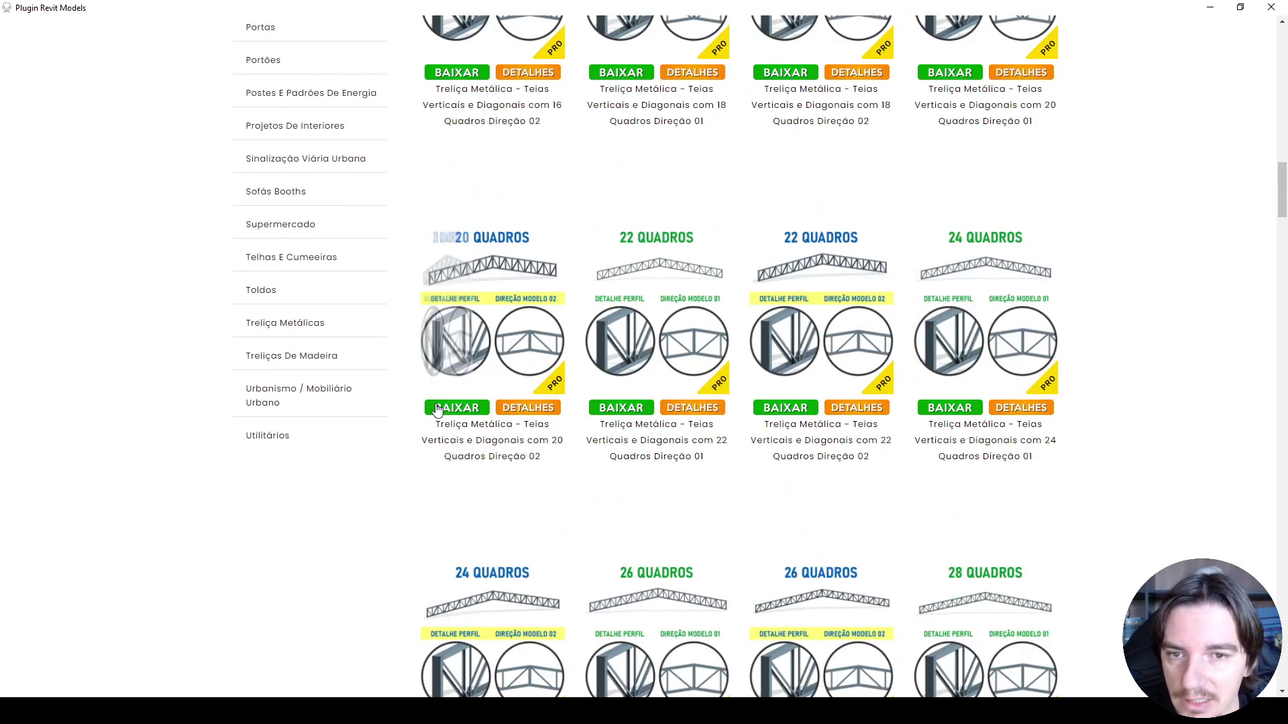
pyautogui.click(468, 410)
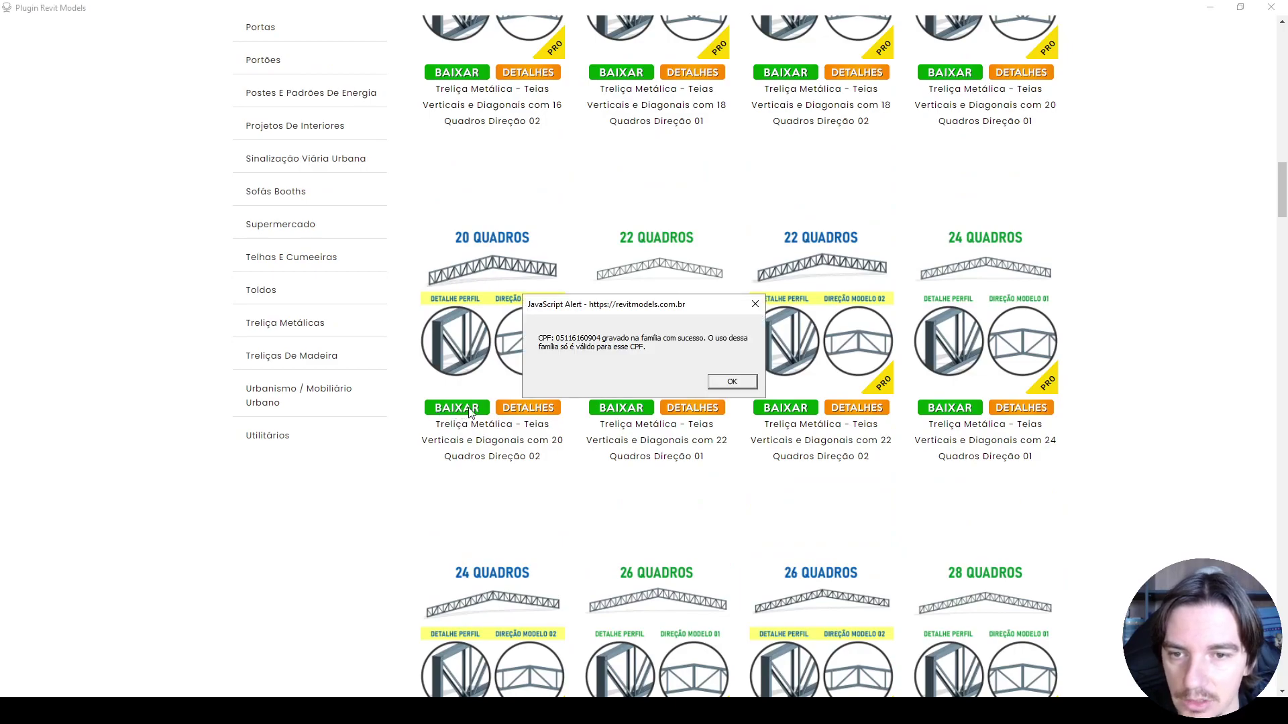
pyautogui.click(731, 382)
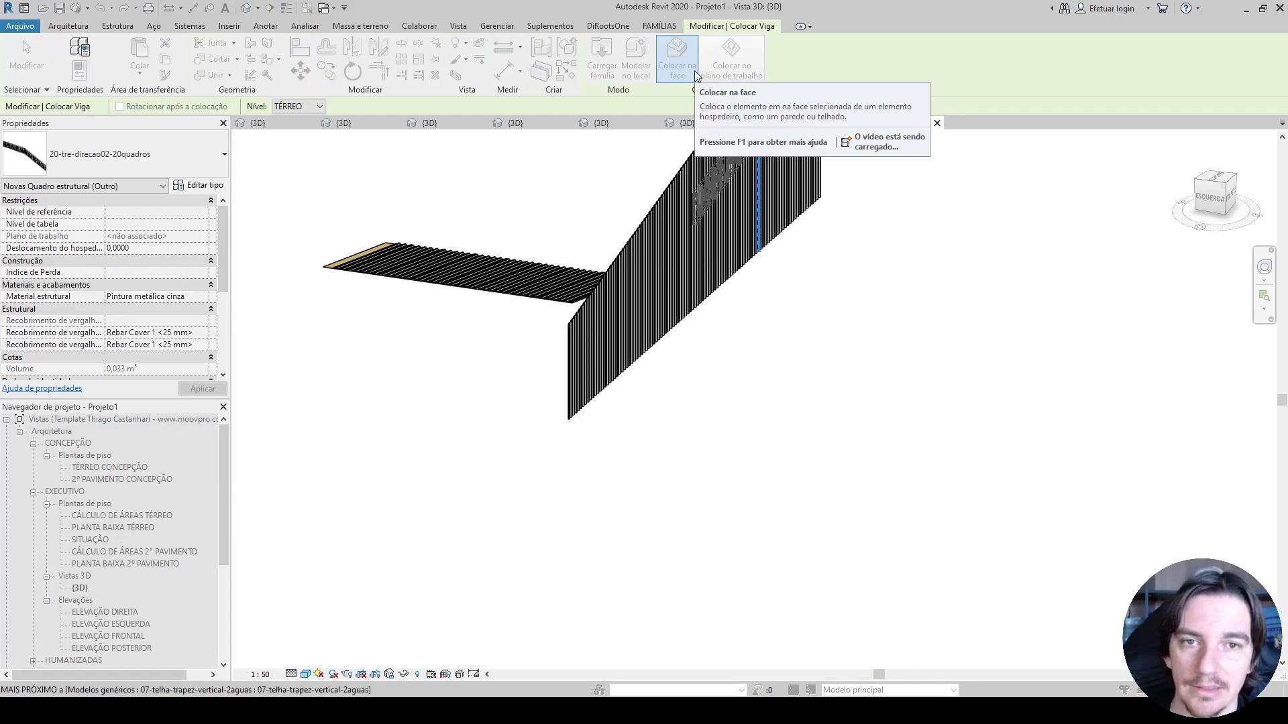
# Step: In the TÉRREO CONCEPÇÃO plan, place a horizontal 20-tre-direcao02-20quadros truss as a brace on the work plane, about 2.3 m below the tile panel
pyautogui.press('Escape')
pyautogui.press('Escape')
pyautogui.click(799, 122)
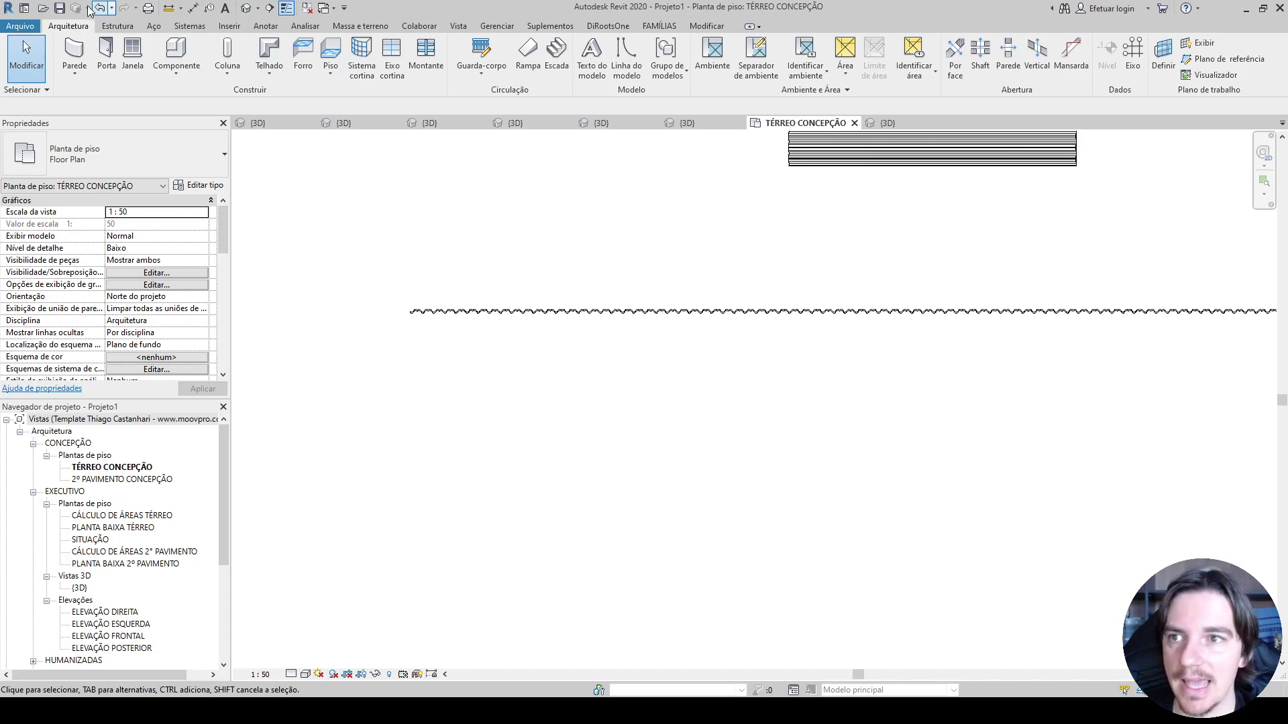
pyautogui.click(116, 26)
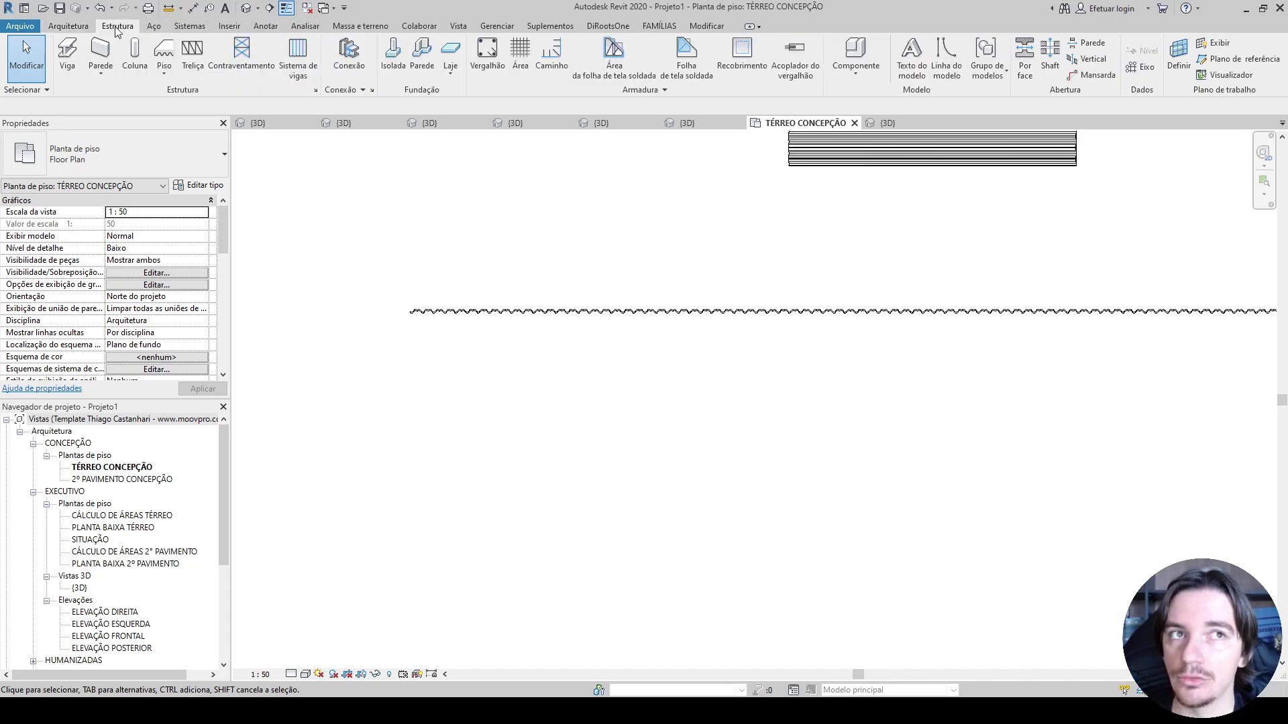
pyautogui.click(242, 51)
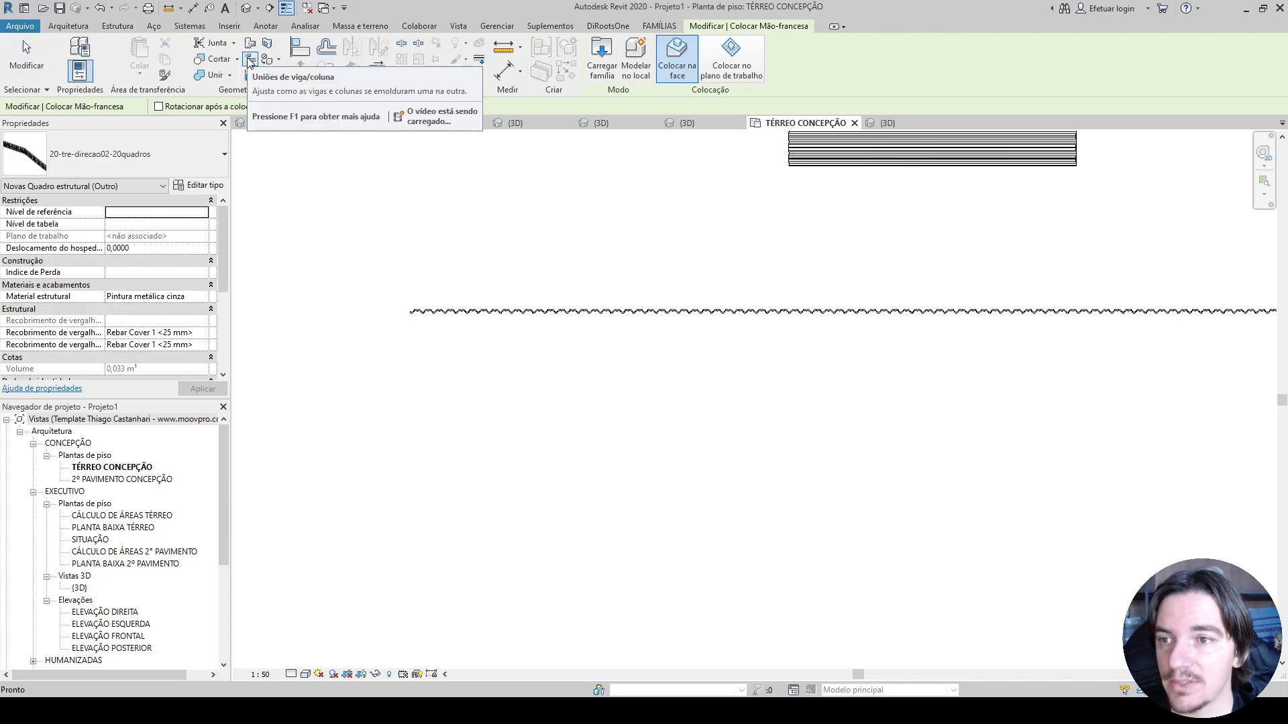
pyautogui.click(731, 54)
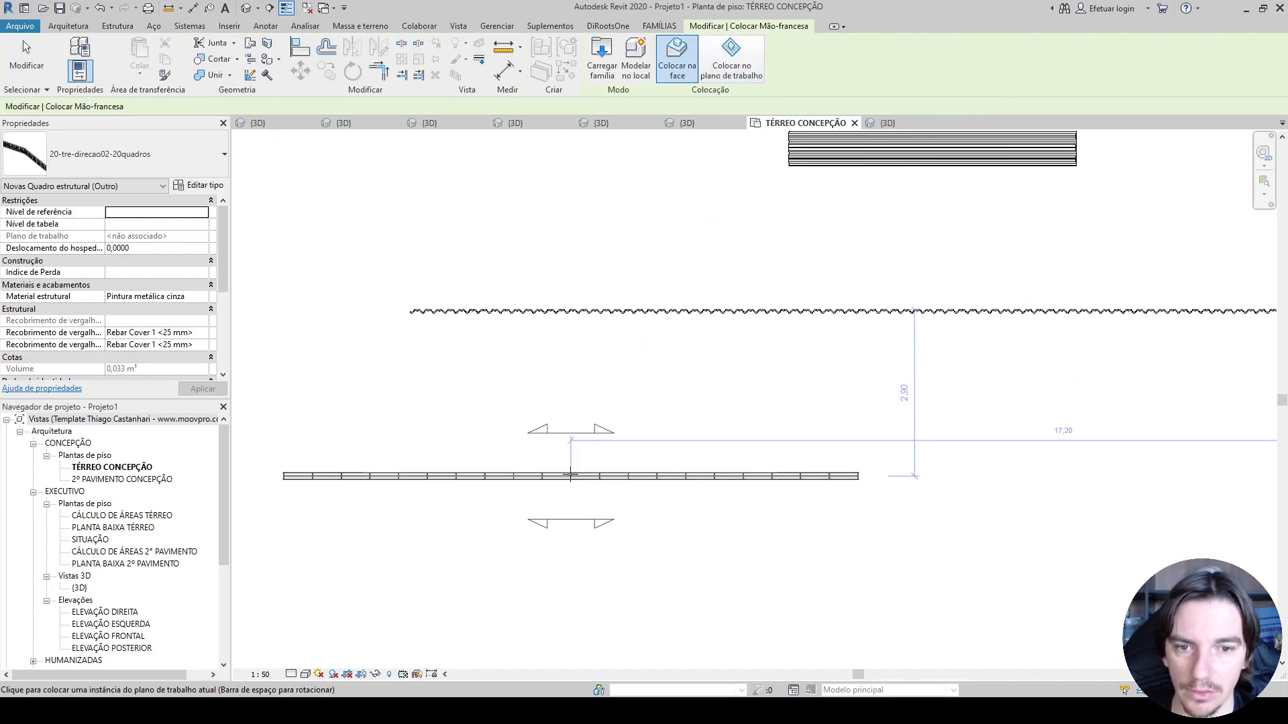
pyautogui.click(647, 442)
pyautogui.press('Escape')
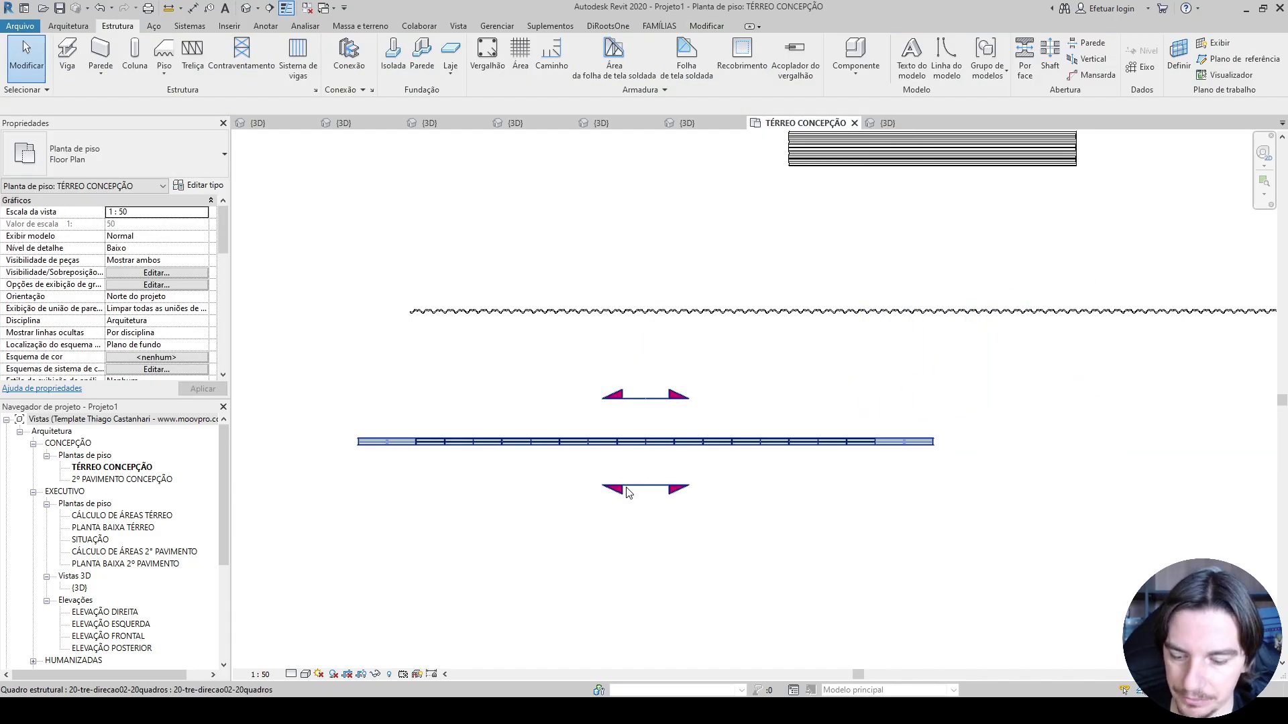
# Step: Examine the type properties of the placed 20-tre-direcao02-20quadros truss, from its dimensions and slope to its calculated data
pyautogui.scroll(3, 604, 470)
pyautogui.click(612, 437)
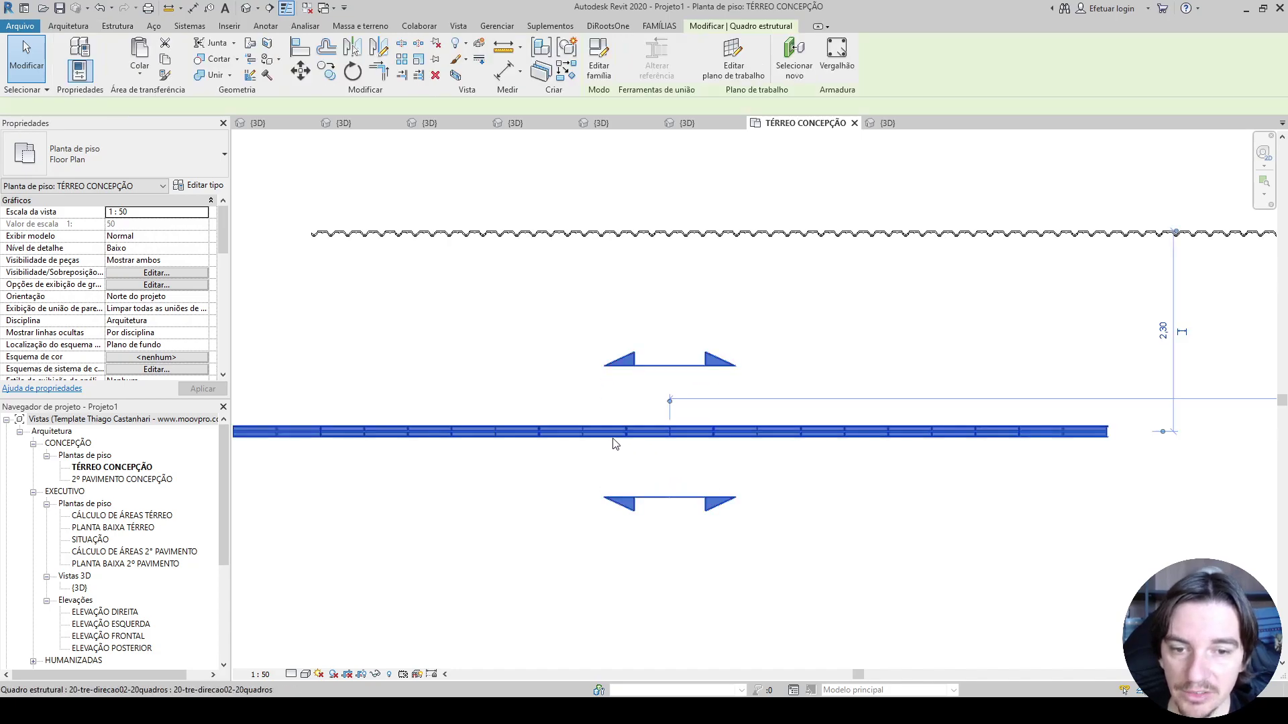
pyautogui.scroll(-3, 173, 334)
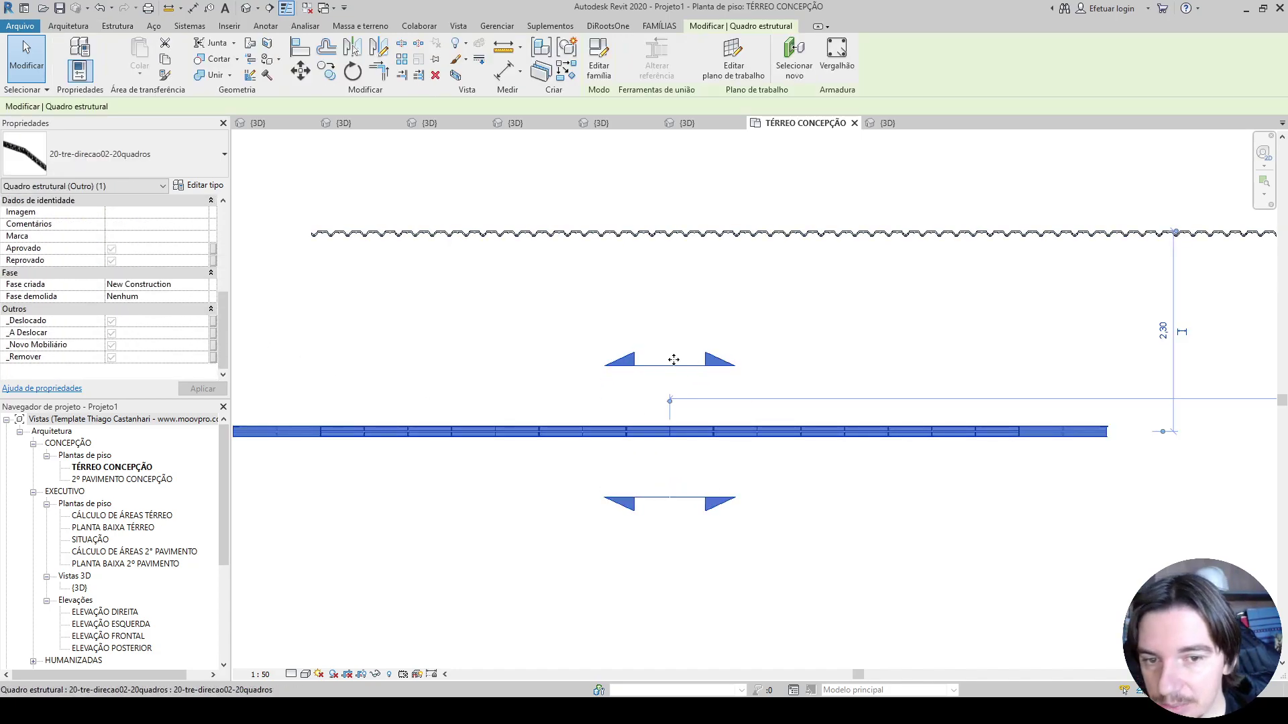
pyautogui.scroll(2, 608, 360)
pyautogui.click(507, 353)
pyautogui.click(715, 453)
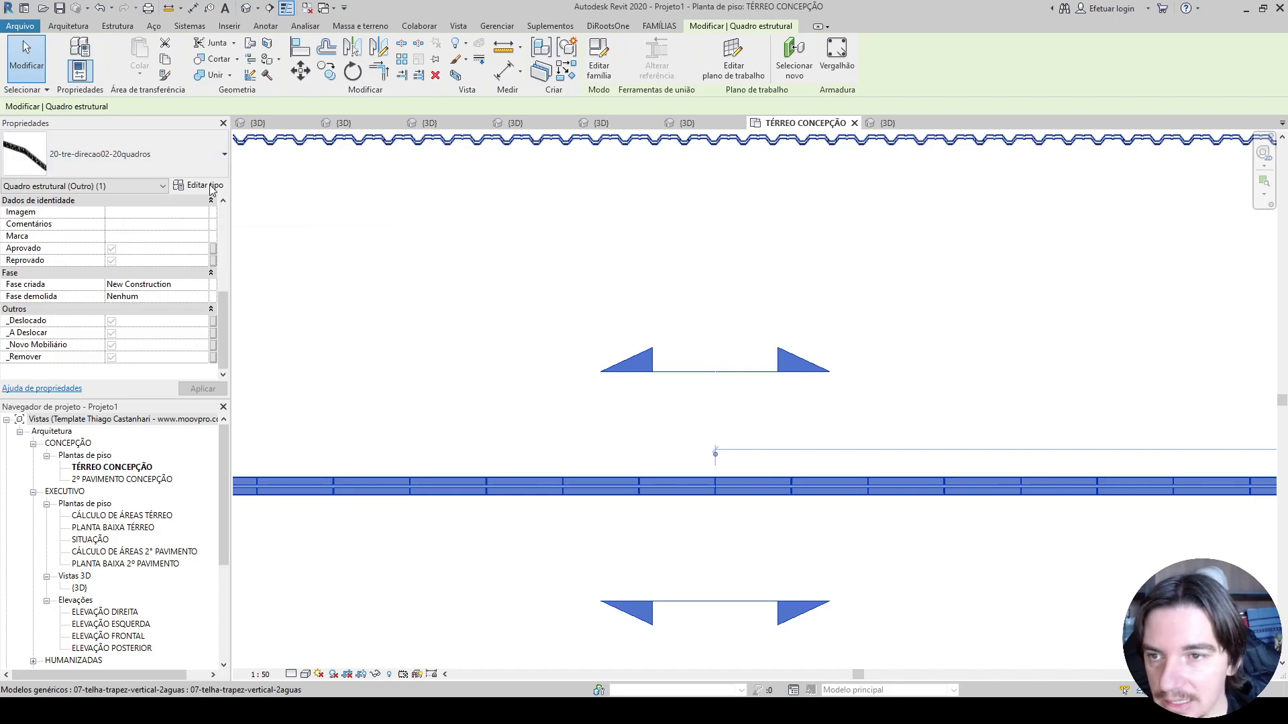
pyautogui.click(210, 187)
pyautogui.scroll(-10, 247, 384)
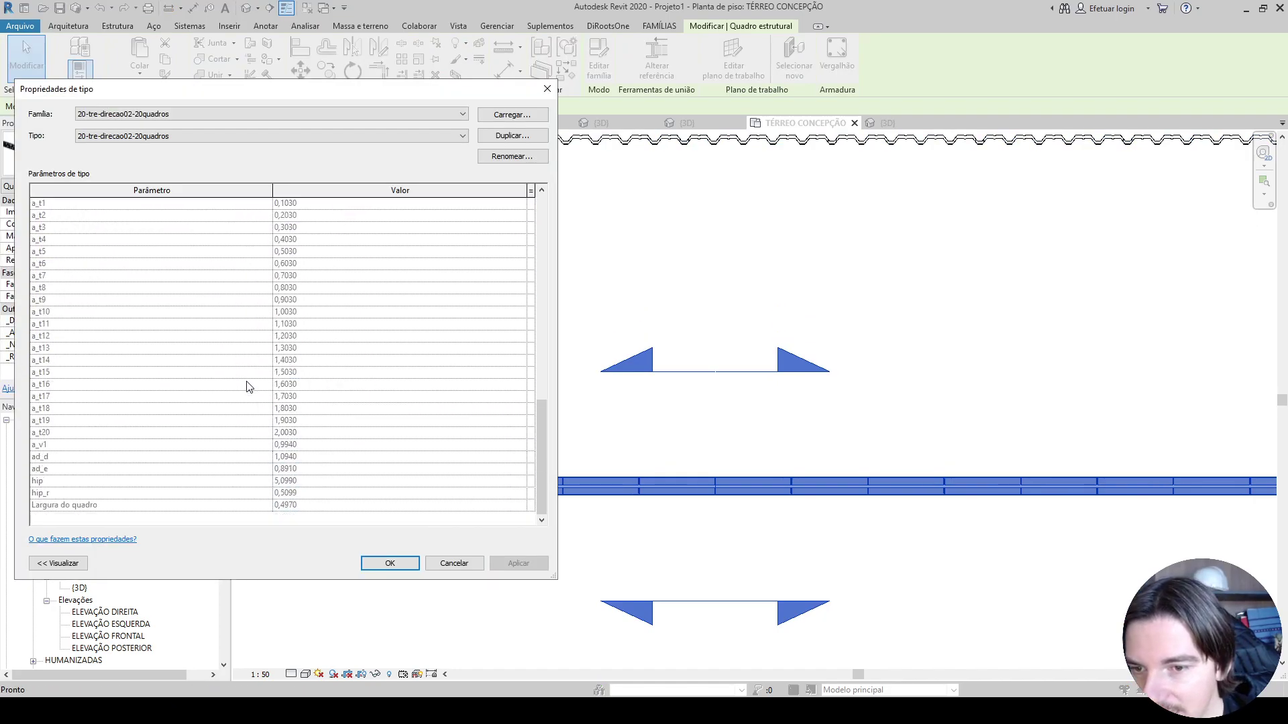
pyautogui.scroll(10, 247, 386)
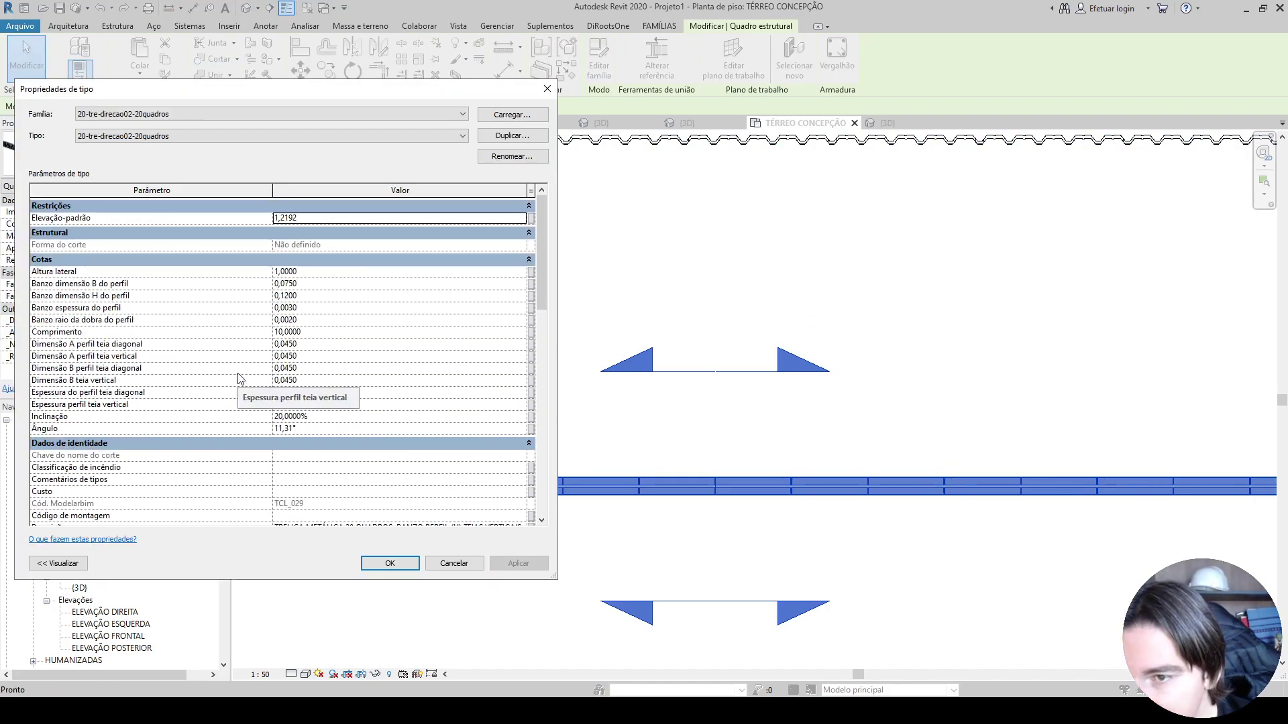
pyautogui.scroll(-10, 230, 351)
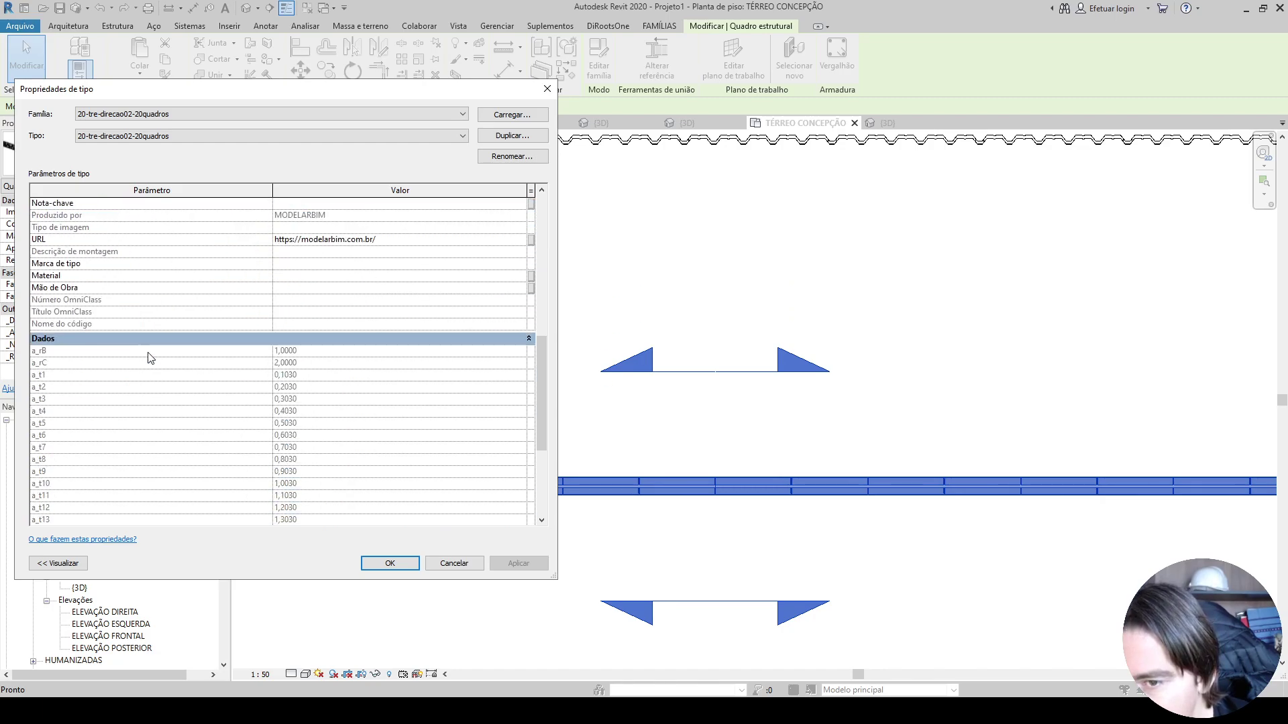
pyautogui.scroll(10, 149, 356)
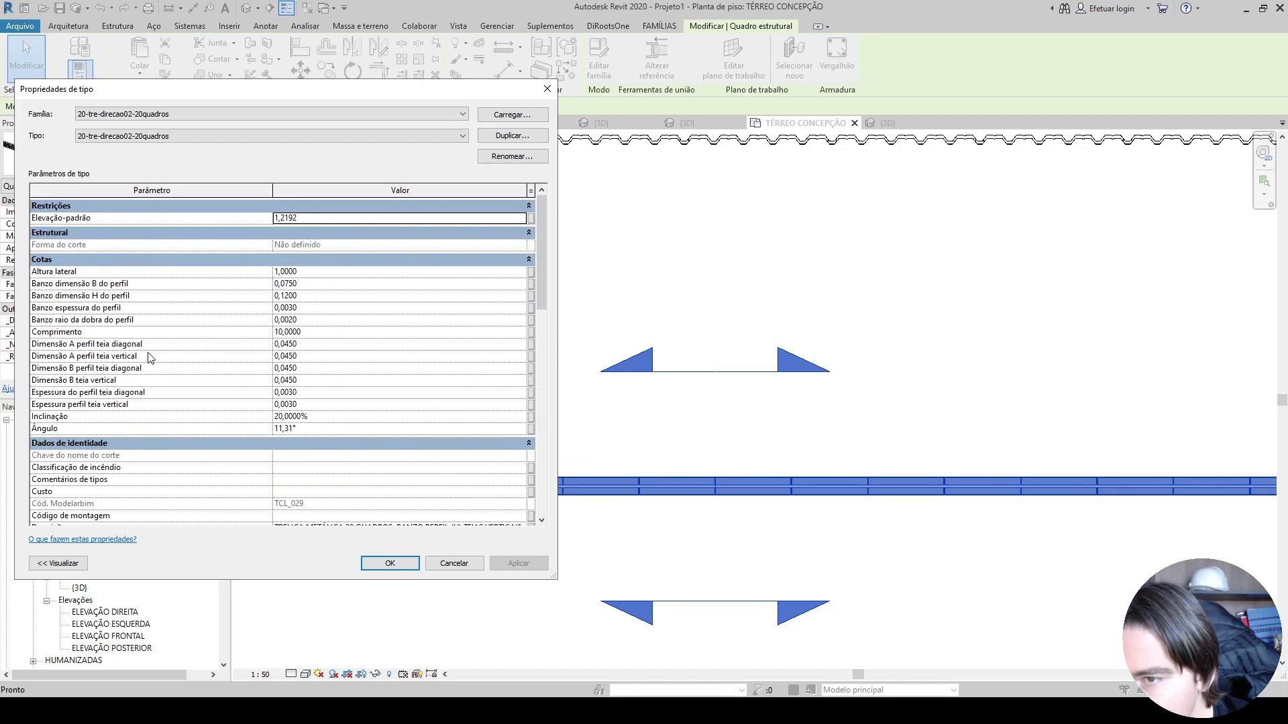
pyautogui.click(548, 89)
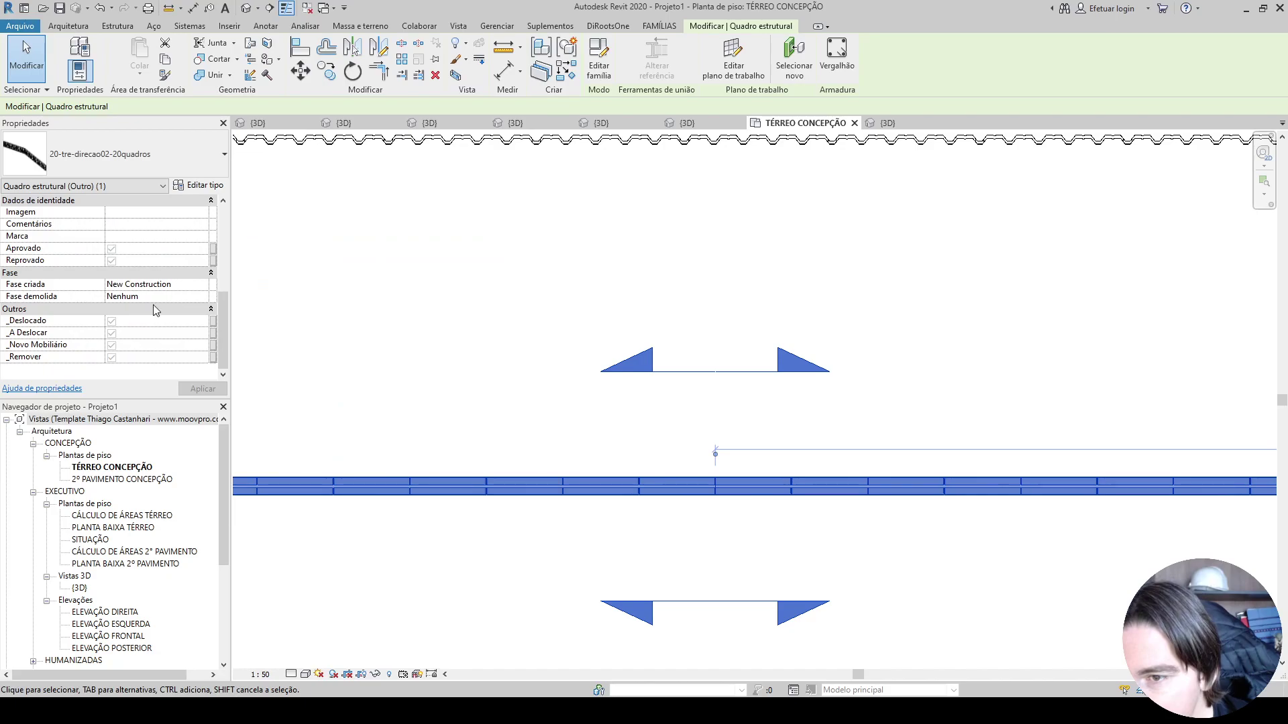
# Step: Enlarge the properties area and review the truss's instance parameters
pyautogui.scroll(5, 149, 313)
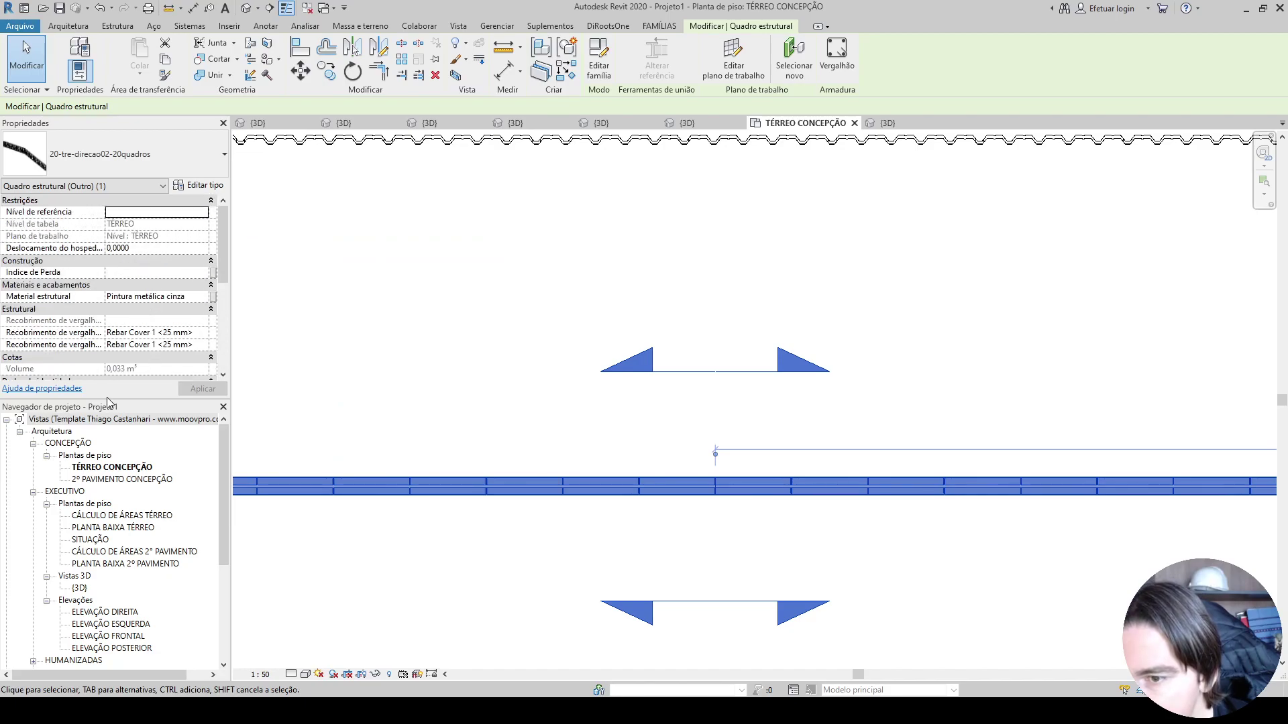
pyautogui.moveTo(107, 399); pyautogui.dragTo(178, 443)
pyautogui.click(394, 356)
pyautogui.scroll(-2, 392, 353)
pyautogui.scroll(3, 581, 365)
# Step: Open the truss family for editing and show its Nível de referência floor plan around the centre symbols
pyautogui.click(537, 373)
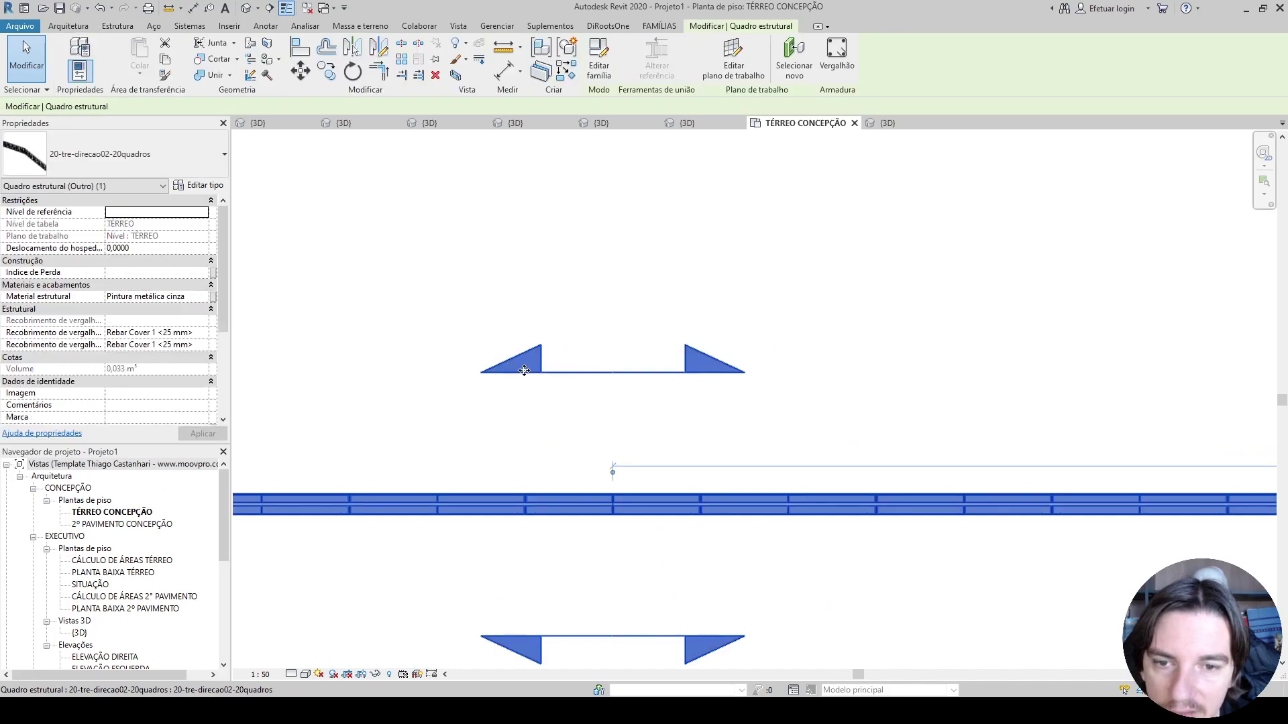
pyautogui.click(599, 60)
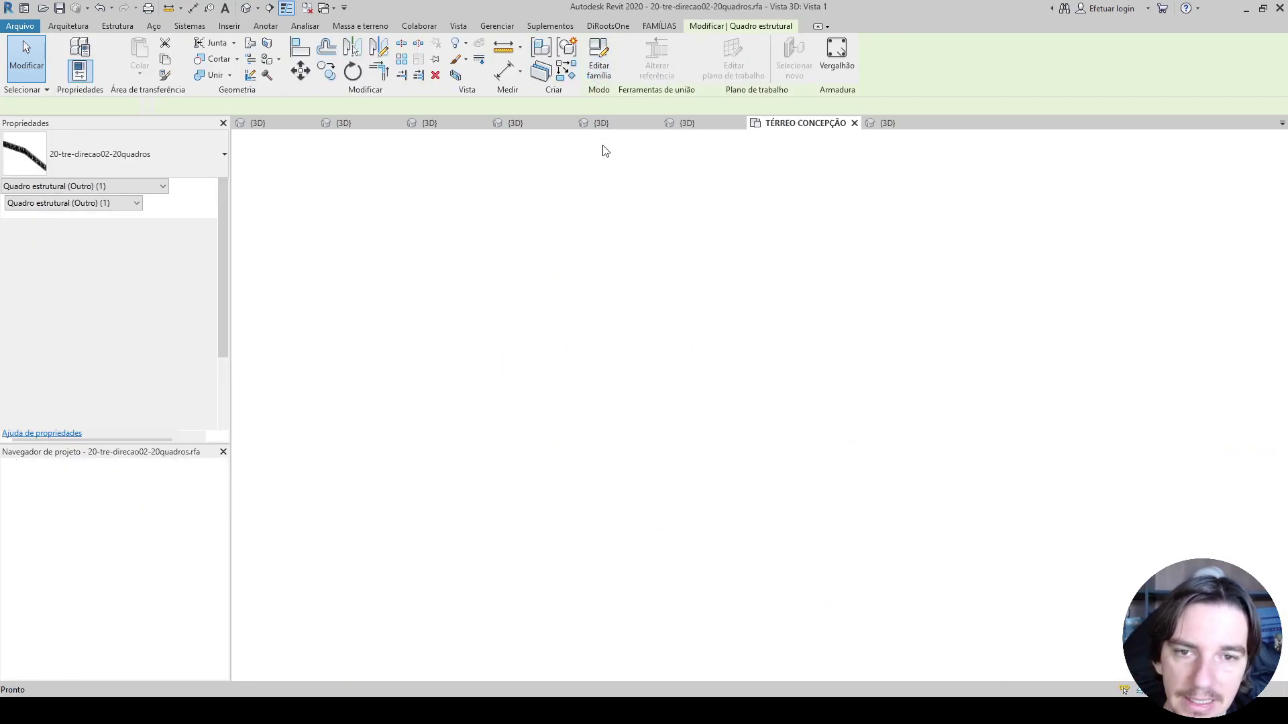
pyautogui.doubleClick(99, 489)
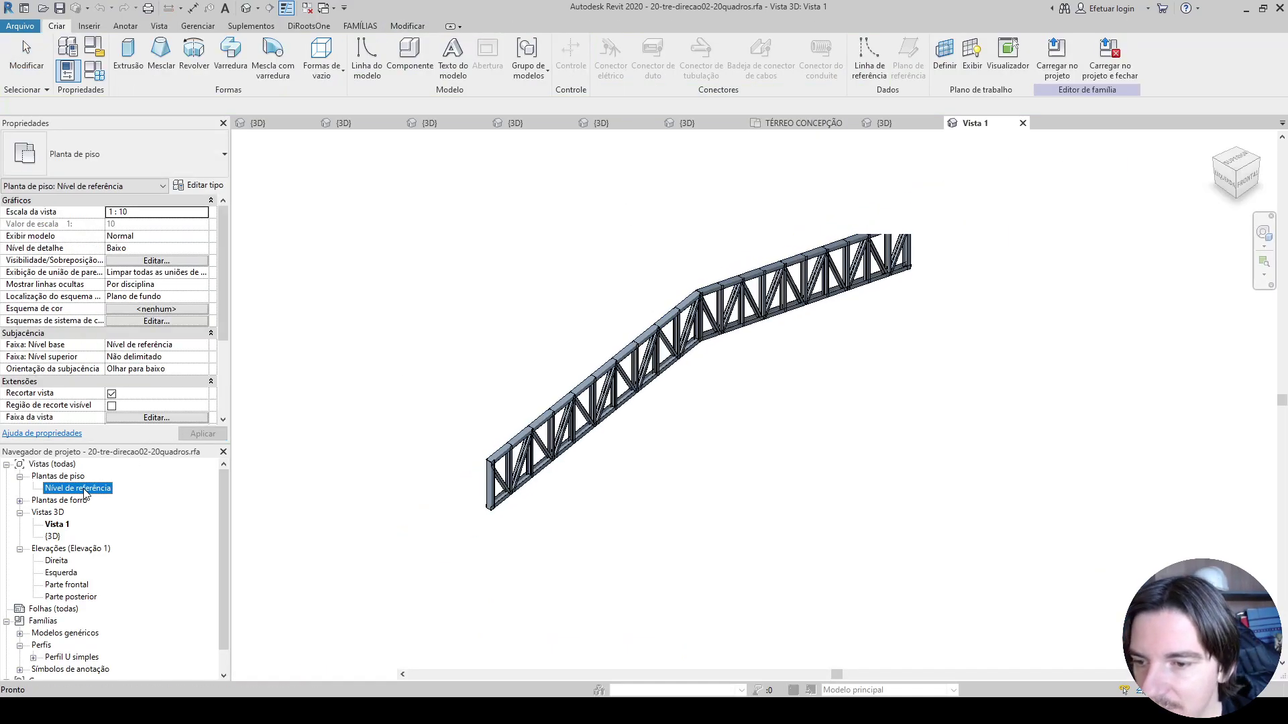
pyautogui.scroll(5, 766, 391)
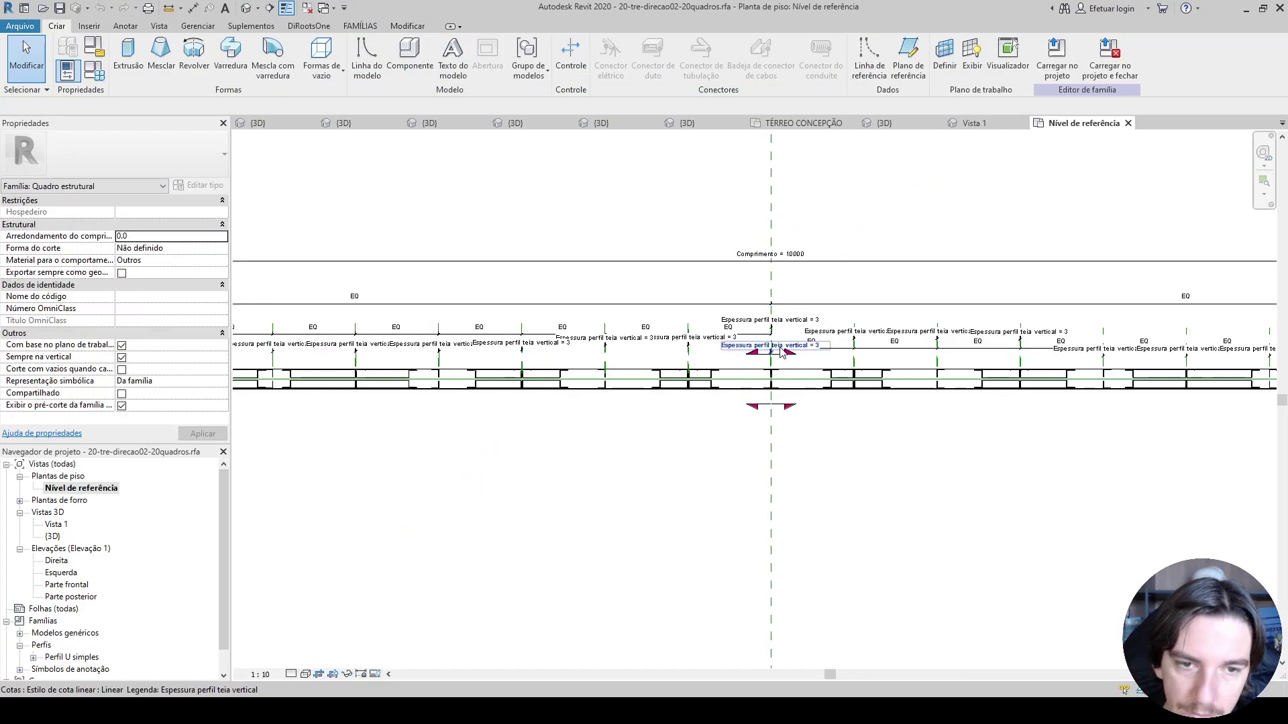
# Step: Try deleting the lower insertion and direction symbol beneath the truss in the family plan, and undo the deletion
pyautogui.click(793, 481)
pyautogui.scroll(2, 794, 481)
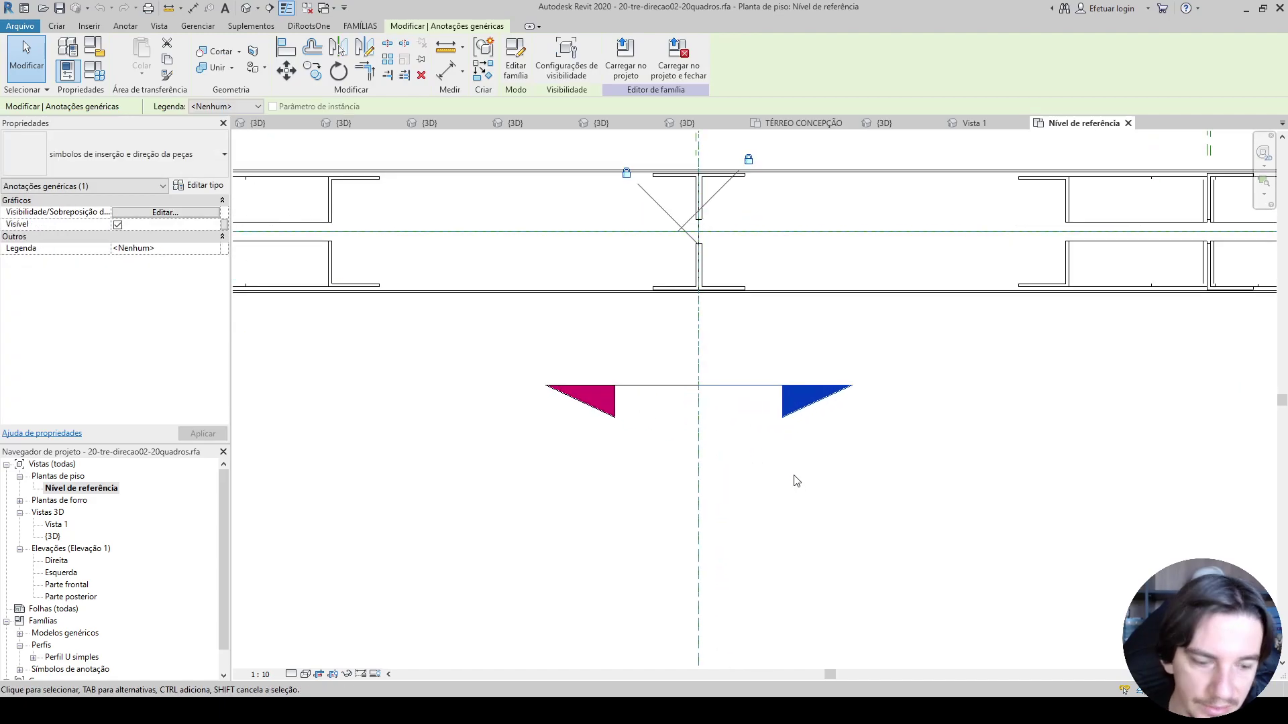
pyautogui.press('Delete')
pyautogui.hotkey('ctrl', 'z')
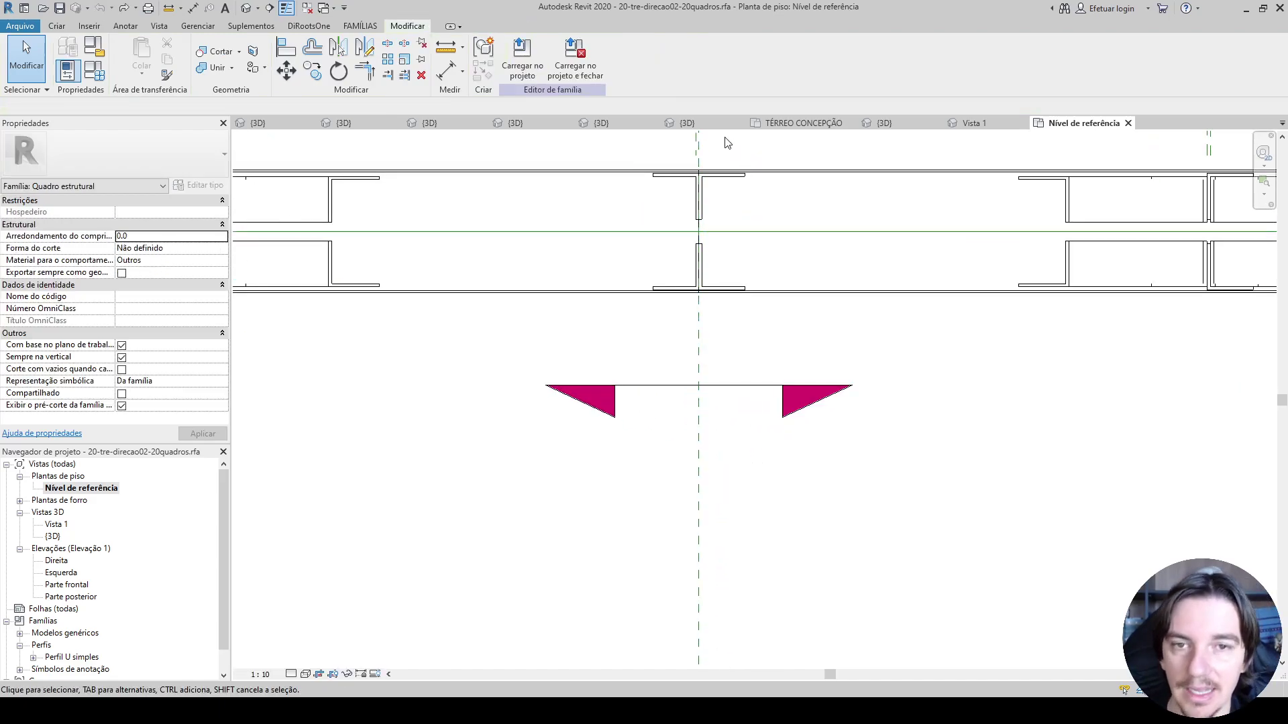
# Step: Close the truss family's open views and return to the project's TÉRREO CONCEPÇÃO plan
pyautogui.click(1128, 123)
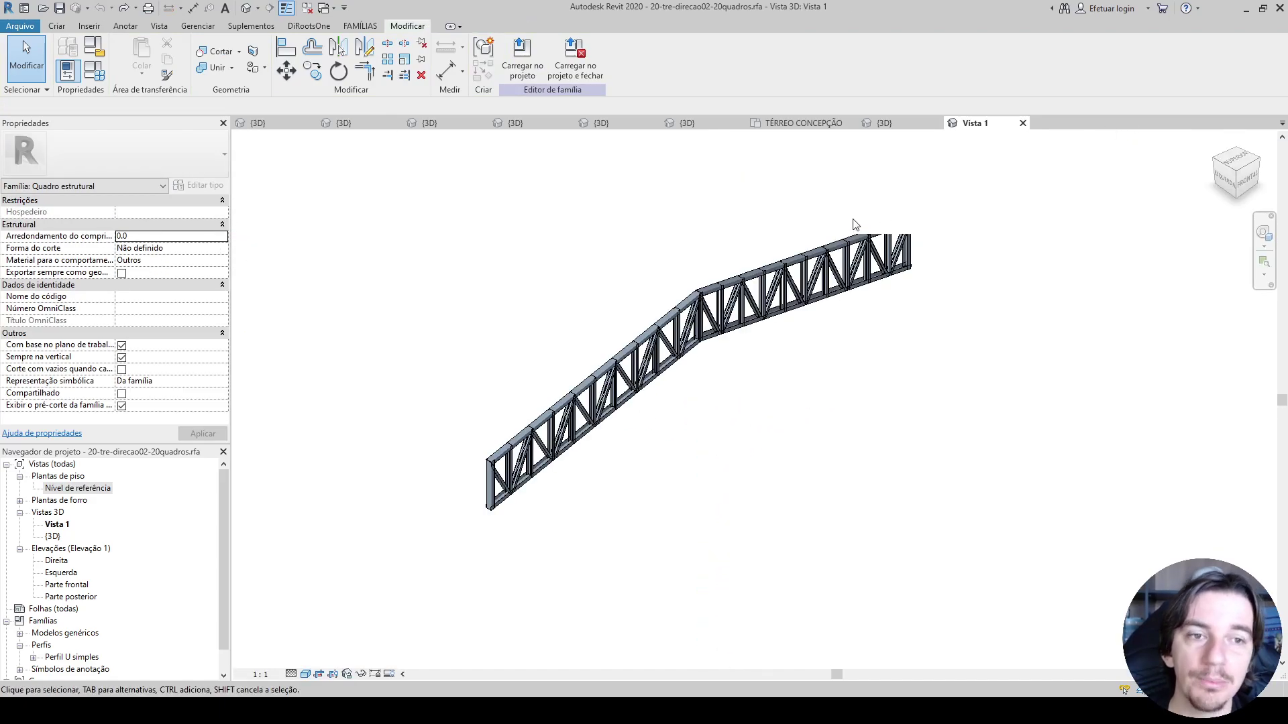
pyautogui.click(1026, 123)
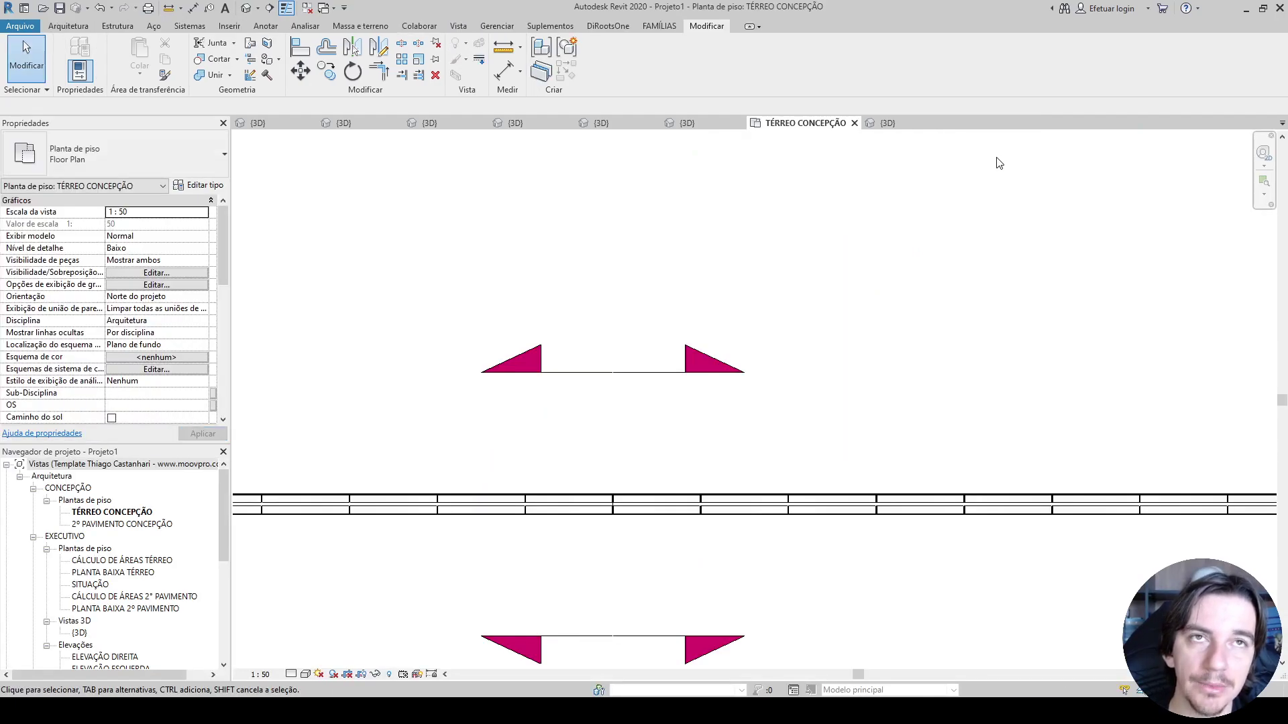
pyautogui.scroll(-4, 771, 312)
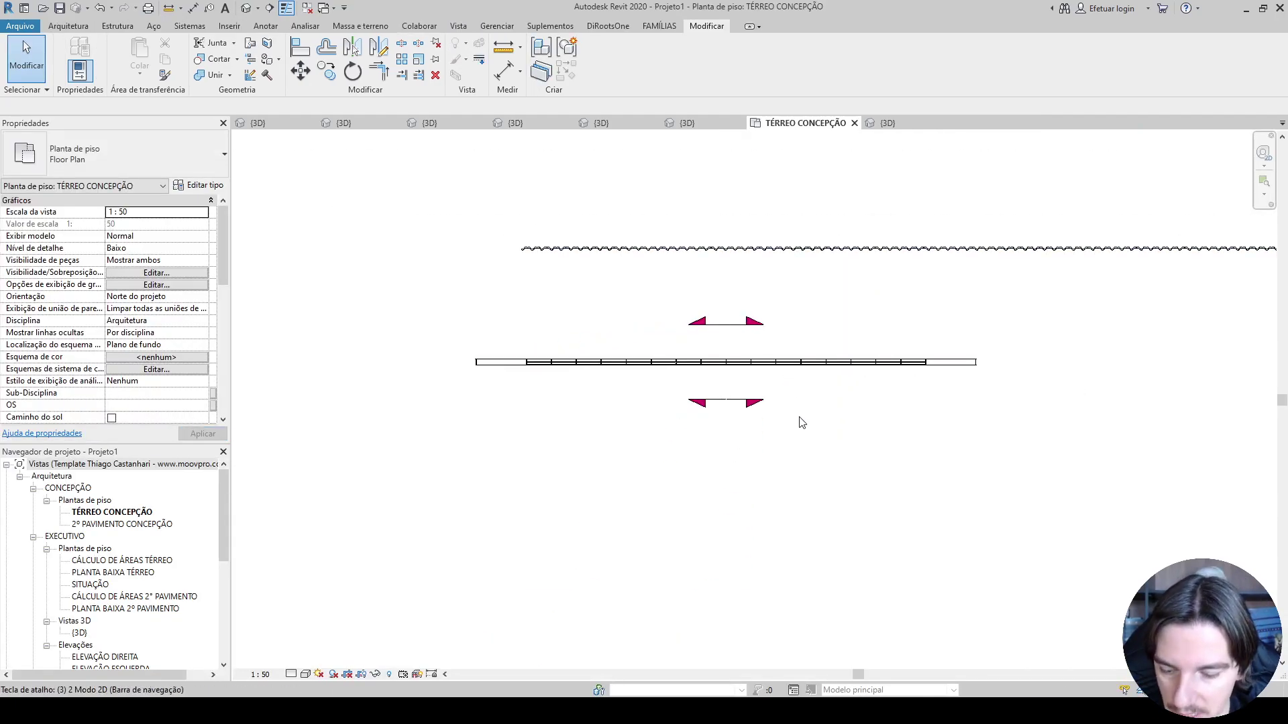
# Step: Temporarily isolate the 20-tre-direcao02-20quadros truss in the project's 3D view and frame its sloped half
pyautogui.hotkey('ctrl', 'Tab')
pyautogui.click(656, 404)
pyautogui.press('h')
pyautogui.press('i')
pyautogui.keyDown('shift'); pyautogui.moveTo(691, 489); pyautogui.dragTo(591, 469, button='middle'); pyautogui.keyUp('shift')
pyautogui.scroll(3, 724, 369)
pyautogui.moveTo(696, 374); pyautogui.dragTo(772, 374, button='middle')
pyautogui.scroll(2, 529, 315)
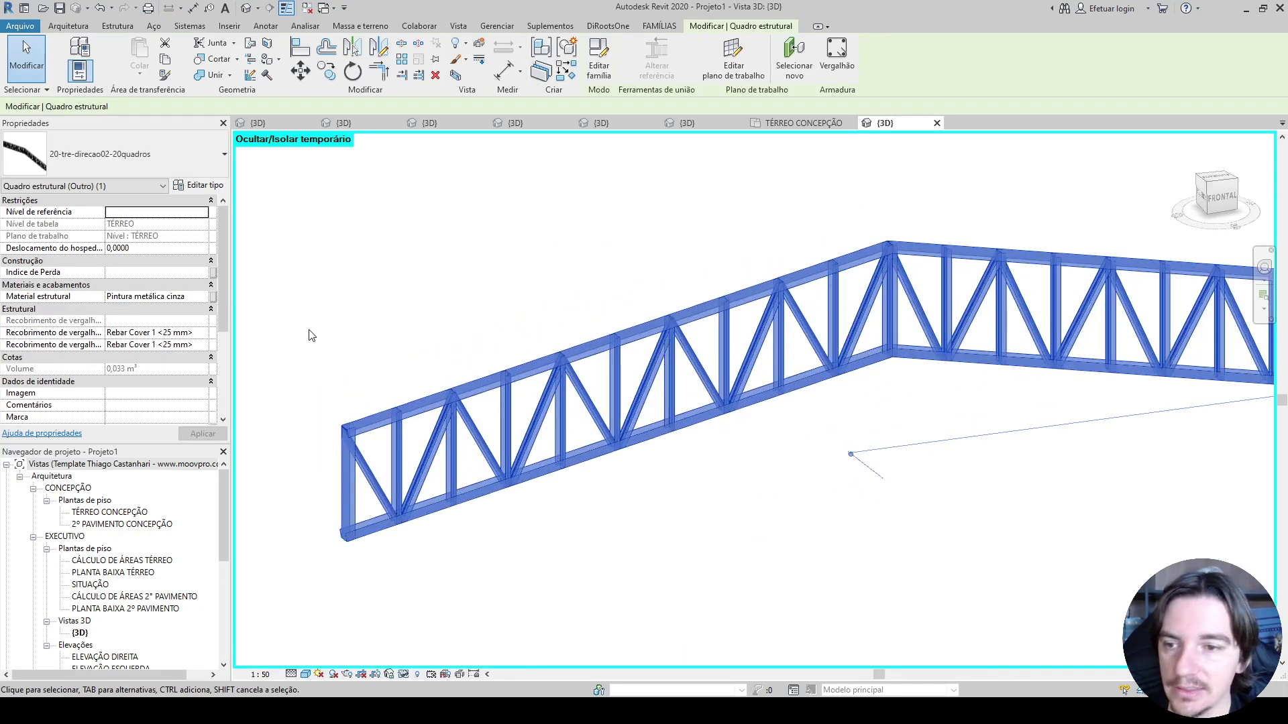
# Step: Set the truss type's Altura lateral to 0,5 and apply the change with the truss in sight
pyautogui.click(198, 186)
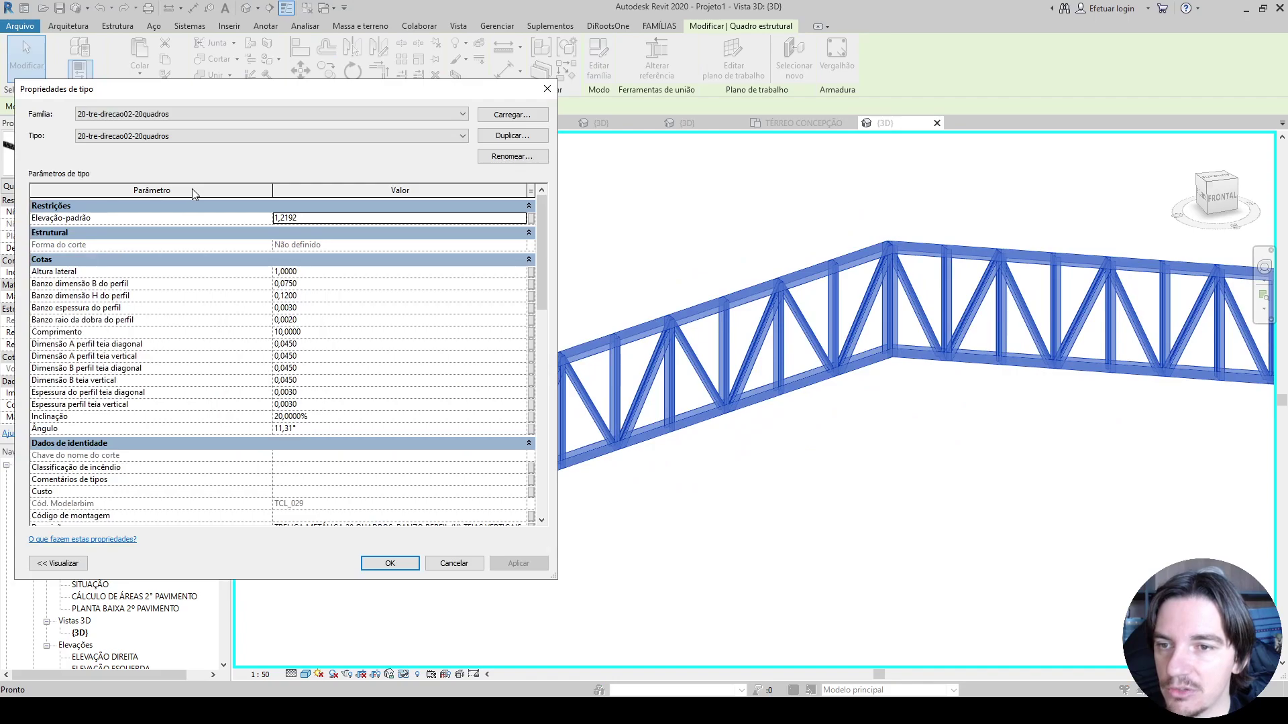
pyautogui.click(314, 277)
pyautogui.moveTo(557, 191); pyautogui.dragTo(431, 192)
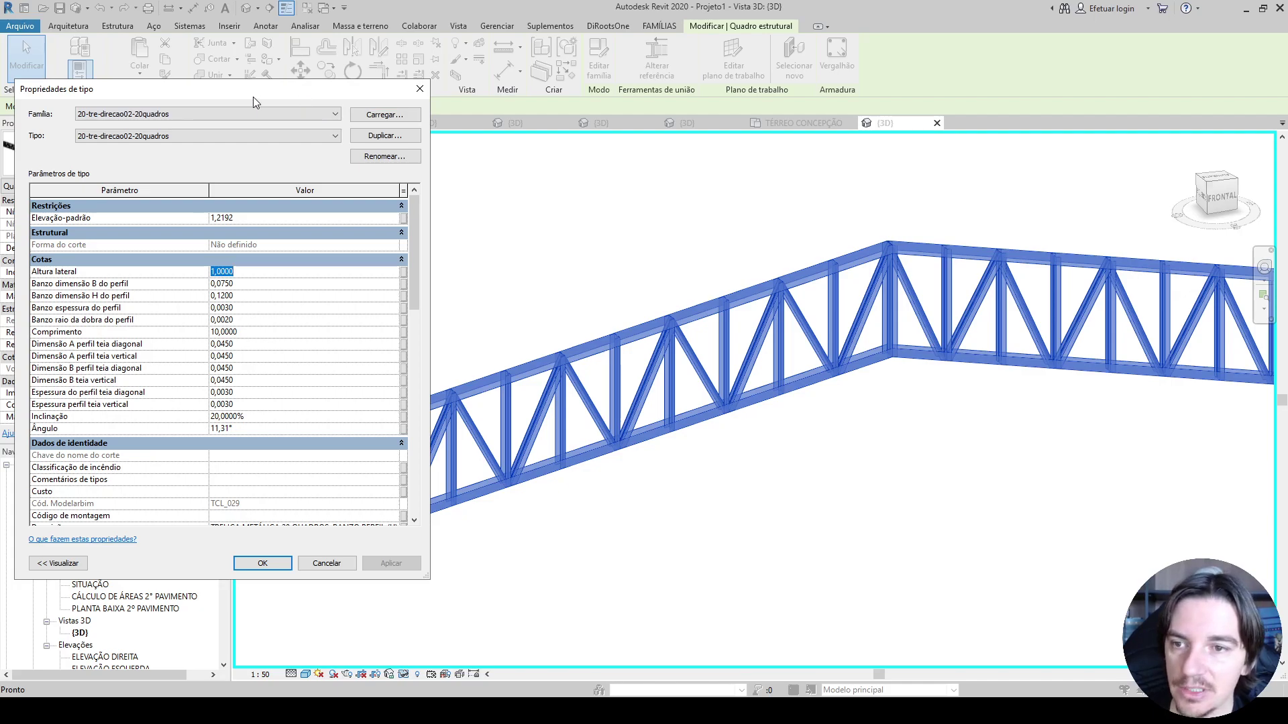
pyautogui.moveTo(253, 97); pyautogui.dragTo(144, 94)
pyautogui.write(',')
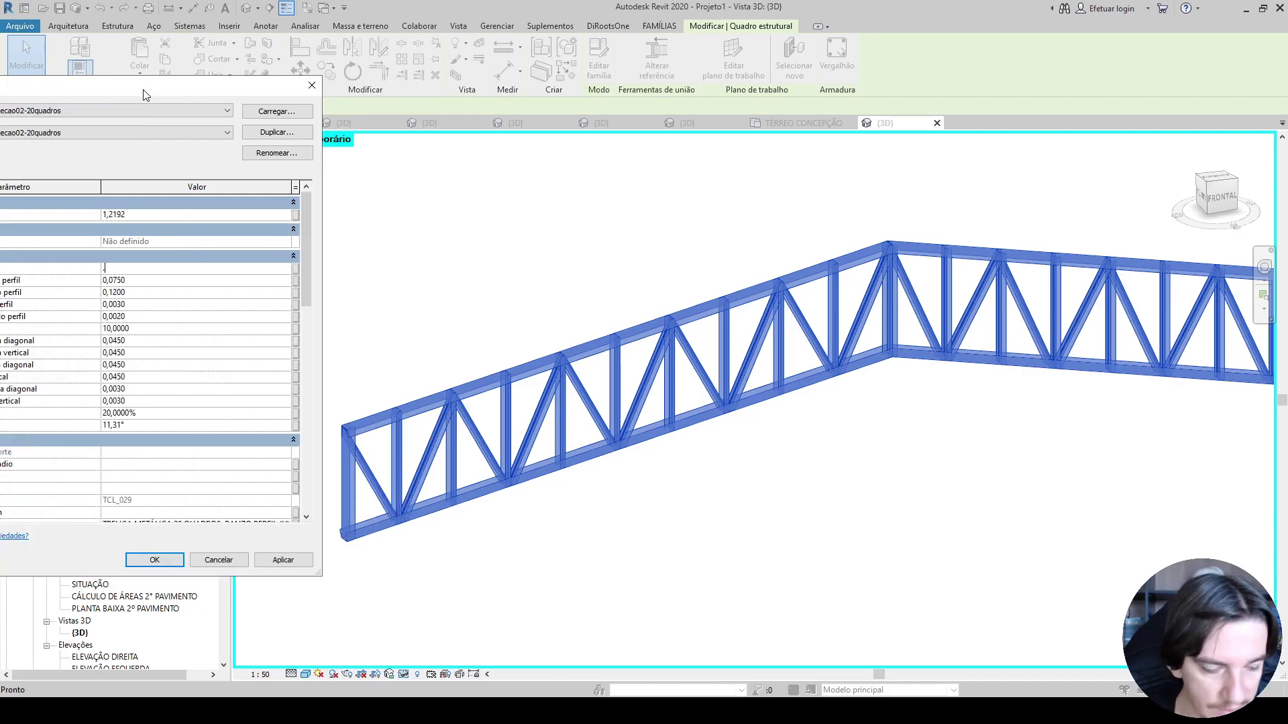
pyautogui.write('5')
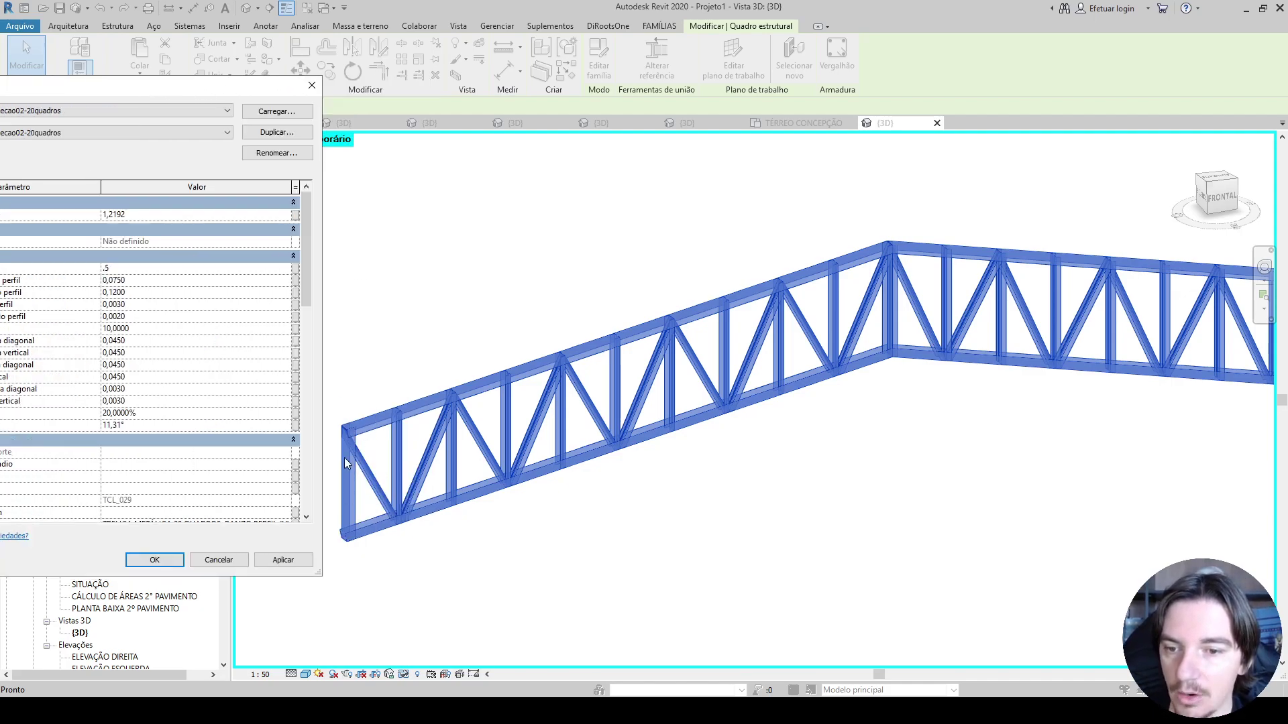
pyautogui.click(283, 561)
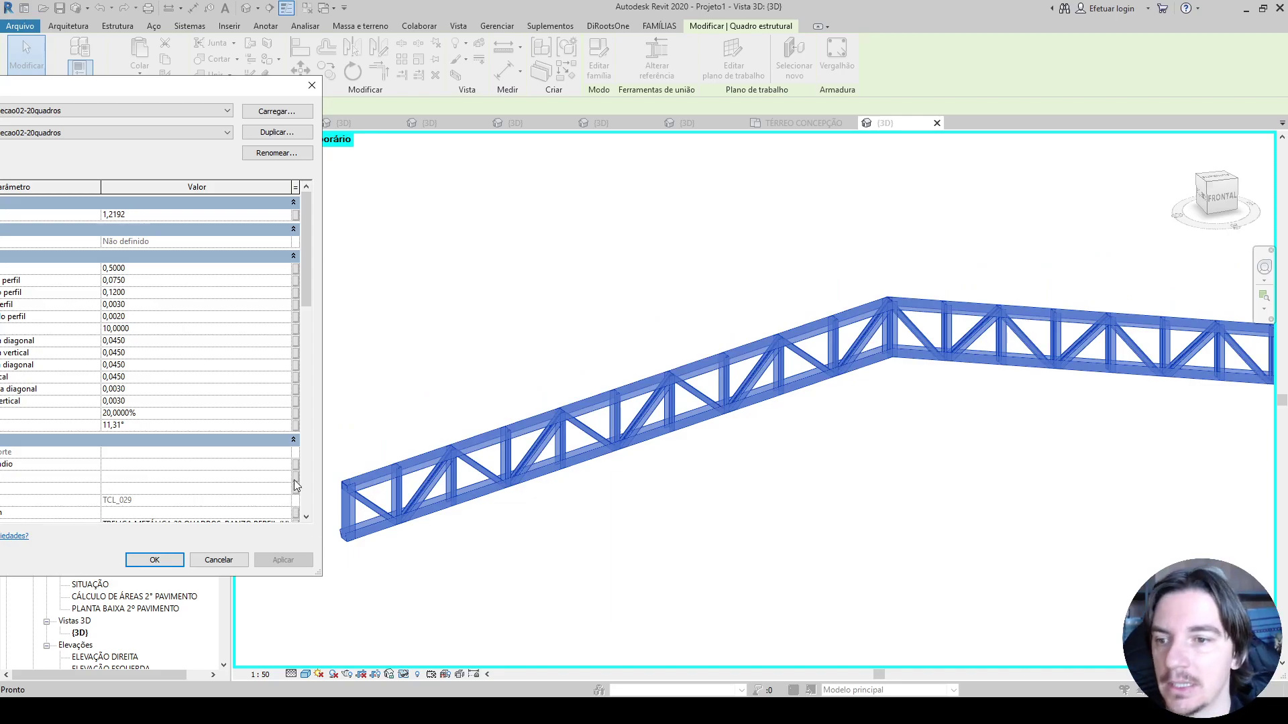
# Step: Set the truss type's Altura lateral to 1, Comprimento to 14 and Inclinação to 40%
pyautogui.click(189, 267)
pyautogui.write('1')
pyautogui.moveTo(151, 78); pyautogui.dragTo(333, 63)
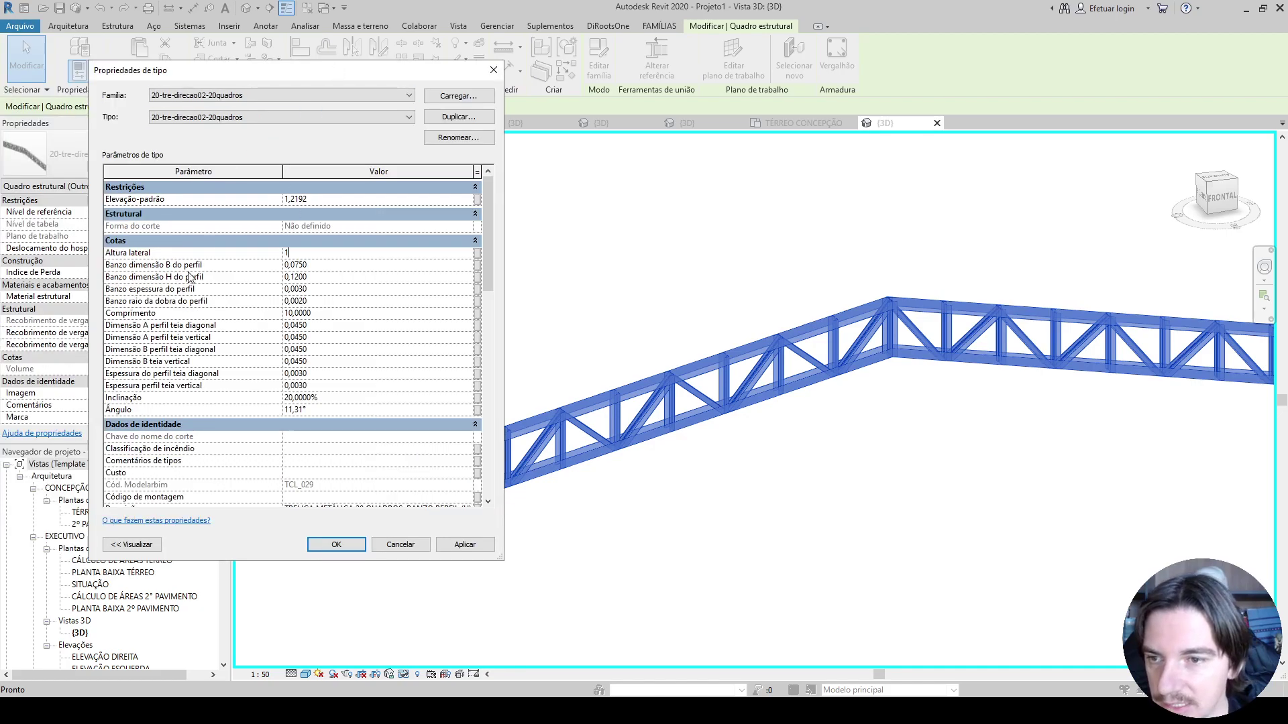
pyautogui.click(332, 313)
pyautogui.write('147')
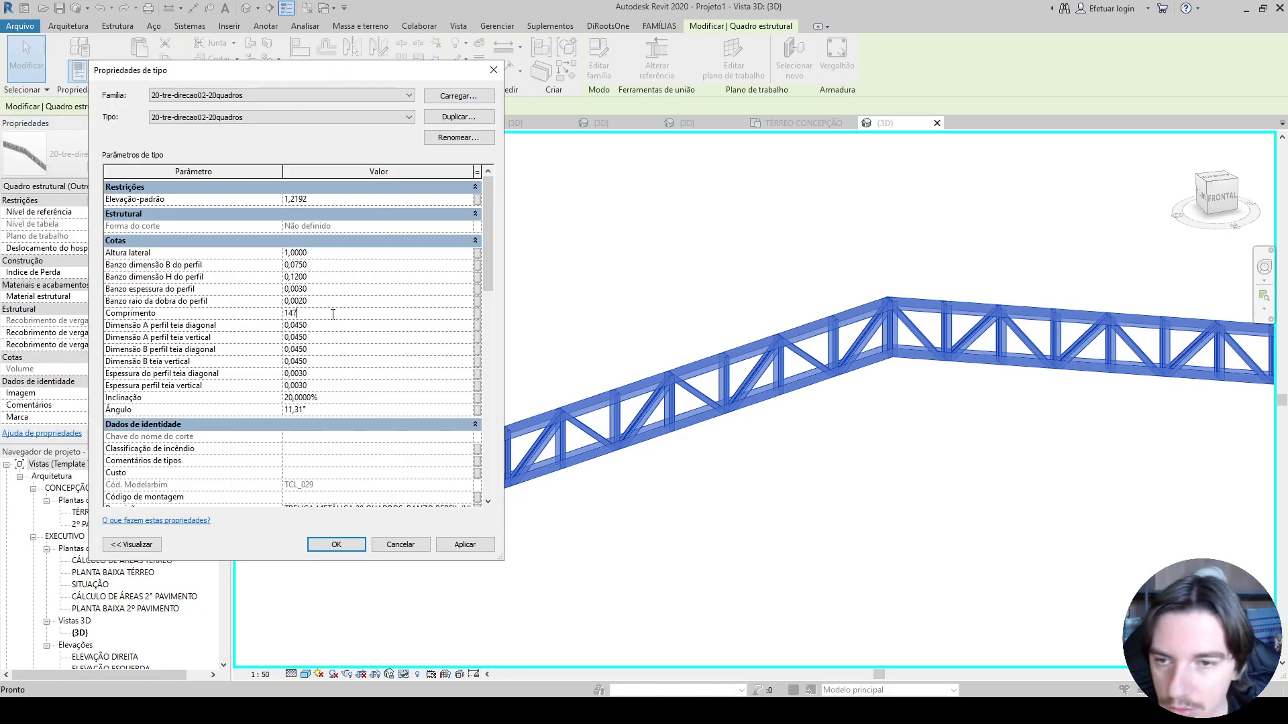
pyautogui.click(331, 304)
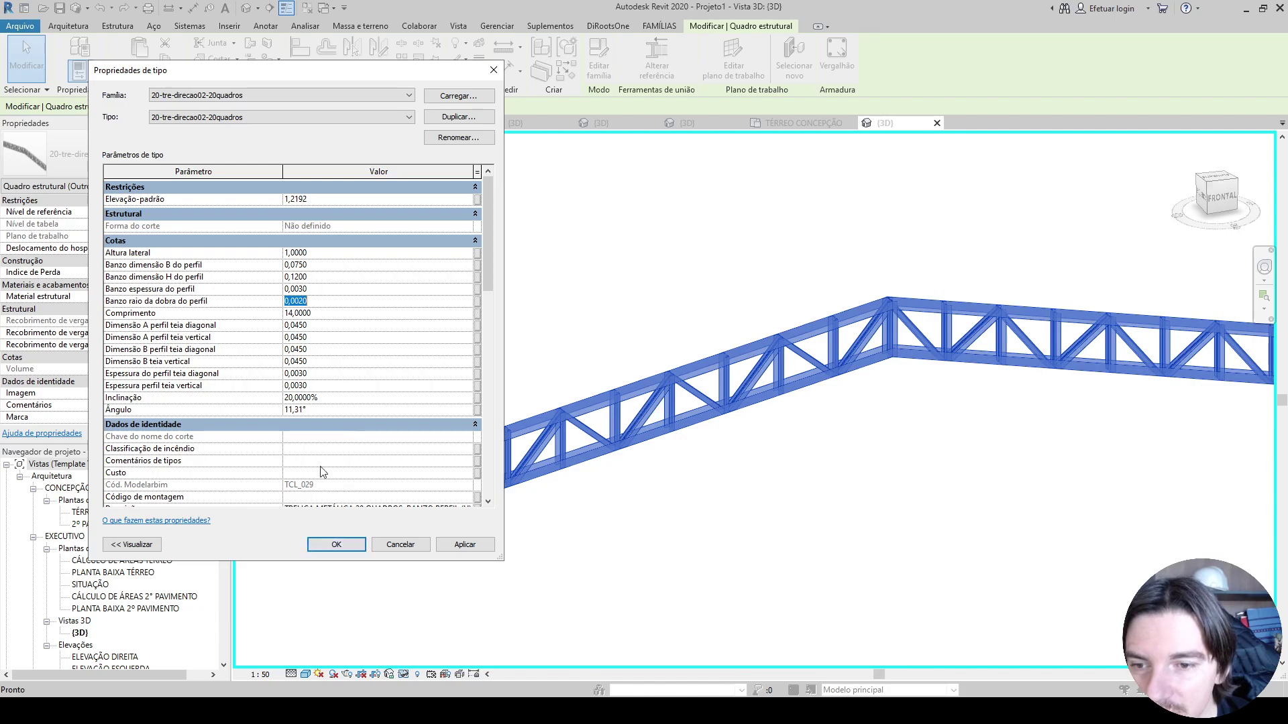
pyautogui.click(337, 399)
pyautogui.write('40')
pyautogui.press('Return')
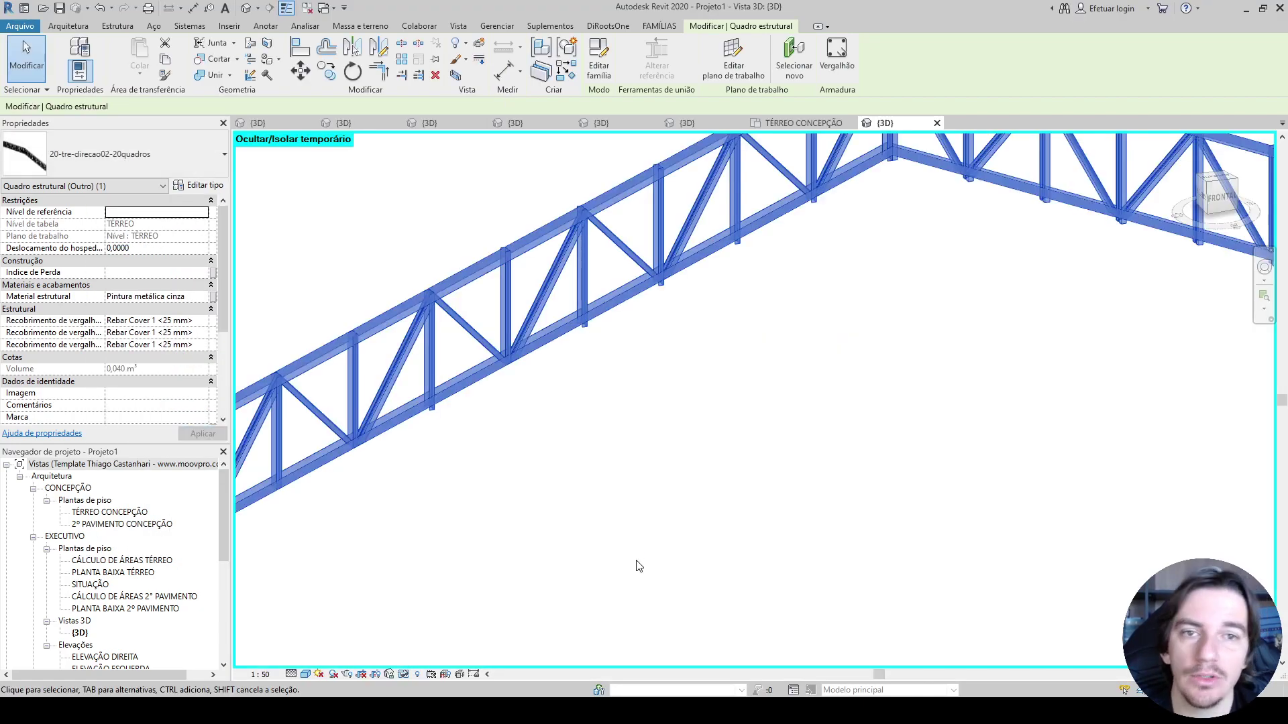
pyautogui.scroll(-5, 687, 544)
pyautogui.click(697, 533)
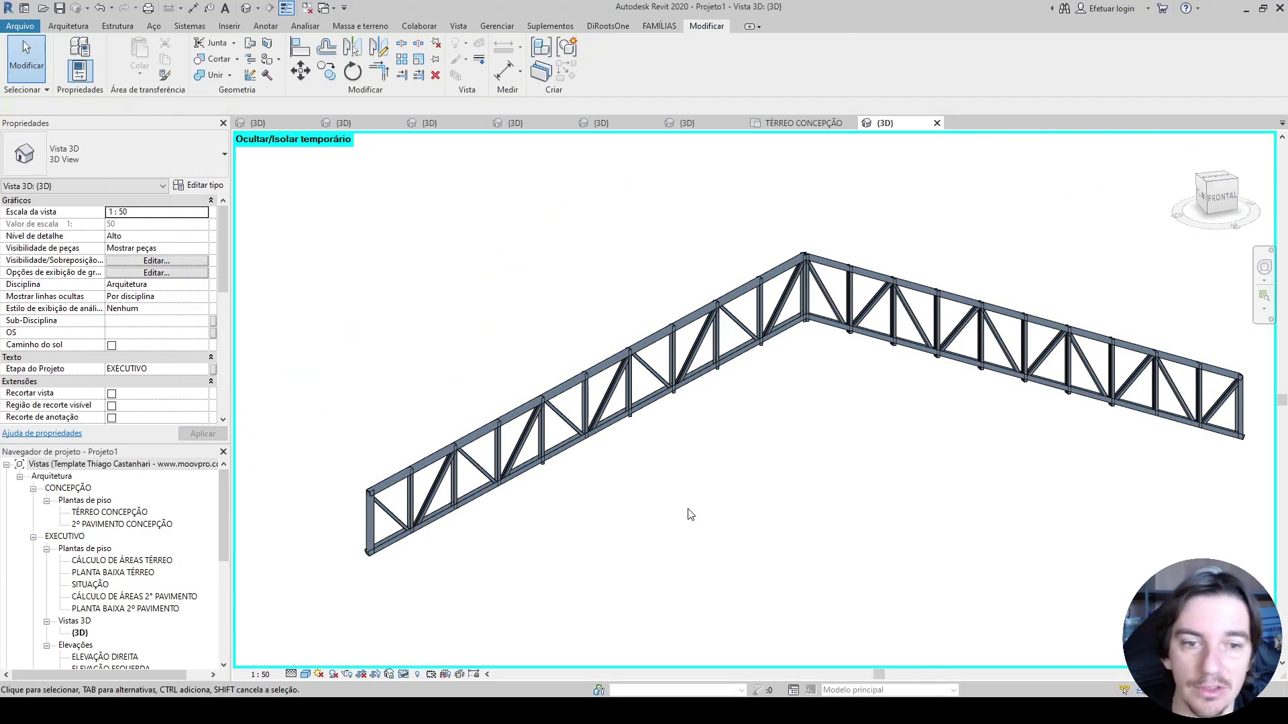
# Step: Change the truss type's Altura lateral to 0,10 and Inclinação to 70%, accepting the family warning
pyautogui.keyDown('shift'); pyautogui.moveTo(684, 520); pyautogui.dragTo(758, 540, button='middle'); pyautogui.keyUp('shift')
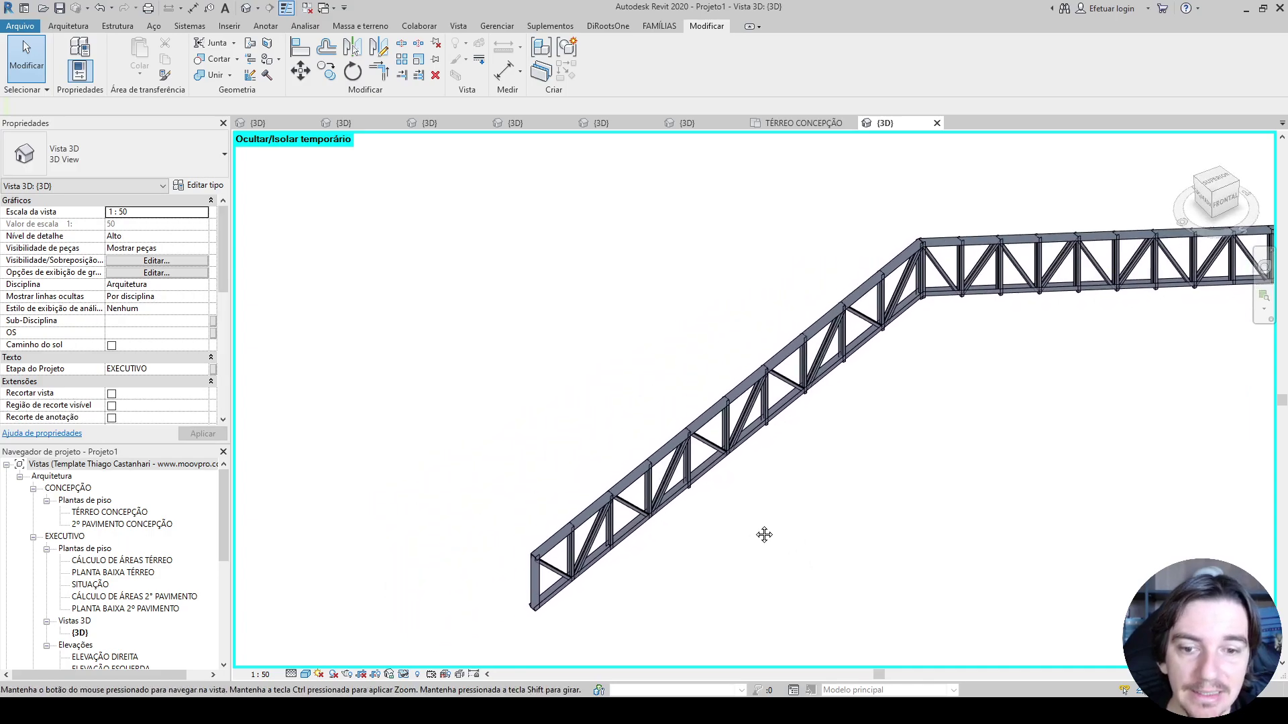
pyautogui.scroll(3, 607, 575)
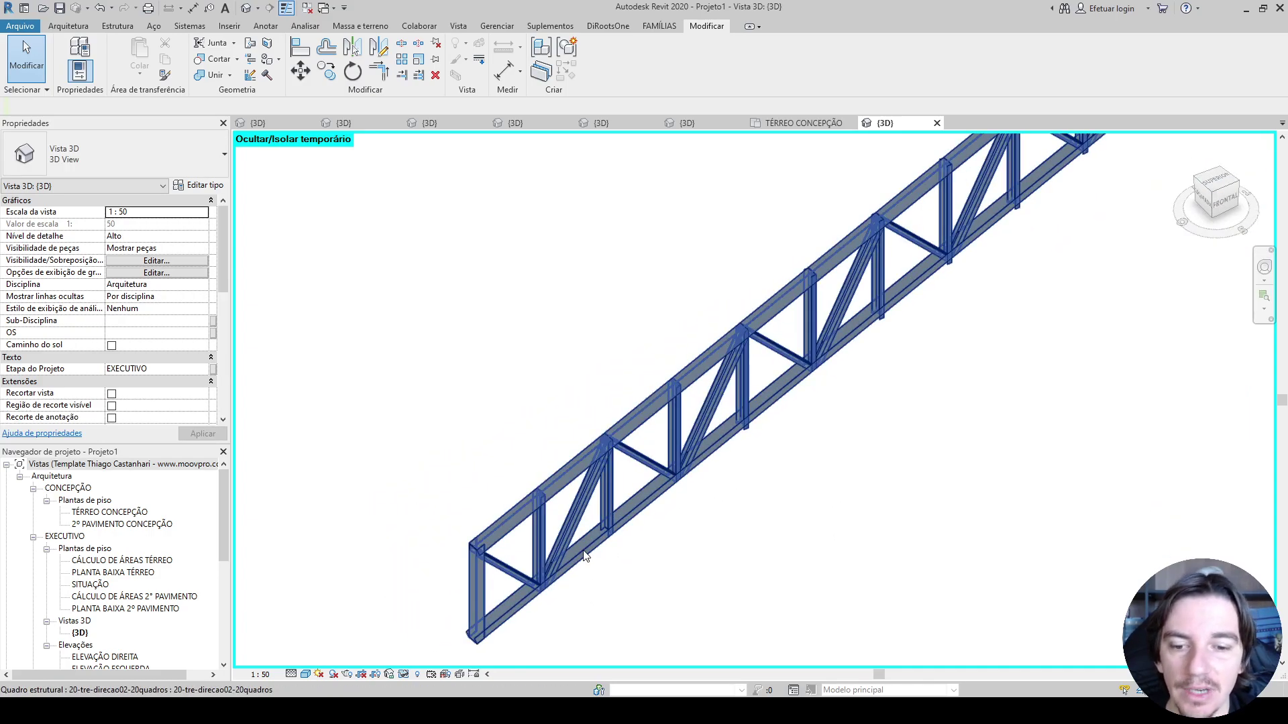
pyautogui.click(567, 560)
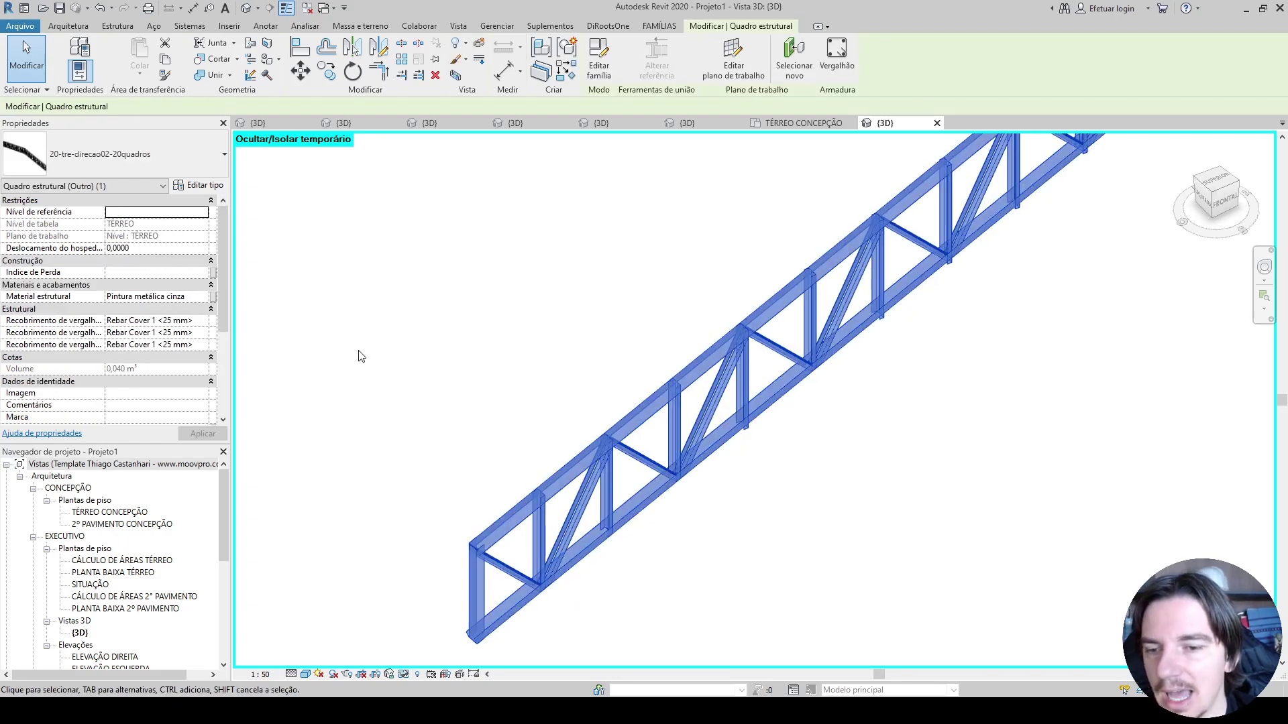
pyautogui.click(200, 185)
pyautogui.click(333, 253)
pyautogui.write('0,10')
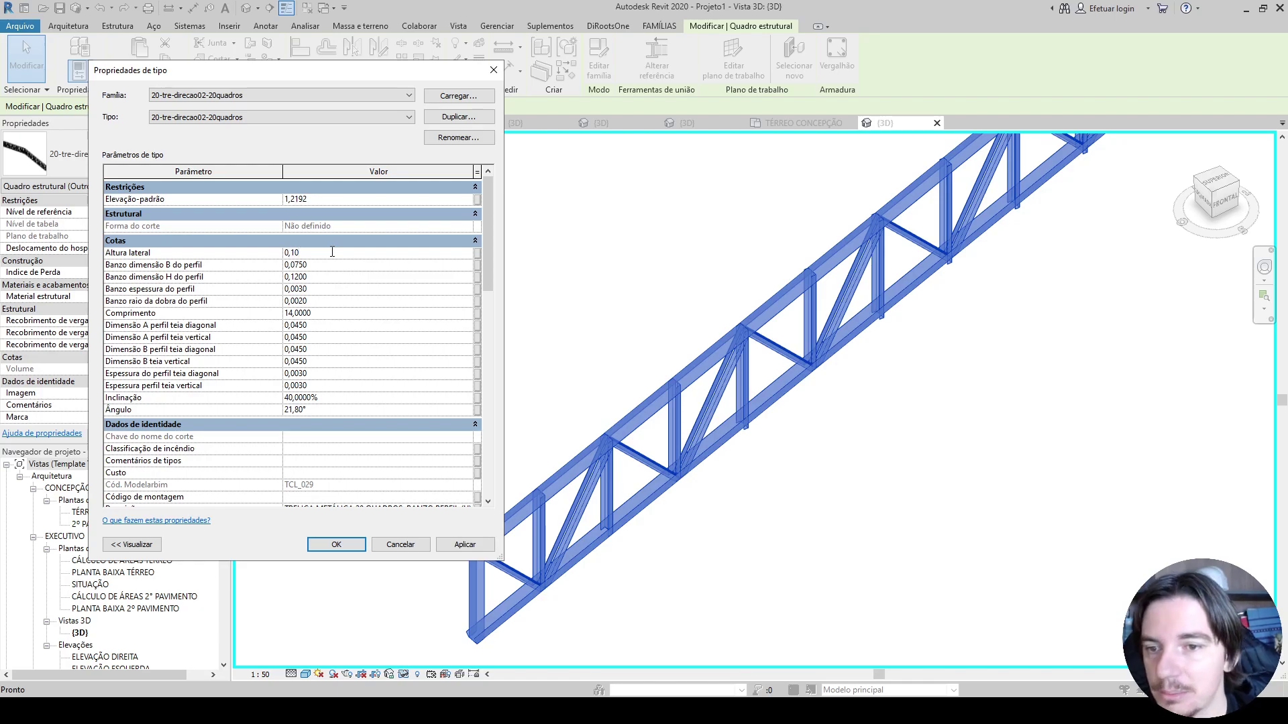
pyautogui.click(329, 399)
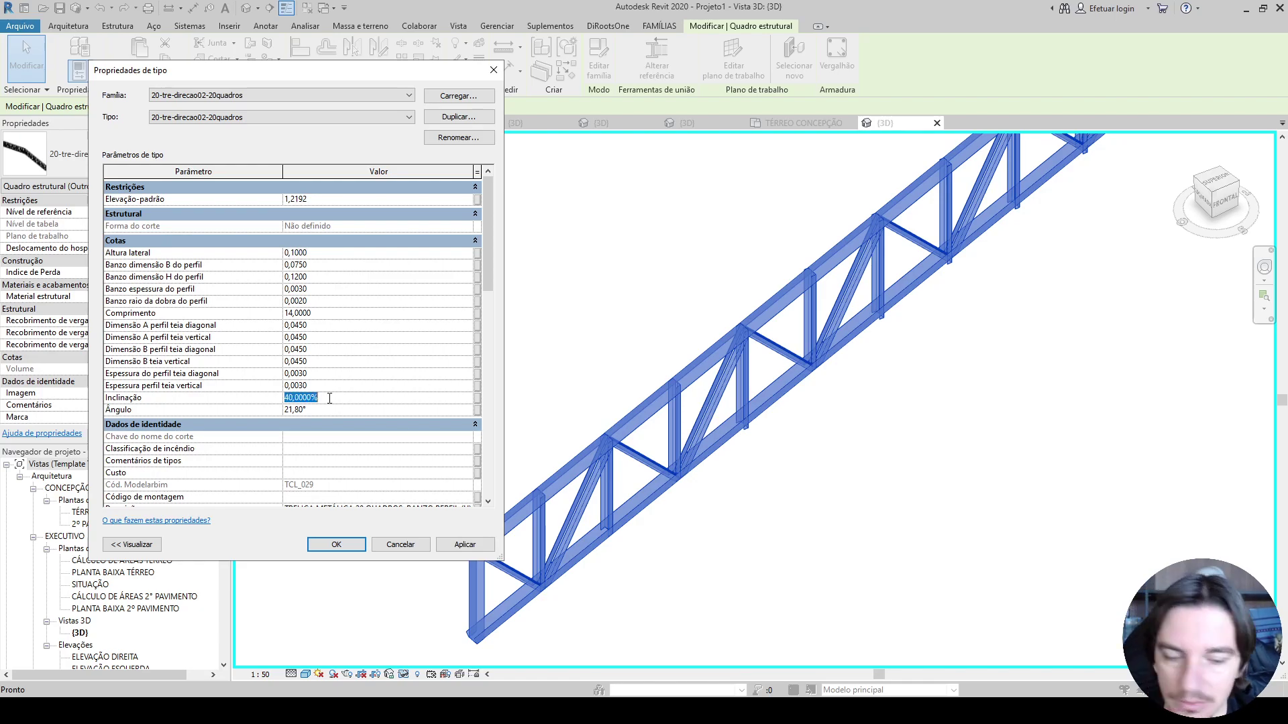
pyautogui.write('70')
pyautogui.click(356, 544)
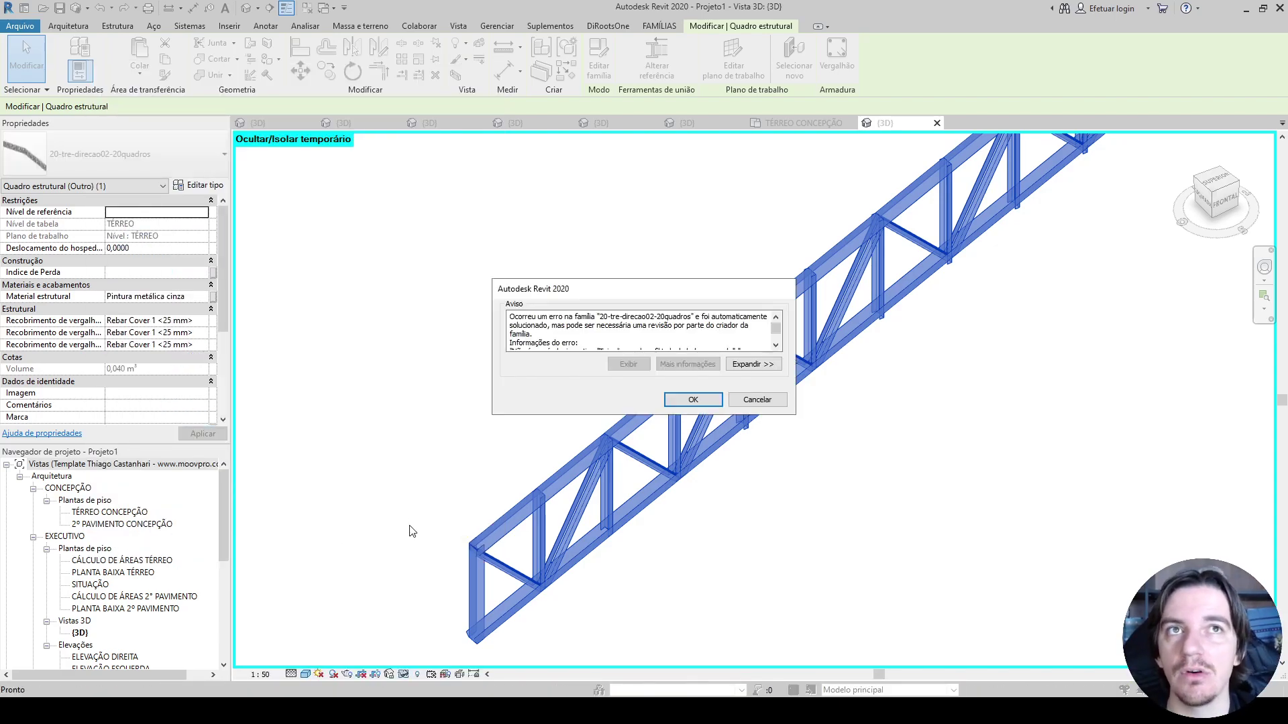
pyautogui.click(694, 401)
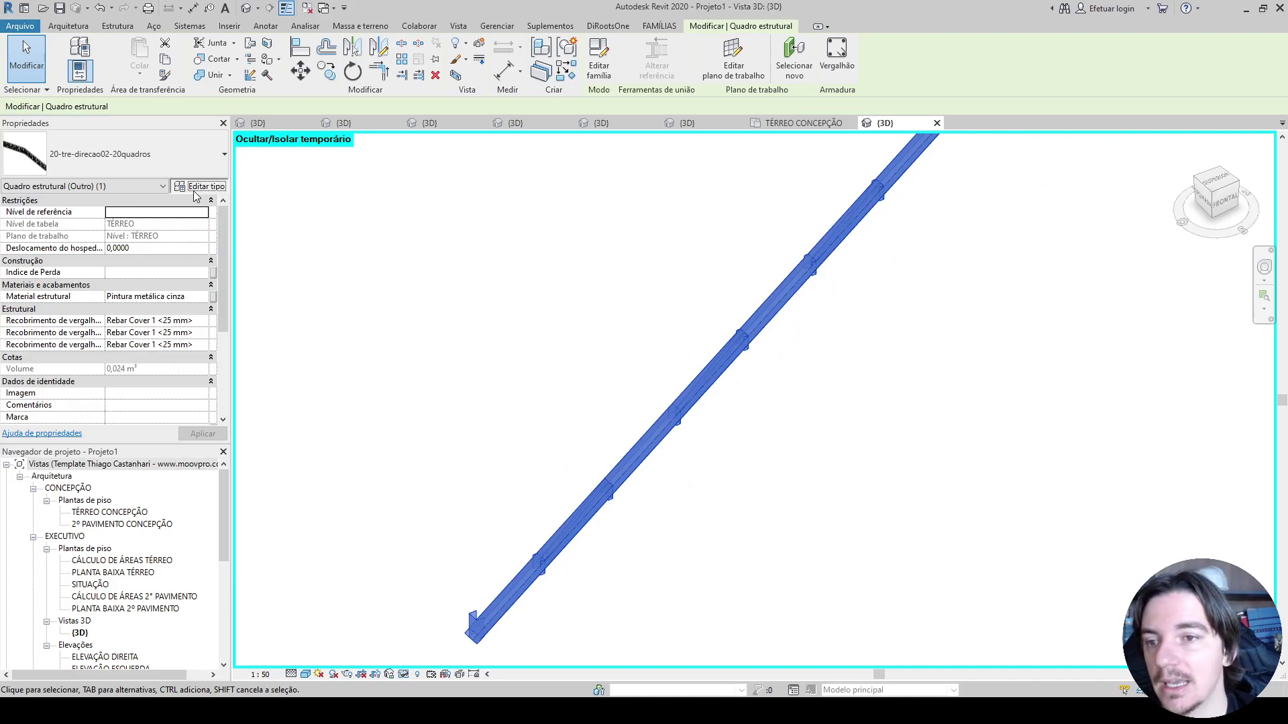
# Step: Review the truss's type dimensions once more and delete the isolated truss from the project
pyautogui.click(196, 187)
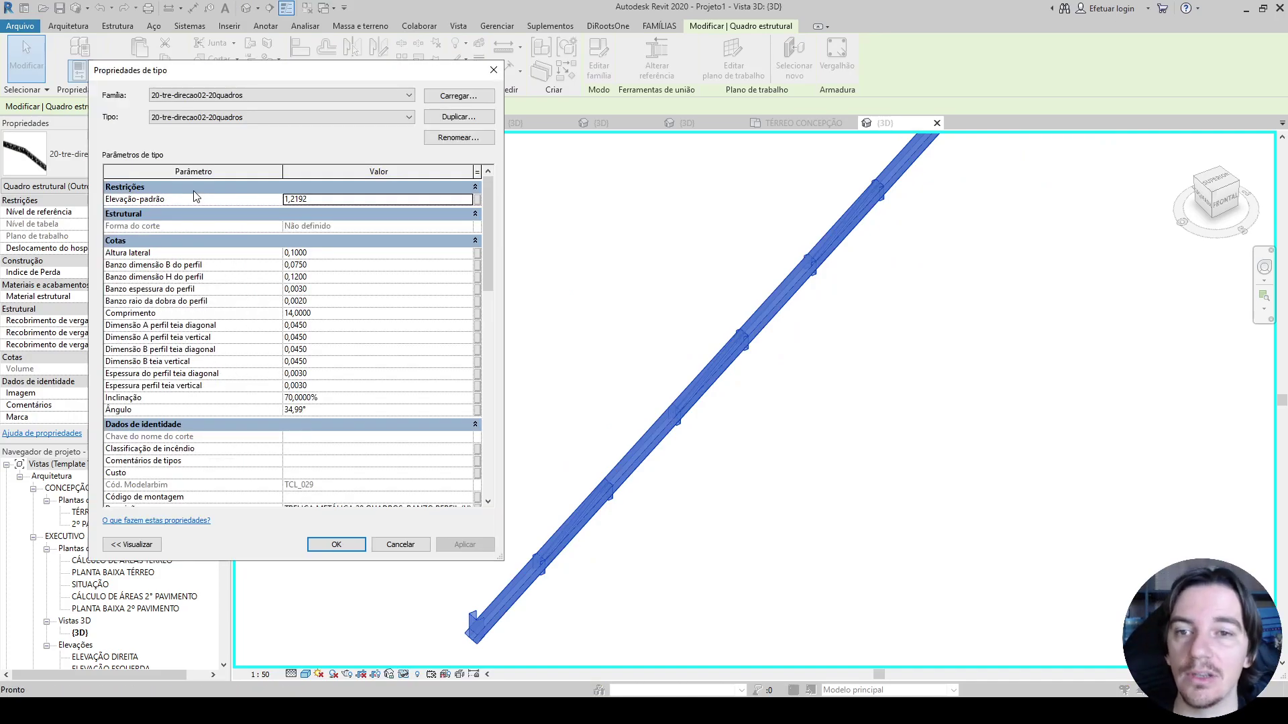
pyautogui.click(493, 69)
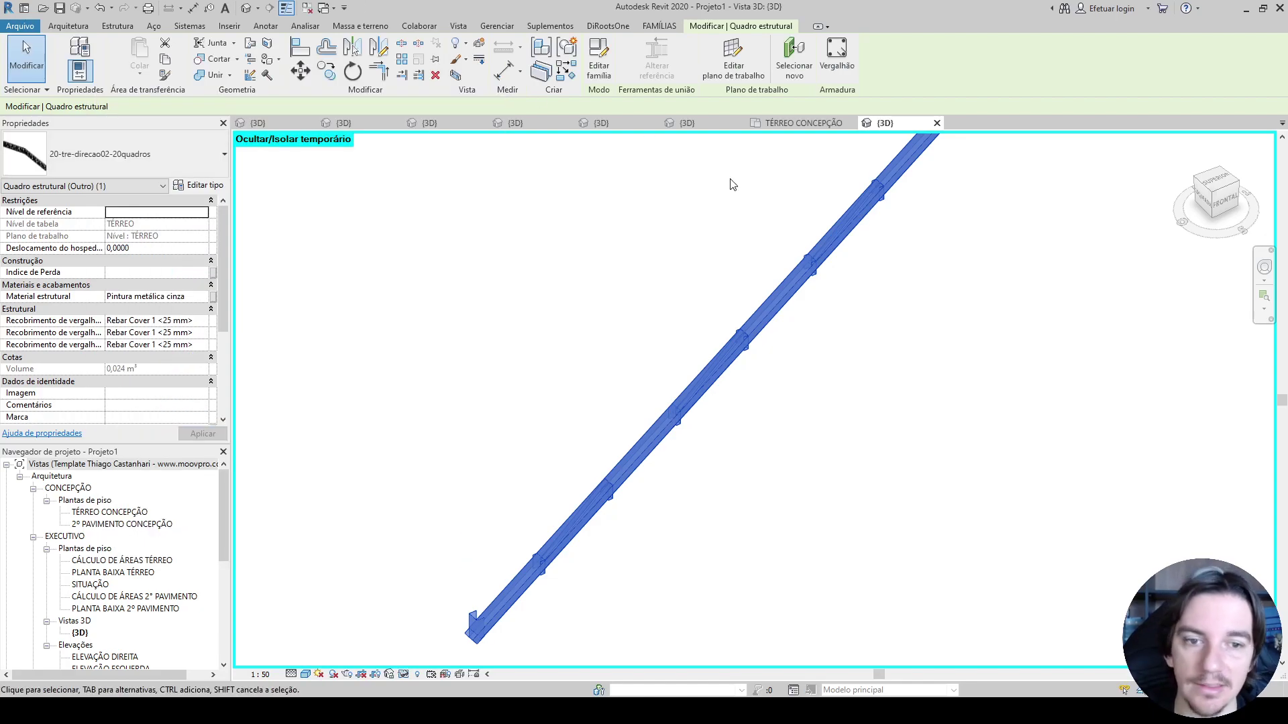
pyautogui.press('Delete')
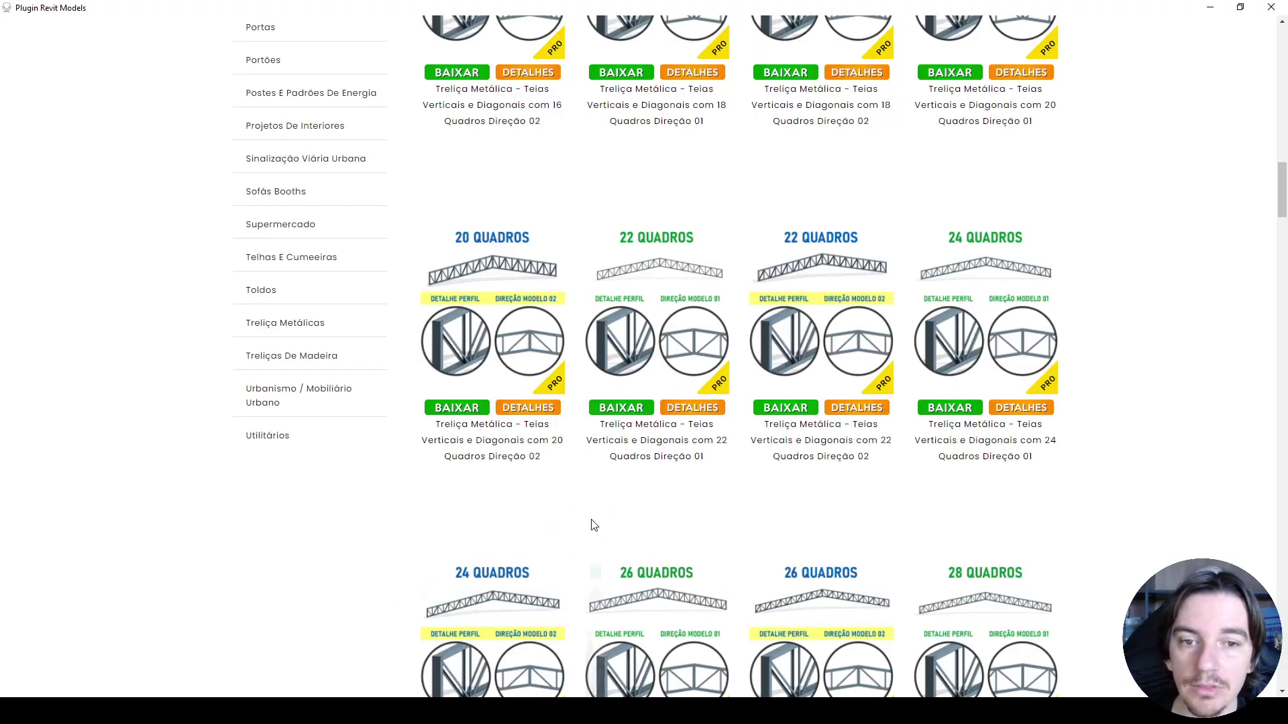
# Step: Switch to Plugin Revit Models and look through the Treliça Metálicas families, from two-slope trusses to straight-base and beam models
pyautogui.scroll(-10, 717, 247)
pyautogui.scroll(-5, 717, 248)
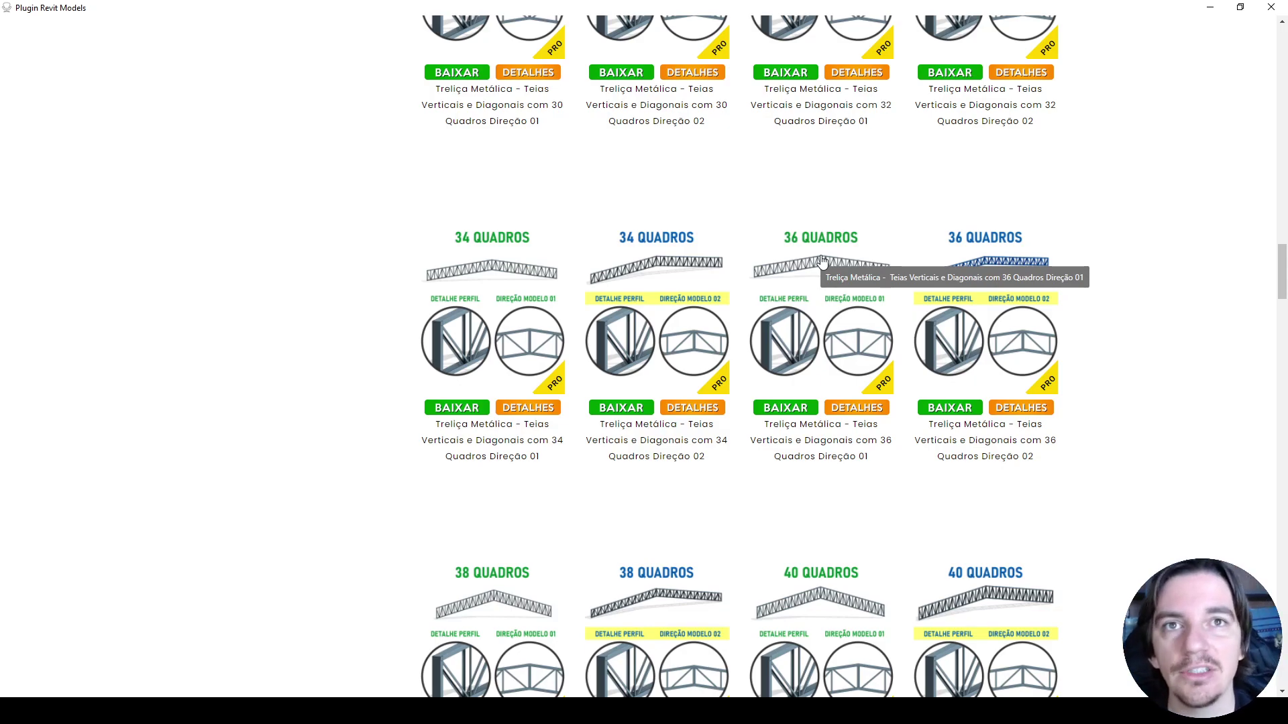
pyautogui.scroll(-10, 603, 315)
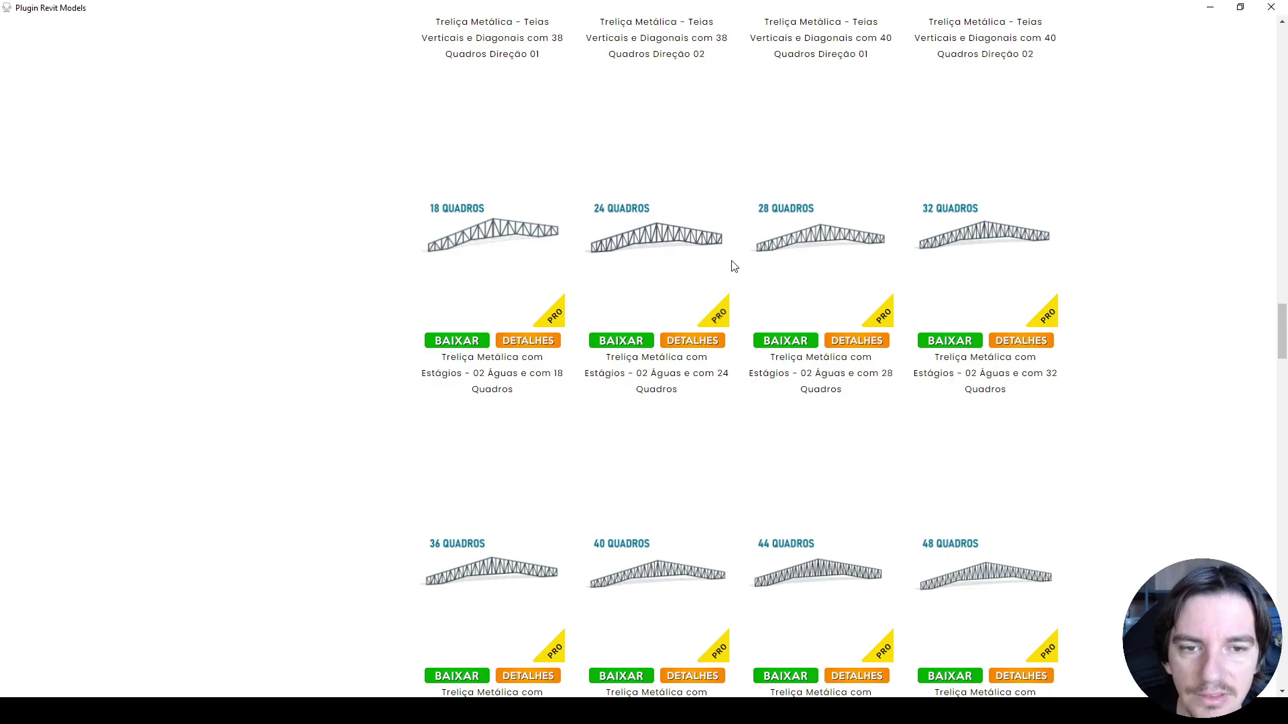
pyautogui.scroll(-4, 990, 256)
pyautogui.scroll(-20, 990, 255)
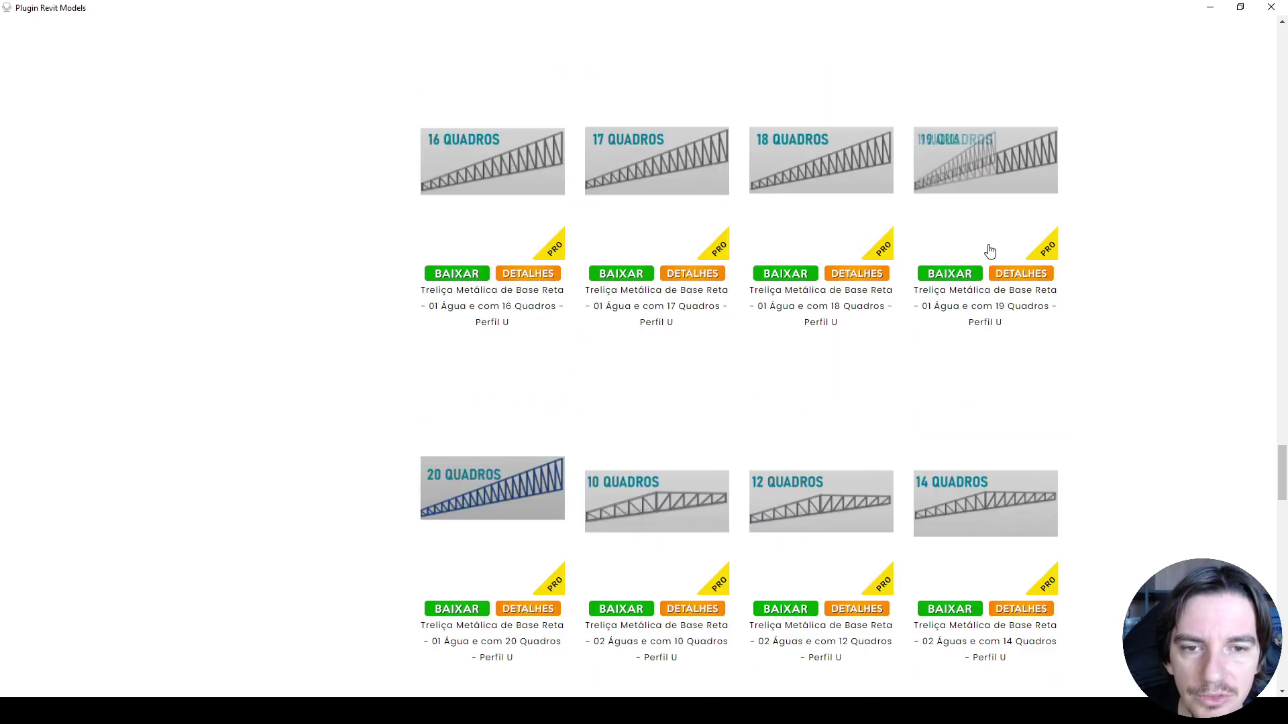
pyautogui.scroll(-13, 990, 251)
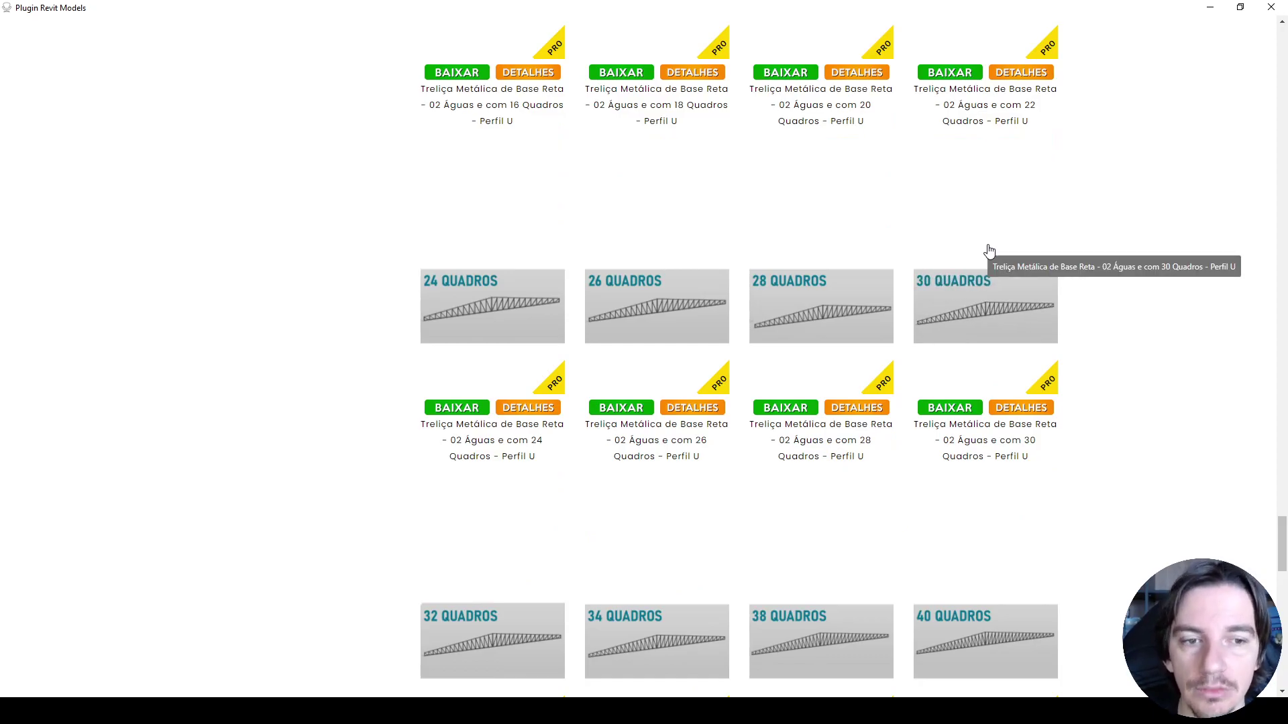
pyautogui.scroll(-20, 990, 250)
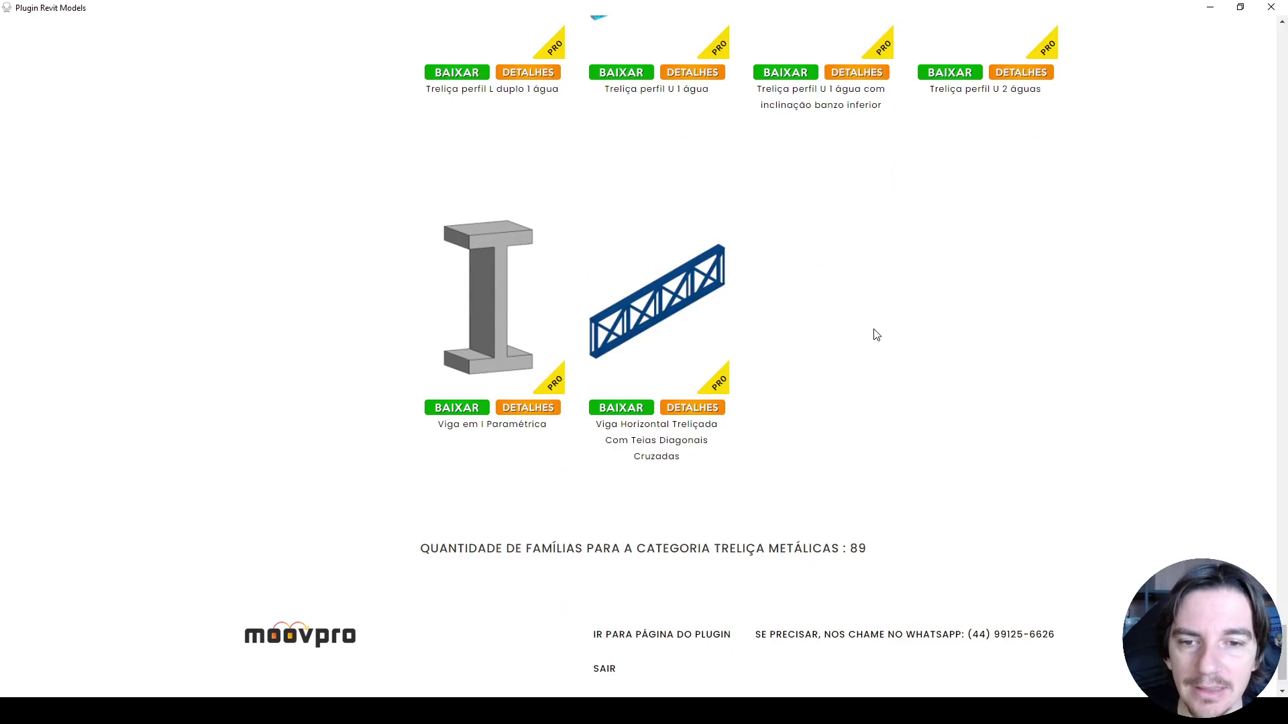
pyautogui.scroll(20, 877, 336)
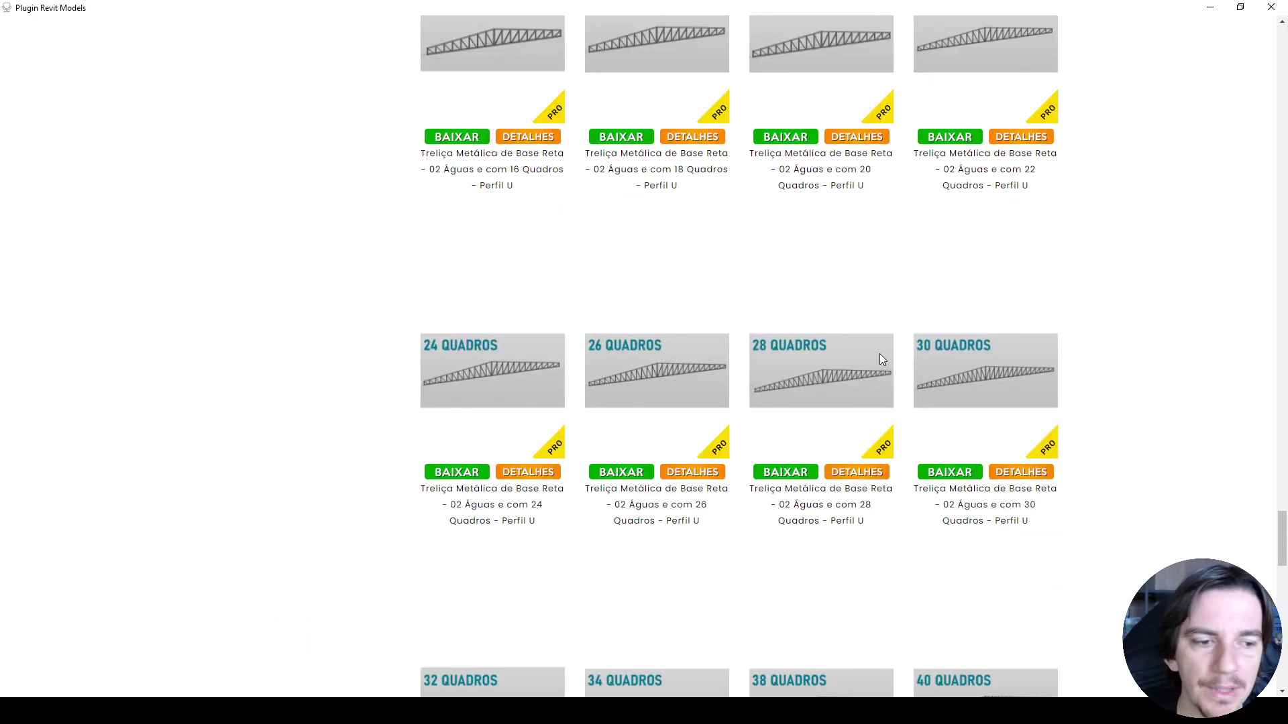
pyautogui.scroll(20, 192, 493)
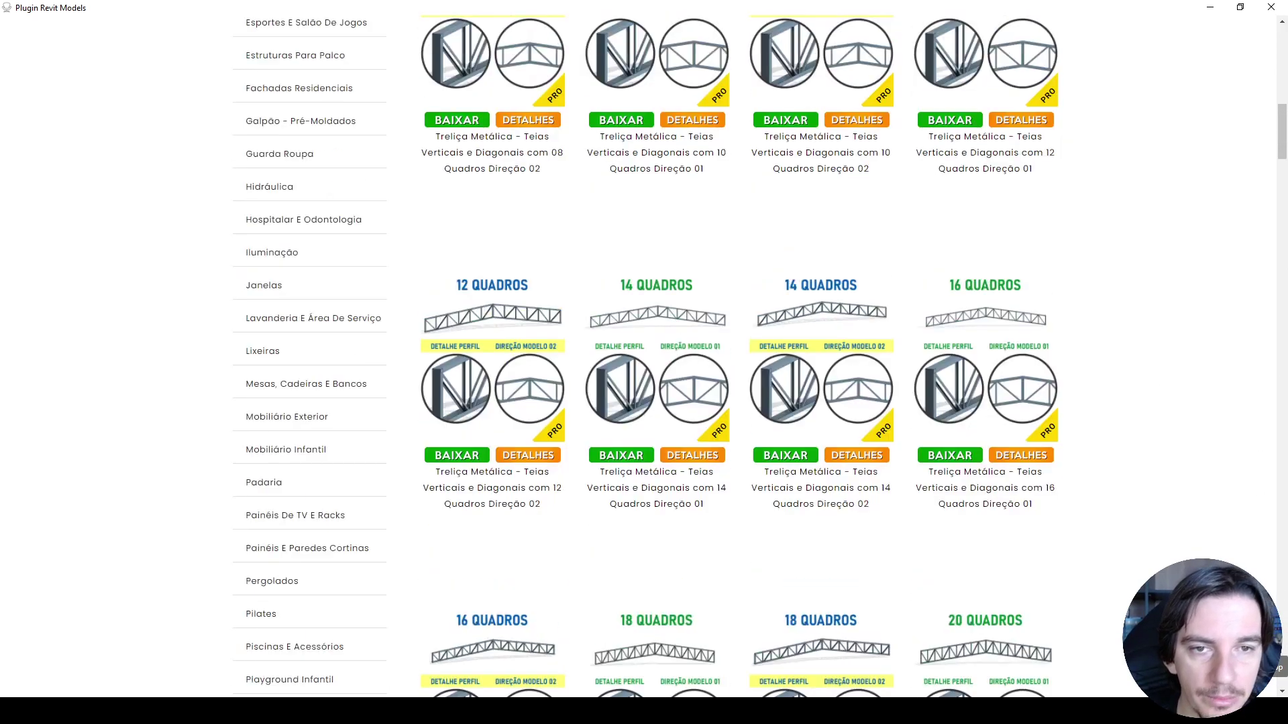
# Step: Open the Galpão - Pré-Moldados category and look through its warehouse structures and precast pillar families
pyautogui.scroll(-10, 186, 486)
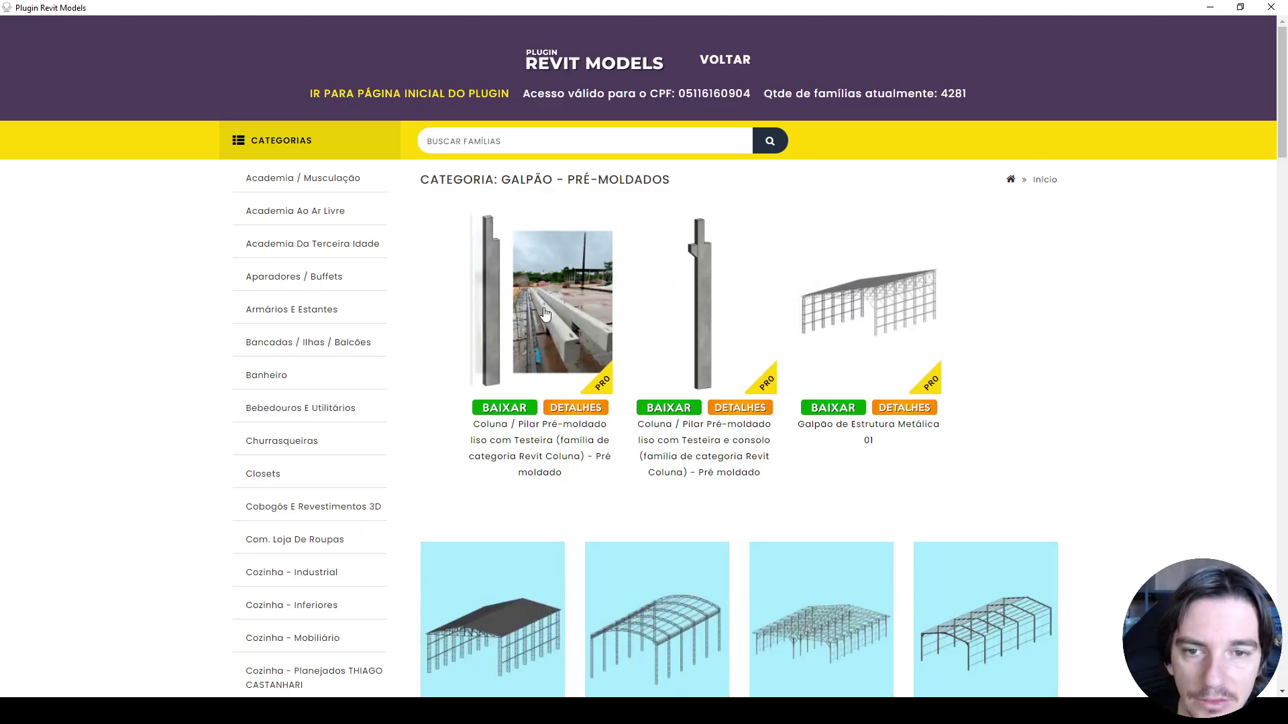
pyautogui.scroll(-4, 695, 291)
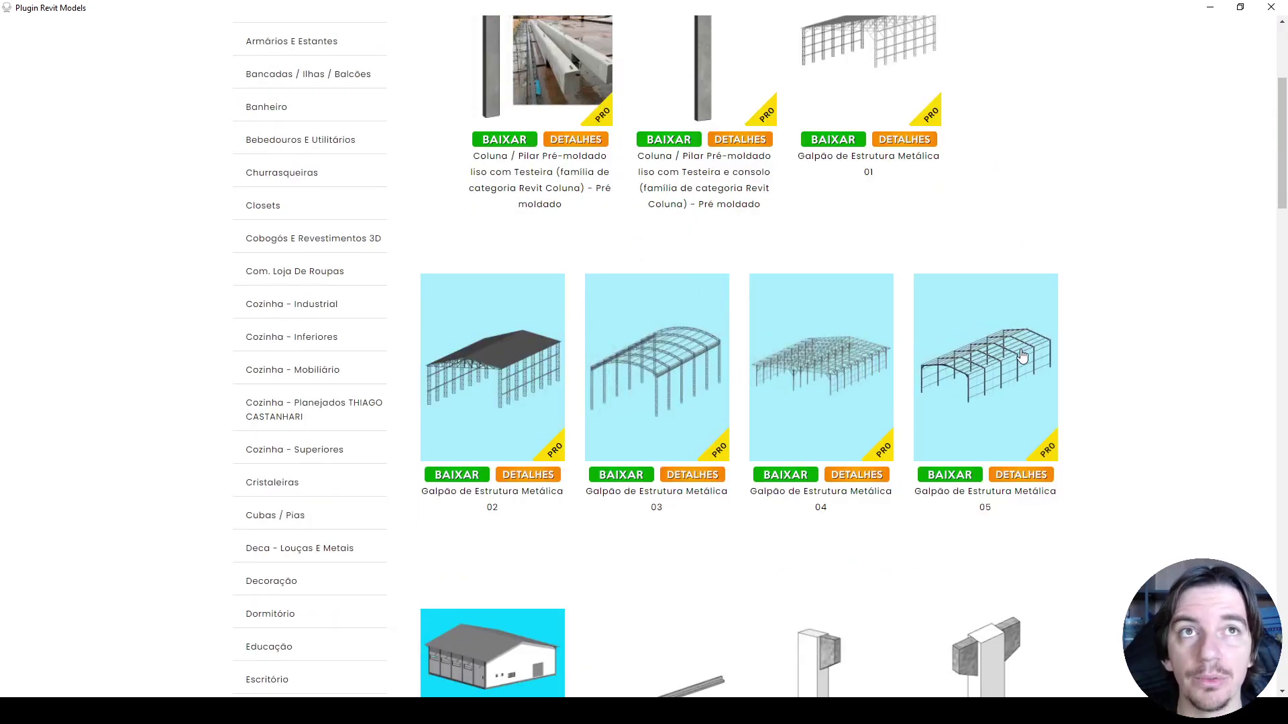
pyautogui.scroll(-4, 727, 337)
pyautogui.scroll(-4, 727, 338)
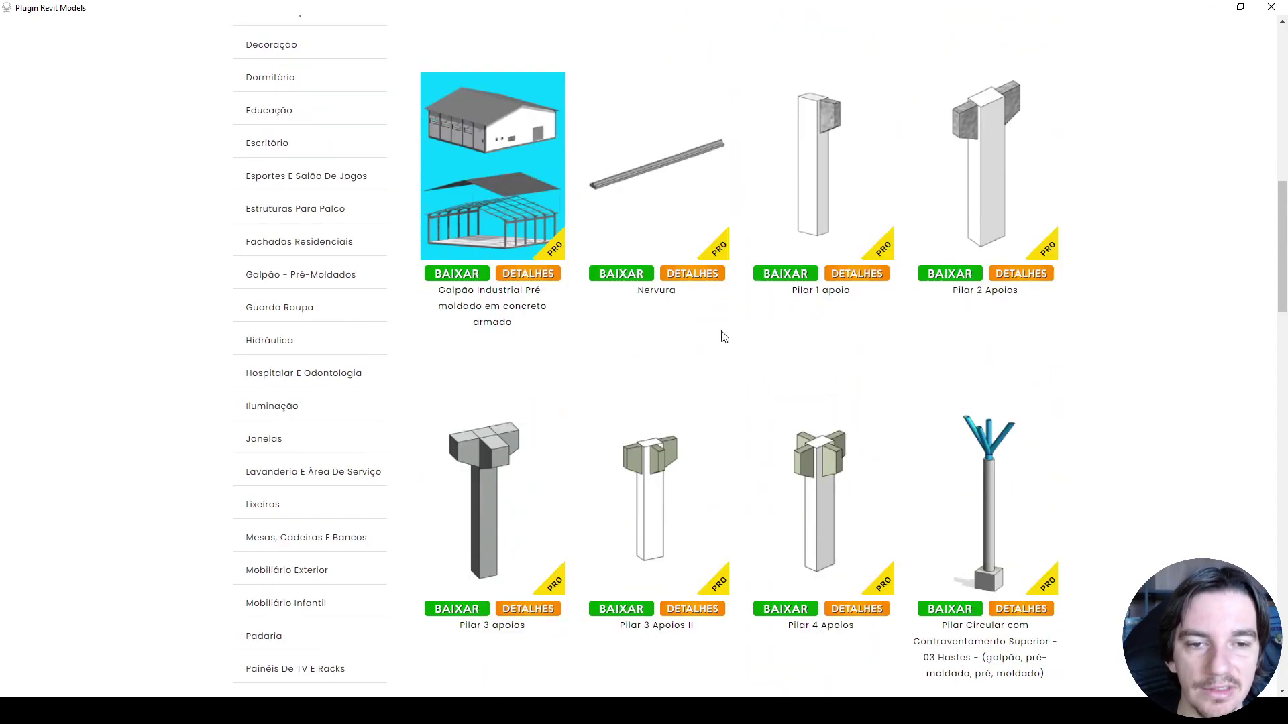
pyautogui.scroll(-7, 874, 246)
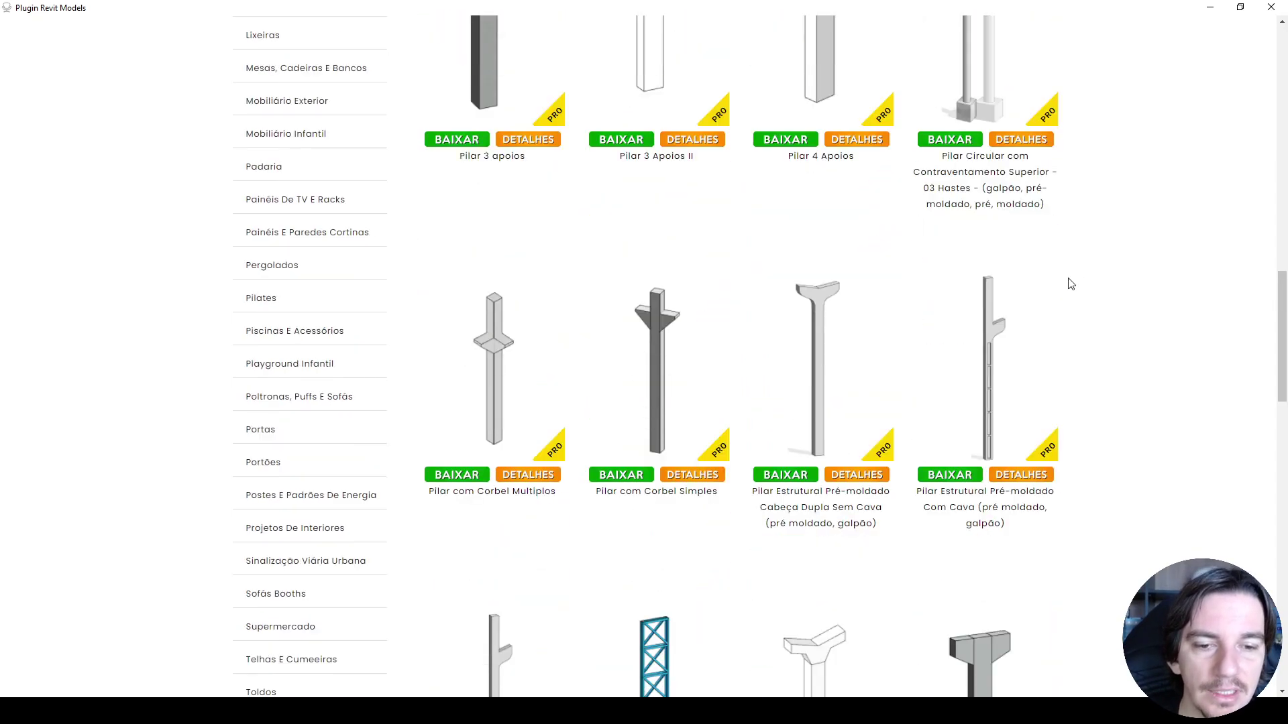
# Step: Look through the remaining precast pillar, tile support and beam families to the end of the Galpão - Pré-Moldados category
pyautogui.scroll(-6, 554, 336)
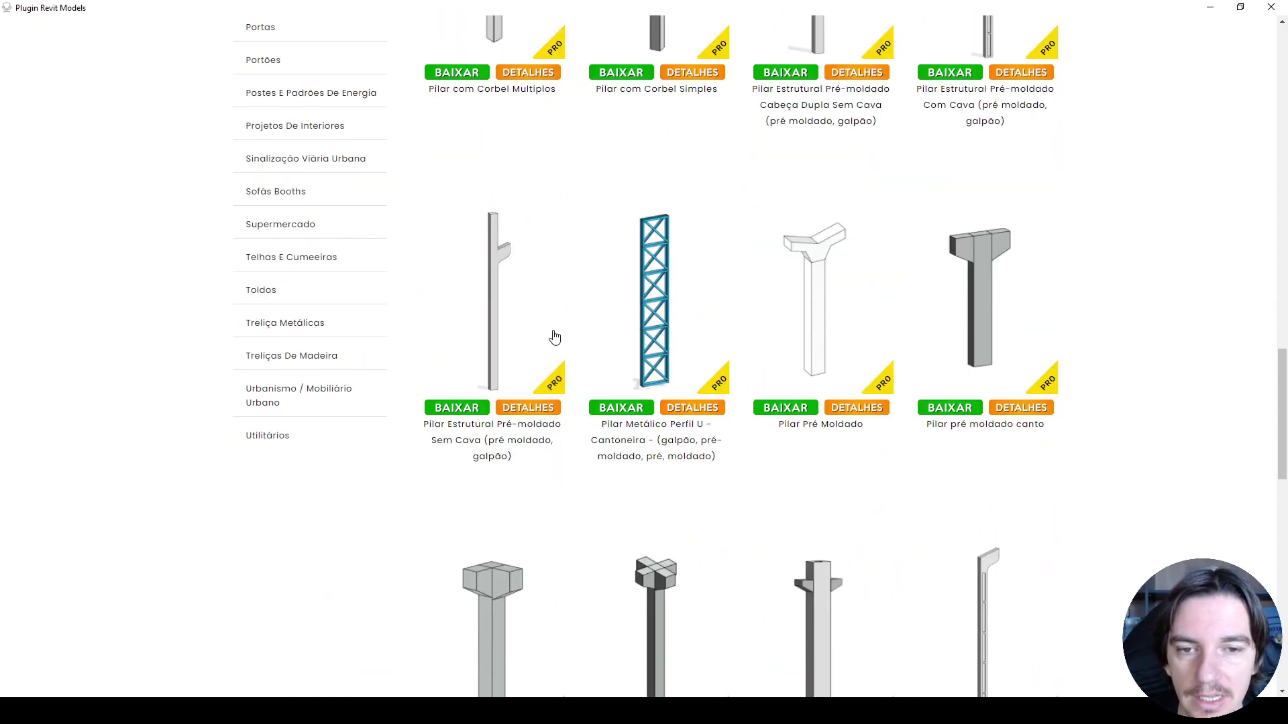
pyautogui.scroll(-3, 986, 262)
pyautogui.scroll(-8, 1059, 272)
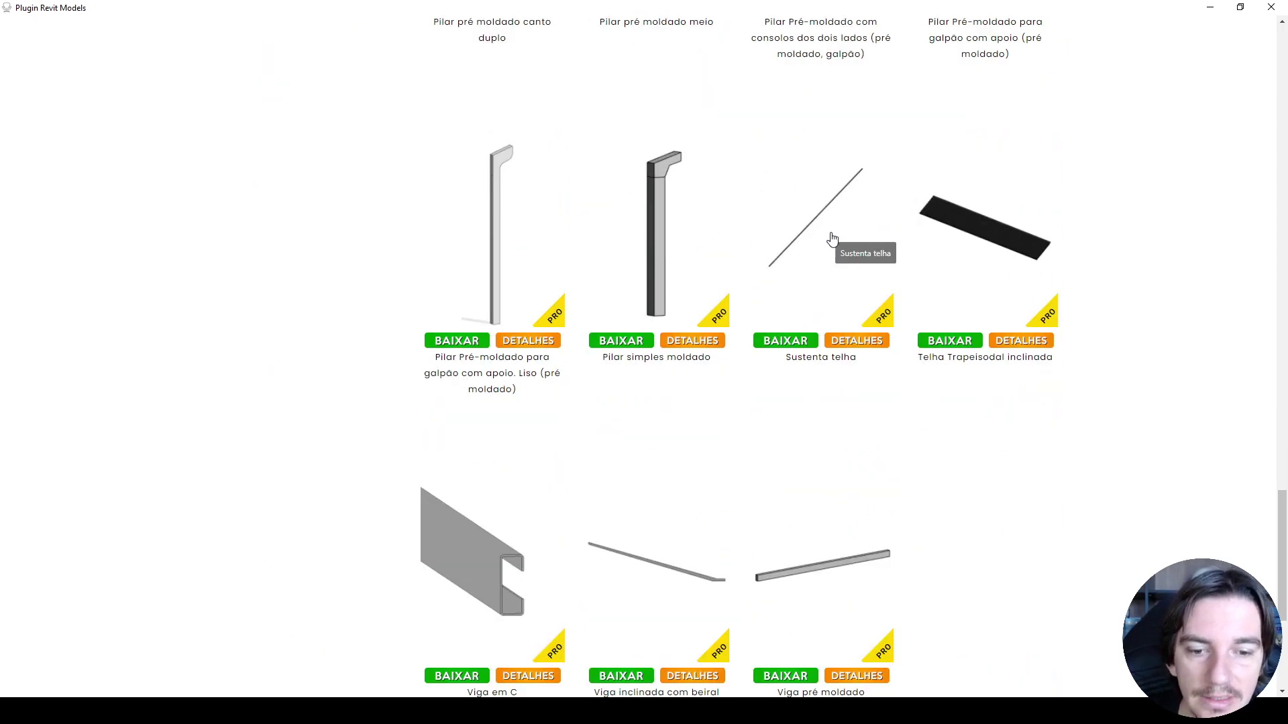
pyautogui.scroll(-4, 837, 238)
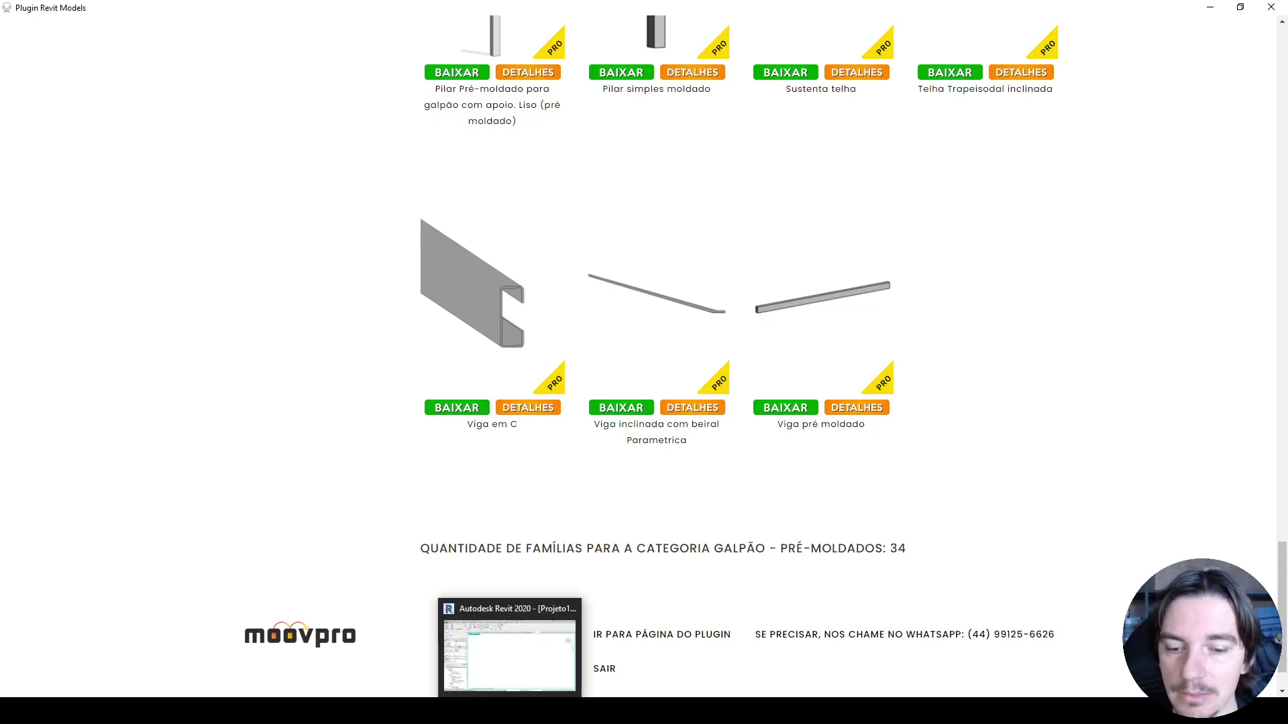
# Step: Switch to the GALPAOTUTORIAL project in Revit, dismiss the save reminder, and temporarily hide all the roof tile groups
pyautogui.click(511, 711)
pyautogui.click(278, 126)
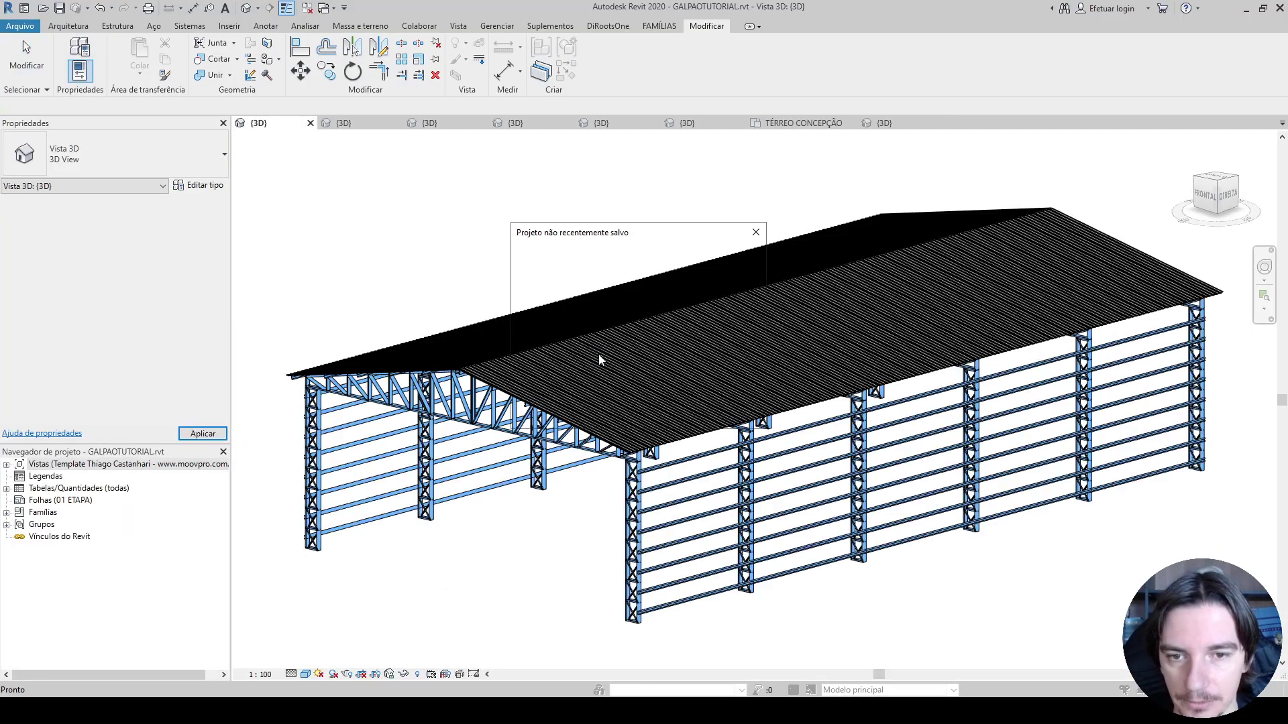
pyautogui.click(756, 232)
pyautogui.click(529, 401)
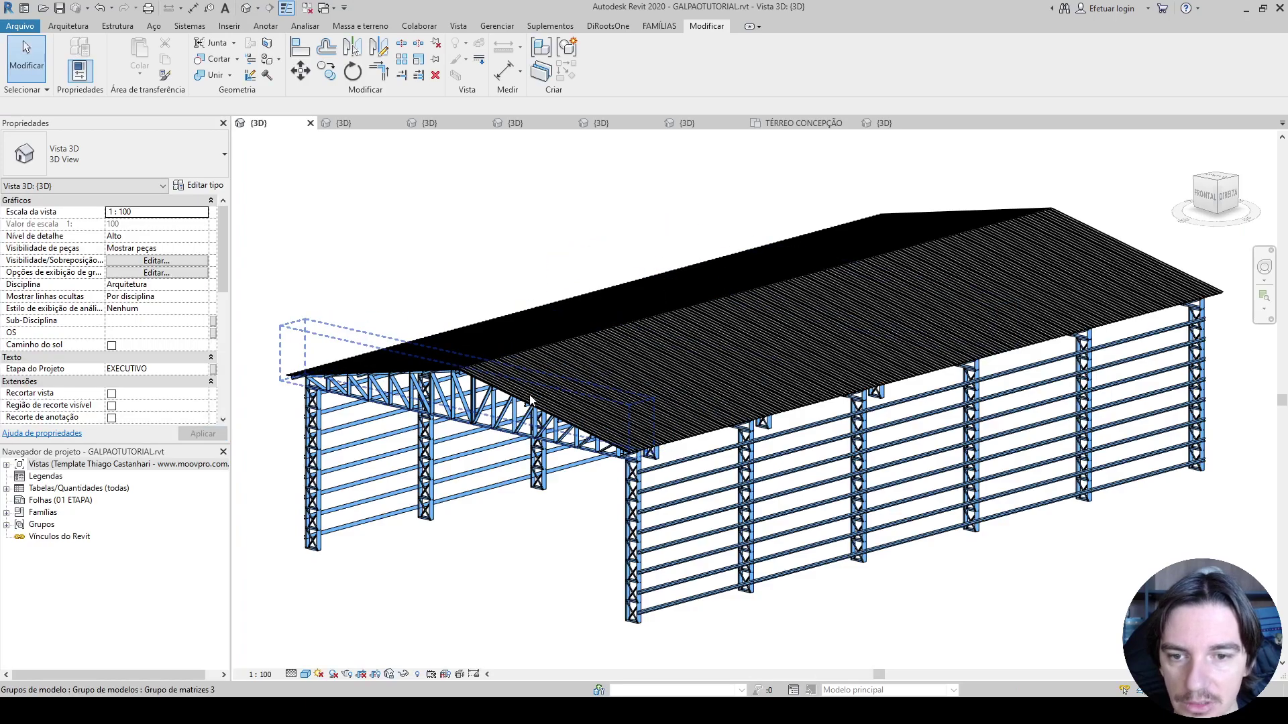
pyautogui.press('s')
pyautogui.press('a')
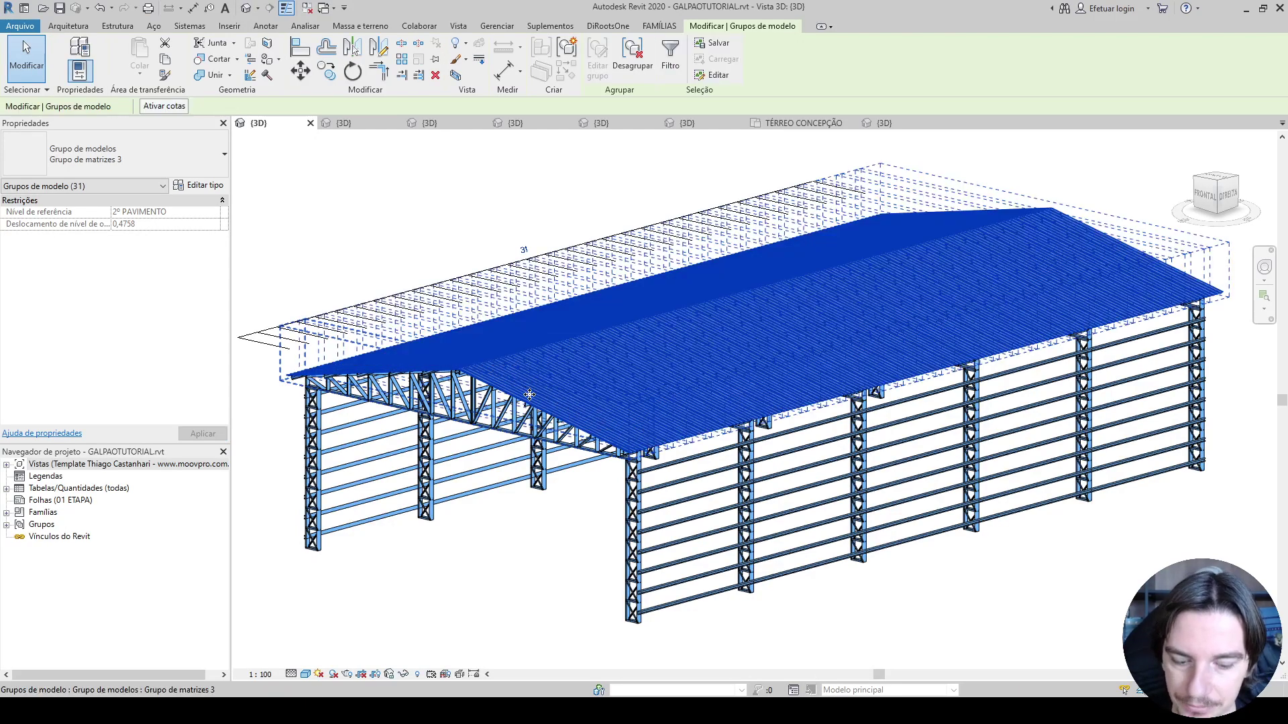
pyautogui.press('h')
pyautogui.press('h')
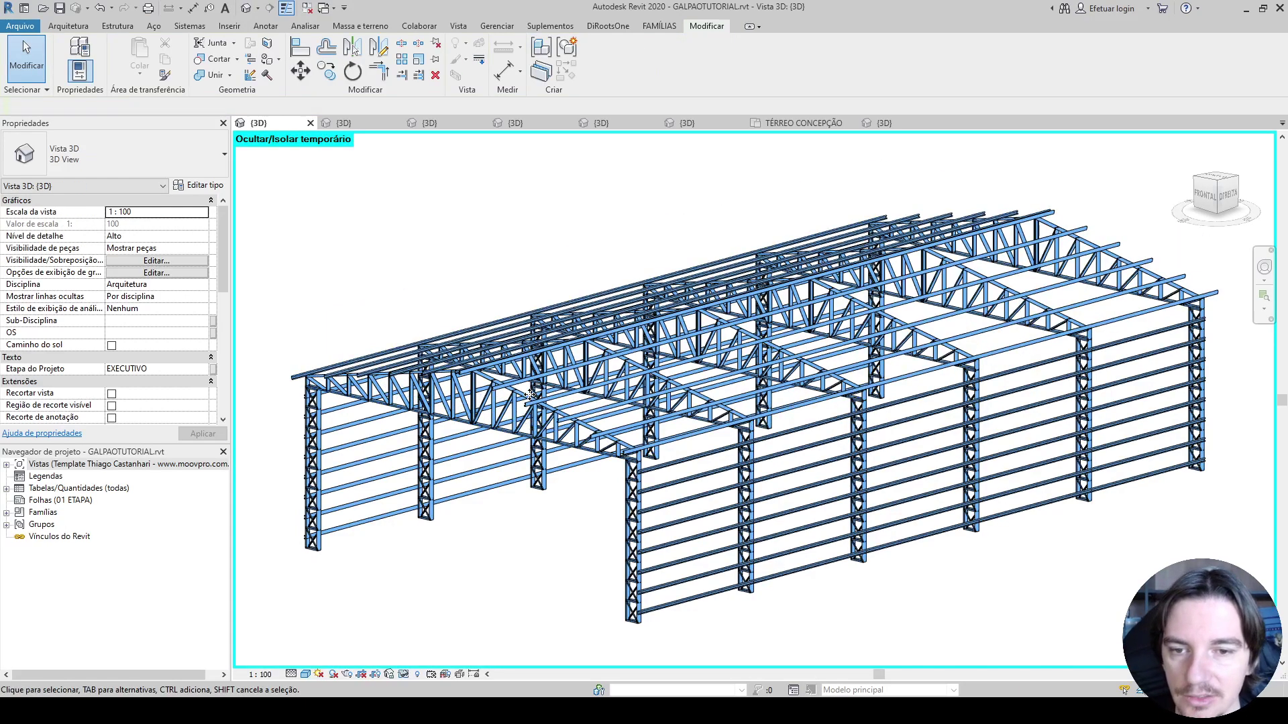
# Step: Select all the roof purlin groups, and examine the end profile of a single viga-c-thiagocastanhari beam on the front truss
pyautogui.scroll(5, 621, 394)
pyautogui.scroll(1, 620, 394)
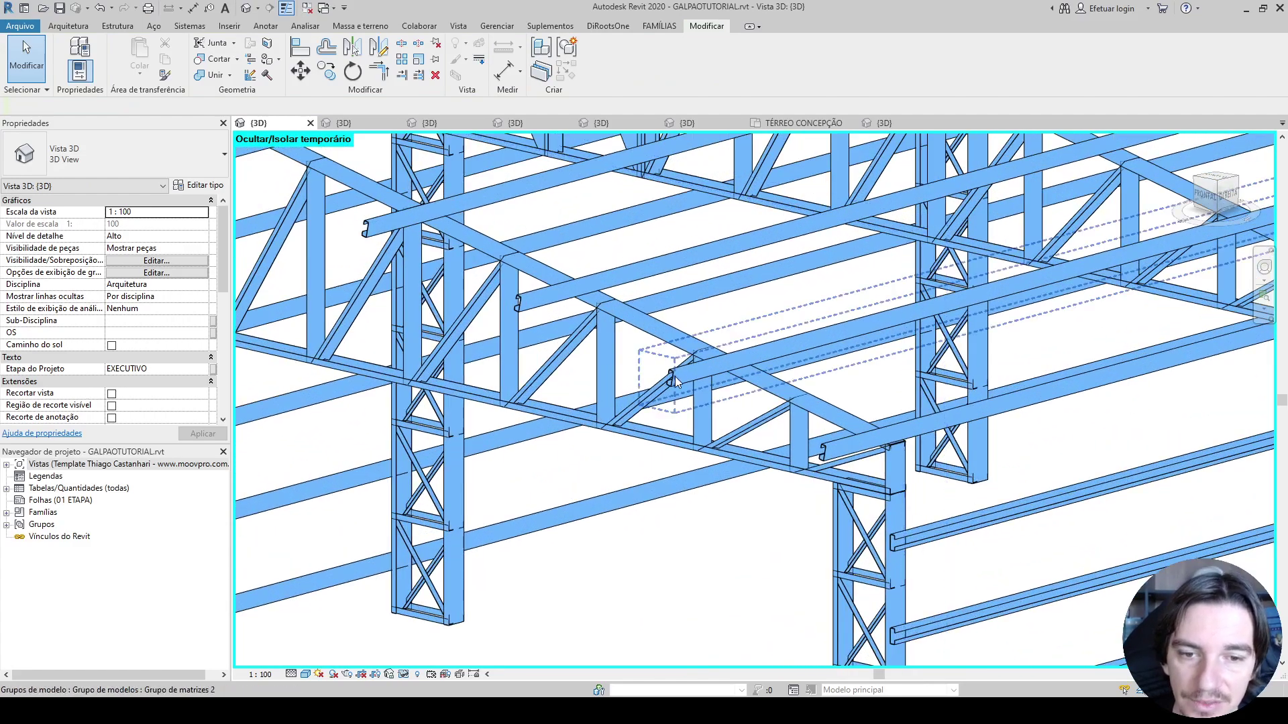
pyautogui.click(805, 343)
pyautogui.press('s')
pyautogui.press('a')
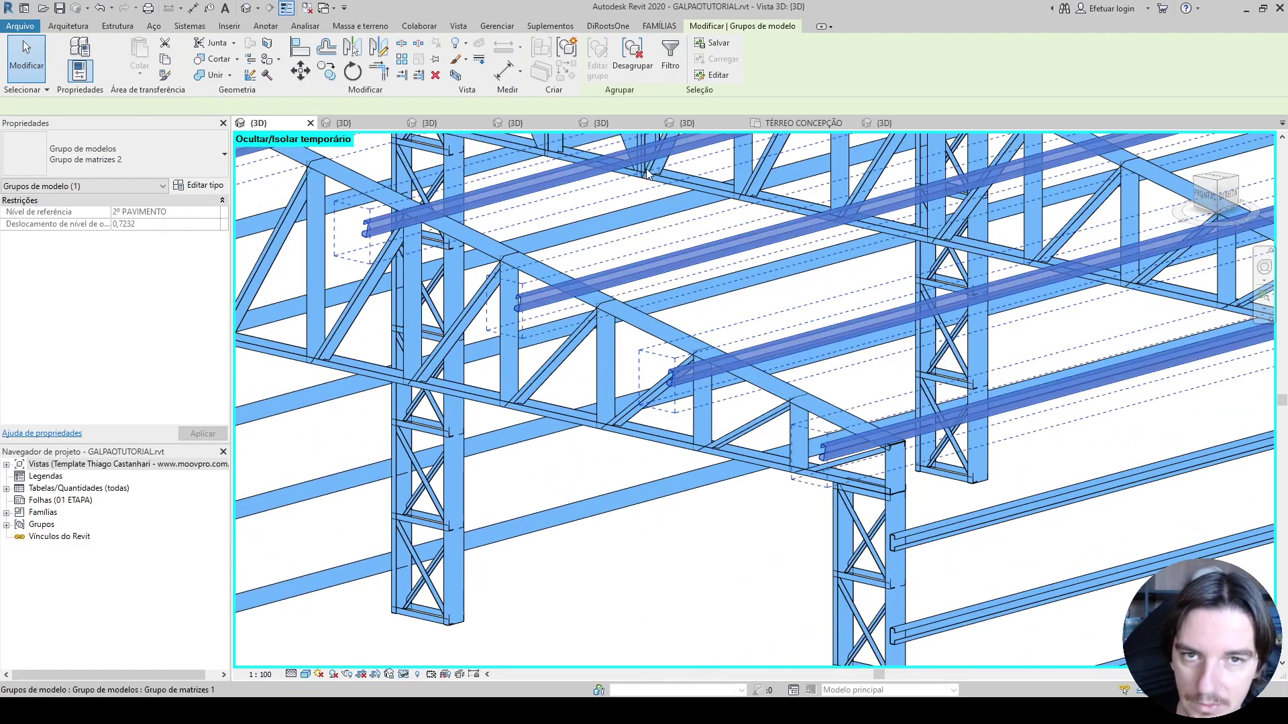
pyautogui.click(578, 524)
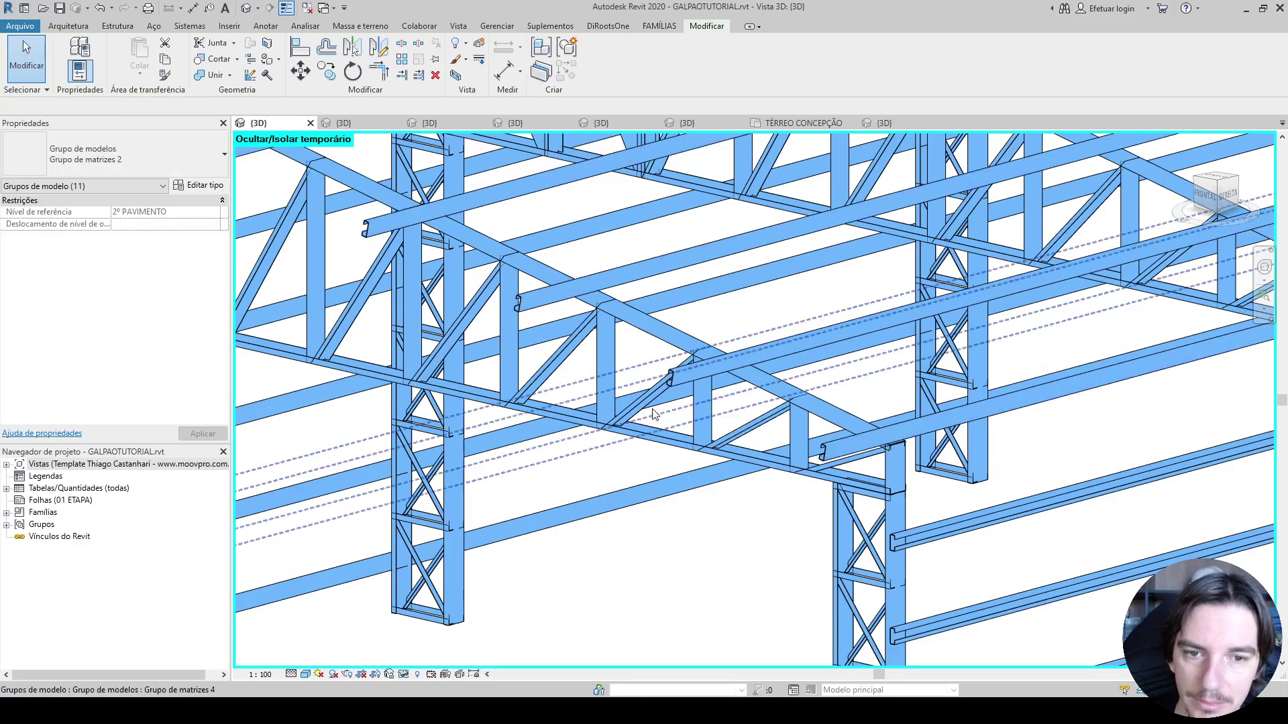
pyautogui.click(676, 374)
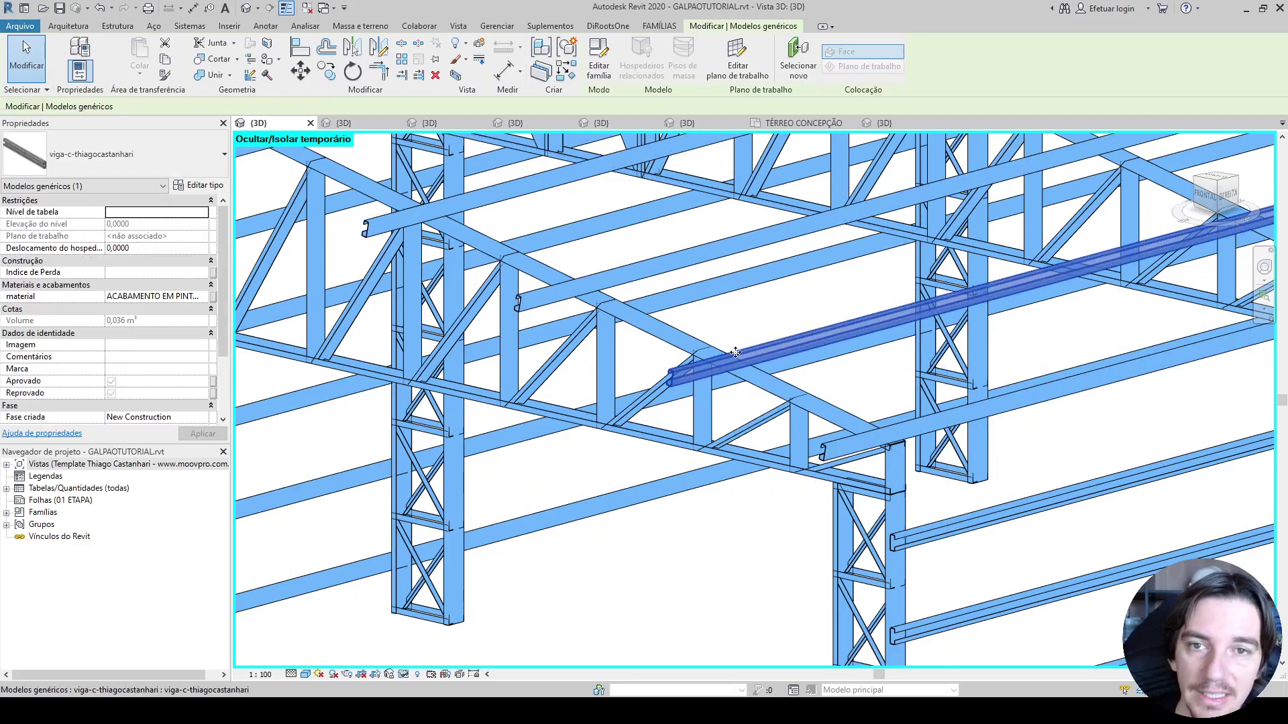
pyautogui.scroll(5, 698, 375)
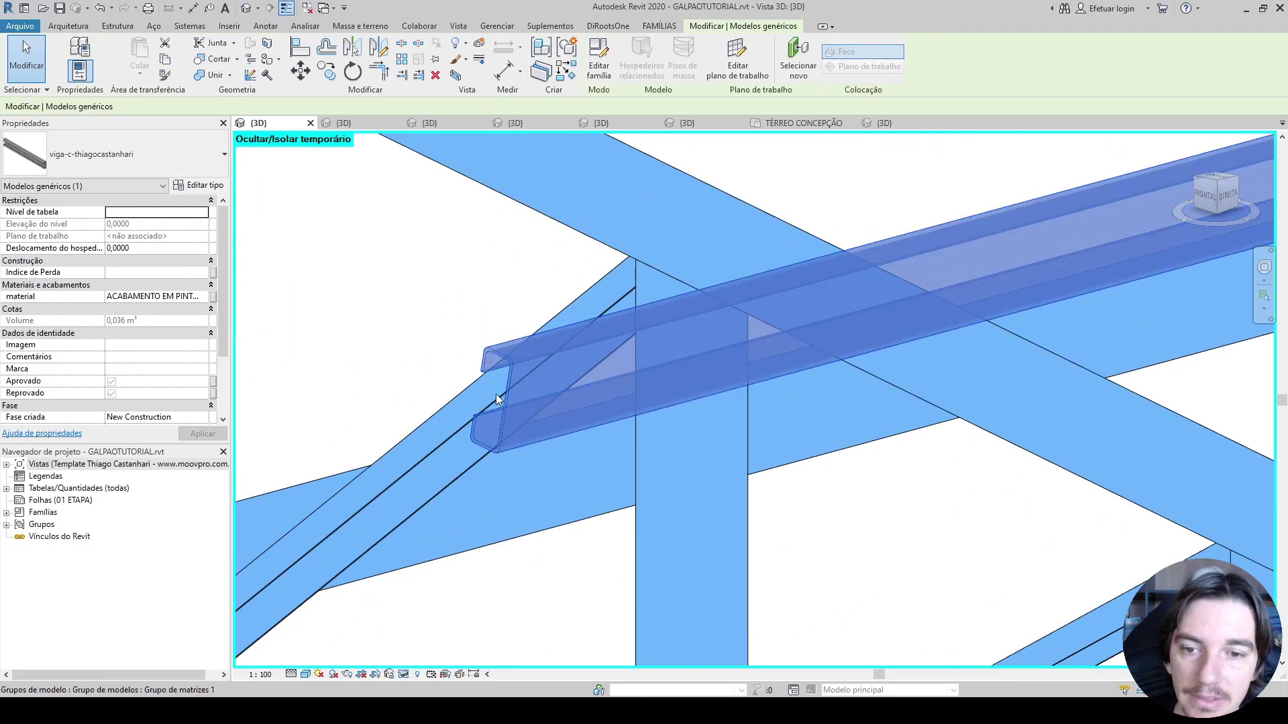
pyautogui.scroll(-6, 470, 348)
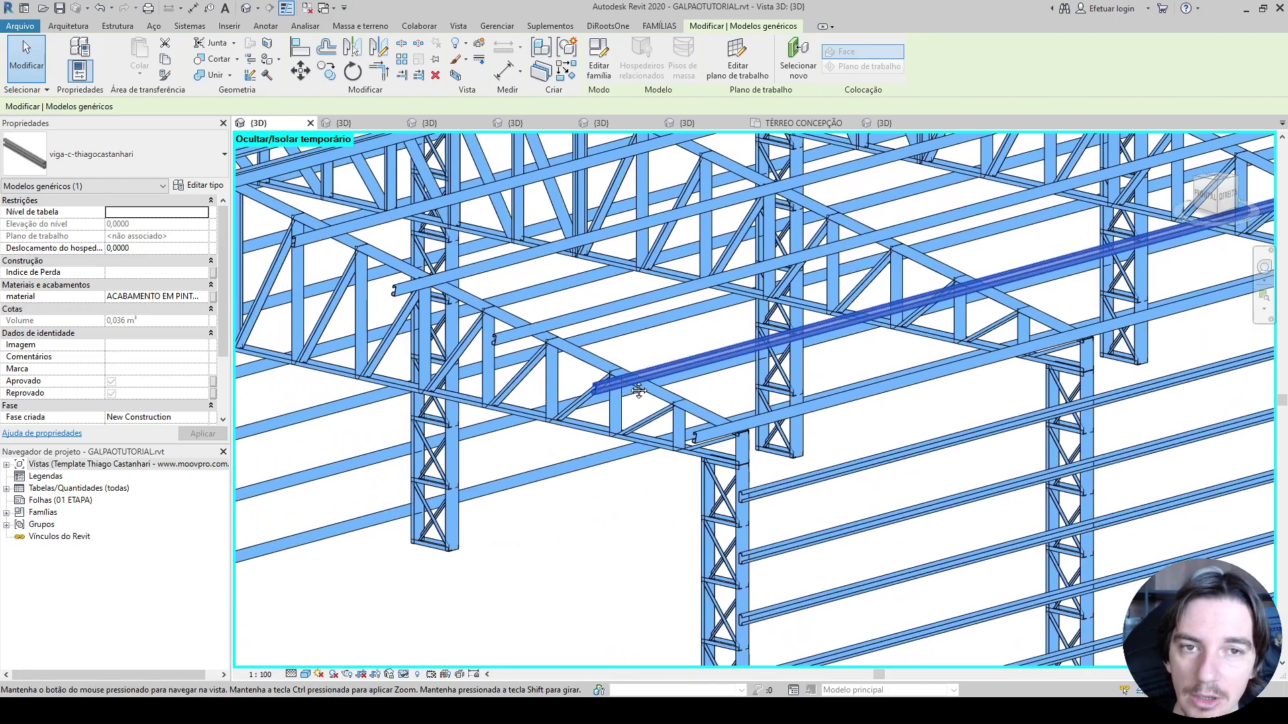
# Step: Create a similar C-beam hosted on the front truss's sloped top face, rotating its preview parallel to the existing purlins
pyautogui.press('c')
pyautogui.press('s')
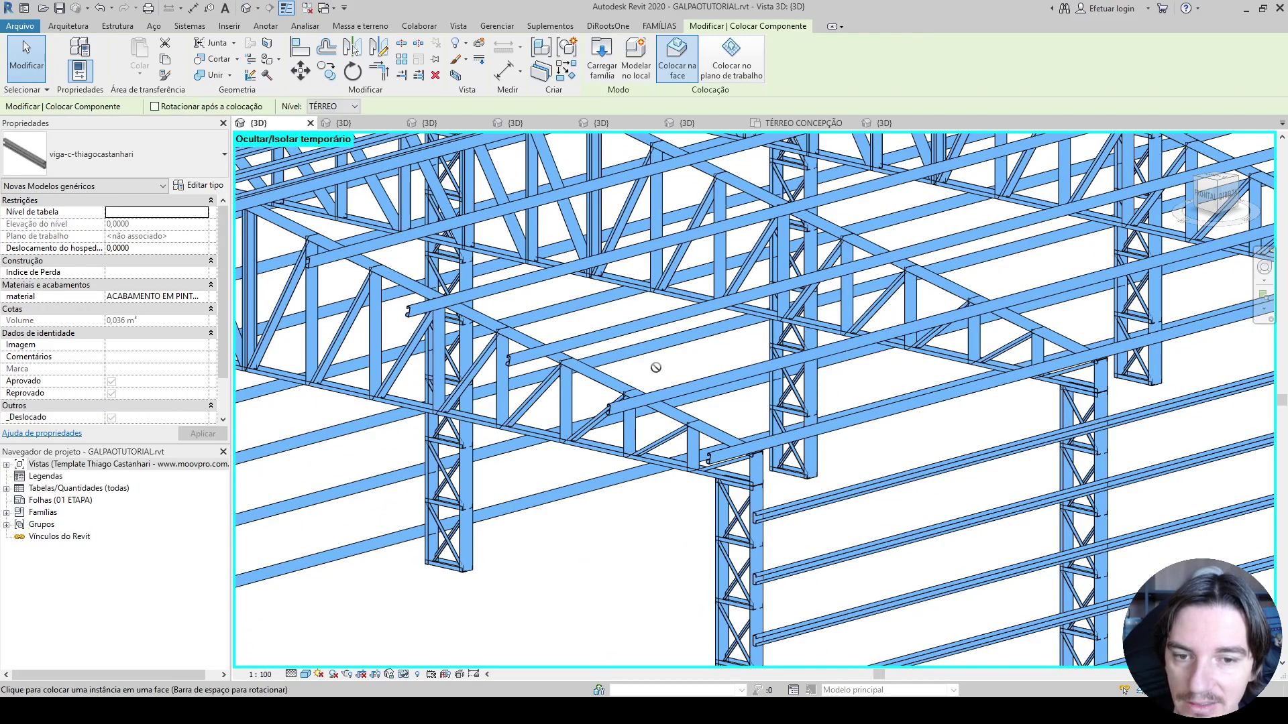
pyautogui.scroll(3, 603, 372)
pyautogui.scroll(5, 577, 371)
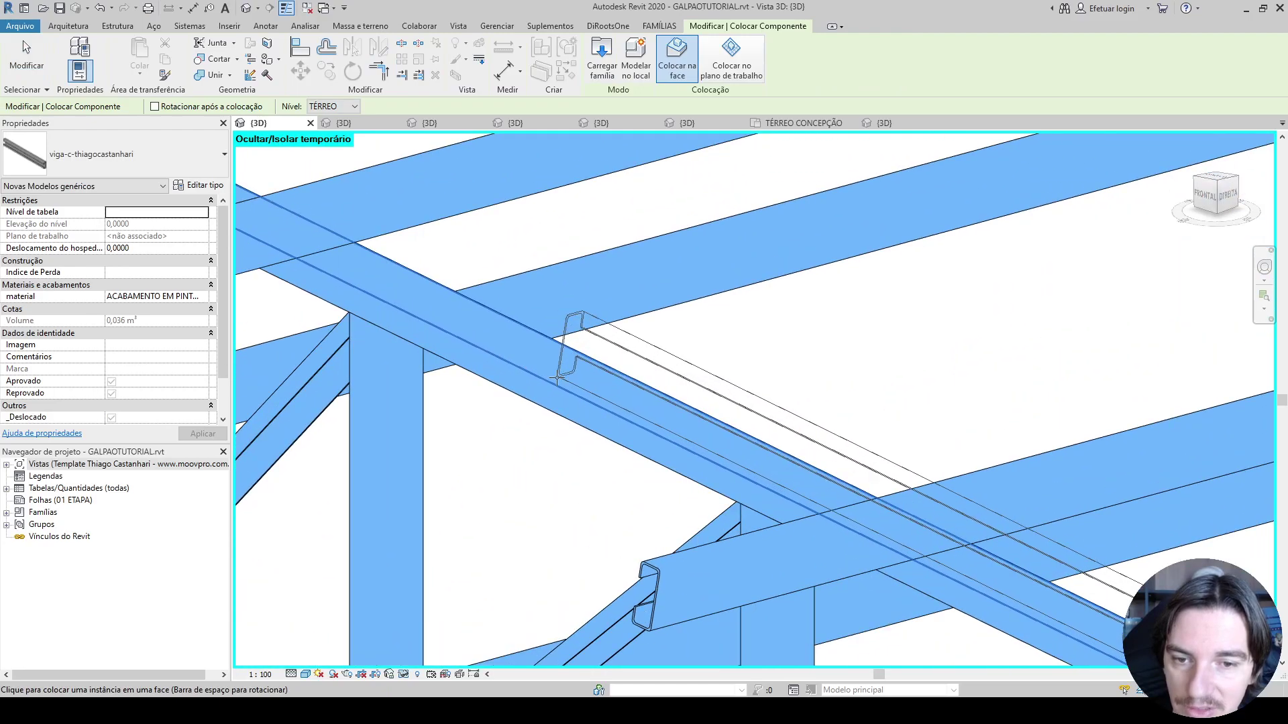
pyautogui.press('space')
pyautogui.press('space')
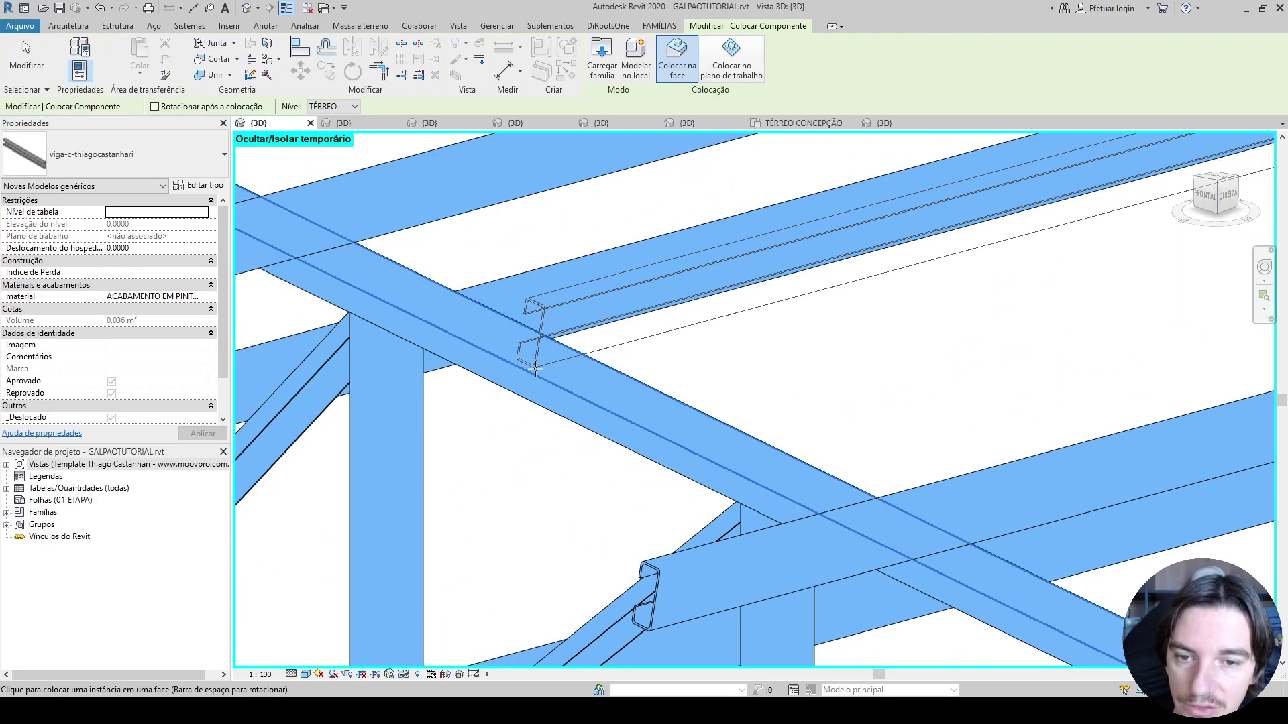
pyautogui.press('space')
pyautogui.press('space')
pyautogui.press('space')
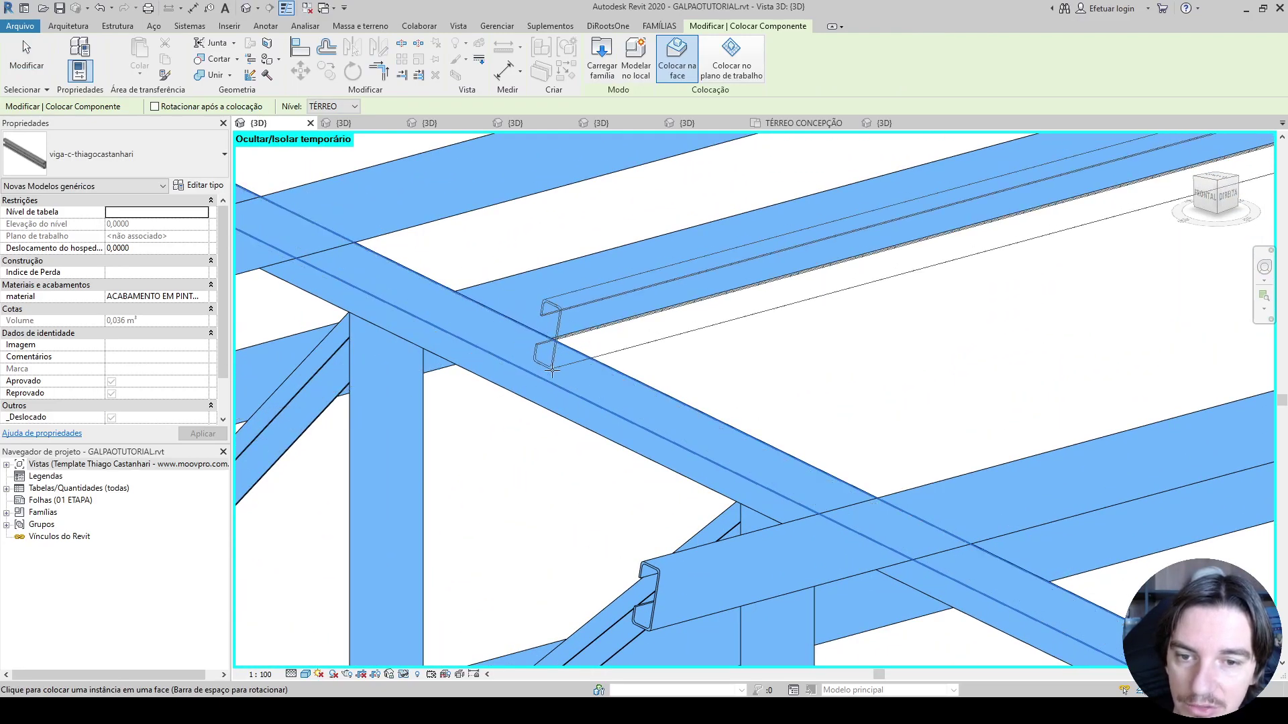
pyautogui.scroll(2, 543, 367)
pyautogui.scroll(-5, 549, 367)
pyautogui.scroll(3, 567, 379)
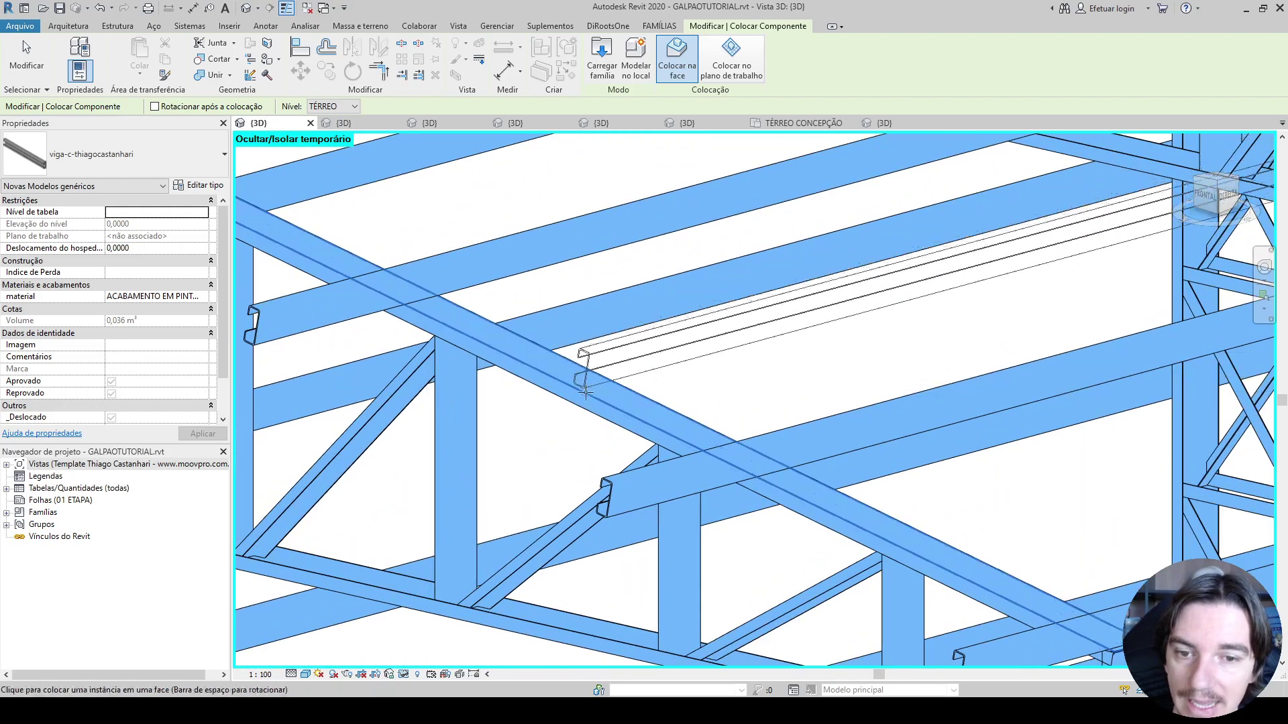
pyautogui.scroll(2, 585, 393)
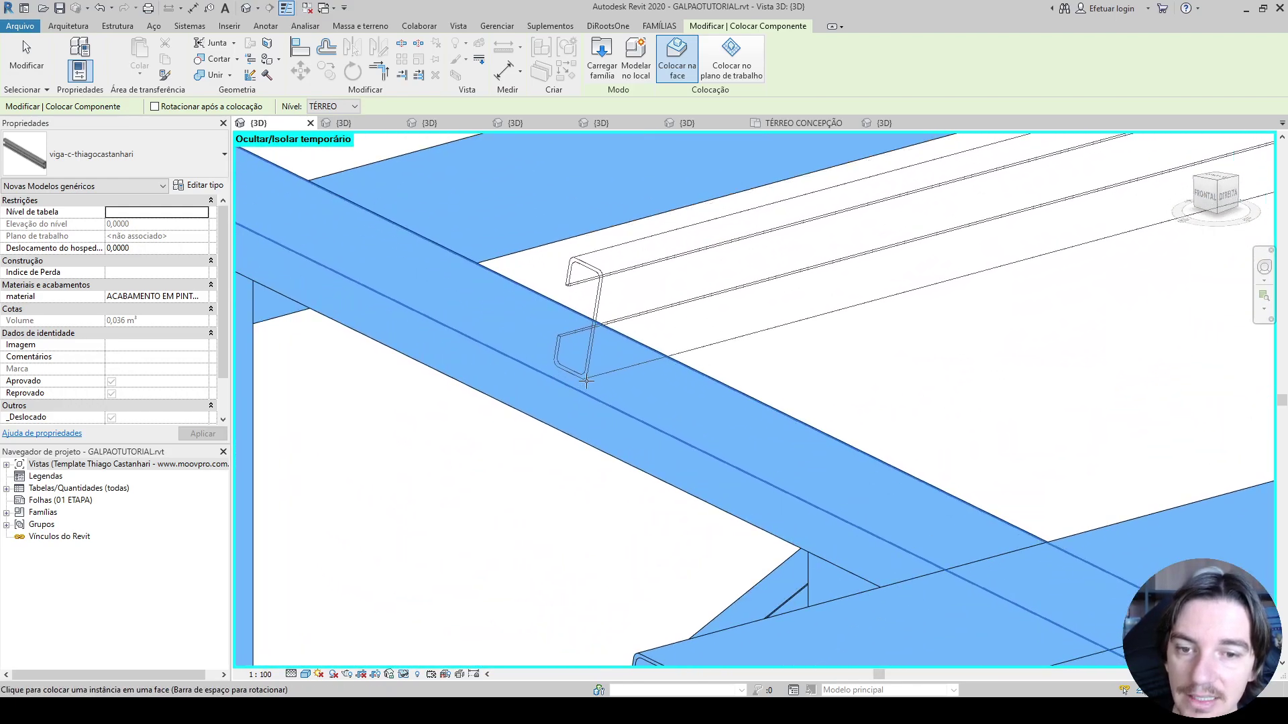
# Step: Place the C-beam on the truss's sloped top chord between two existing purlins, keeping it parallel to them
pyautogui.press('space')
pyautogui.scroll(2, 585, 376)
pyautogui.press('space')
pyautogui.press('space')
pyautogui.press('space')
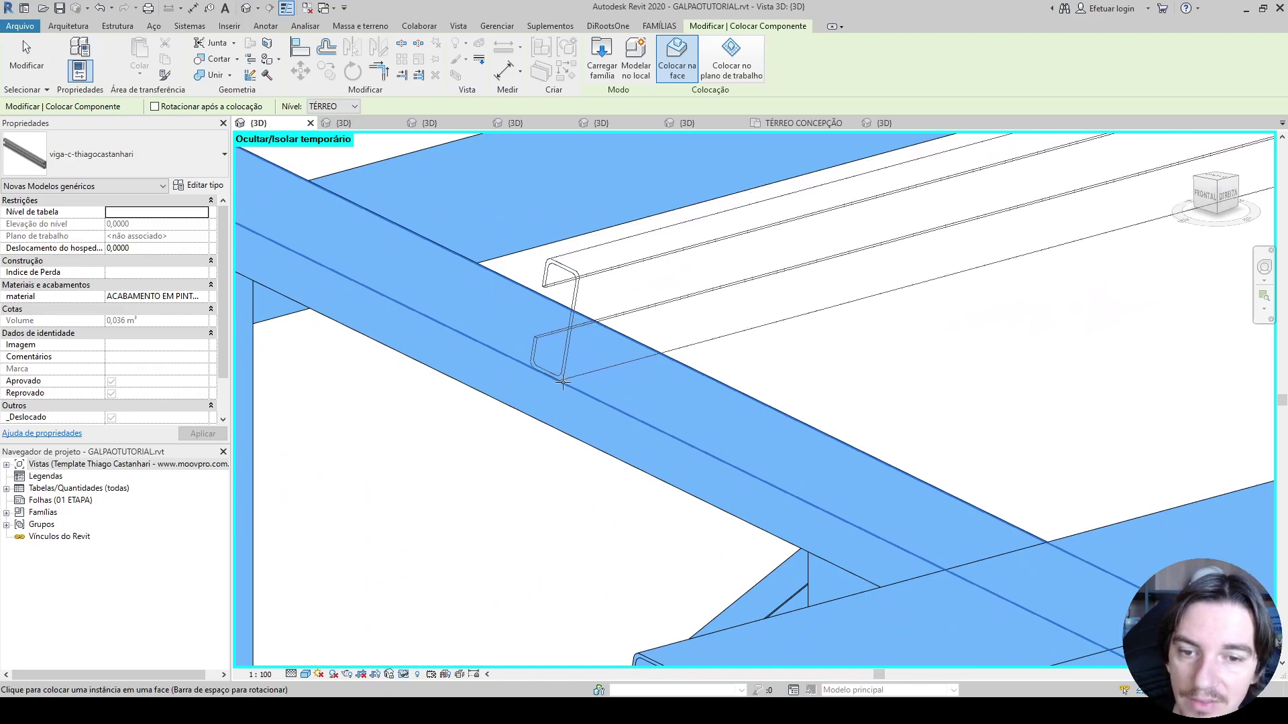
pyautogui.click(562, 383)
pyautogui.scroll(-3, 591, 343)
pyautogui.press('Escape')
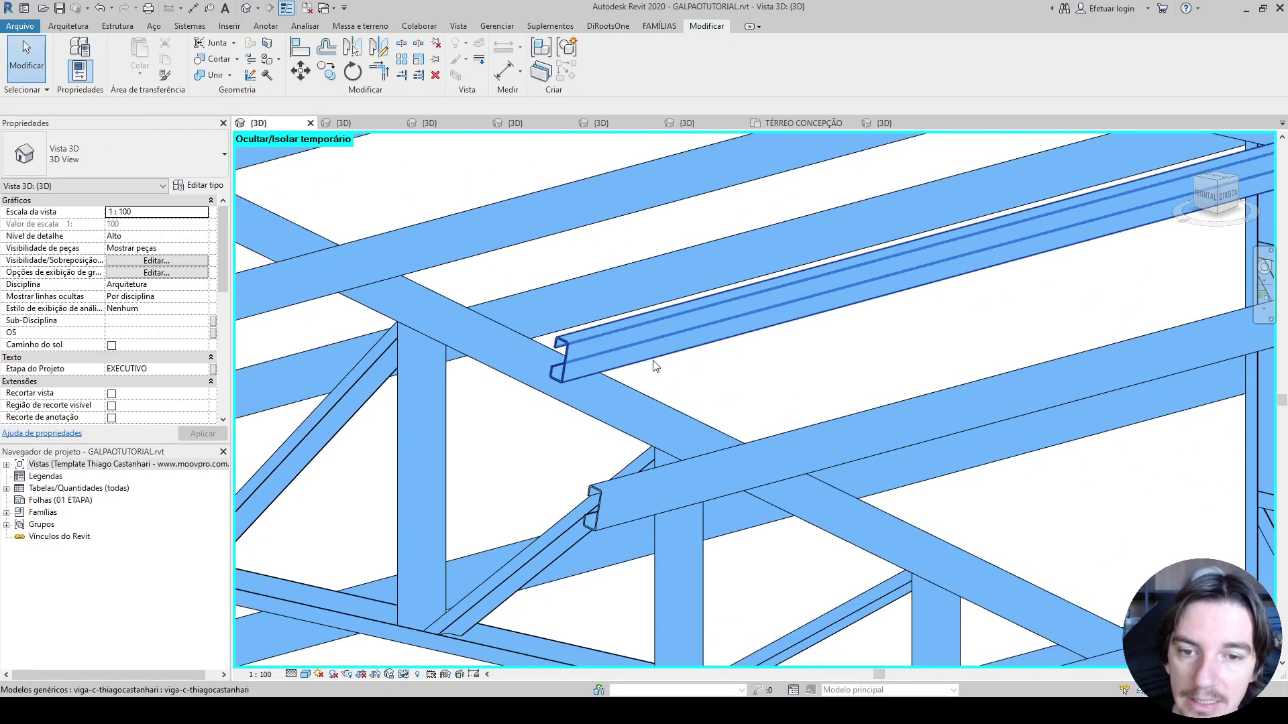
# Step: Examine from the front how the placed C-beam rests on the truss slope, and return to an angled overview
pyautogui.click(1211, 201)
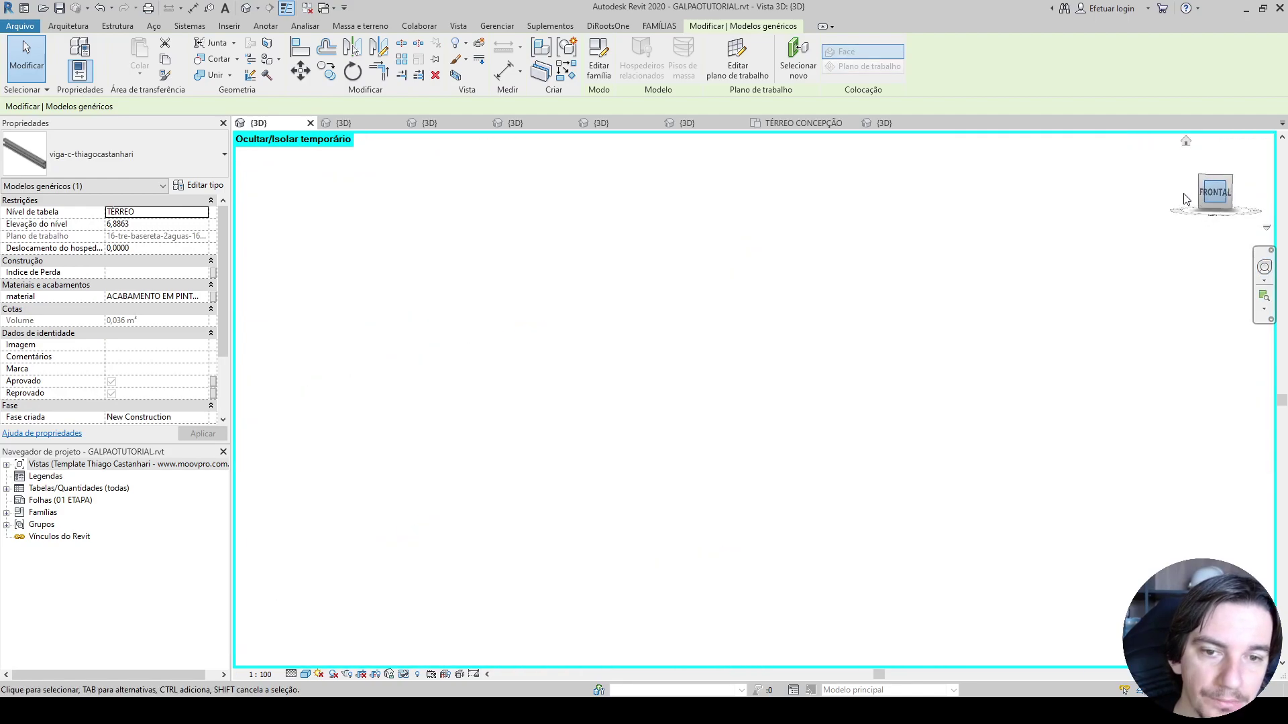
pyautogui.scroll(10, 748, 411)
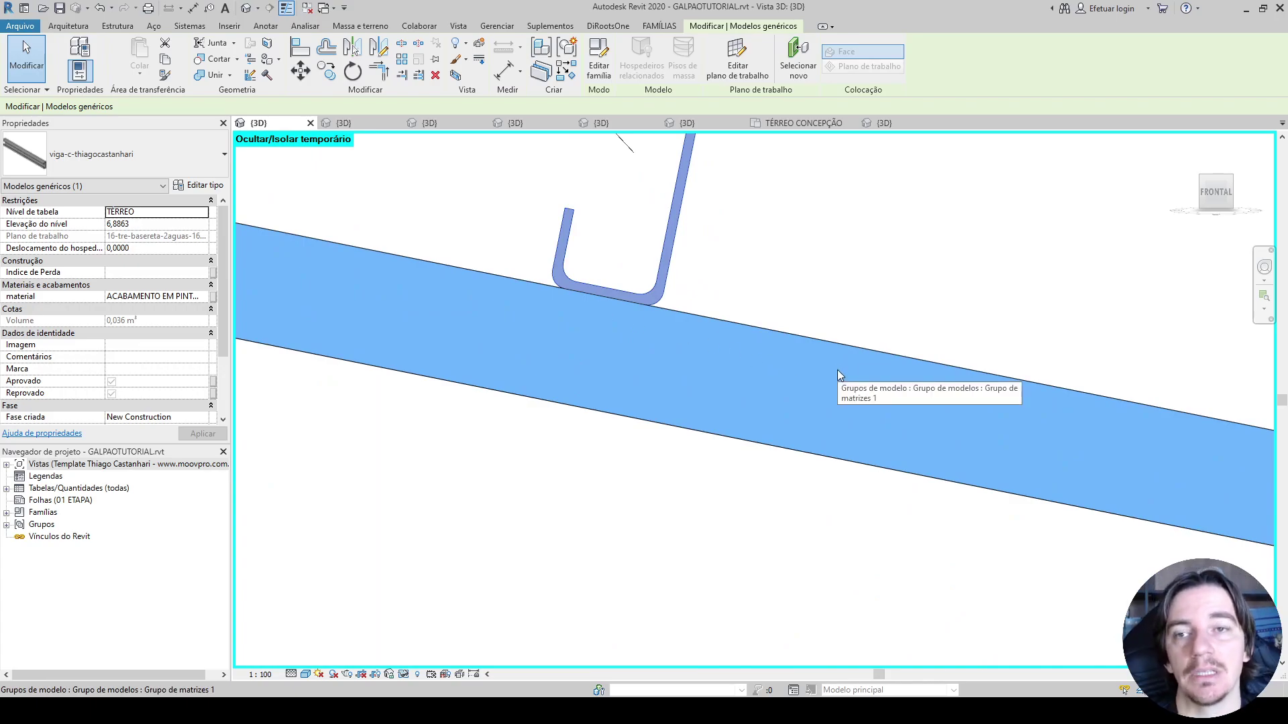
pyautogui.scroll(-8, 908, 221)
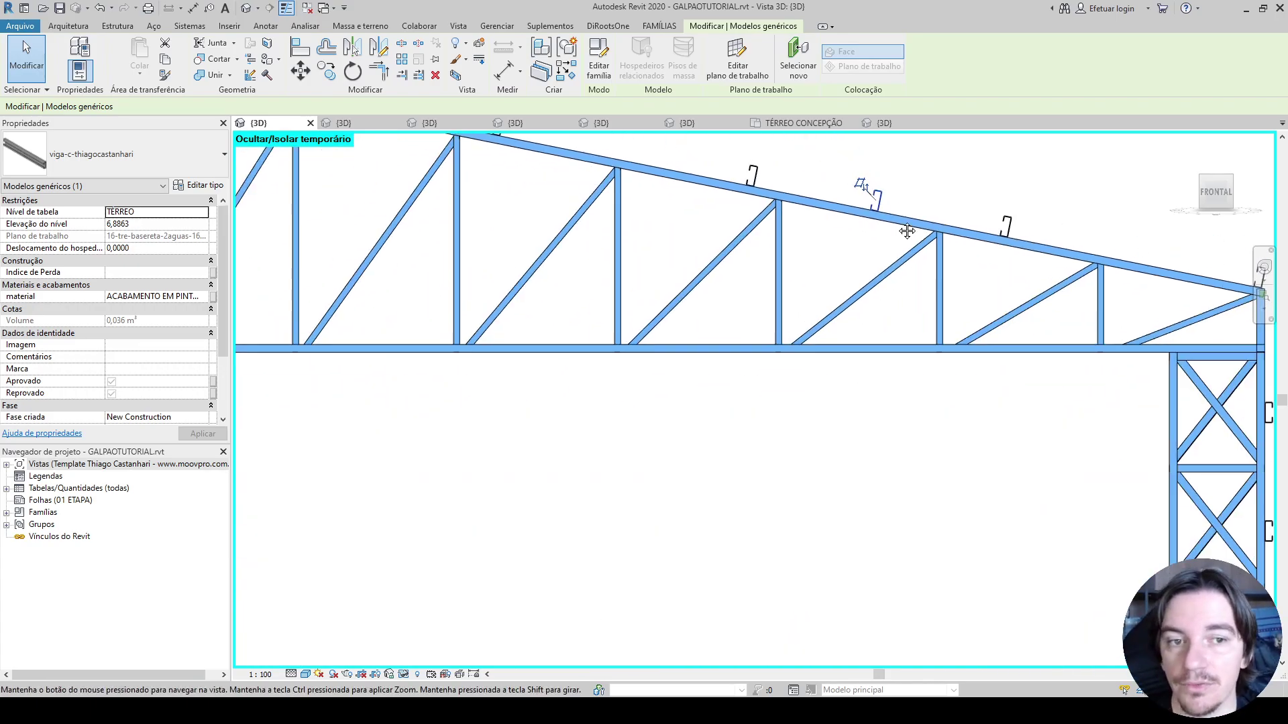
pyautogui.keyDown('shift'); pyautogui.moveTo(907, 230); pyautogui.dragTo(825, 288, button='middle'); pyautogui.keyUp('shift')
pyautogui.click(826, 288)
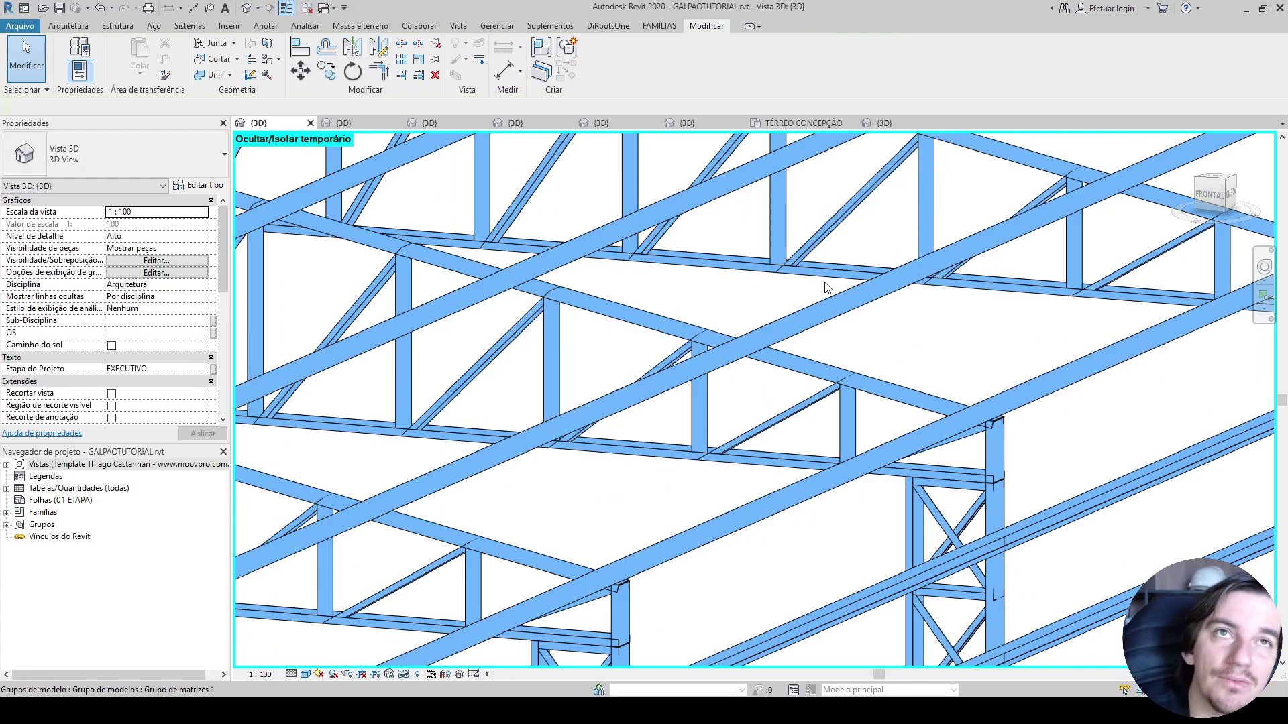
pyautogui.scroll(-5, 815, 292)
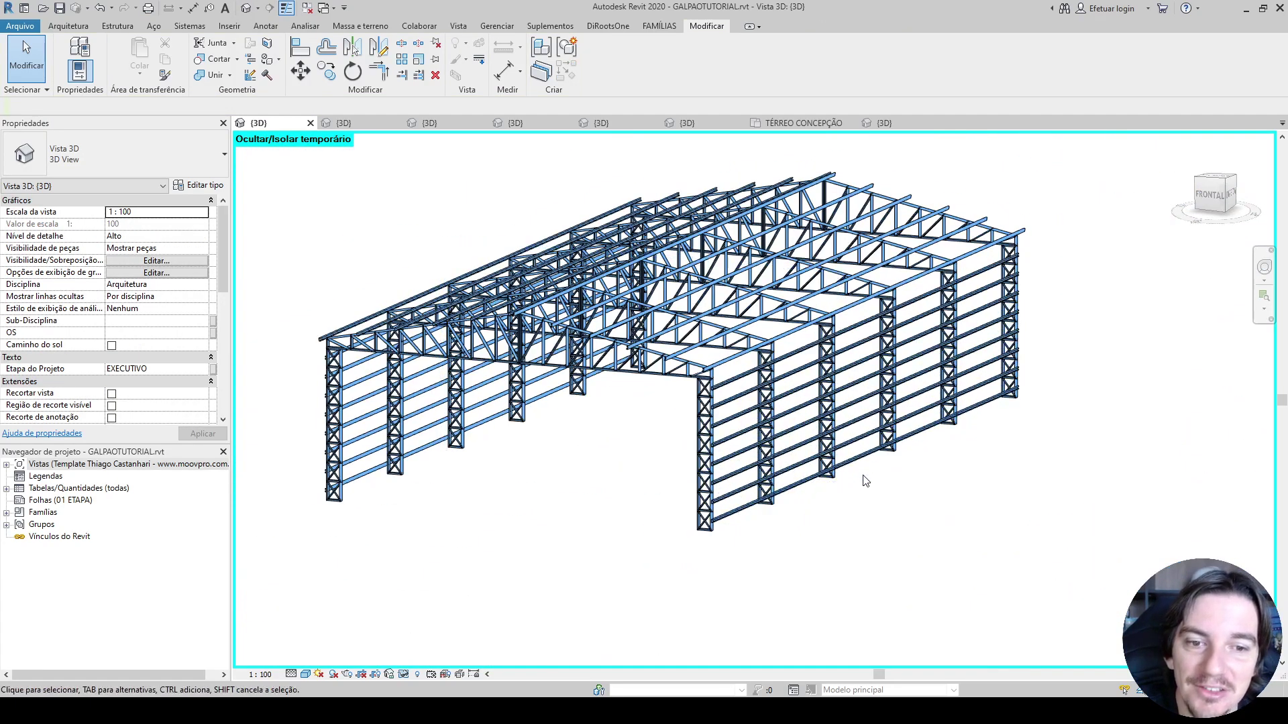
# Step: Temporarily isolate the front portal frame group with its truss and two lattice pillars
pyautogui.scroll(3, 876, 548)
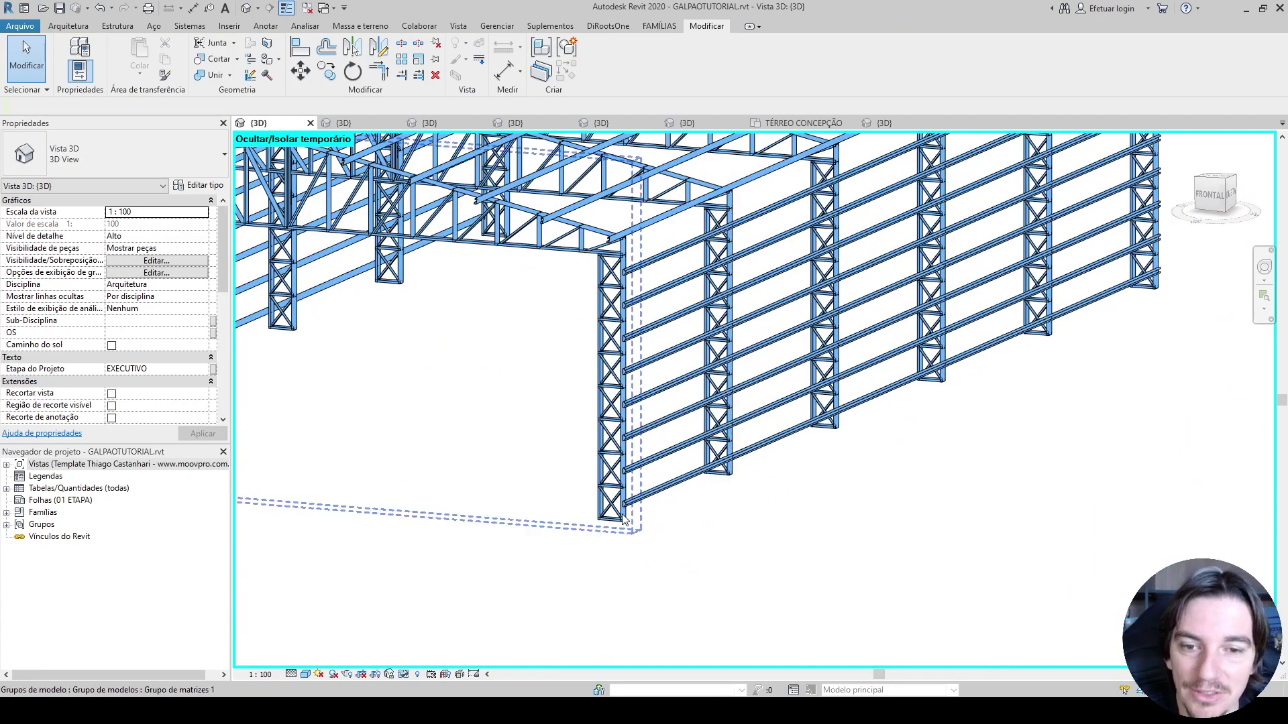
pyautogui.click(496, 495)
pyautogui.press('h')
pyautogui.press('i')
pyautogui.keyDown('shift'); pyautogui.moveTo(498, 455); pyautogui.dragTo(983, 394, button='middle'); pyautogui.keyUp('shift')
pyautogui.click(983, 394)
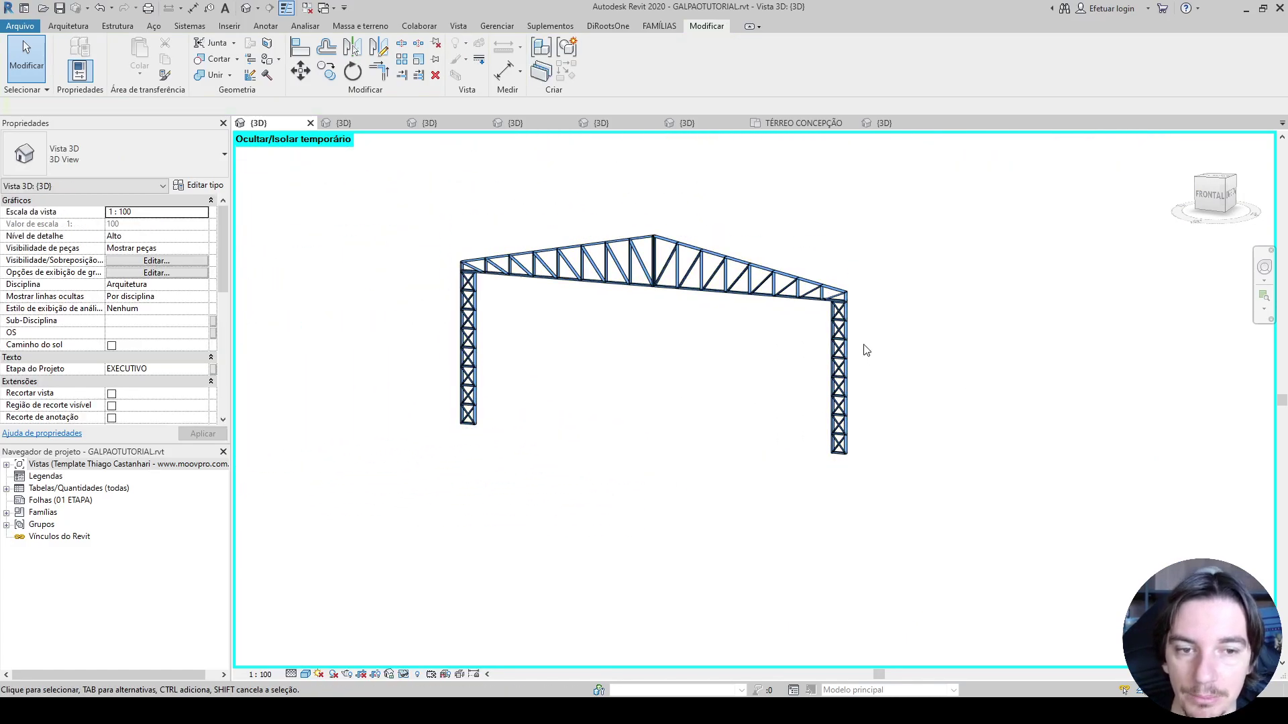
# Step: Select the isolated portal frame group and examine its array from several angles
pyautogui.scroll(2, 577, 282)
pyautogui.scroll(1, 577, 281)
pyautogui.scroll(-3, 695, 314)
pyautogui.keyDown('shift'); pyautogui.moveTo(698, 318); pyautogui.dragTo(602, 394, button='middle'); pyautogui.keyUp('shift')
pyautogui.click(619, 300)
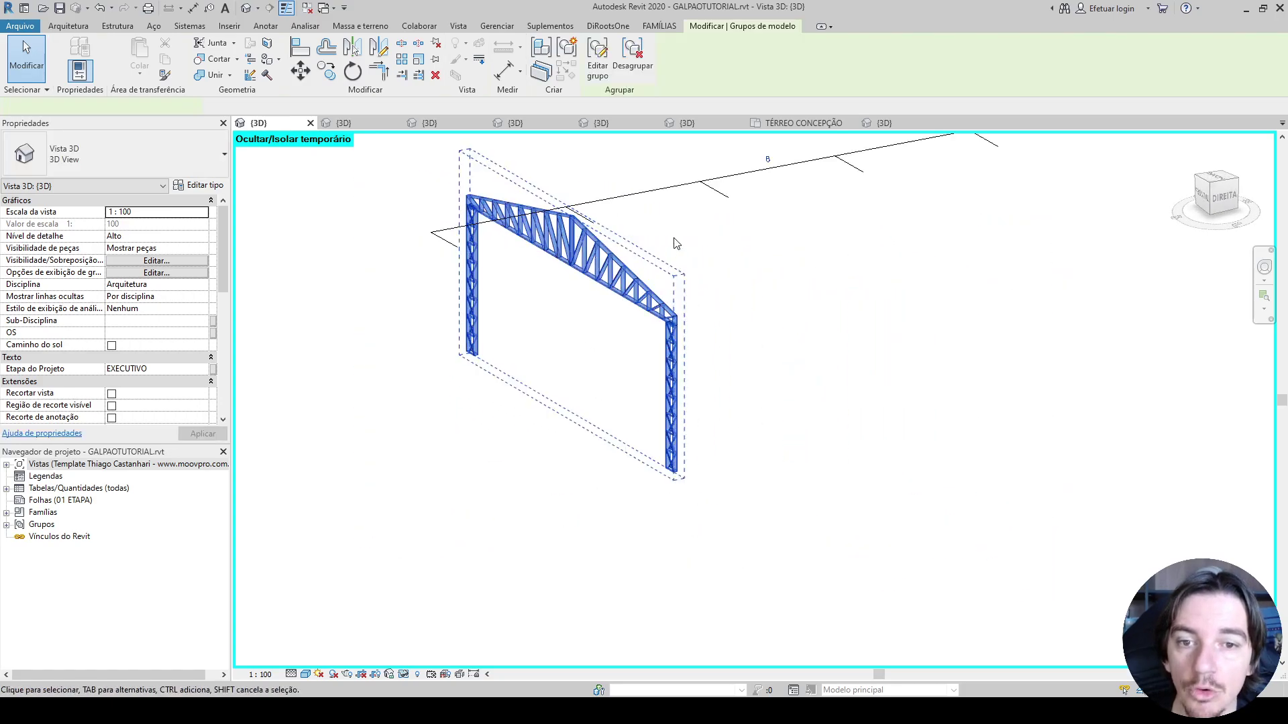
pyautogui.keyDown('shift'); pyautogui.moveTo(625, 196); pyautogui.dragTo(664, 315, button='middle'); pyautogui.keyUp('shift')
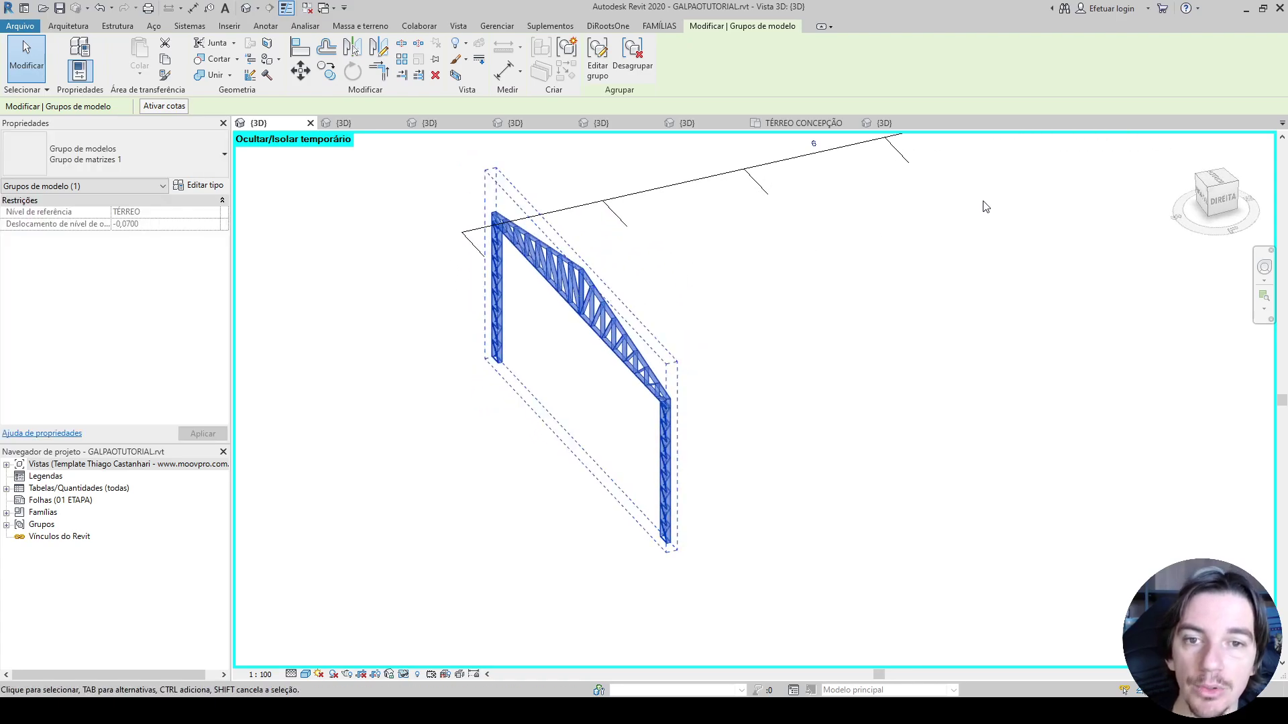
# Step: Reset the temporary hide/isolate to show the complete warehouse with its roof
pyautogui.click(411, 676)
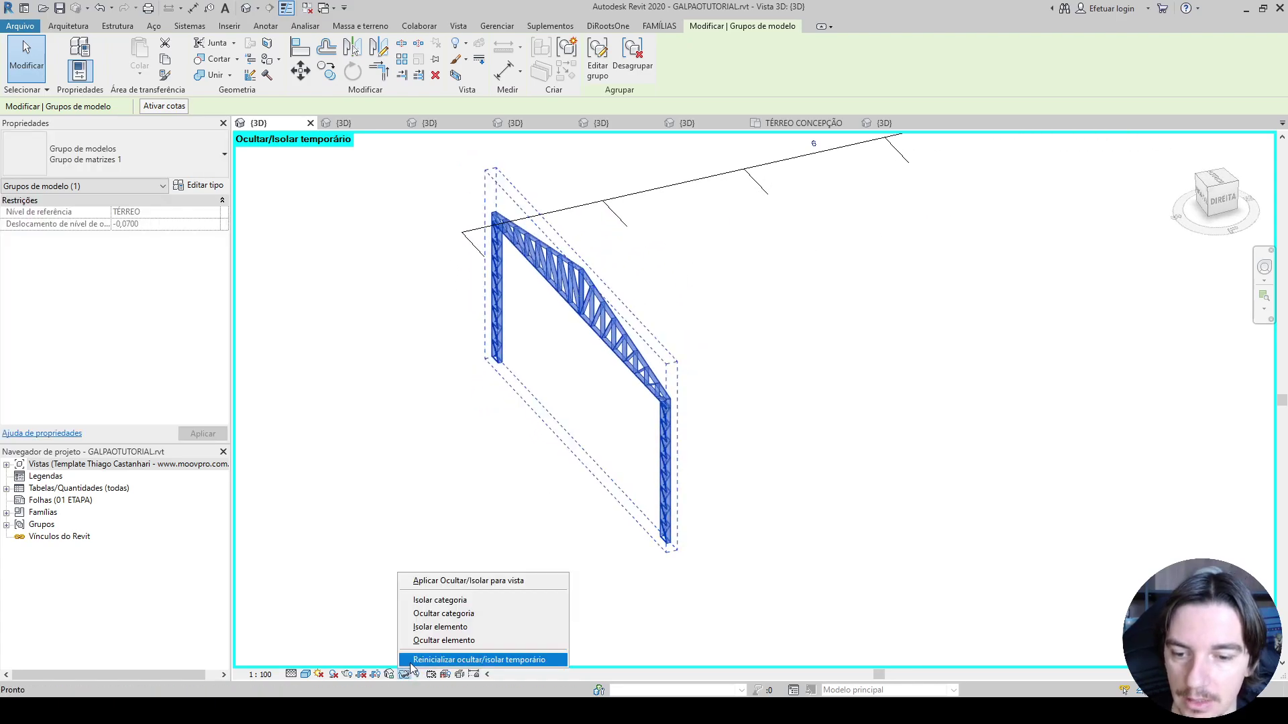
pyautogui.click(419, 657)
pyautogui.press('Escape')
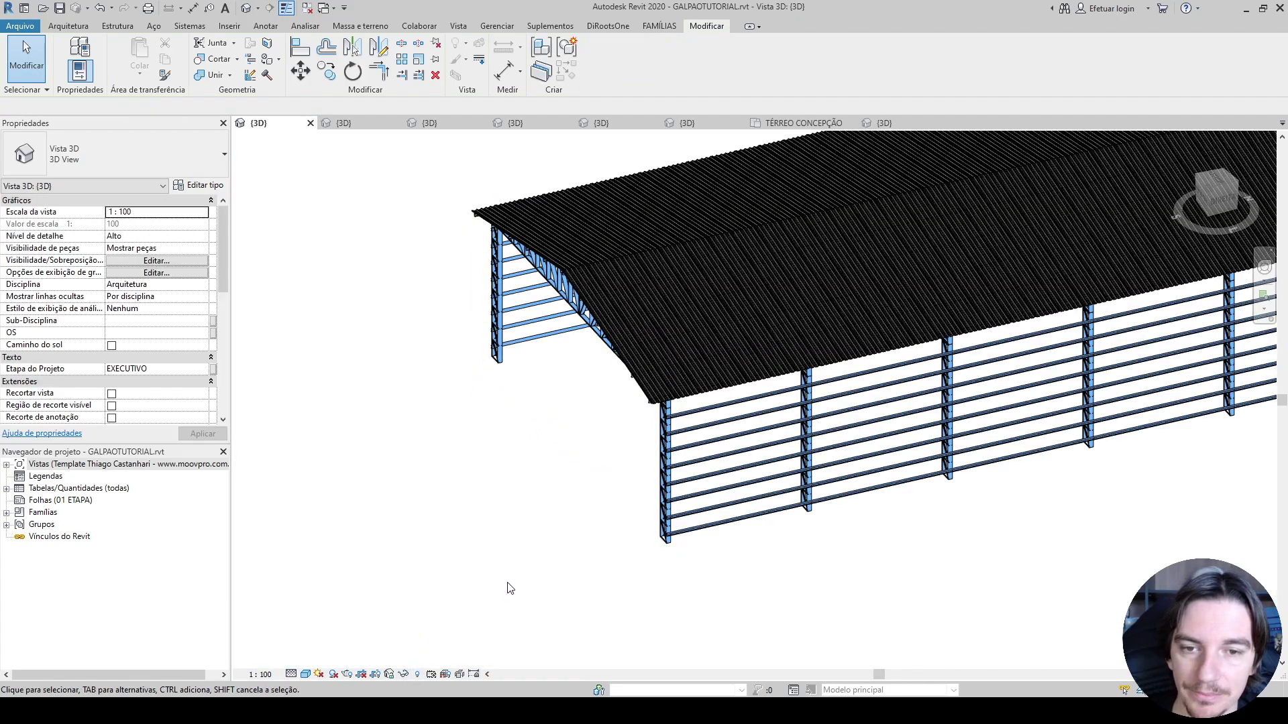
# Step: Select all instances of the portal frame group, isolate them temporarily, and select the front frame to show its array
pyautogui.click(594, 331)
pyautogui.press('s')
pyautogui.press('a')
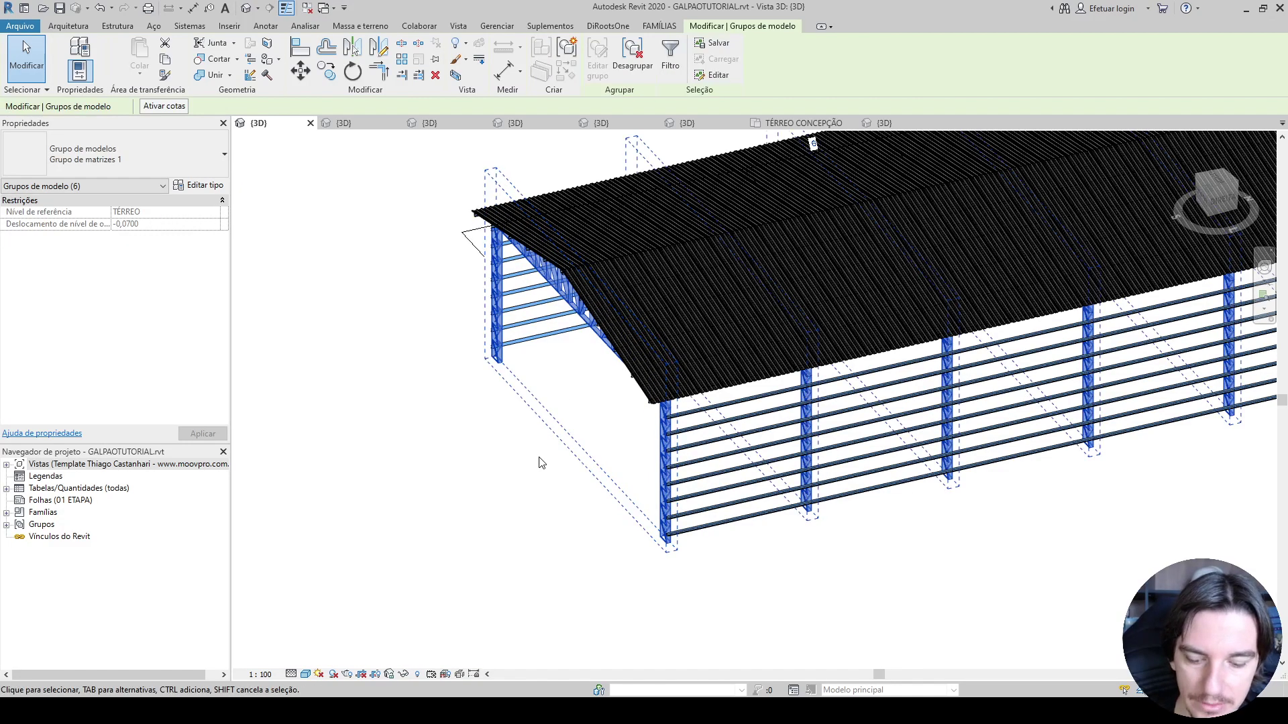
pyautogui.press('h')
pyautogui.press('i')
pyautogui.click(467, 510)
pyautogui.scroll(-2, 468, 510)
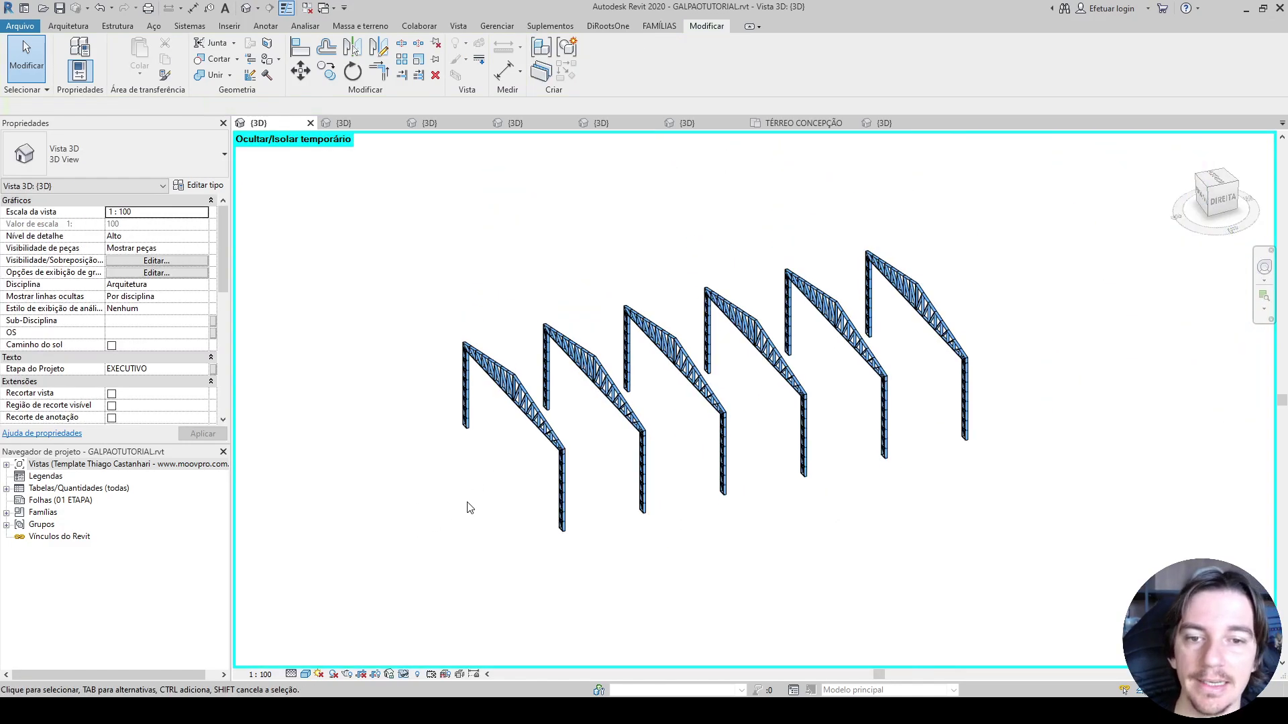
pyautogui.click(508, 408)
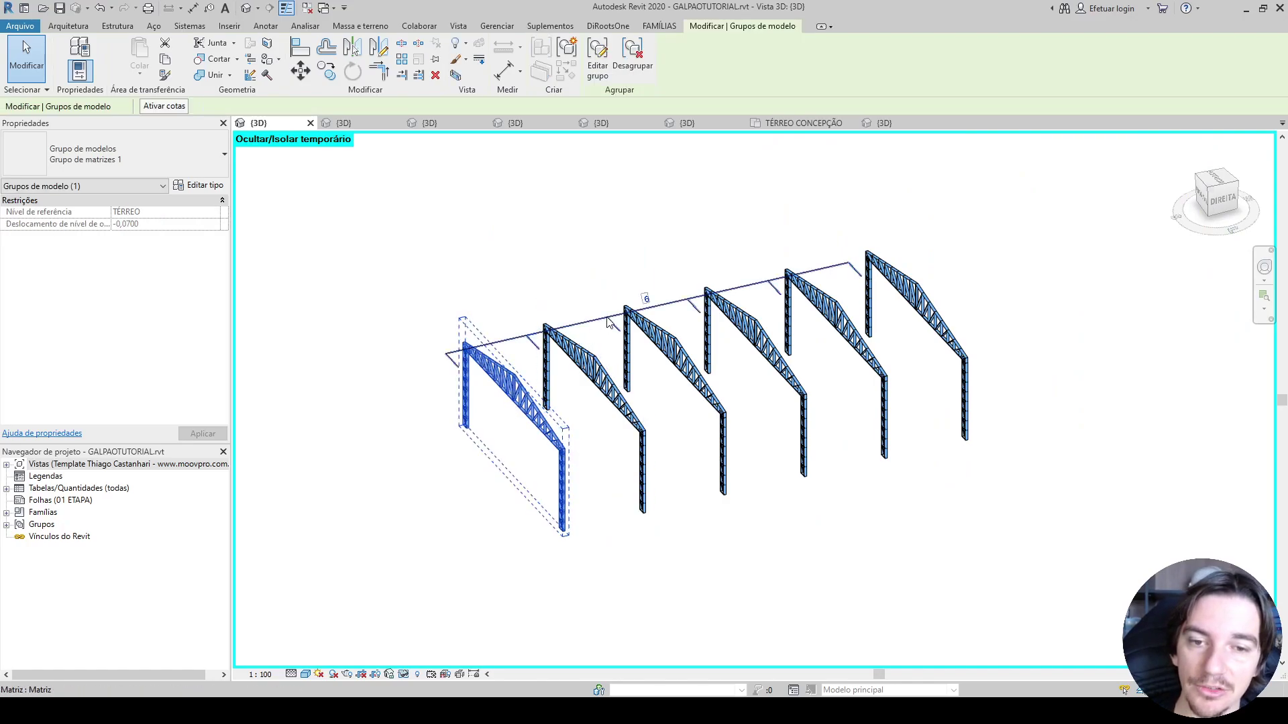
# Step: Try counts of 8 and 4 for the array of portal frames
pyautogui.click(644, 299)
pyautogui.write('8')
pyautogui.press('Return')
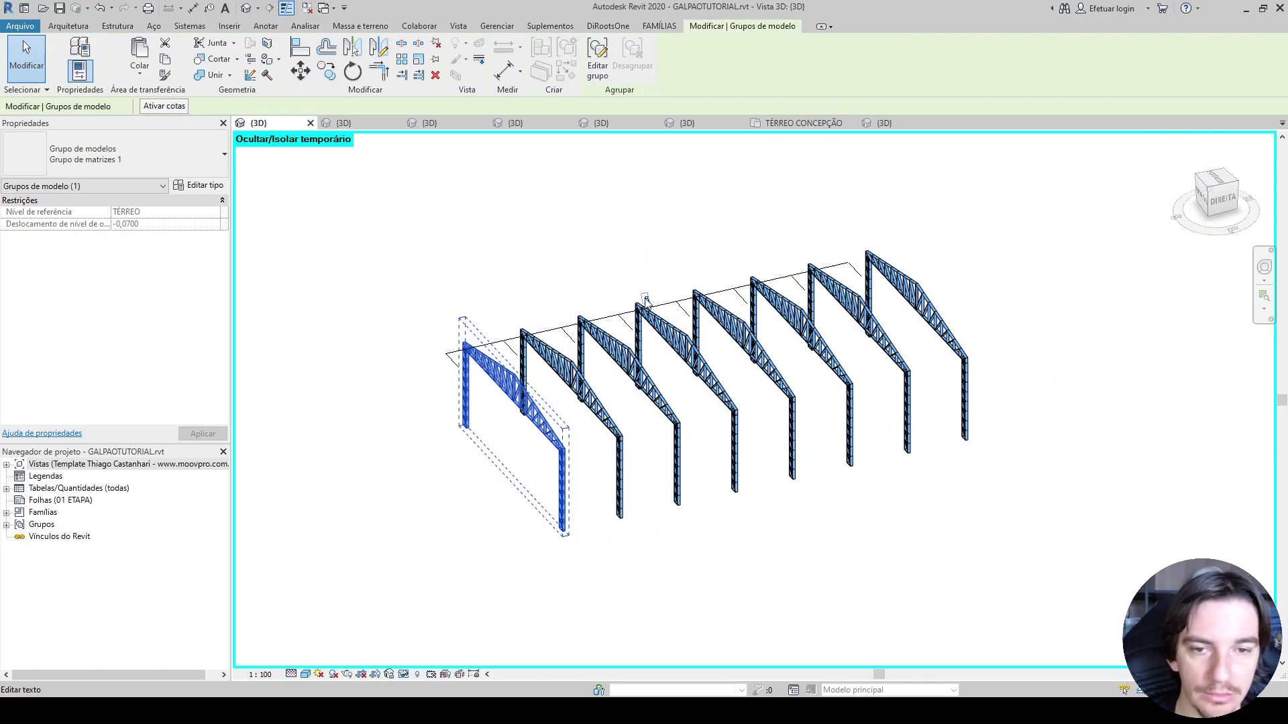
pyautogui.keyDown('shift'); pyautogui.moveTo(646, 298); pyautogui.dragTo(678, 383, button='middle'); pyautogui.keyUp('shift')
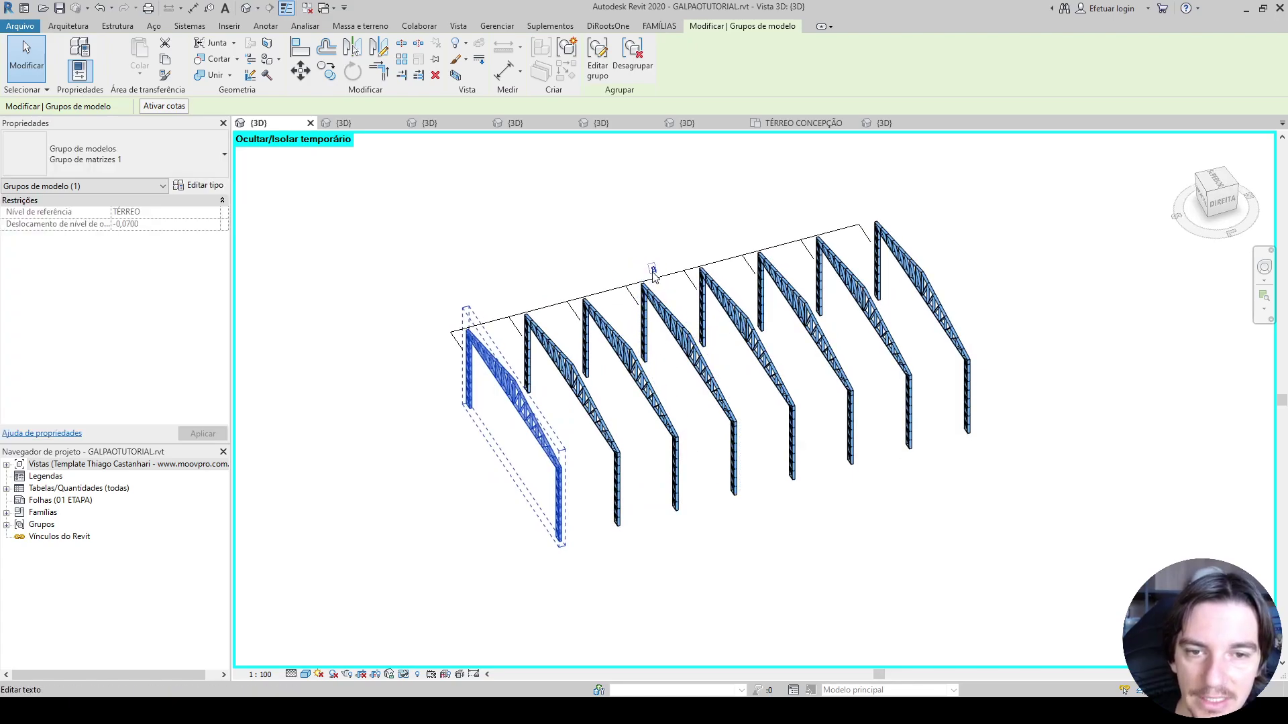
pyautogui.press('Return')
pyautogui.keyDown('shift'); pyautogui.moveTo(675, 240); pyautogui.dragTo(805, 281, button='middle'); pyautogui.keyUp('shift')
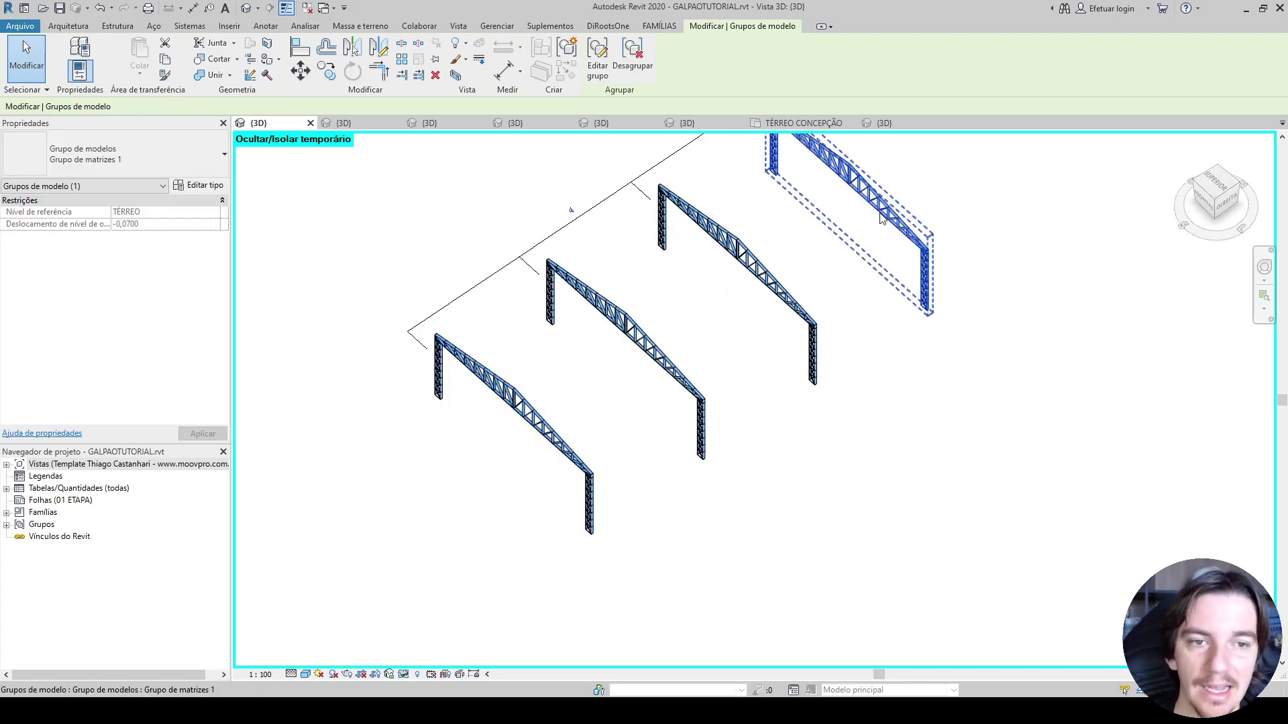
# Step: Move the selected end portal frame outward along the array axis in the top view, widening the spacing between frames
pyautogui.click(1216, 187)
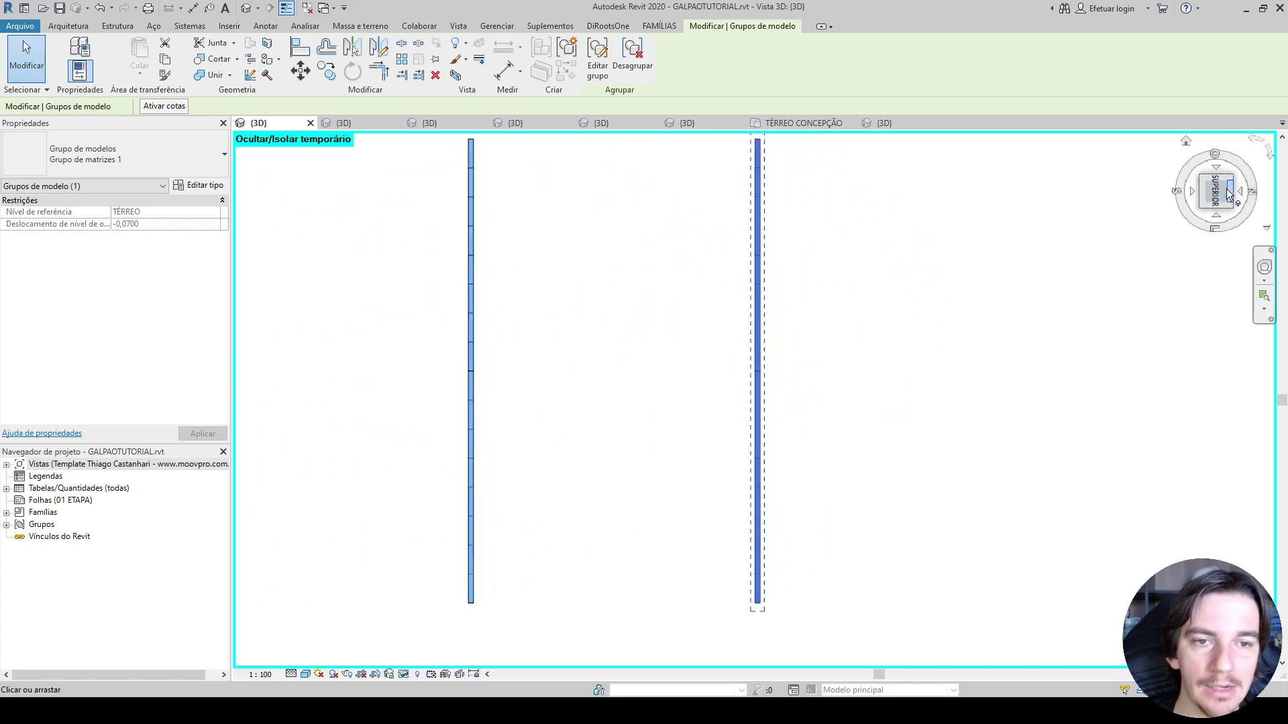
pyautogui.scroll(-2, 753, 331)
pyautogui.press('m')
pyautogui.press('v')
pyautogui.click(755, 342)
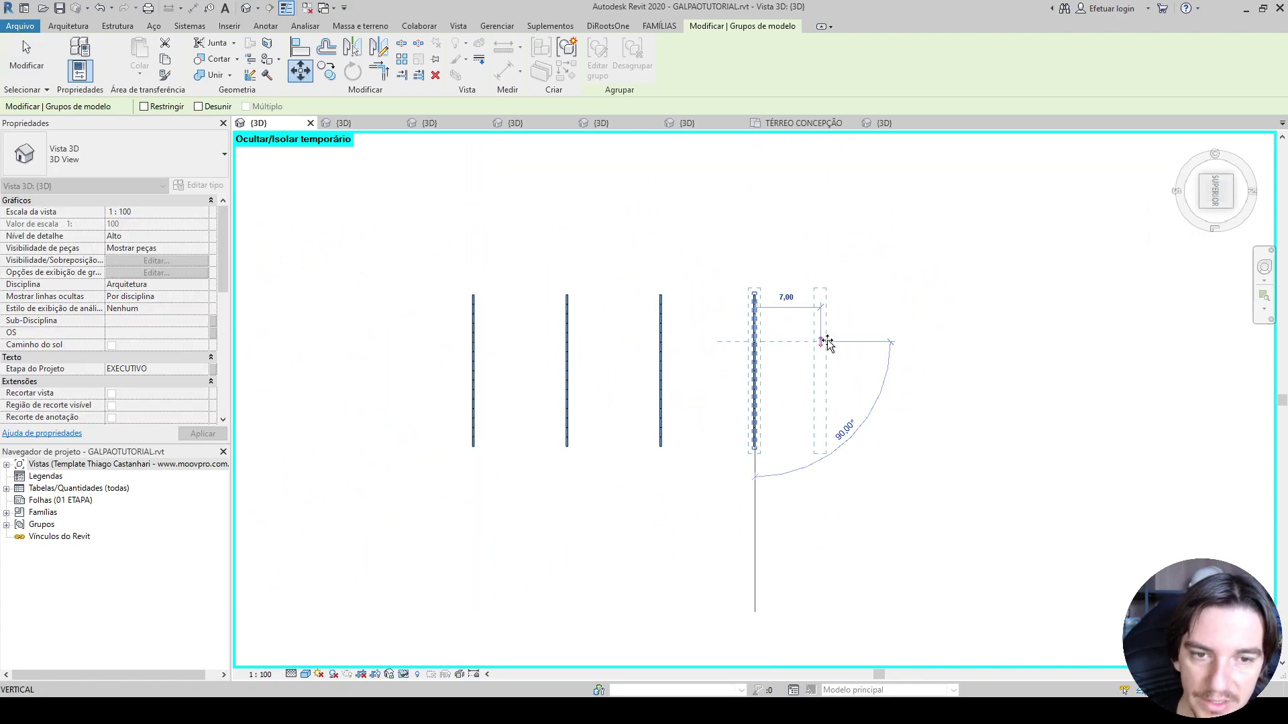
pyautogui.click(878, 341)
pyautogui.keyDown('shift'); pyautogui.moveTo(762, 500); pyautogui.dragTo(903, 269, button='middle'); pyautogui.keyUp('shift')
# Step: Set the portal frame array's count to 6 and inspect the redistributed frames
pyautogui.click(648, 415)
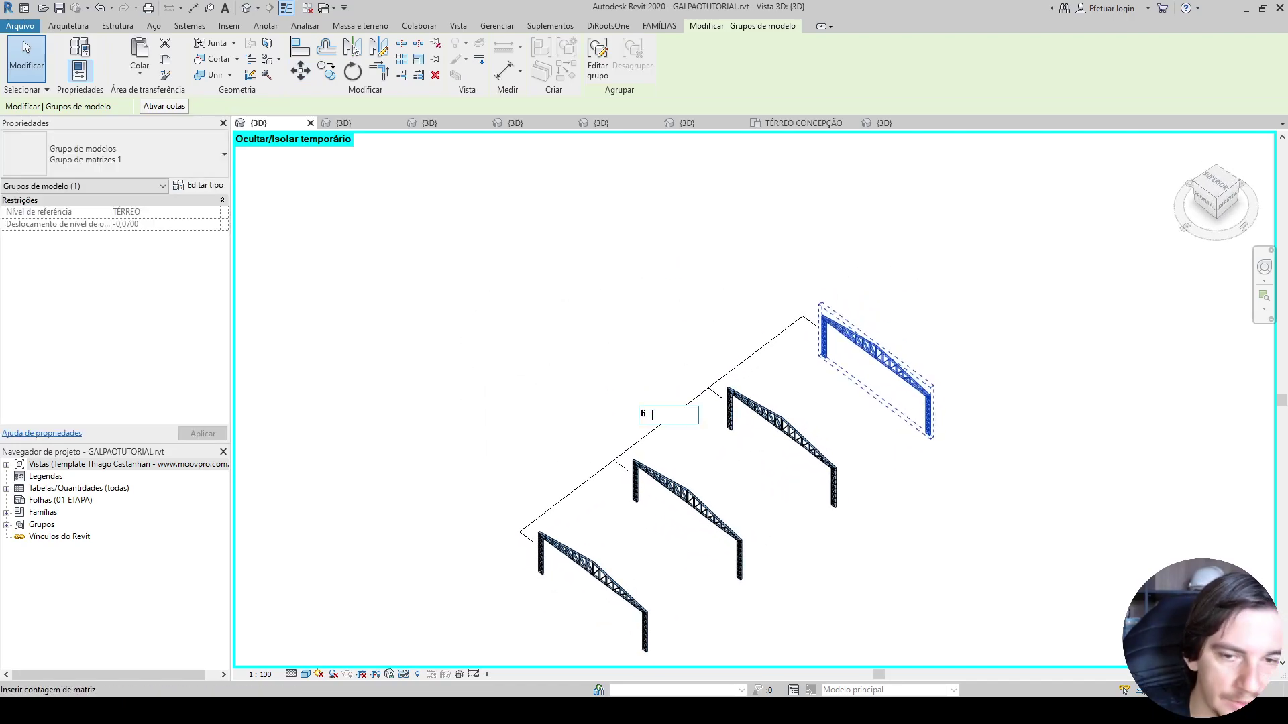
pyautogui.write('6')
pyautogui.press('Return')
pyautogui.keyDown('shift'); pyautogui.moveTo(914, 587); pyautogui.dragTo(805, 395, button='middle'); pyautogui.keyUp('shift')
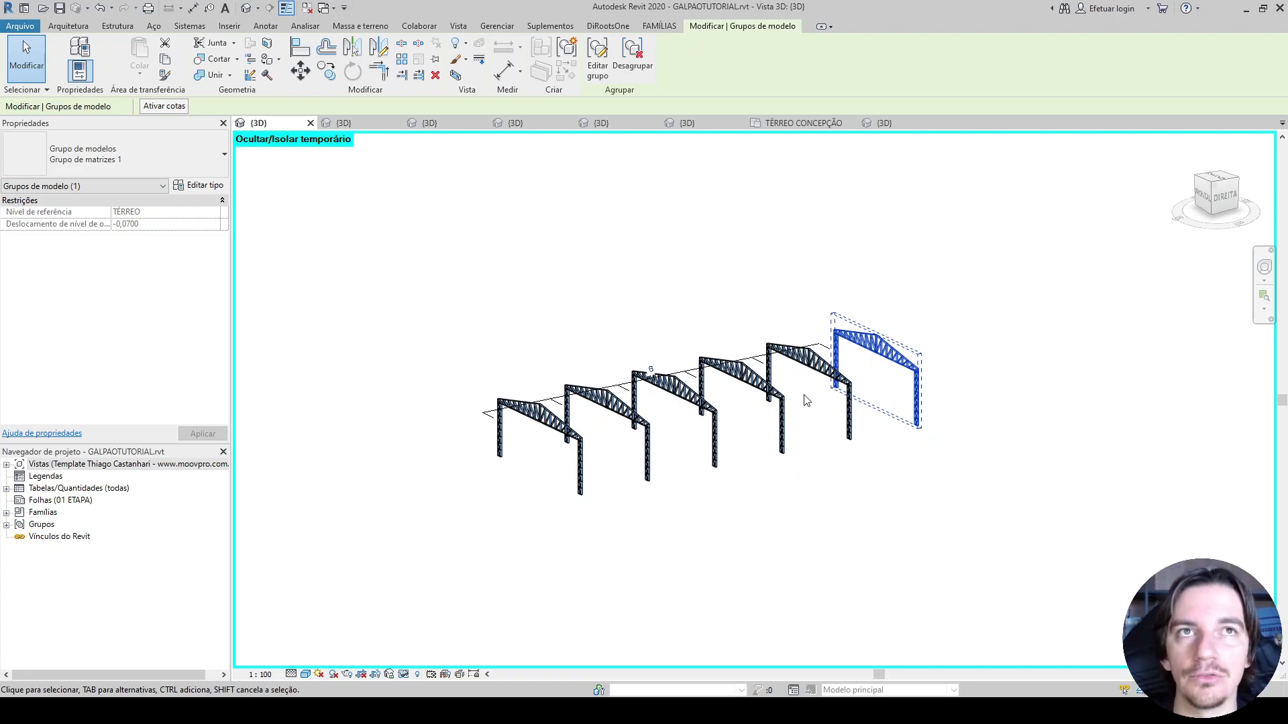
pyautogui.moveTo(604, 441)
pyautogui.keyDown('shift'); pyautogui.mouseDown(button='middle')
pyautogui.moveTo(698, 496)
pyautogui.moveTo(695, 464)
pyautogui.moveTo(668, 539)
pyautogui.mouseUp(button='middle'); pyautogui.keyUp('shift')
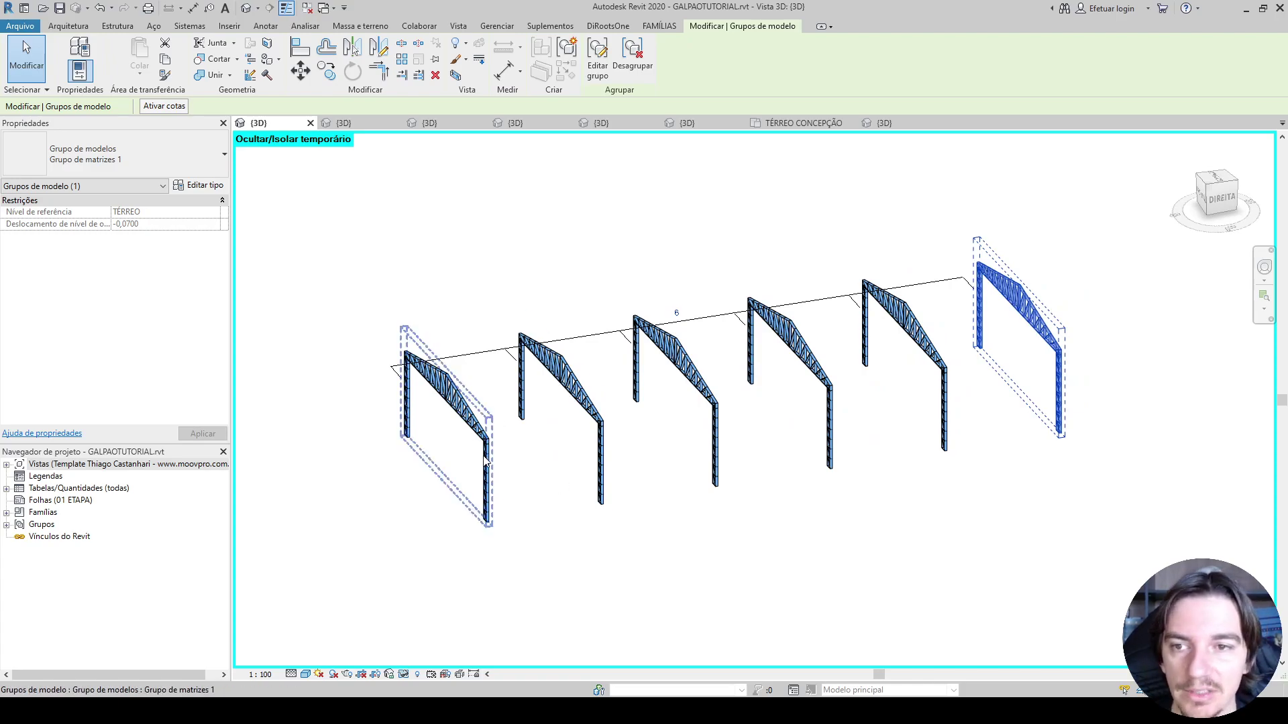
# Step: Switch to the 3D view of galpao-01, dismiss the save reminder, and bring the open front of the warehouse into view
pyautogui.click(350, 124)
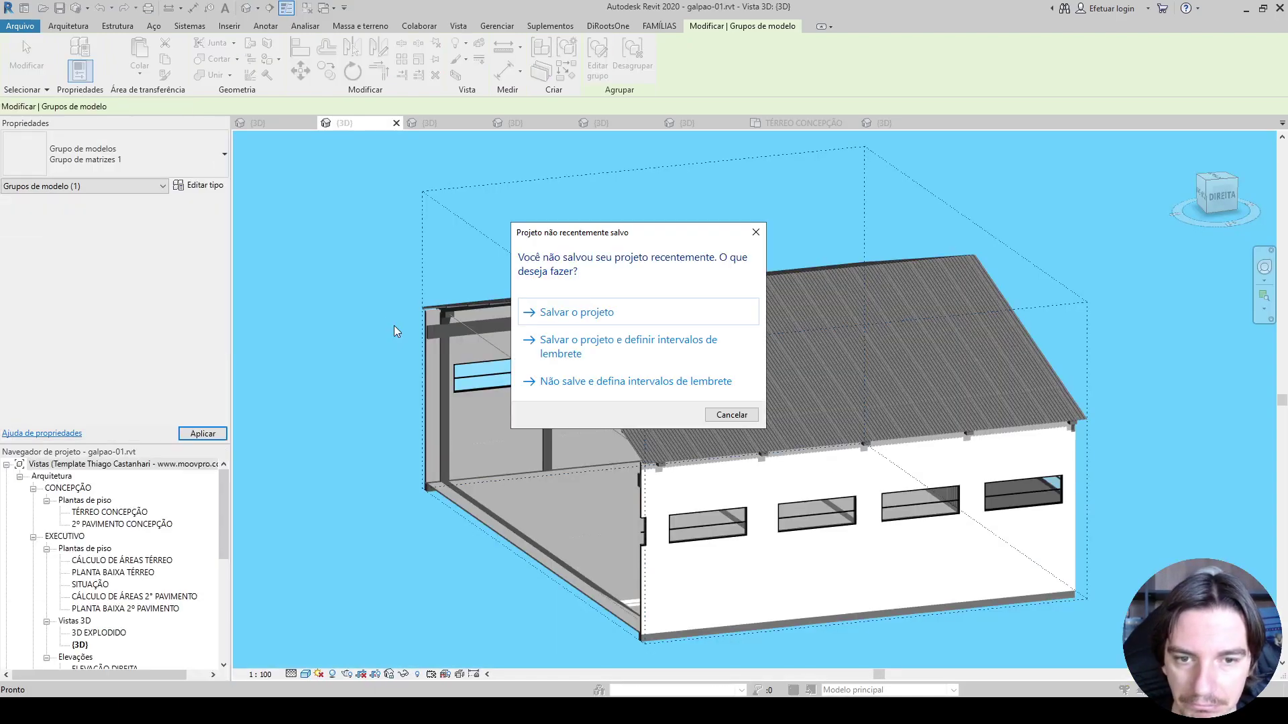
pyautogui.click(756, 233)
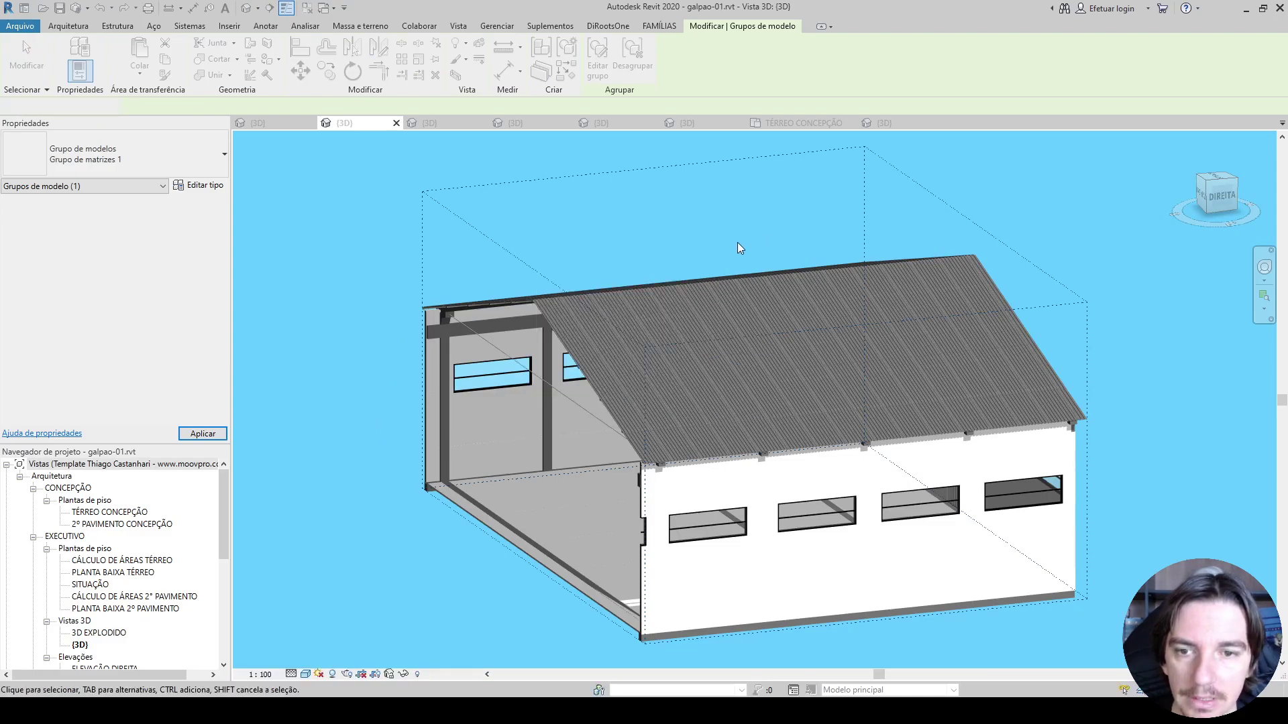
pyautogui.click(748, 244)
pyautogui.keyDown('shift'); pyautogui.moveTo(747, 245); pyautogui.dragTo(718, 336, button='middle'); pyautogui.keyUp('shift')
pyautogui.scroll(2, 718, 336)
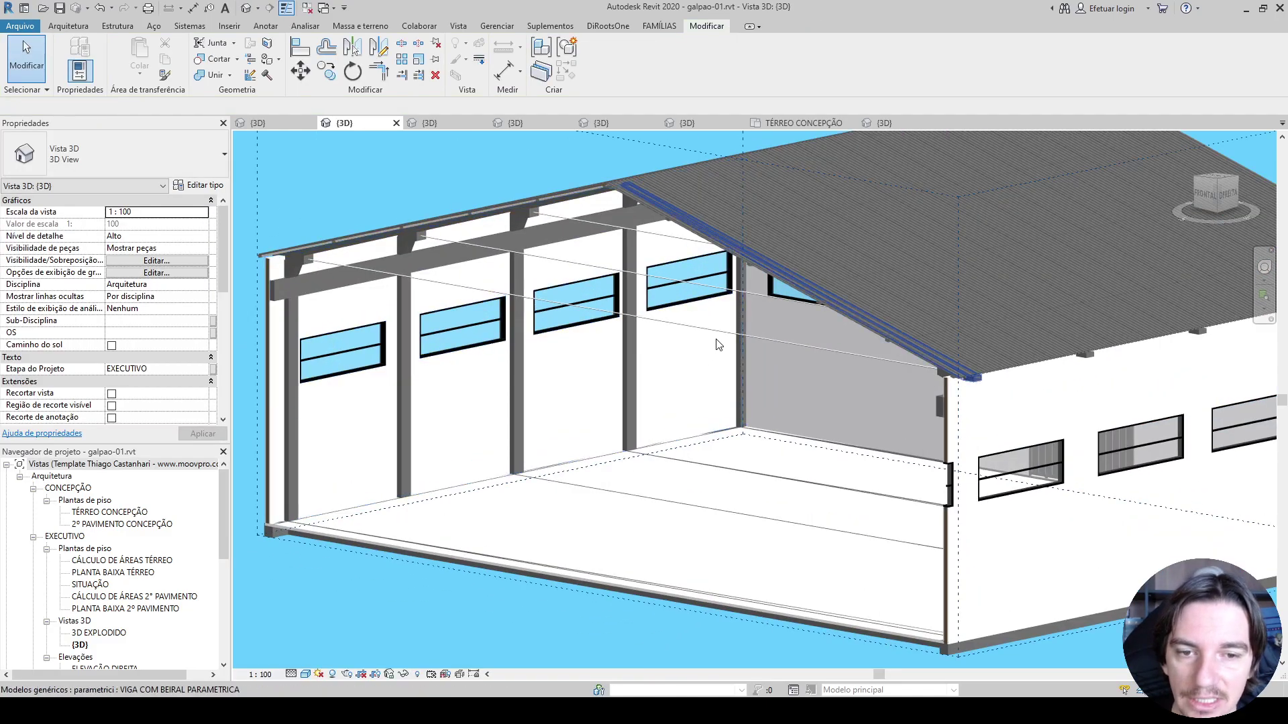
# Step: Edit the horizontal tie-rod model in place, open the front rod's extrusion sketch, and finish the sketch without changes
pyautogui.click(717, 336)
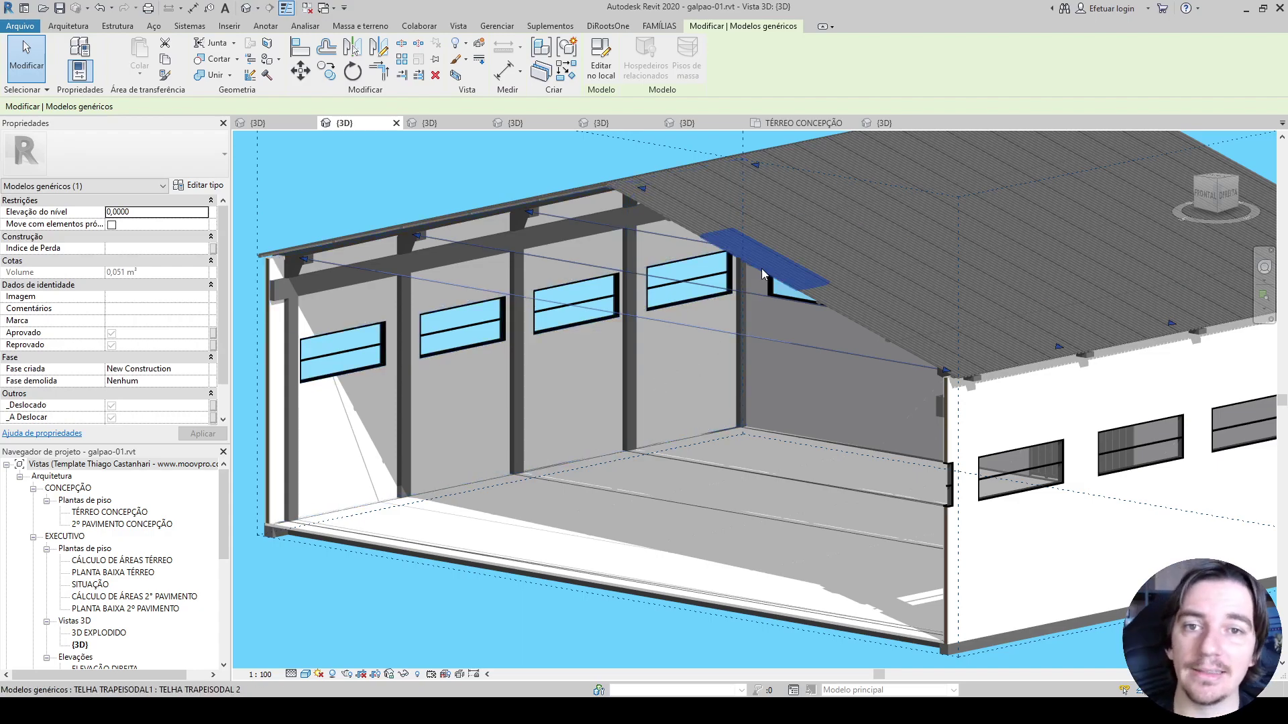
pyautogui.click(600, 60)
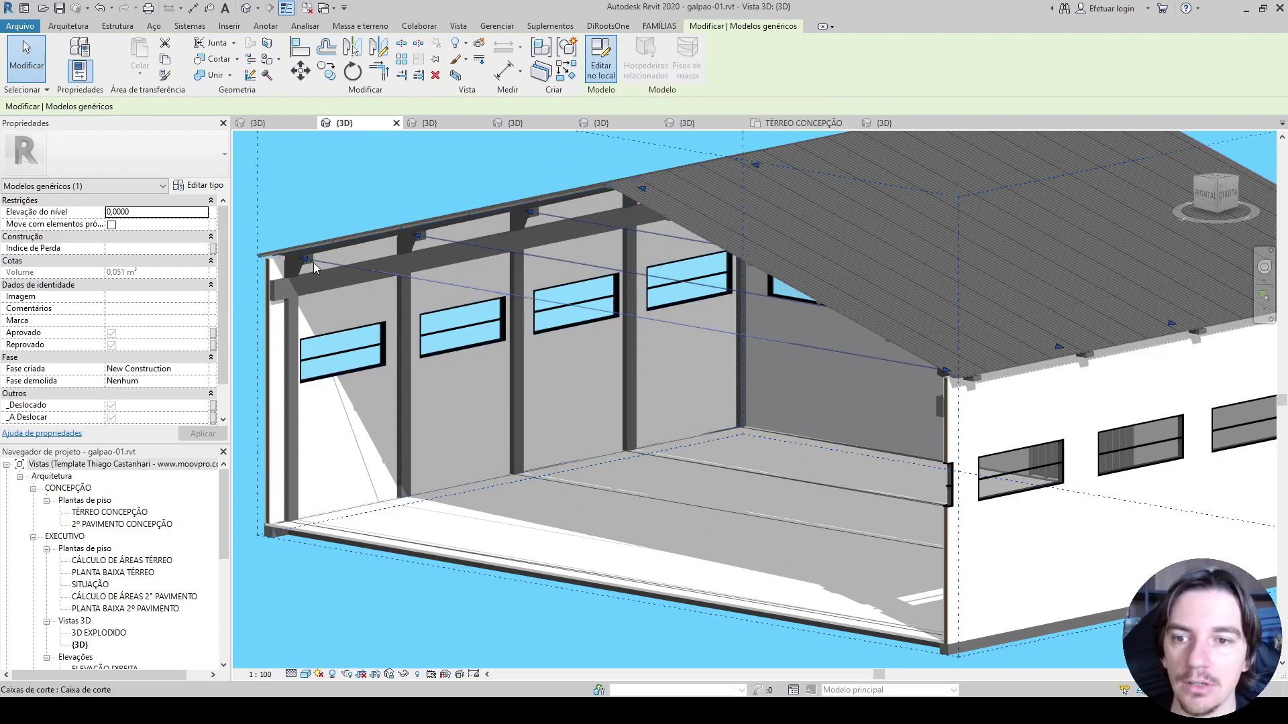
pyautogui.click(342, 268)
pyautogui.scroll(6, 312, 265)
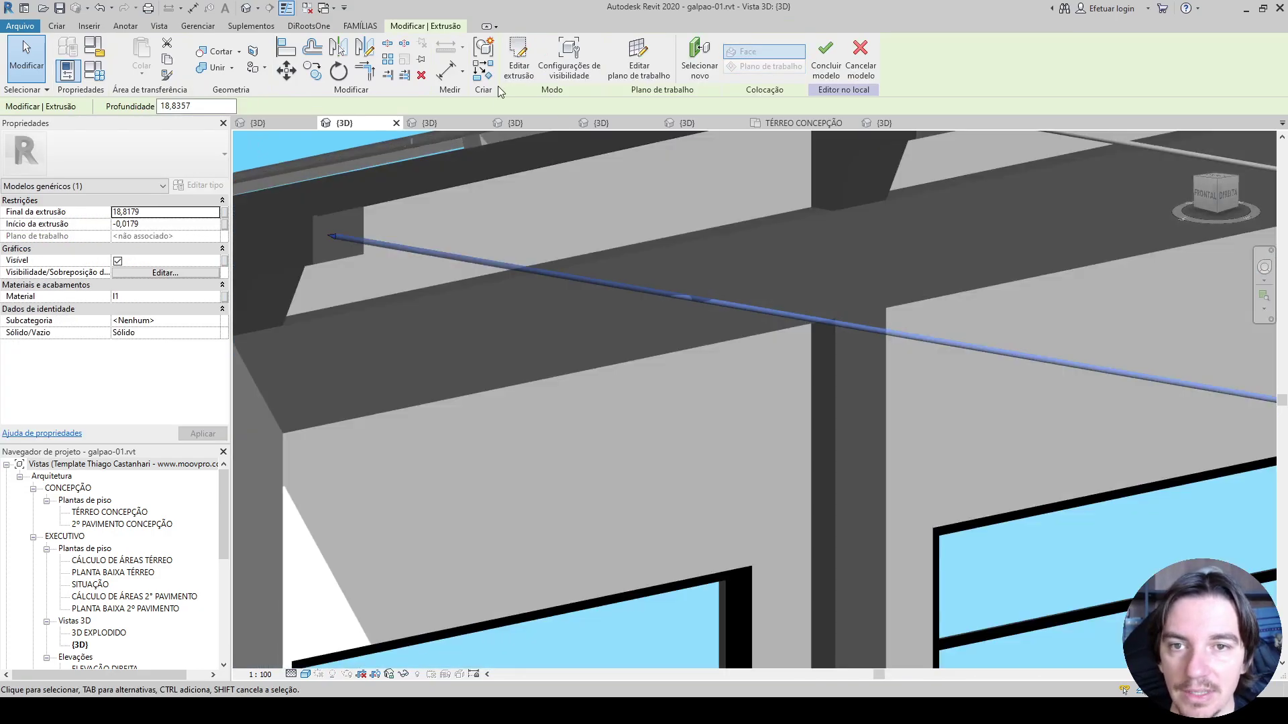
pyautogui.click(519, 57)
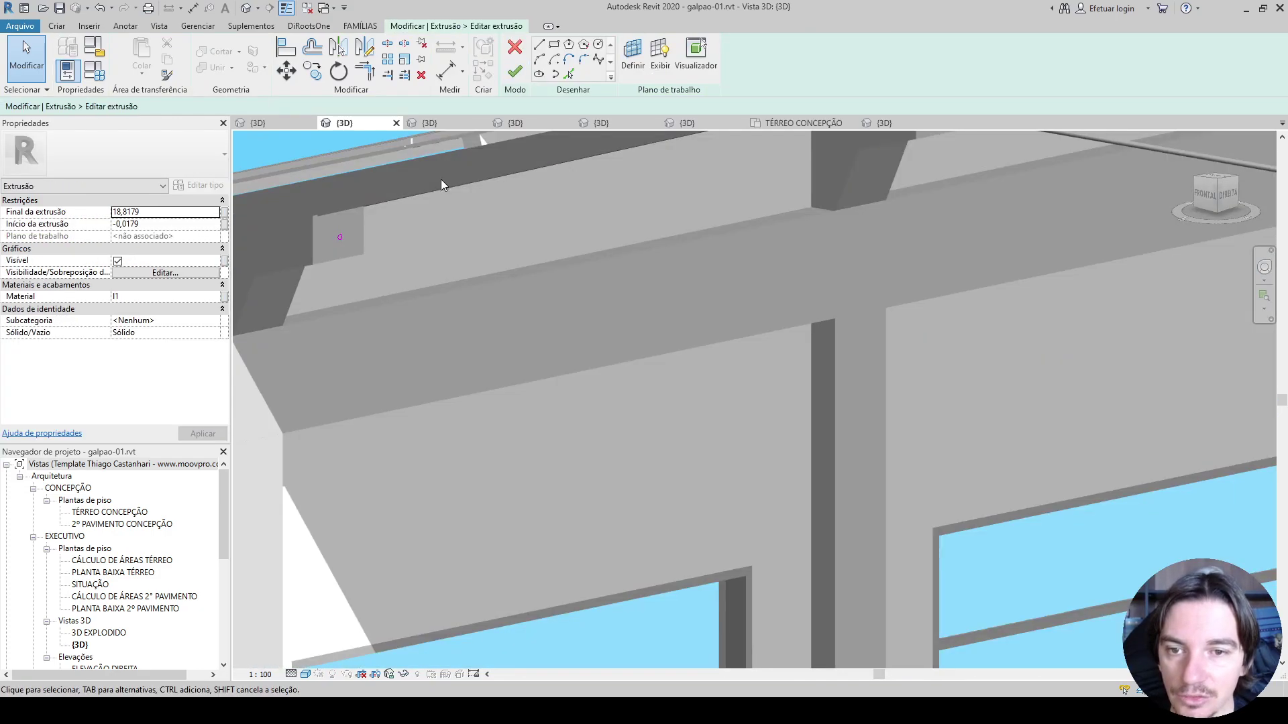
pyautogui.scroll(-8, 440, 178)
pyautogui.keyDown('shift'); pyautogui.moveTo(464, 225); pyautogui.dragTo(496, 134, button='middle'); pyautogui.keyUp('shift')
pyautogui.click(514, 71)
# Step: Examine the rod ends at the column brackets and the neighbouring rods under the roof, and finish the in-place model
pyautogui.scroll(8, 453, 195)
pyautogui.keyDown('shift'); pyautogui.moveTo(452, 194); pyautogui.dragTo(454, 365, button='middle'); pyautogui.keyUp('shift')
pyautogui.scroll(-2, 444, 292)
pyautogui.keyDown('shift'); pyautogui.moveTo(445, 292); pyautogui.dragTo(794, 124, button='middle'); pyautogui.keyUp('shift')
pyautogui.moveTo(385, 402); pyautogui.dragTo(771, 281, button='middle')
pyautogui.scroll(4, 530, 267)
pyautogui.scroll(2, 338, 203)
pyautogui.moveTo(396, 233); pyautogui.dragTo(677, 325, button='middle')
pyautogui.scroll(6, 470, 193)
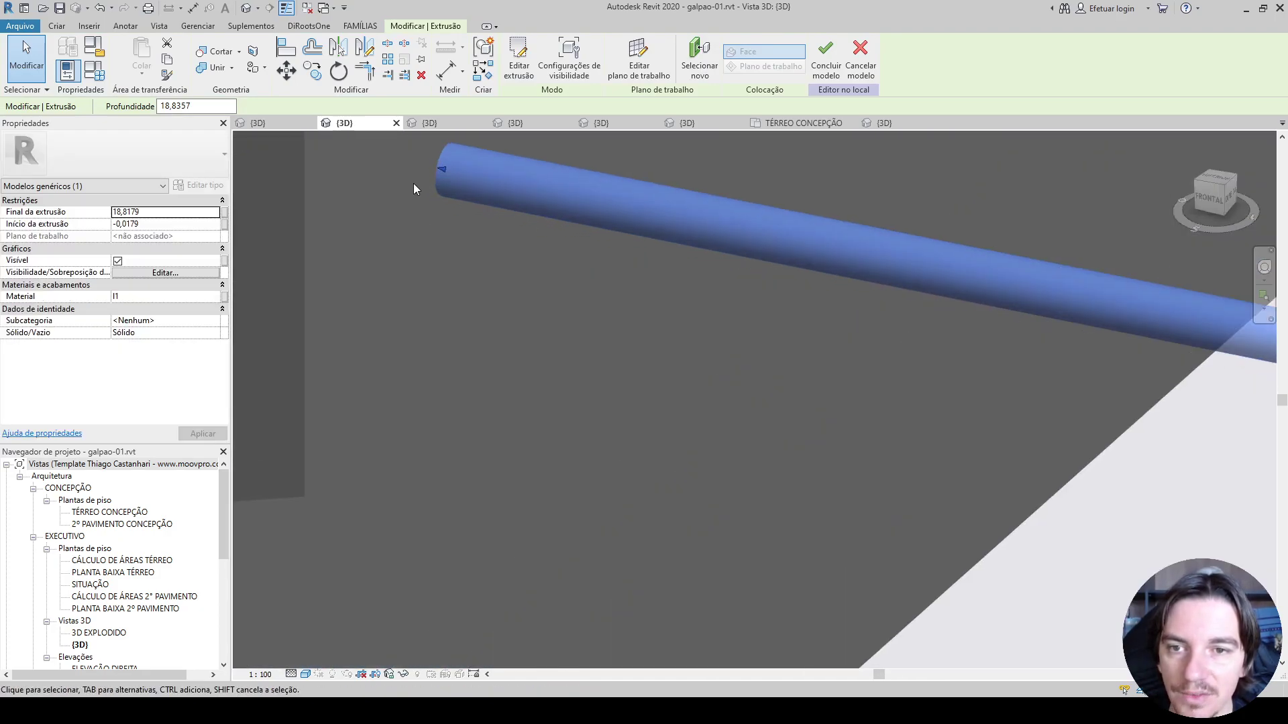
pyautogui.click(414, 188)
pyautogui.scroll(-7, 414, 192)
pyautogui.scroll(-10, 413, 191)
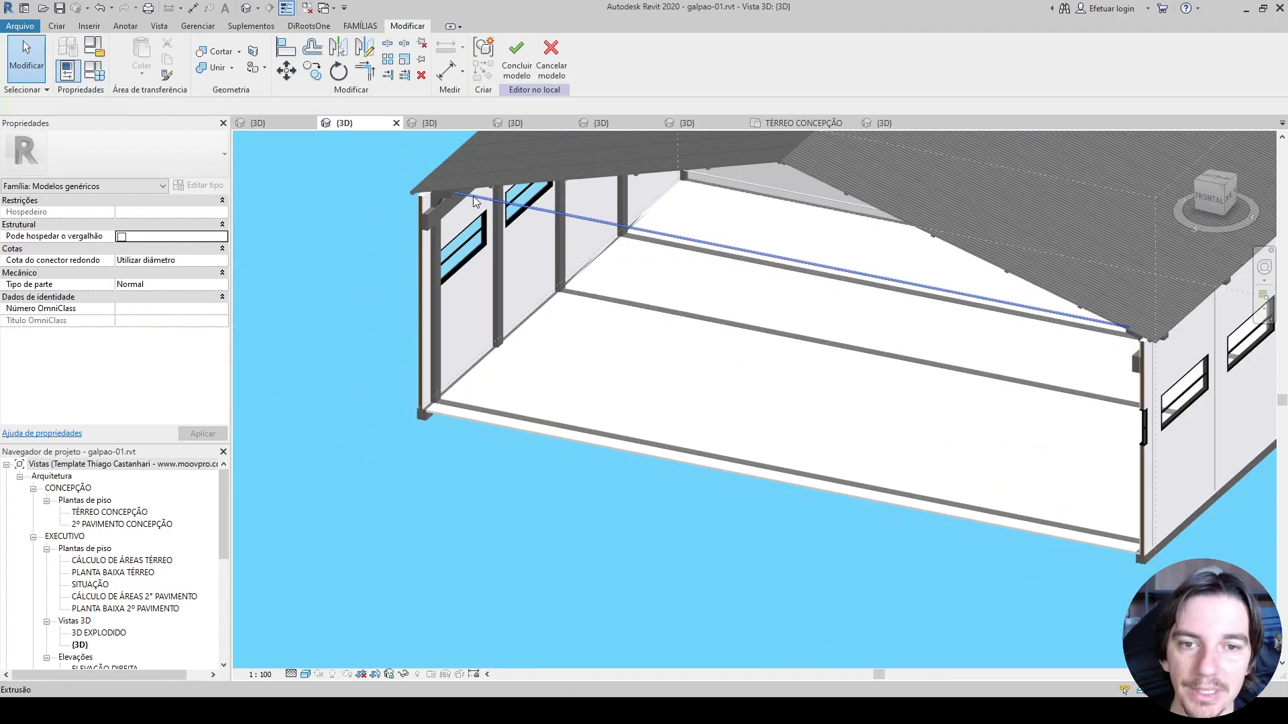
pyautogui.keyDown('shift'); pyautogui.moveTo(783, 276); pyautogui.dragTo(780, 182, button='middle'); pyautogui.keyUp('shift')
pyautogui.scroll(2, 698, 202)
pyautogui.scroll(4, 699, 201)
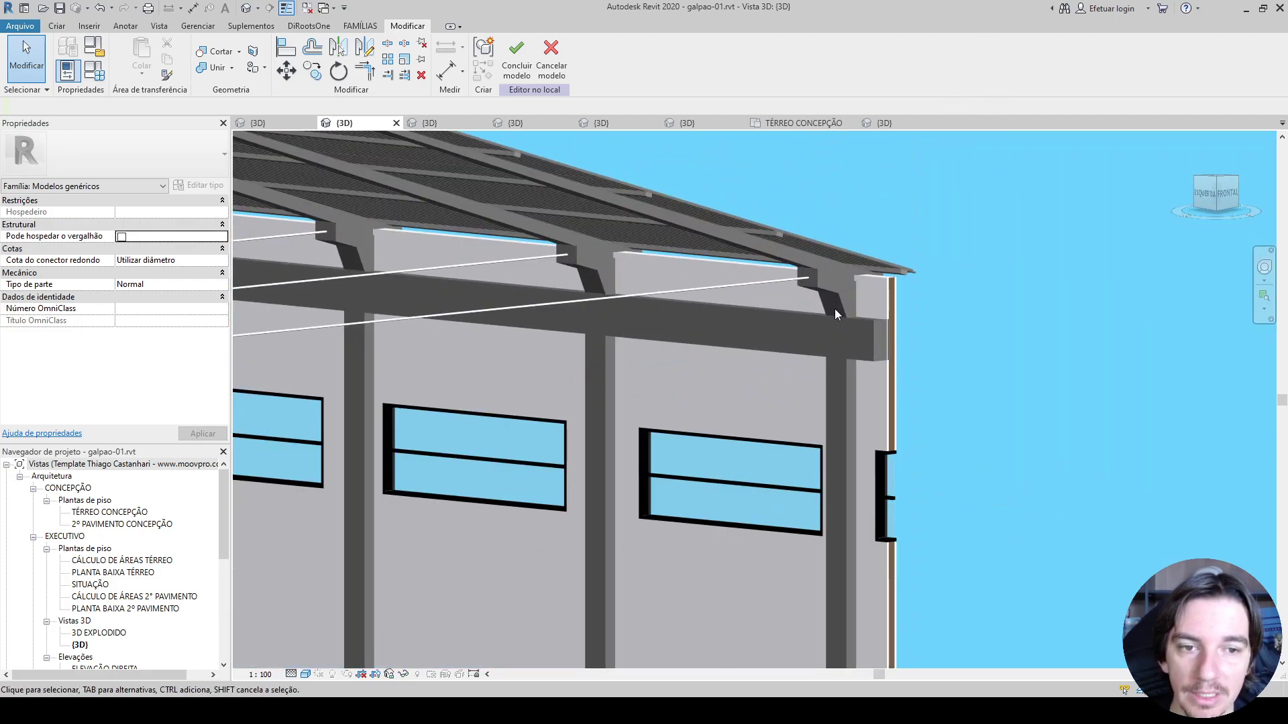
pyautogui.scroll(1, 834, 308)
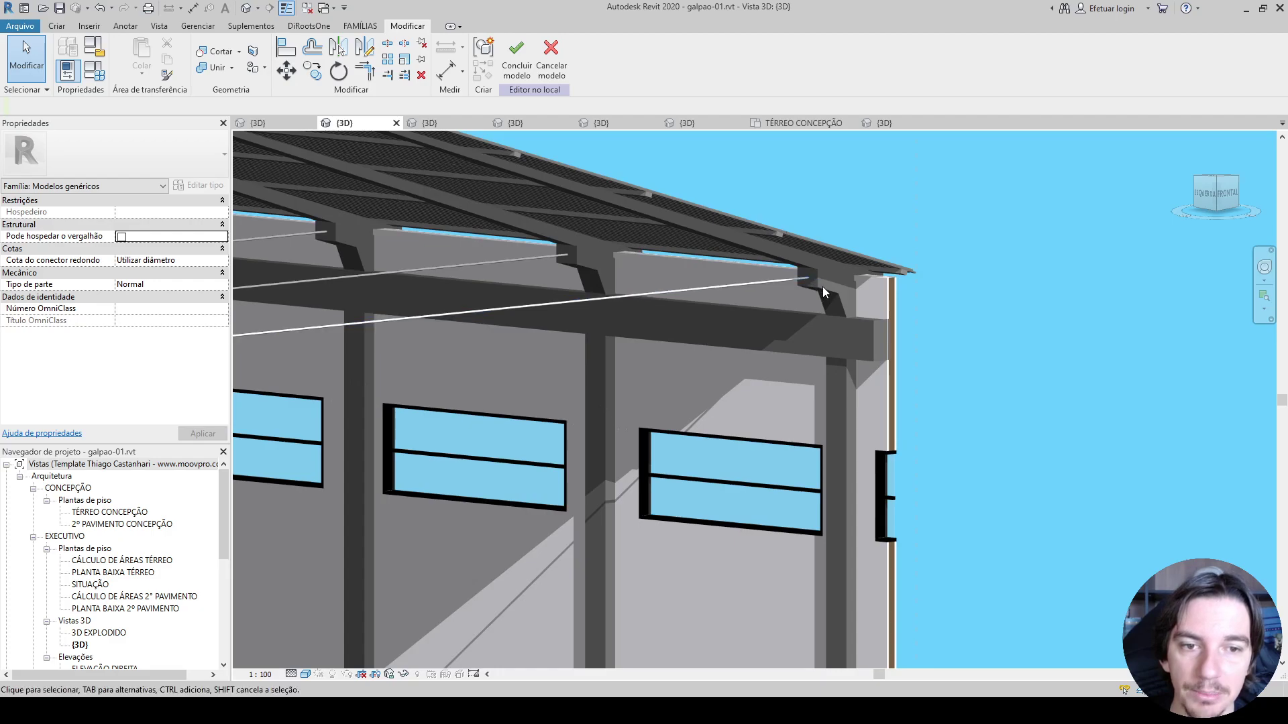
pyautogui.click(735, 285)
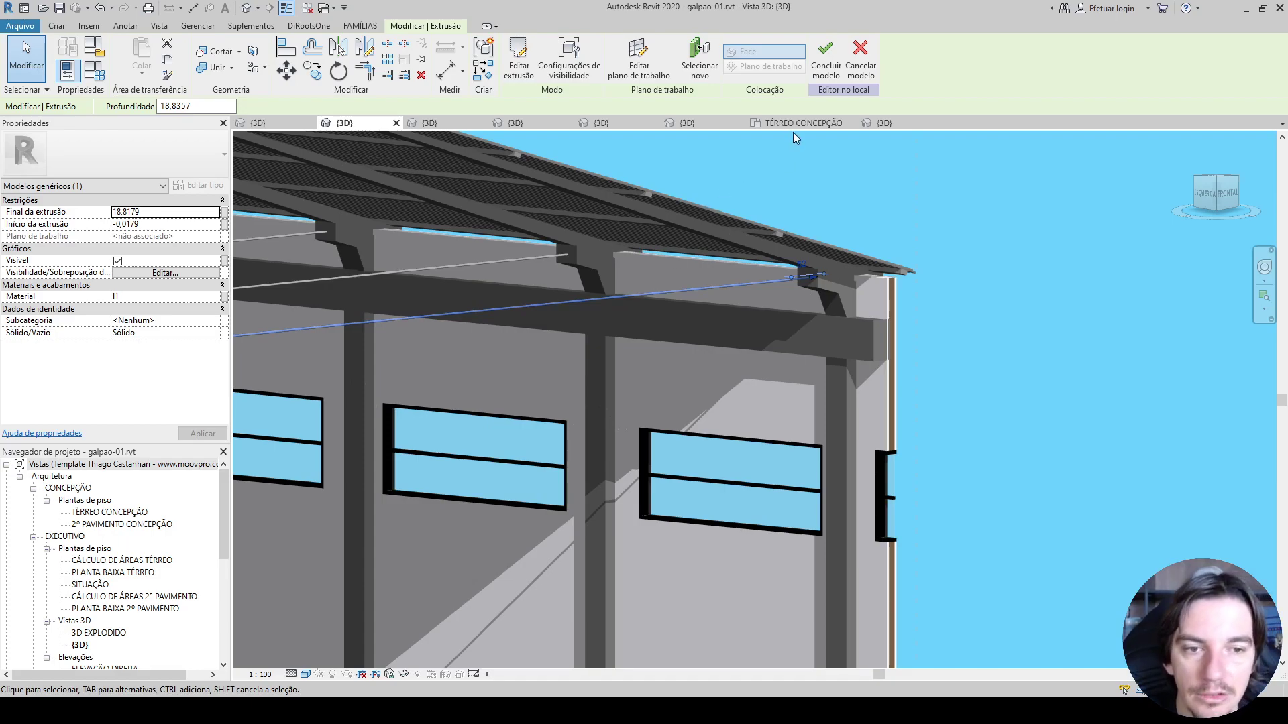
pyautogui.click(826, 57)
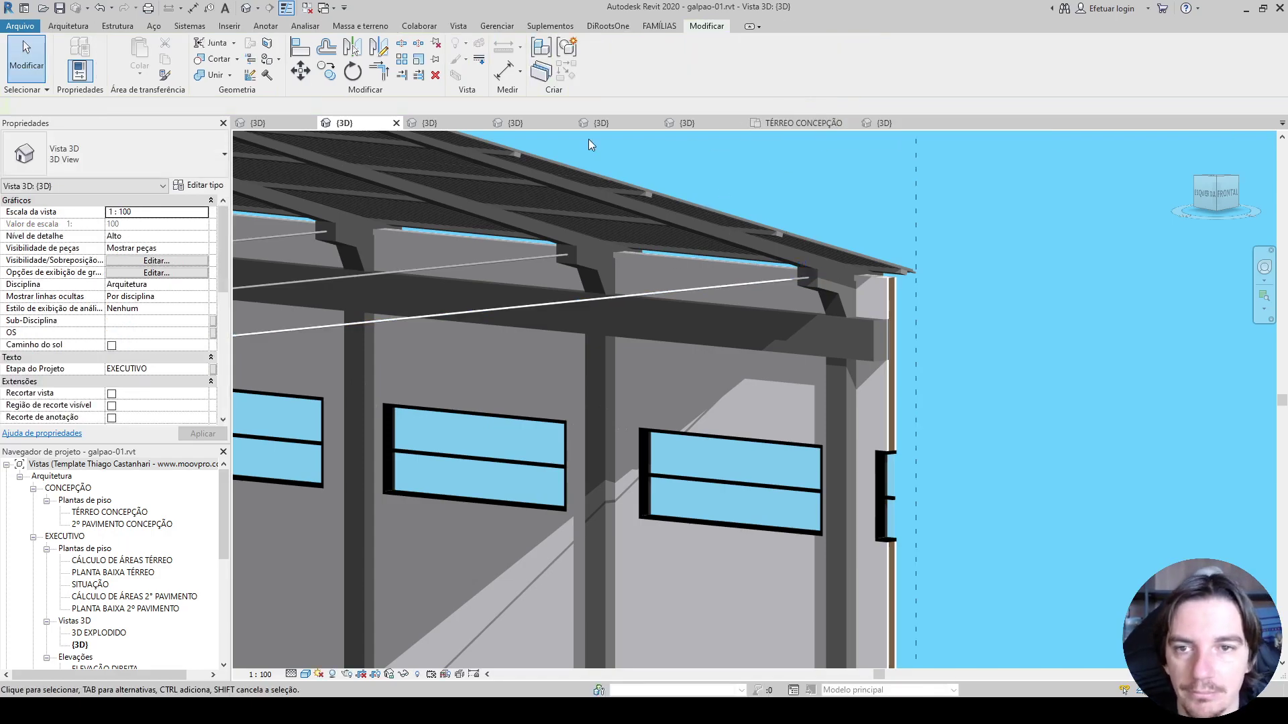
# Step: Switch to the 3D view of galpao-02, dismiss the save reminder, and select the front truss's diagonal brace beside the pillar
pyautogui.click(432, 127)
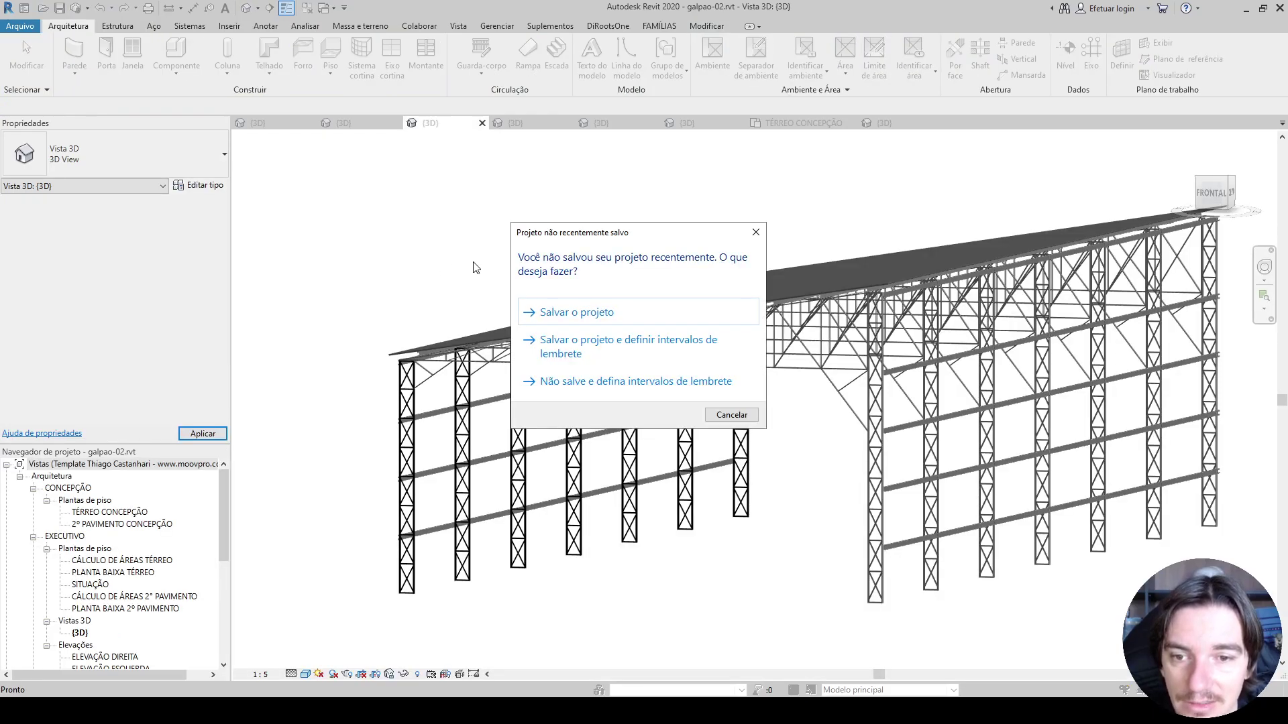
pyautogui.click(755, 232)
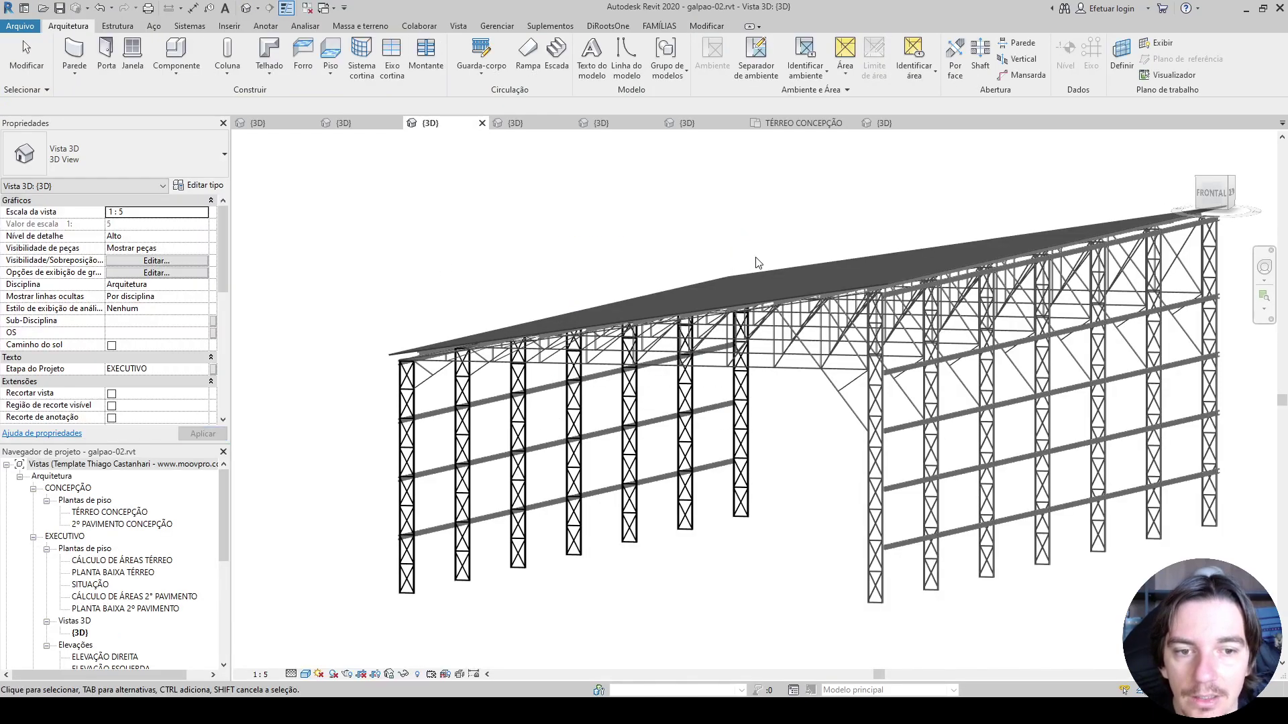
pyautogui.click(844, 399)
pyautogui.scroll(4, 844, 399)
pyautogui.scroll(6, 844, 399)
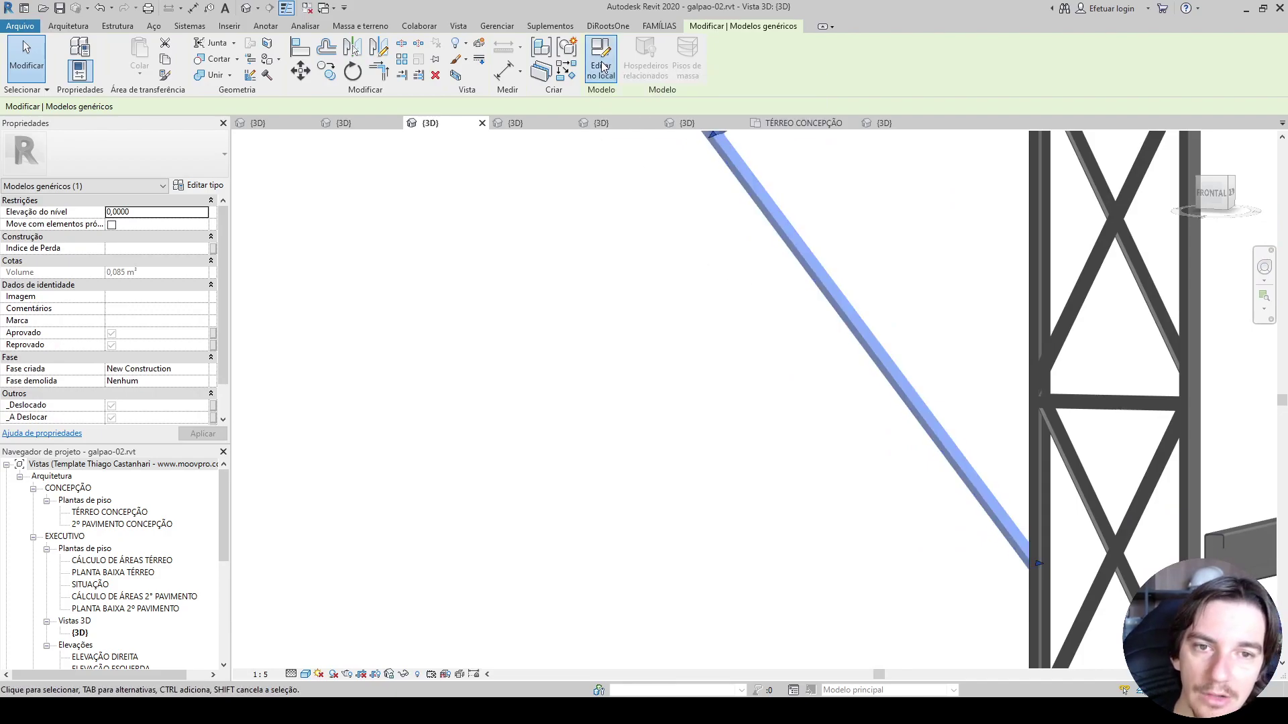
# Step: Open the truss's in-place model, select the diagonal brace's extrusion, and finish the model without changes
pyautogui.doubleClick(837, 296)
pyautogui.click(831, 292)
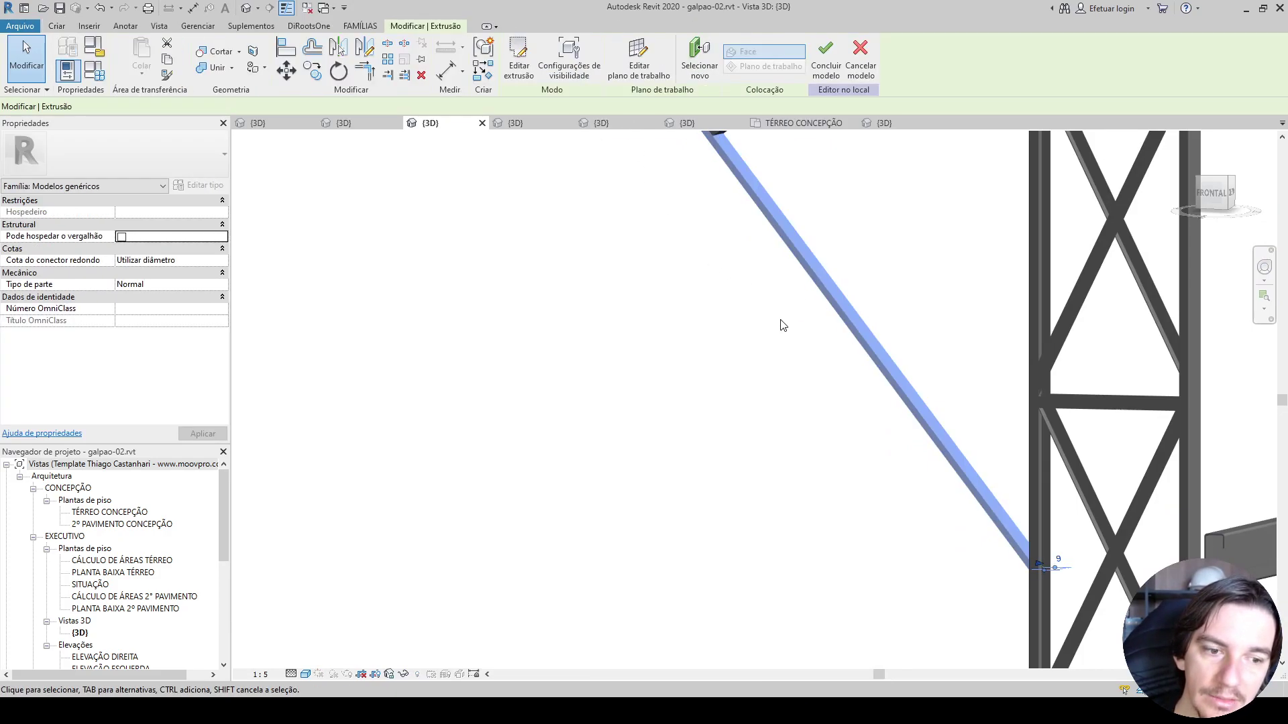
pyautogui.scroll(-2, 697, 165)
pyautogui.click(847, 58)
pyautogui.scroll(-7, 707, 238)
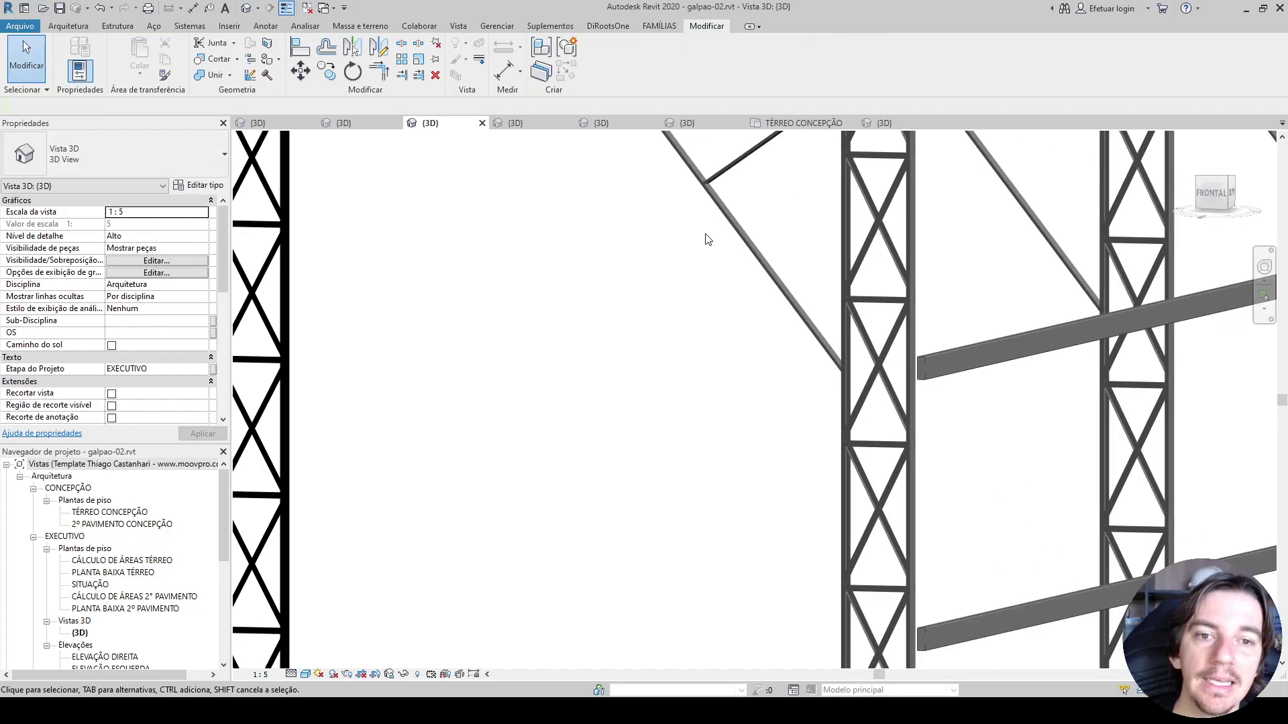
# Step: View the structure from the front and select the in-place truss at the opposite corner brace to inspect it, clearing the selection
pyautogui.keyDown('shift'); pyautogui.moveTo(697, 276); pyautogui.dragTo(769, 377, button='middle'); pyautogui.keyUp('shift')
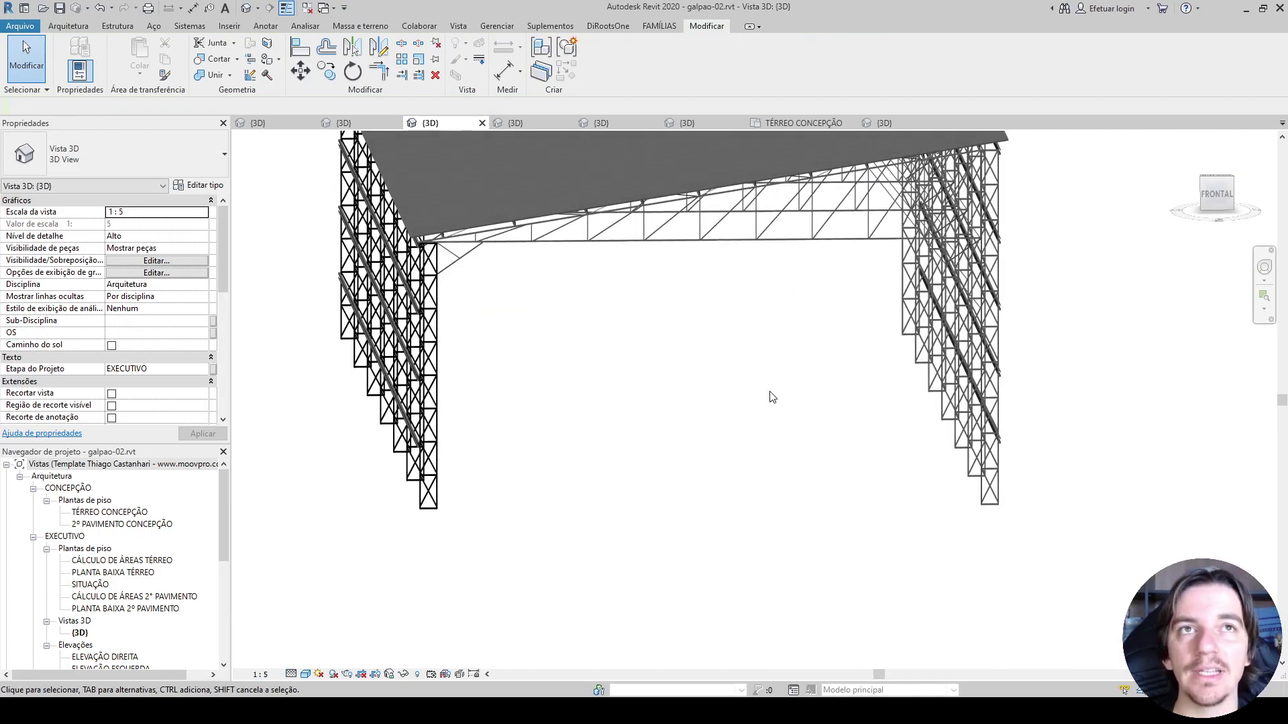
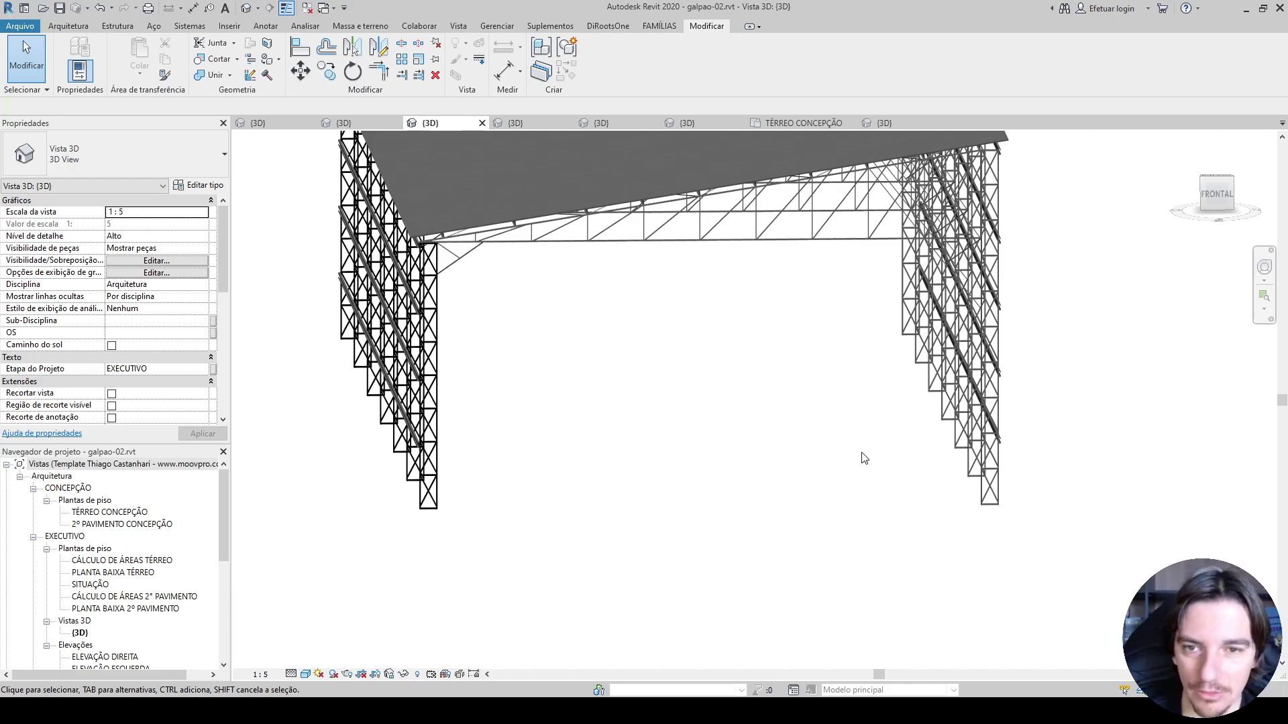
pyautogui.click(473, 260)
pyautogui.keyDown('shift'); pyautogui.moveTo(491, 288); pyautogui.dragTo(440, 235, button='middle'); pyautogui.keyUp('shift')
pyautogui.scroll(2, 421, 275)
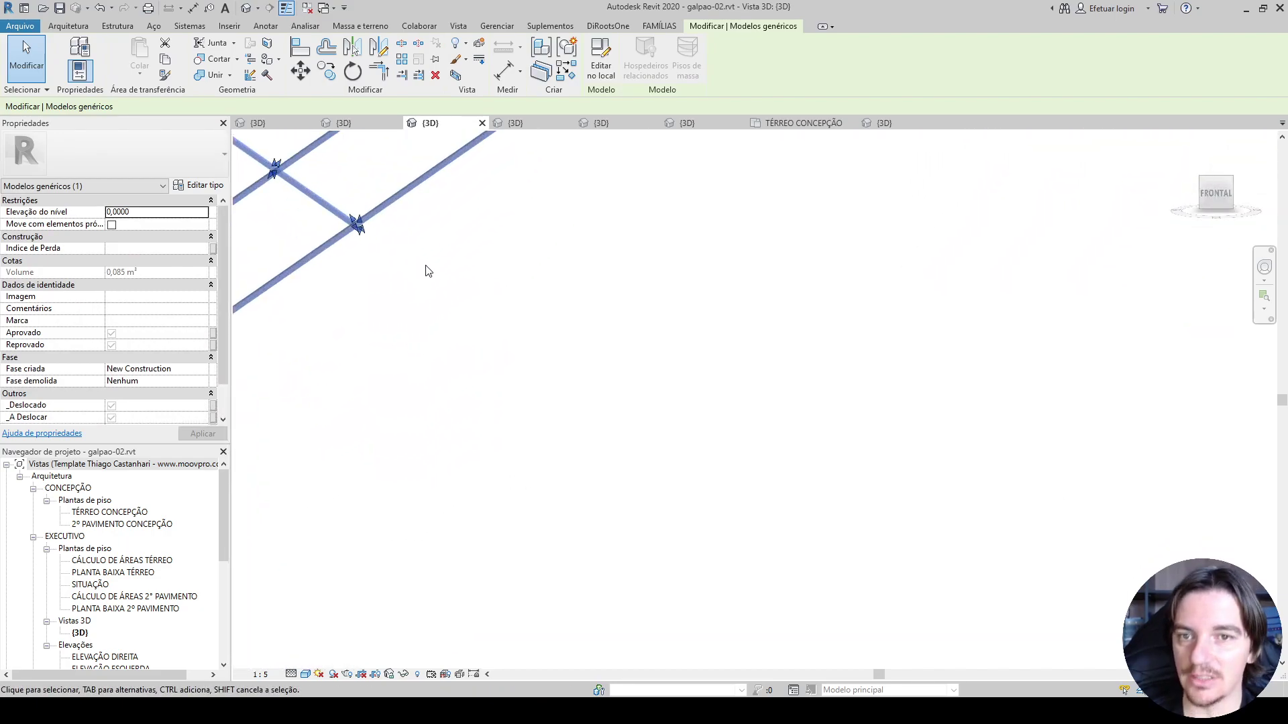
pyautogui.click(436, 288)
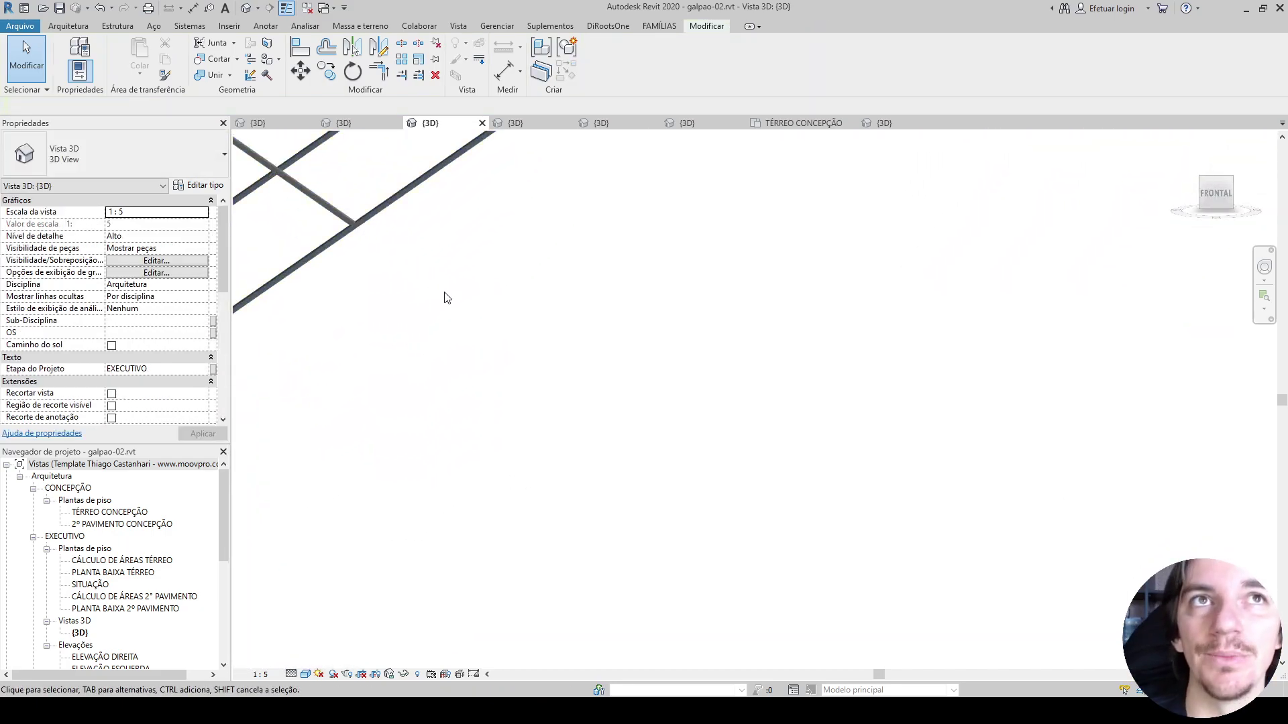
# Step: Switch to the 3D view of galpao04, dismiss the save reminder, and temporarily isolate a structural truss before restoring the full structure
pyautogui.click(522, 124)
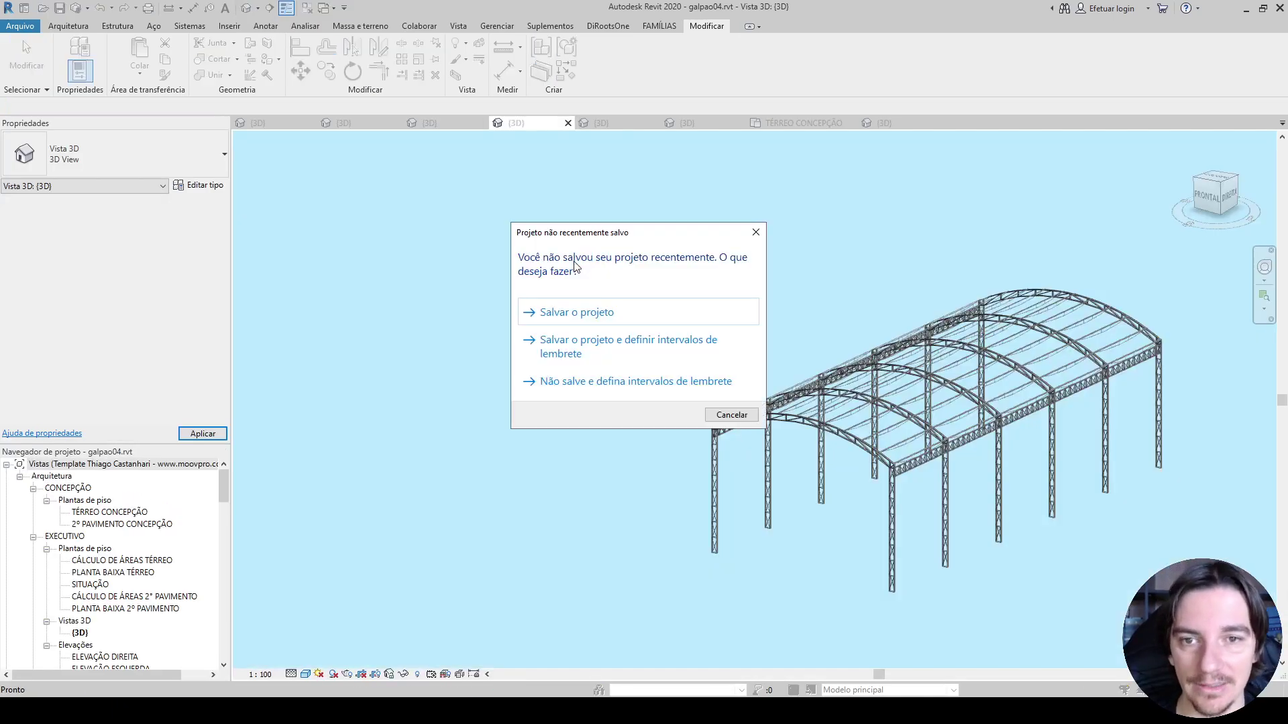
pyautogui.click(755, 228)
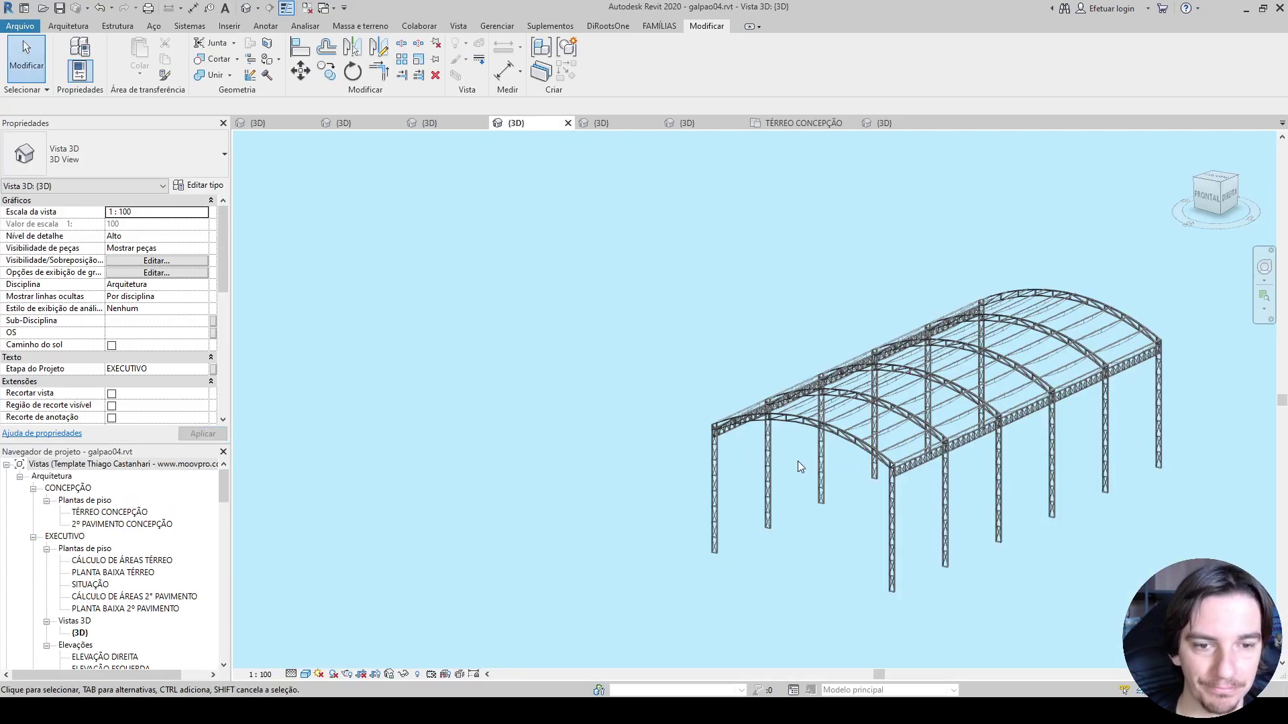
pyautogui.click(829, 435)
pyautogui.scroll(5, 826, 460)
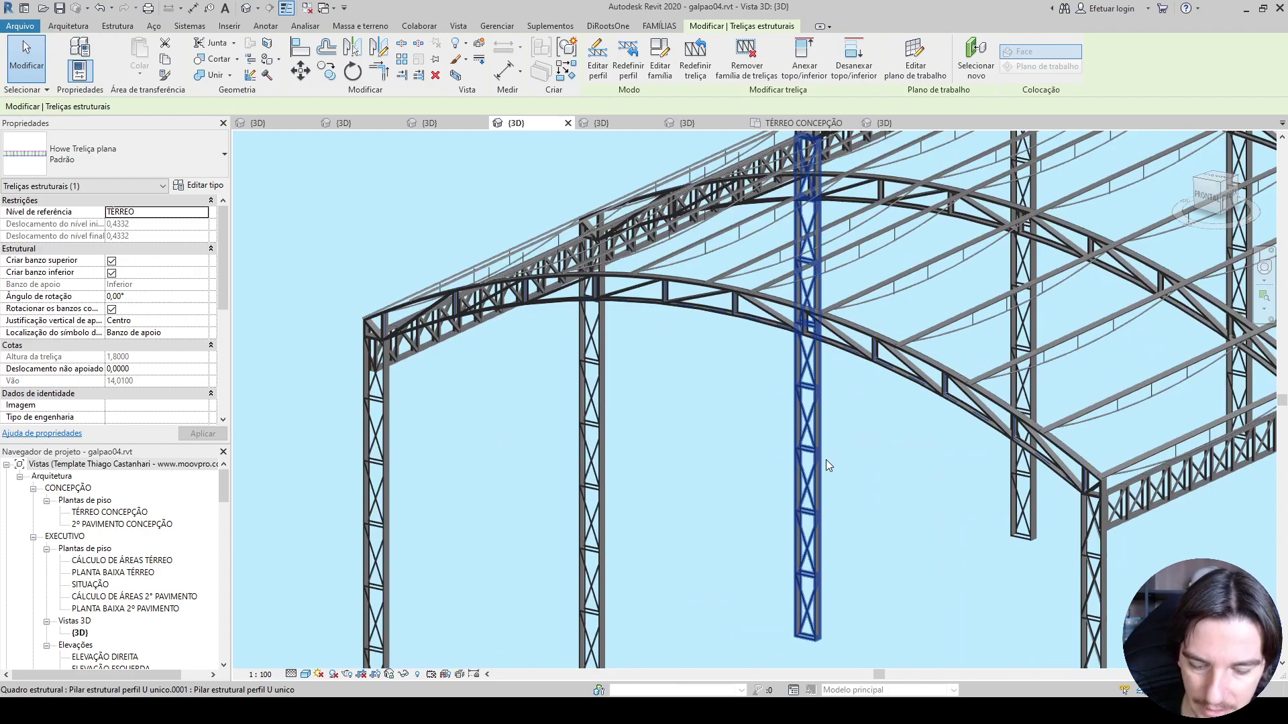
pyautogui.press('h')
pyautogui.press('i')
pyautogui.press('h')
pyautogui.press('r')
pyautogui.press('Escape')
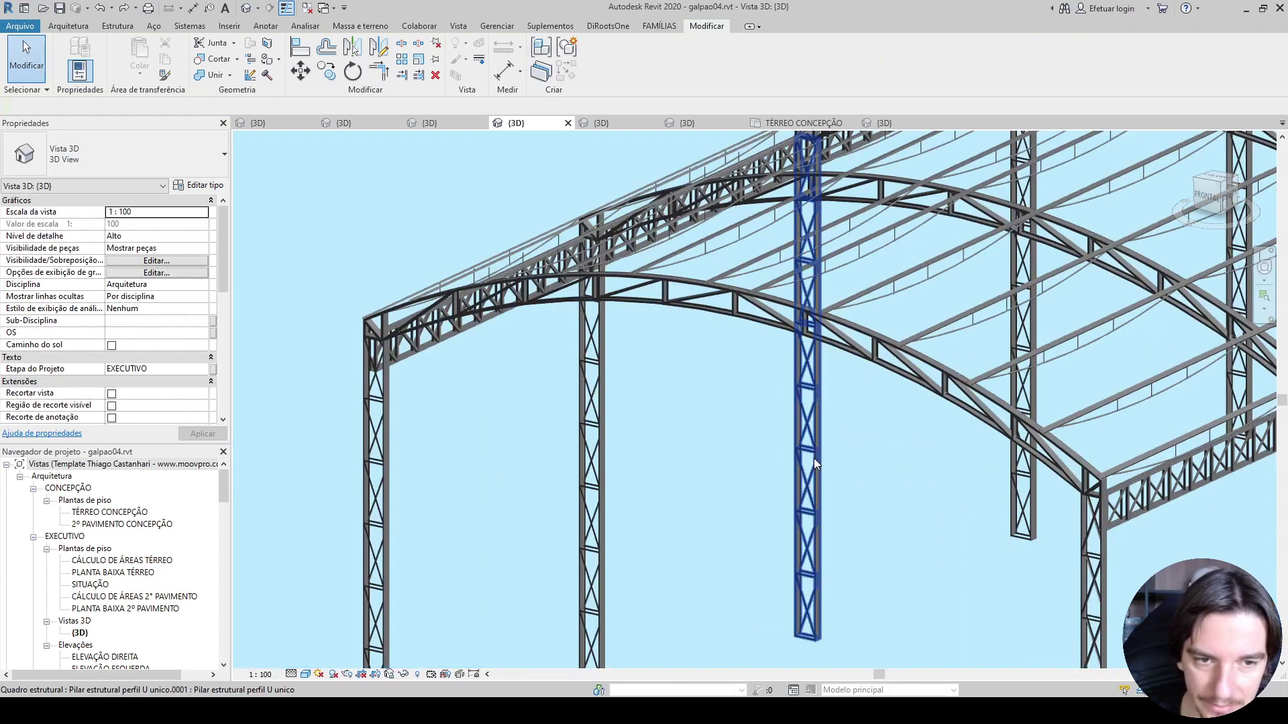
# Step: Select the central and rear parts of the arched structure with a selection window and hide them temporarily
pyautogui.scroll(-5, 822, 360)
pyautogui.keyDown('shift'); pyautogui.moveTo(1003, 440); pyautogui.dragTo(1201, 555, button='middle'); pyautogui.keyUp('shift')
pyautogui.moveTo(1201, 555); pyautogui.dragTo(928, 224)
pyautogui.press('h')
pyautogui.press('h')
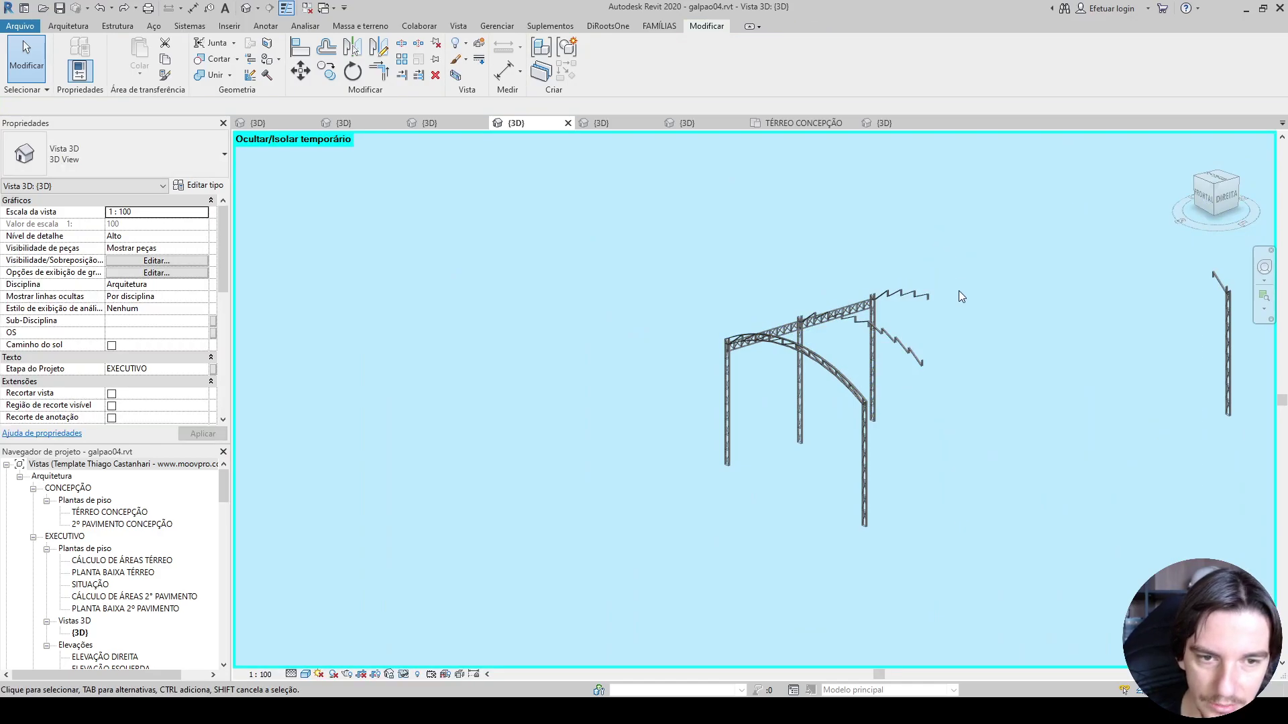
# Step: Temporarily hide the remaining rear and side members, leaving only the front arched truss with its two lattice columns
pyautogui.moveTo(1046, 398); pyautogui.dragTo(879, 263)
pyautogui.keyDown('shift'); pyautogui.moveTo(937, 292); pyautogui.dragTo(1021, 400, button='middle'); pyautogui.keyUp('shift')
pyautogui.press('h')
pyautogui.press('h')
pyautogui.moveTo(1048, 471); pyautogui.dragTo(824, 264)
pyautogui.press('h')
pyautogui.press('h')
pyautogui.moveTo(1109, 447); pyautogui.dragTo(879, 423, button='middle')
pyautogui.moveTo(1078, 535); pyautogui.dragTo(883, 242)
pyautogui.press('h')
pyautogui.press('h')
pyautogui.keyDown('shift'); pyautogui.moveTo(592, 351); pyautogui.dragTo(626, 360, button='middle'); pyautogui.keyUp('shift')
pyautogui.scroll(3, 627, 360)
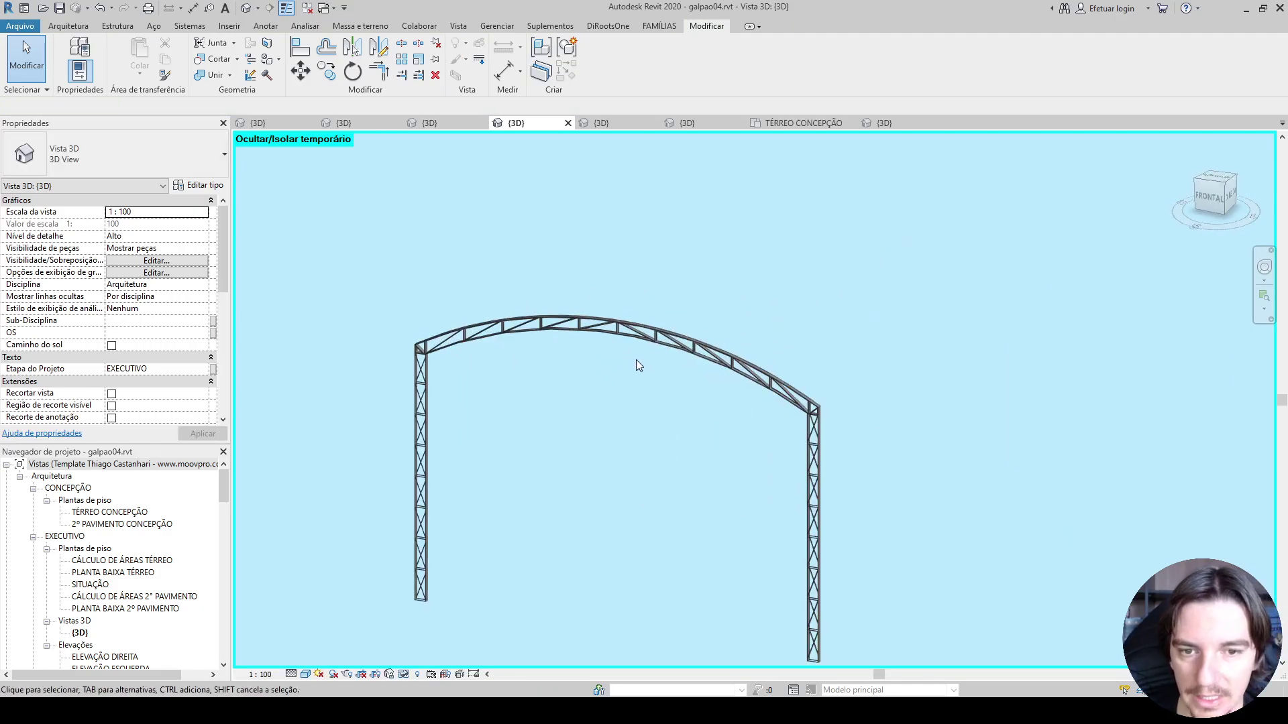
# Step: Open the arched Howe truss's profile for editing and view it from the front
pyautogui.click(610, 365)
pyautogui.scroll(3, 610, 380)
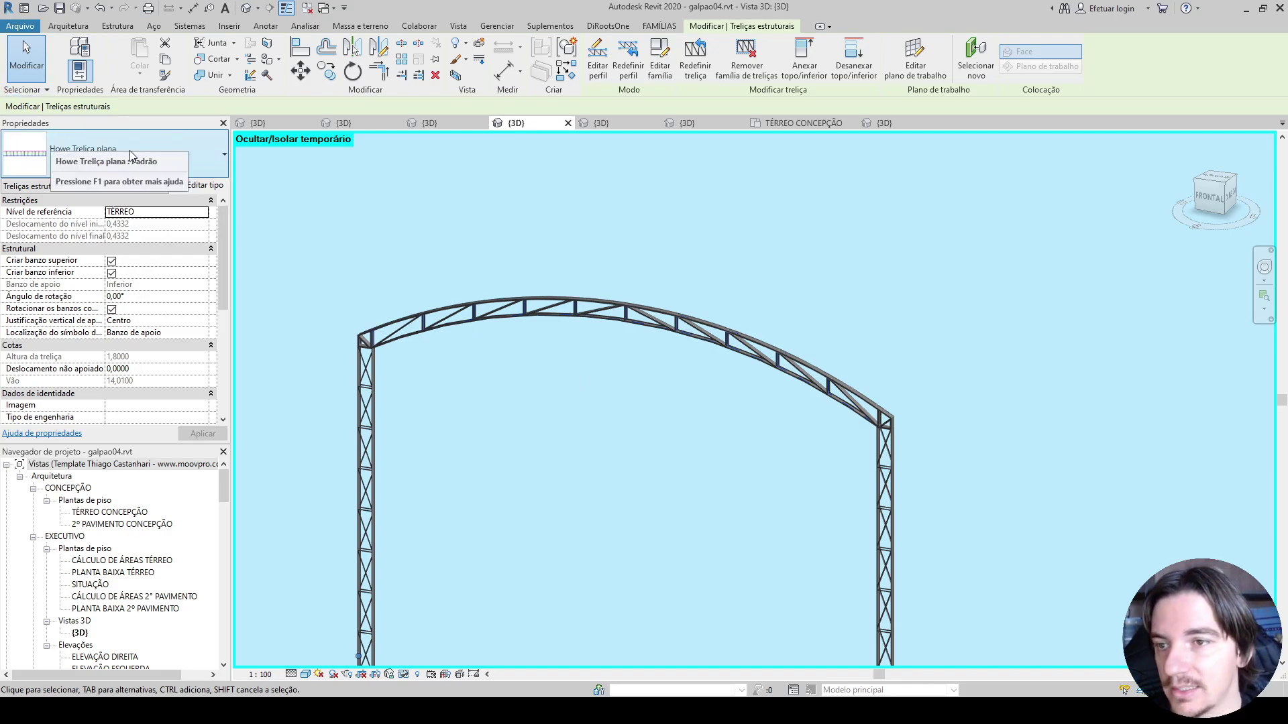
pyautogui.click(596, 75)
pyautogui.click(1219, 196)
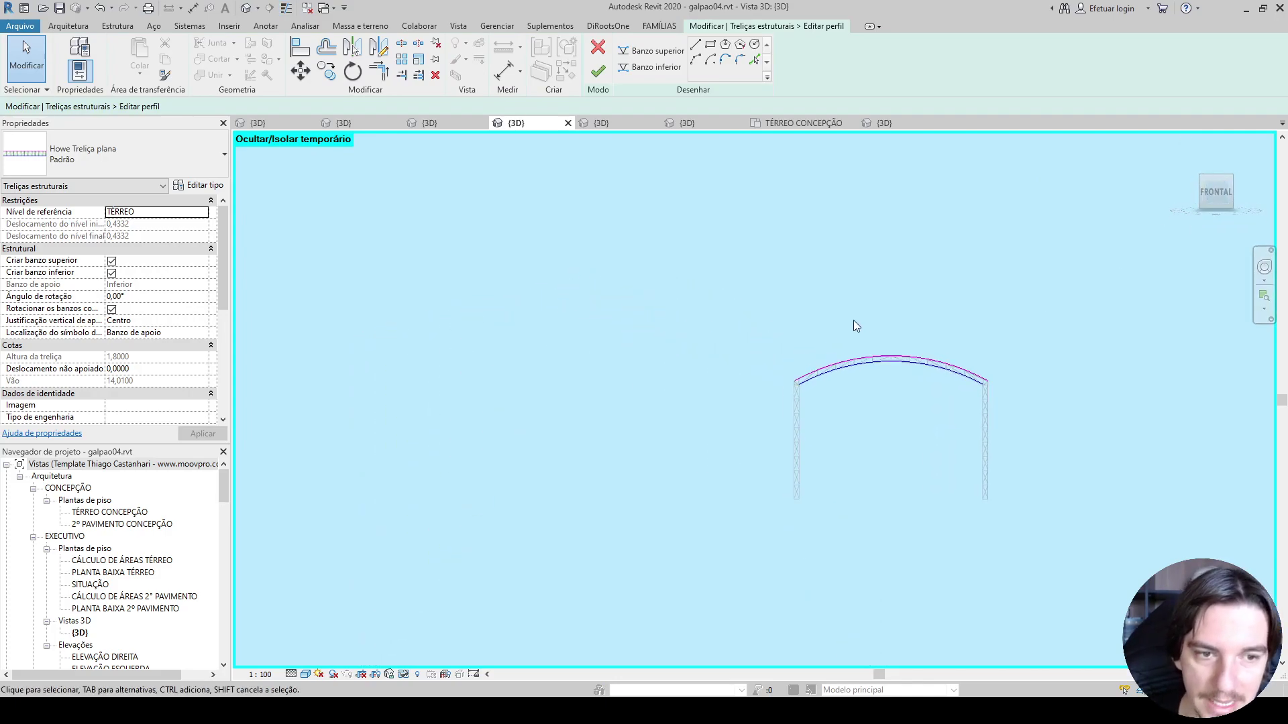
pyautogui.scroll(5, 951, 385)
pyautogui.scroll(1, 702, 324)
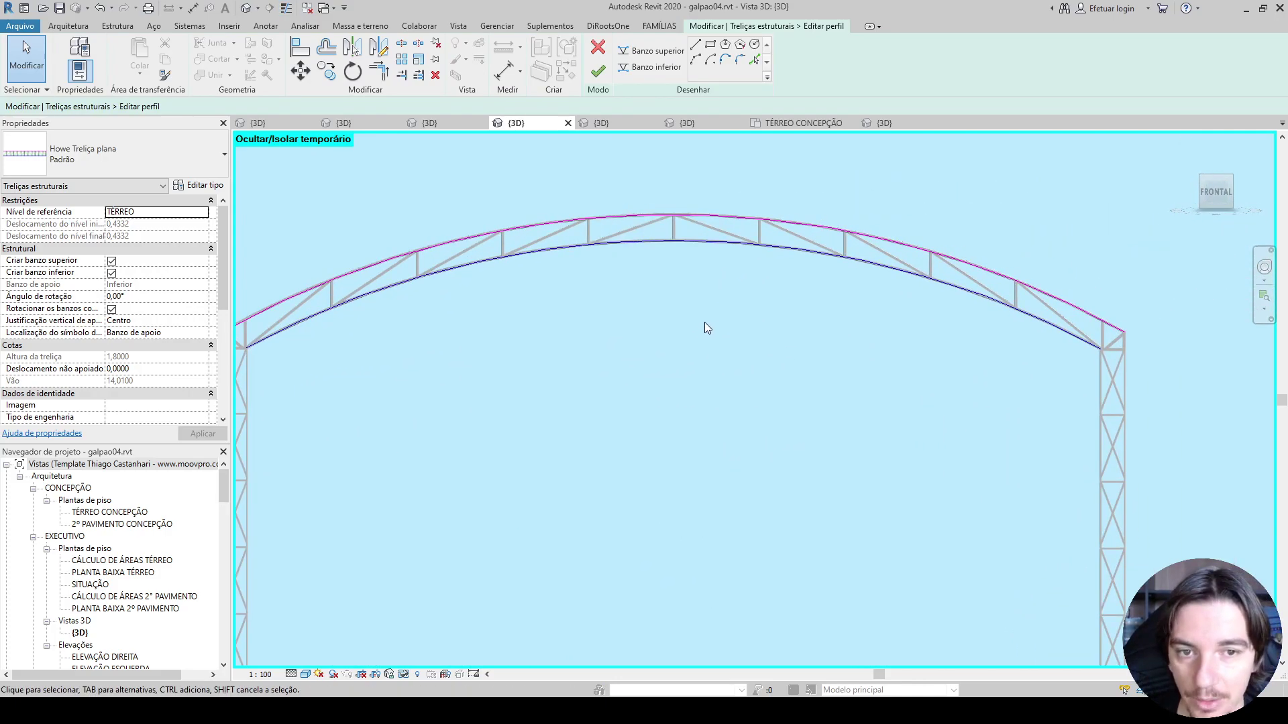
pyautogui.scroll(-3, 741, 245)
# Step: Sketch a wider upper chord arc of about 57° above the existing truss, extending past both columns
pyautogui.click(721, 231)
pyautogui.click(654, 51)
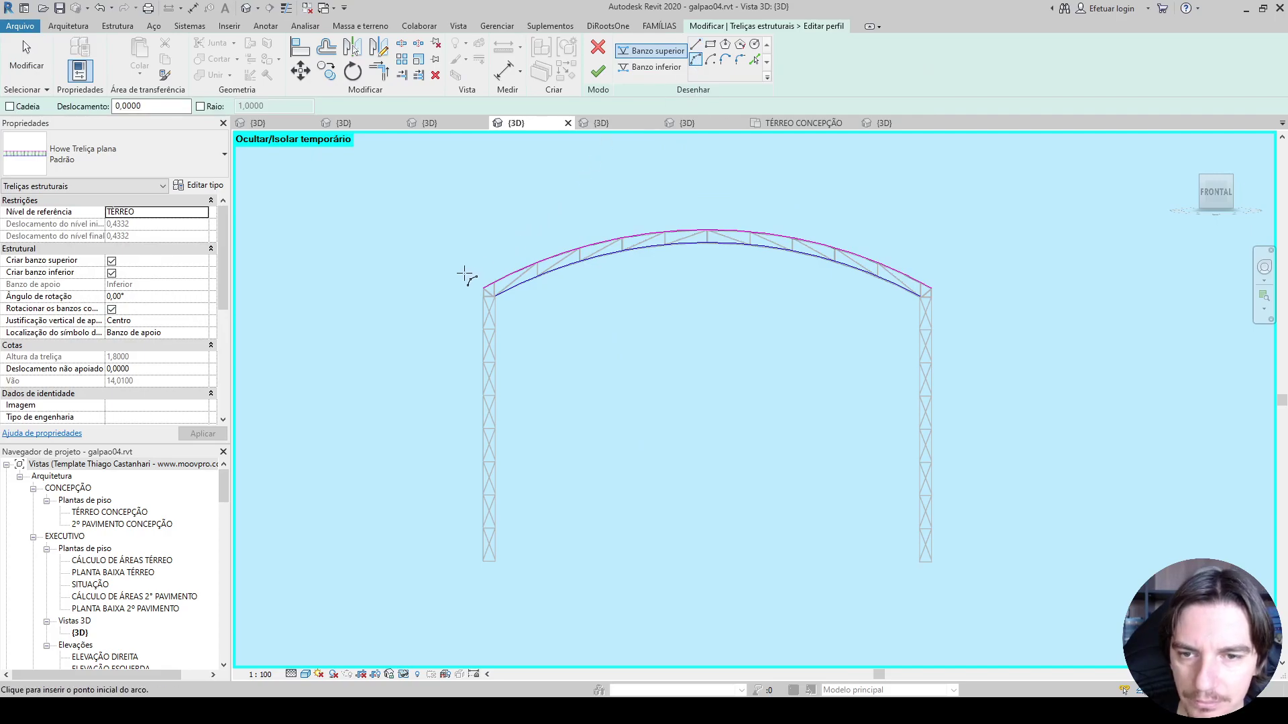
pyautogui.click(415, 272)
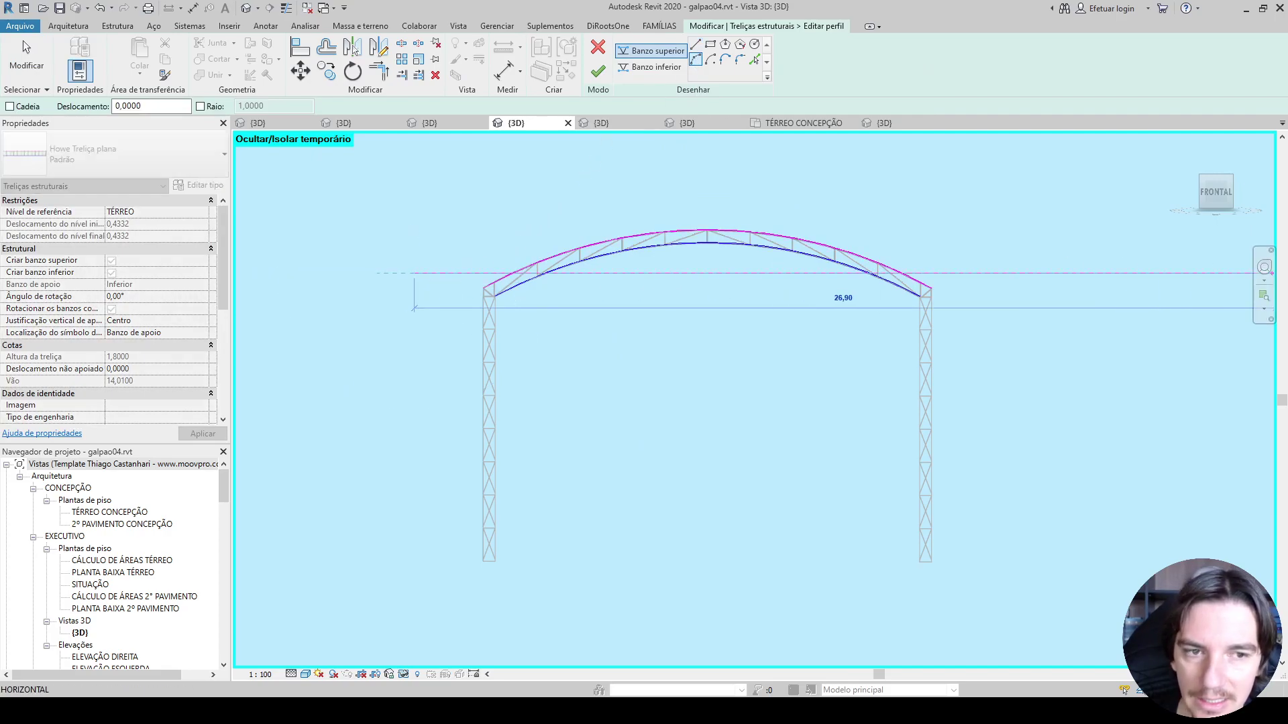
pyautogui.click(1171, 272)
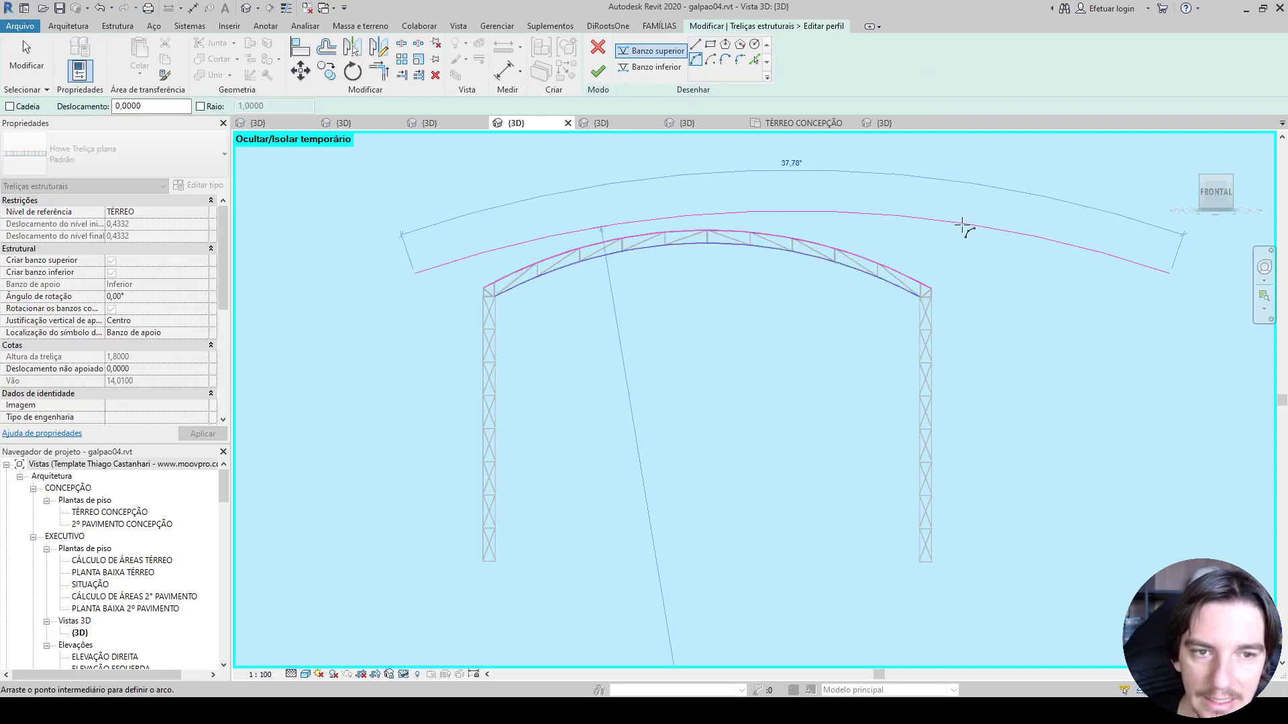
pyautogui.click(798, 178)
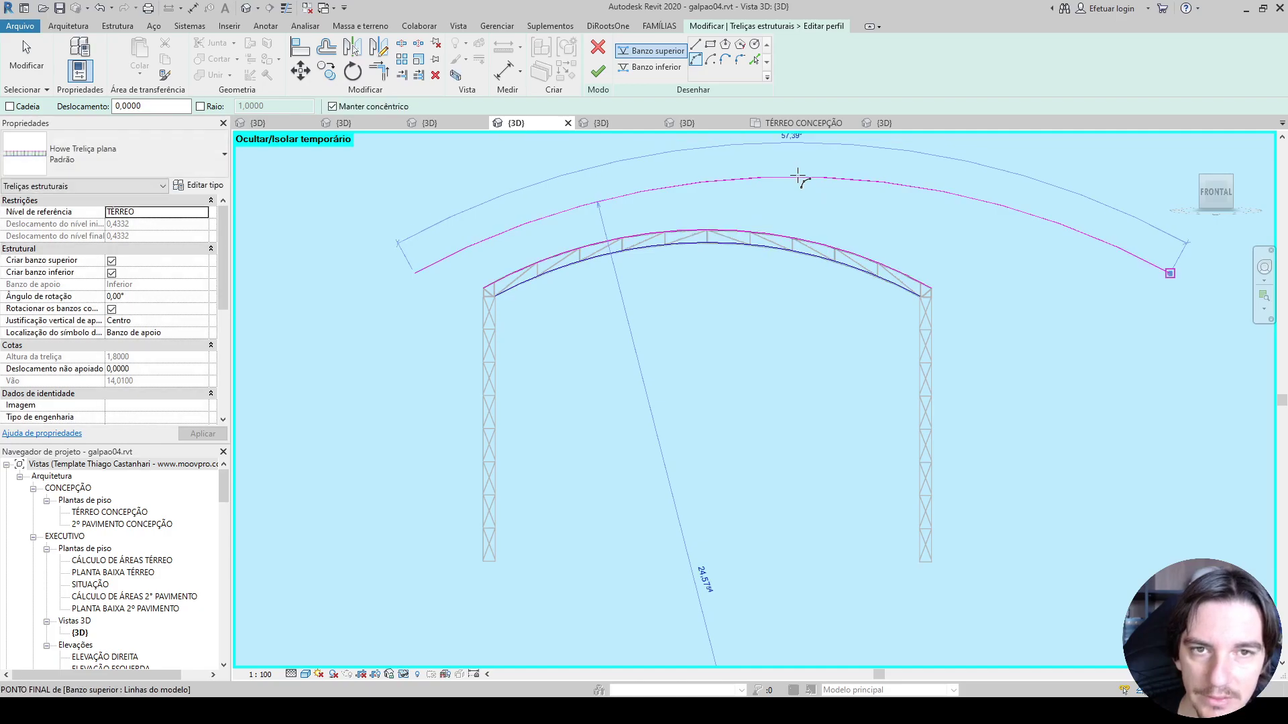
# Step: Offset a lower chord from the new upper arc, remove the old chord lines, and finish the truss profile
pyautogui.click(666, 67)
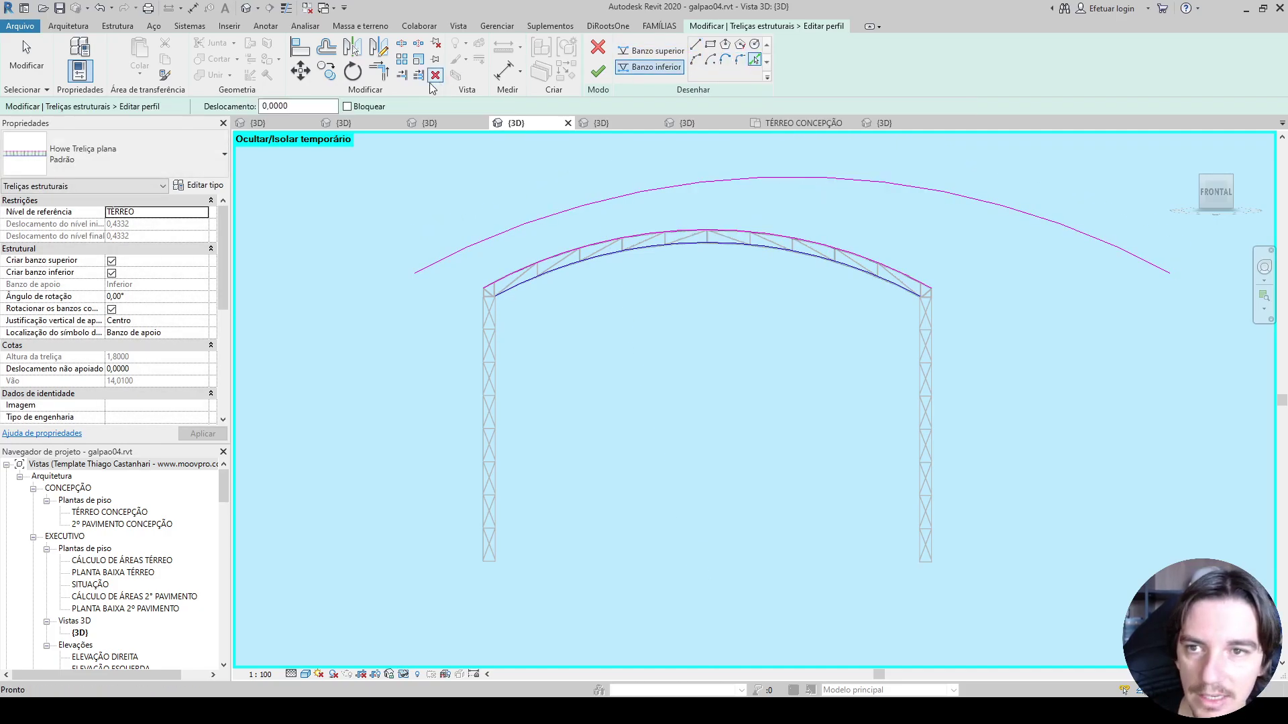
pyautogui.click(800, 179)
pyautogui.press('Escape')
pyautogui.scroll(3, 846, 229)
pyautogui.scroll(-3, 746, 223)
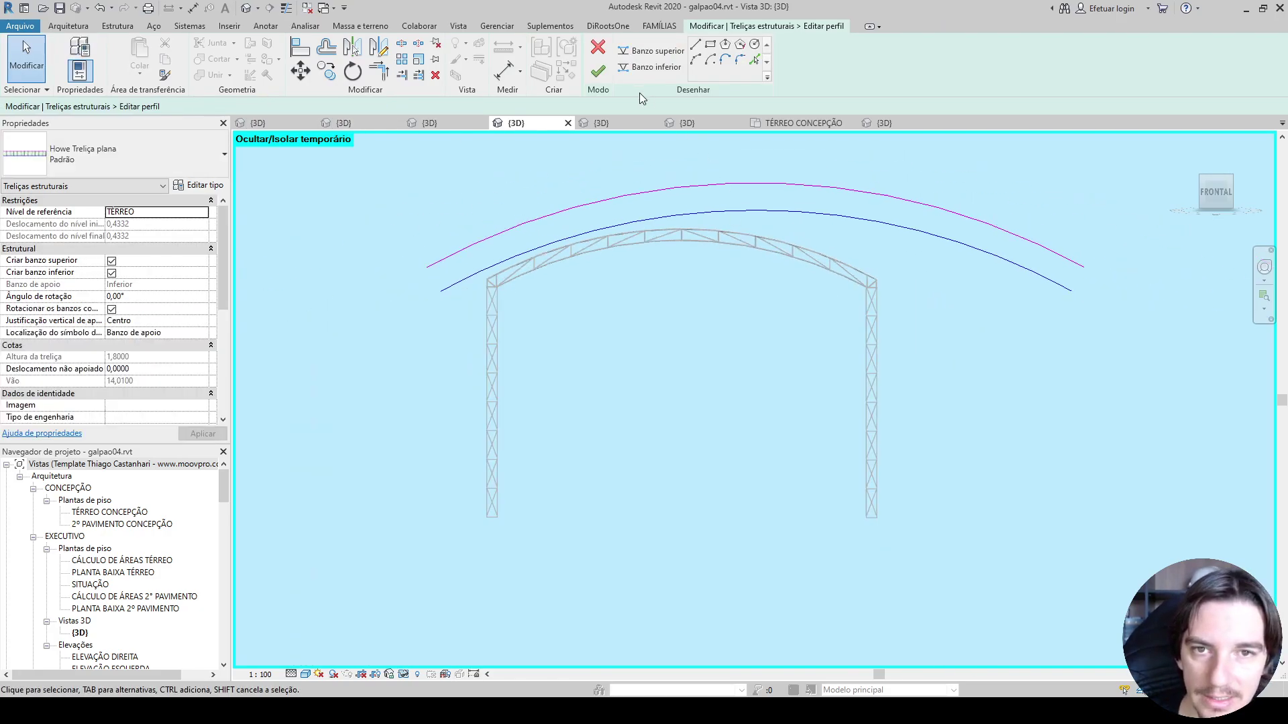
pyautogui.click(596, 72)
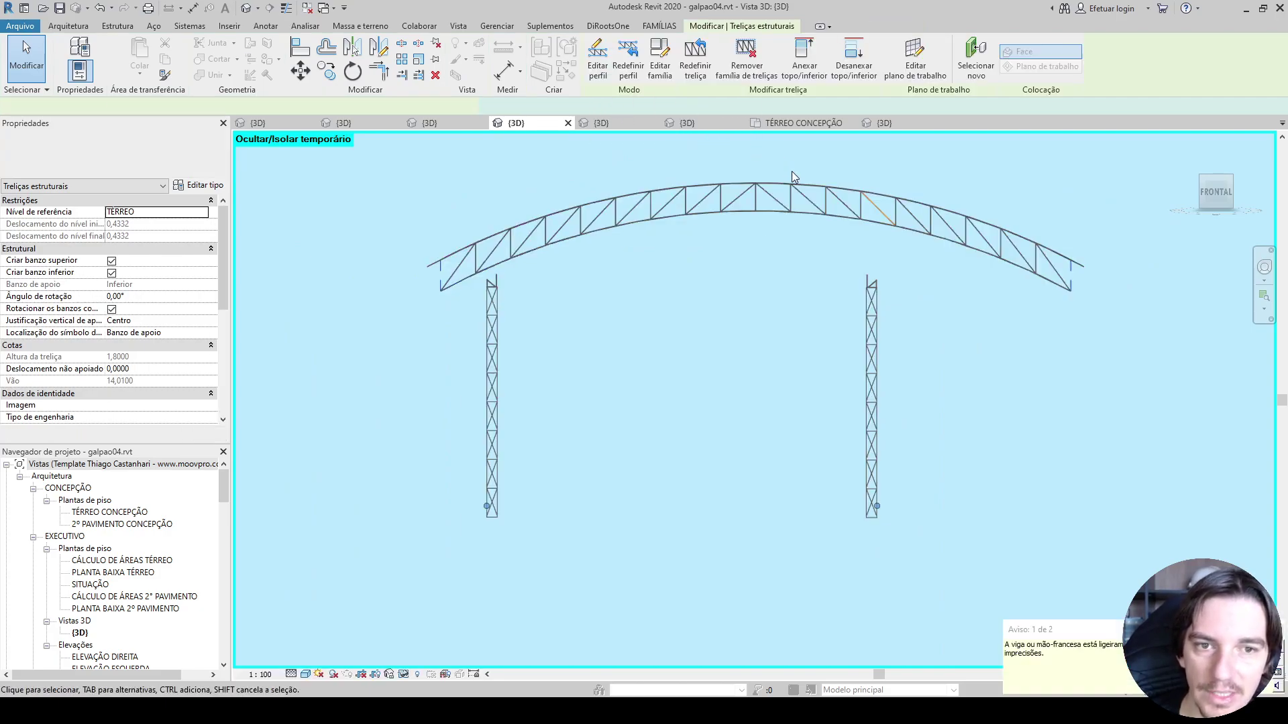
# Step: Examine the reshaped truss from several angles, including its overhanging end, web members and position above the columns
pyautogui.keyDown('shift'); pyautogui.moveTo(988, 289); pyautogui.dragTo(883, 364, button='middle'); pyautogui.keyUp('shift')
pyautogui.scroll(6, 984, 307)
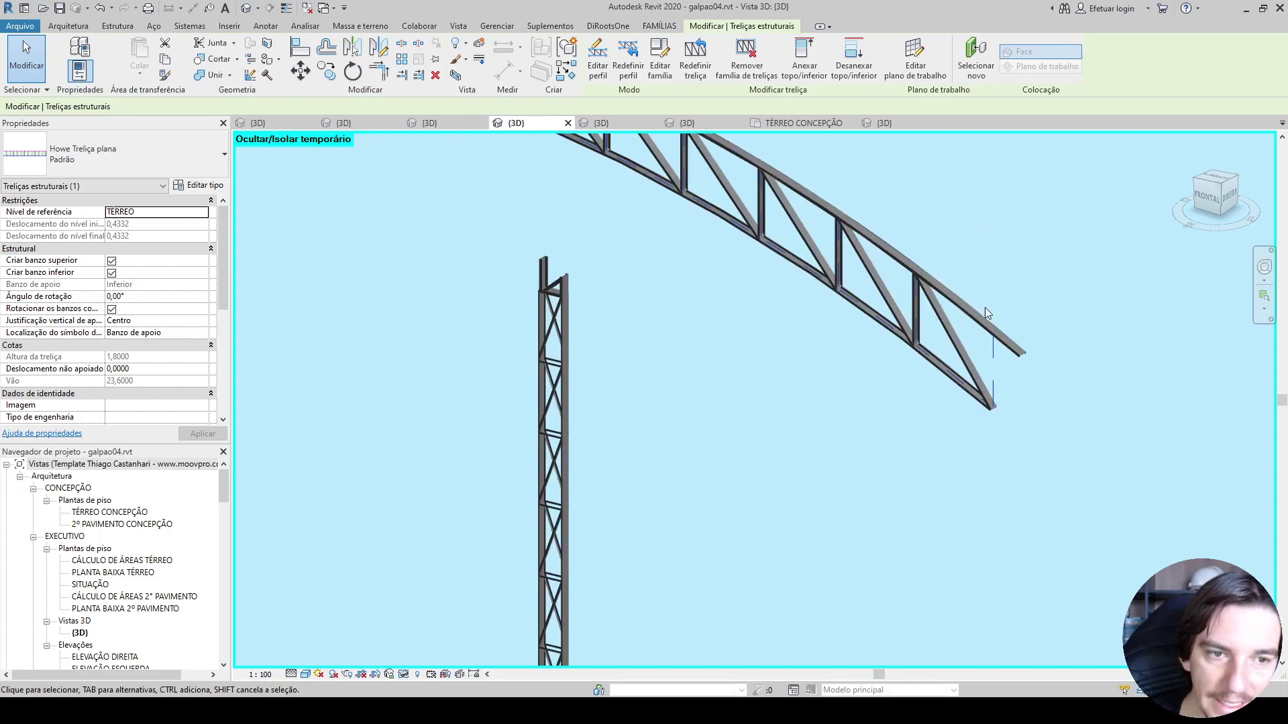
pyautogui.click(1013, 271)
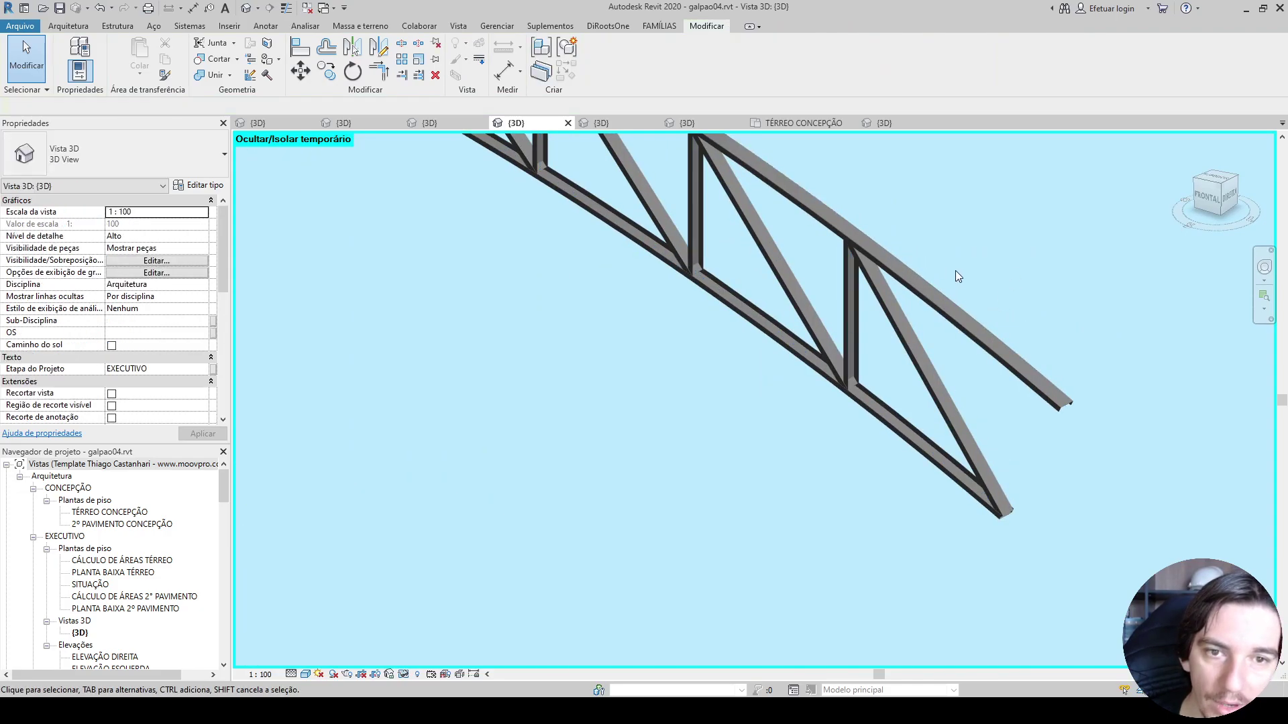
pyautogui.click(837, 219)
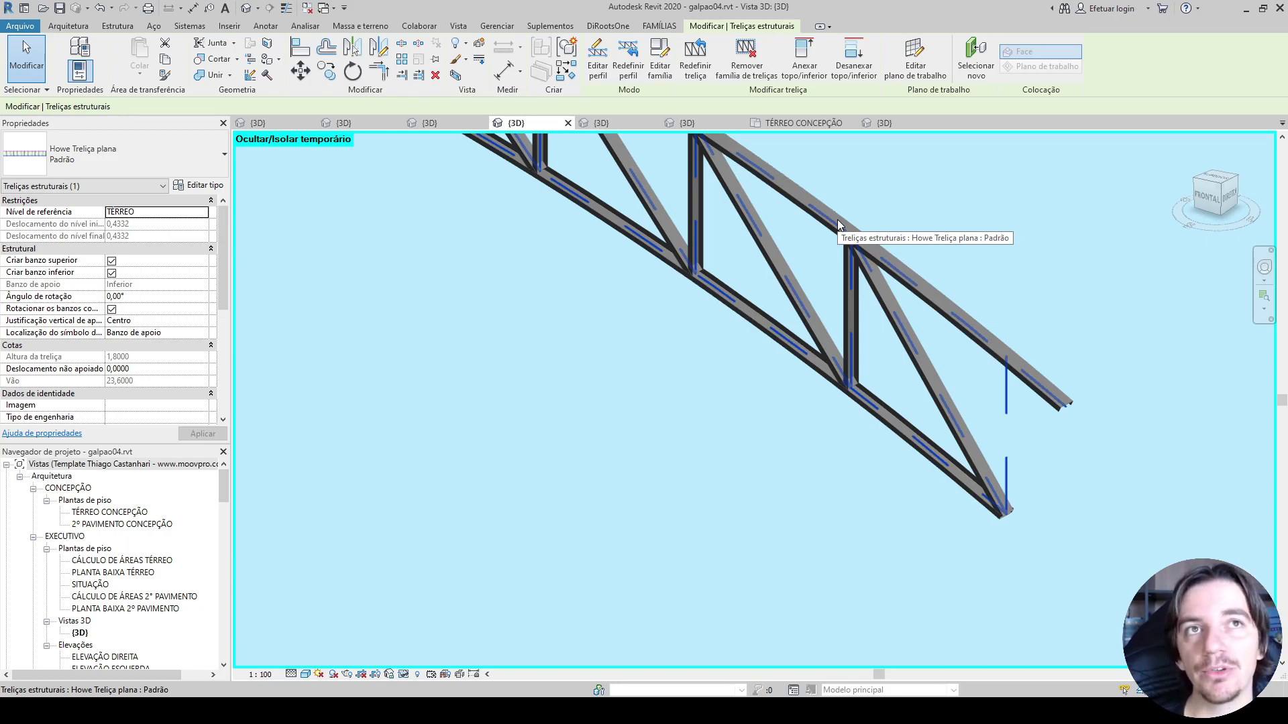
pyautogui.scroll(-5, 837, 219)
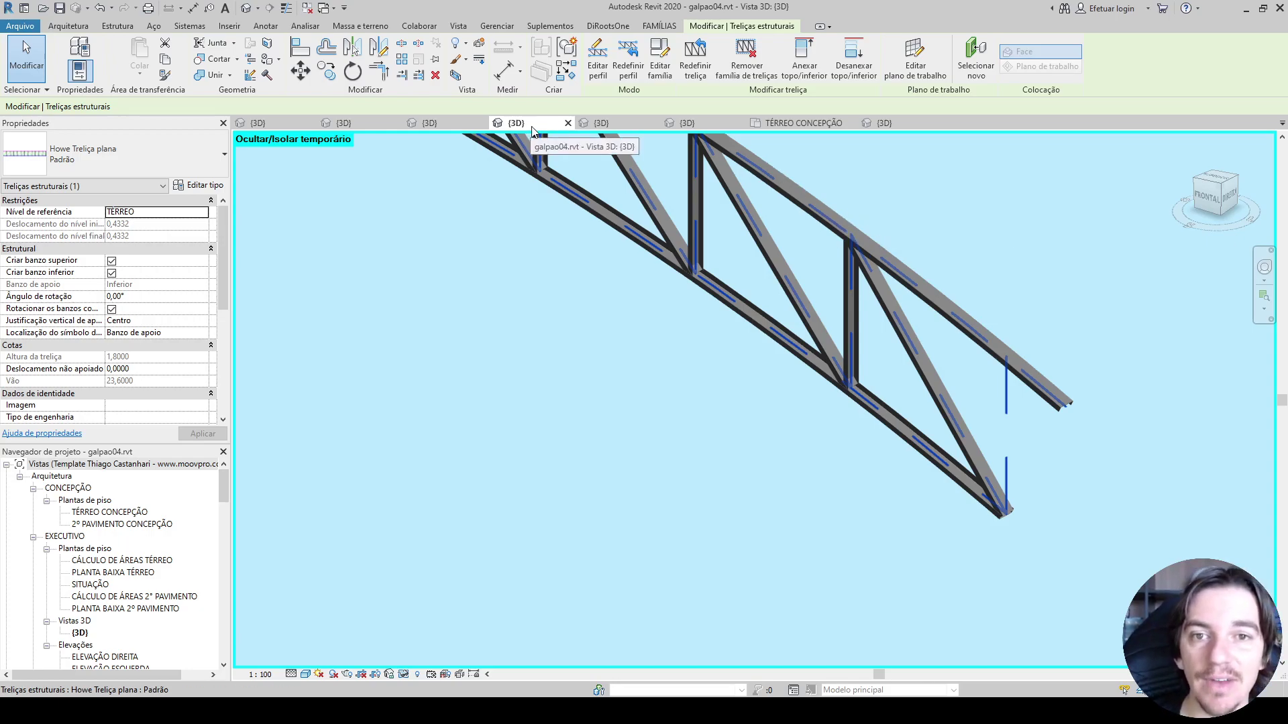
pyautogui.scroll(3, 596, 299)
pyautogui.moveTo(596, 299); pyautogui.dragTo(807, 594, button='middle')
pyautogui.scroll(-3, 807, 385)
pyautogui.keyDown('shift'); pyautogui.moveTo(737, 392); pyautogui.dragTo(966, 403, button='middle'); pyautogui.keyUp('shift')
pyautogui.keyDown('shift'); pyautogui.moveTo(674, 382); pyautogui.dragTo(646, 277, button='middle'); pyautogui.keyUp('shift')
pyautogui.scroll(1, 682, 277)
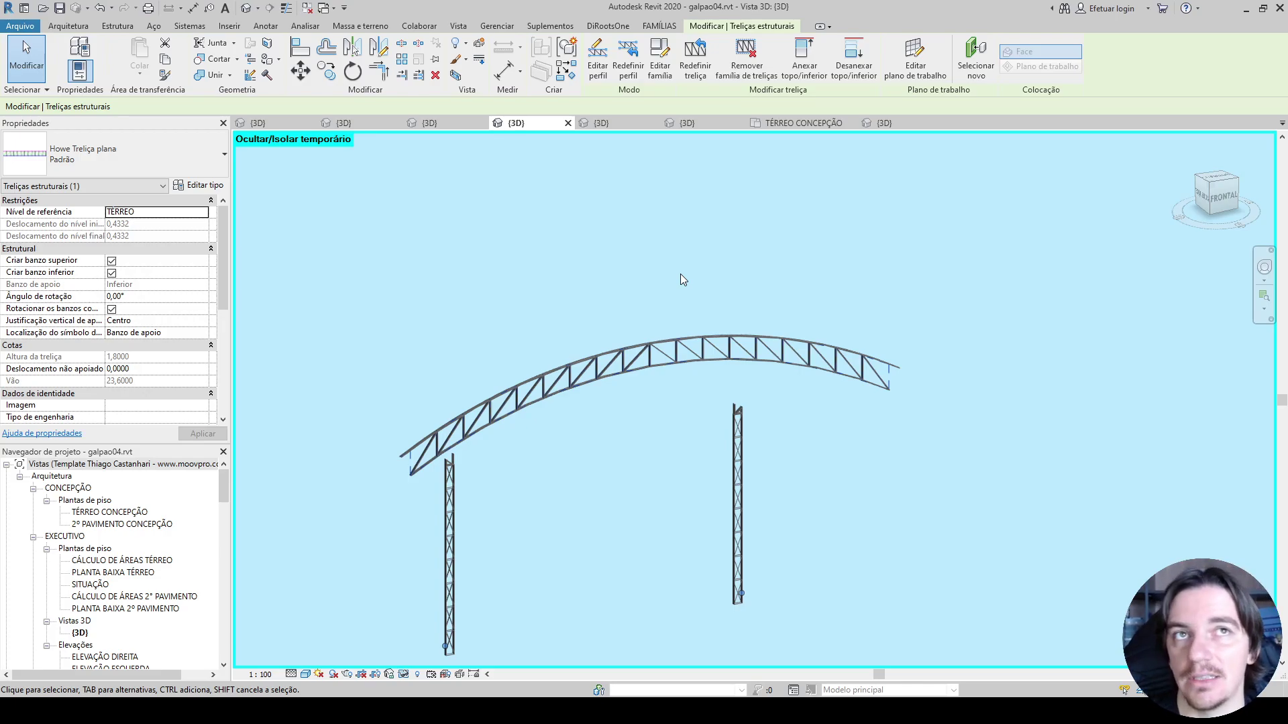
pyautogui.keyDown('shift'); pyautogui.moveTo(741, 456); pyautogui.dragTo(592, 489, button='middle'); pyautogui.keyUp('shift')
pyautogui.scroll(3, 815, 405)
pyautogui.moveTo(816, 404); pyautogui.dragTo(861, 389, button='middle')
# Step: Select a diagonal brace of the reshaped truss and extend its lower end past the bottom chord
pyautogui.scroll(8, 860, 389)
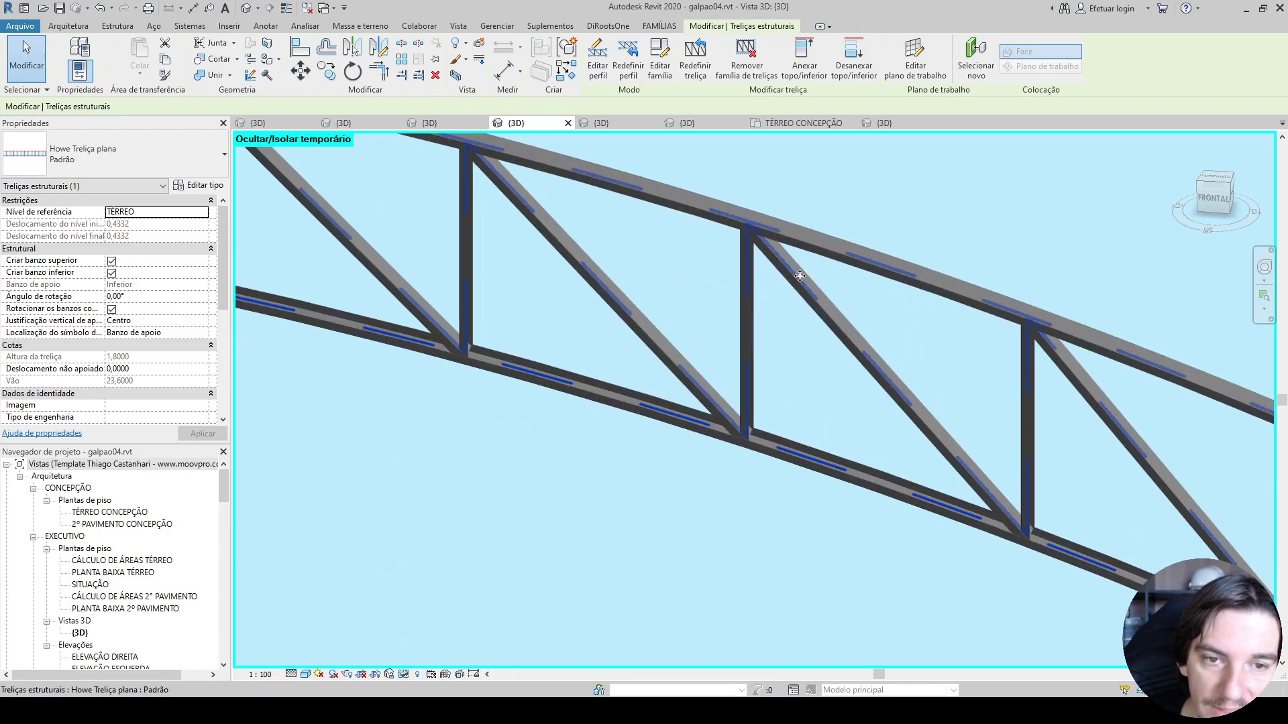
pyautogui.click(791, 279)
pyautogui.moveTo(780, 329); pyautogui.dragTo(733, 281, button='middle')
pyautogui.scroll(2, 883, 223)
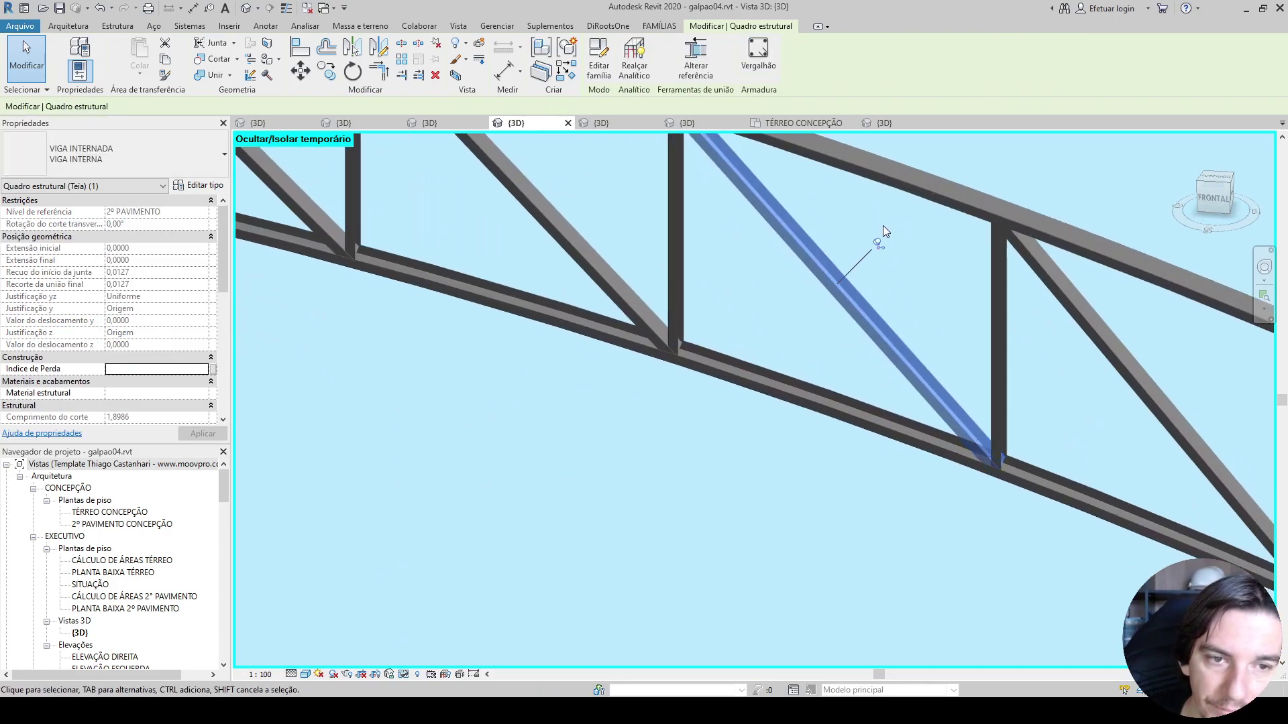
pyautogui.scroll(-4, 819, 309)
pyautogui.scroll(4, 869, 399)
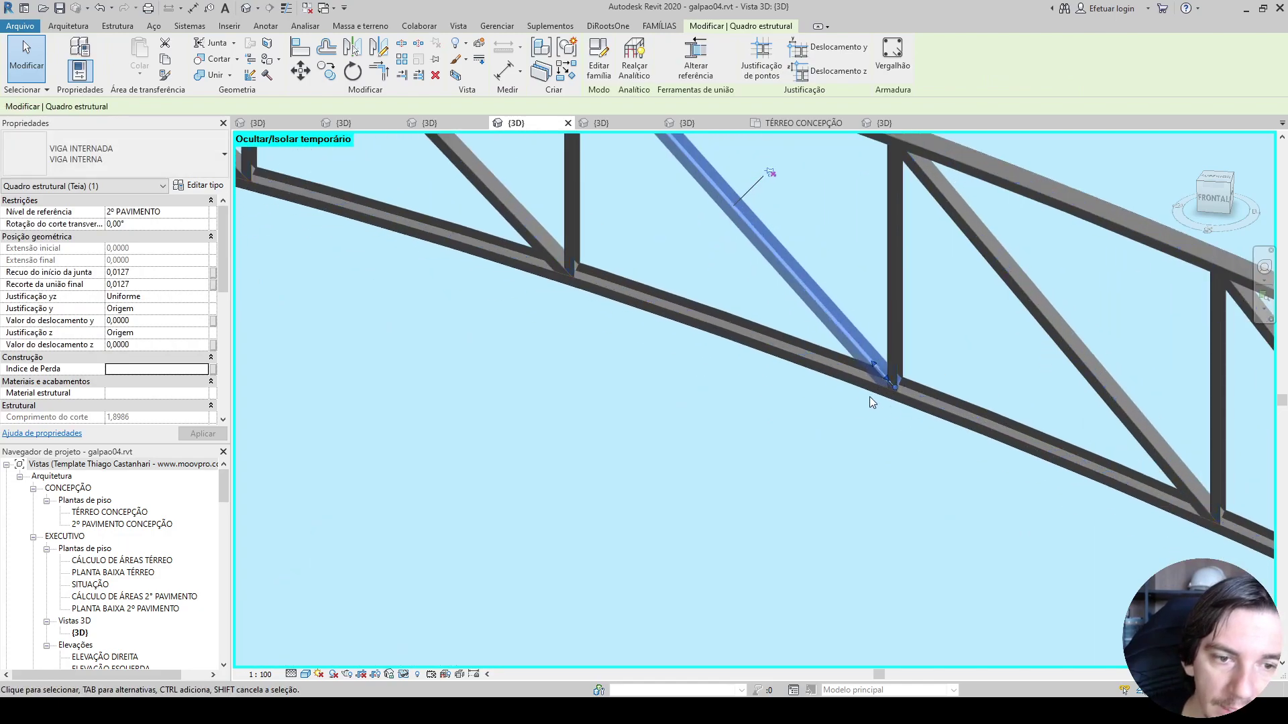
pyautogui.moveTo(886, 388); pyautogui.dragTo(974, 478)
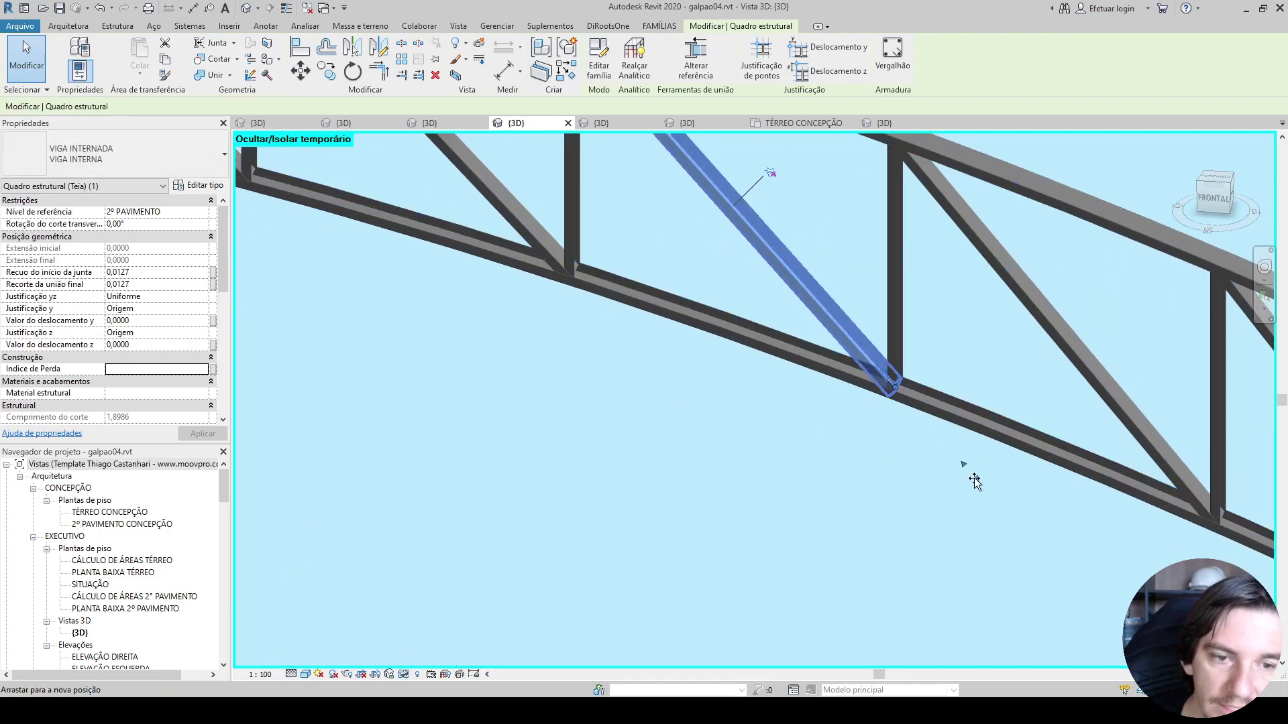
pyautogui.scroll(-2, 868, 456)
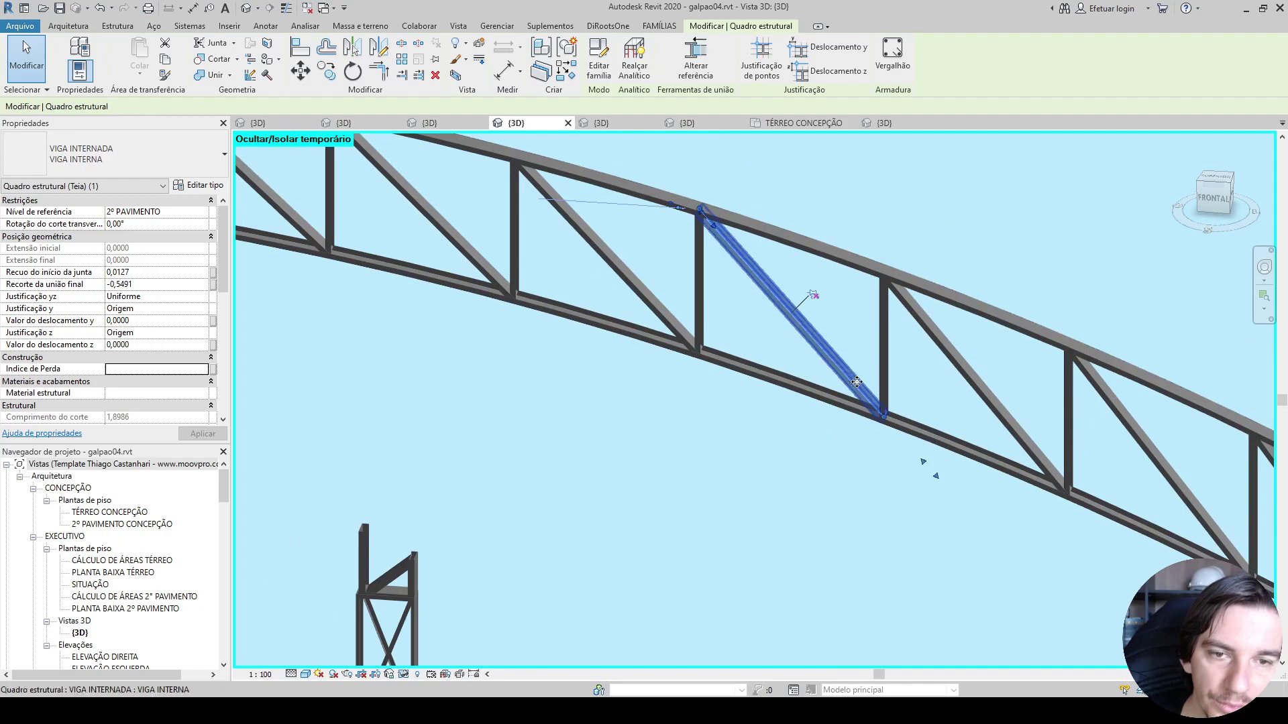
pyautogui.moveTo(884, 417); pyautogui.dragTo(938, 478)
pyautogui.keyDown('shift'); pyautogui.moveTo(859, 504); pyautogui.dragTo(816, 641, button='middle'); pyautogui.keyUp('shift')
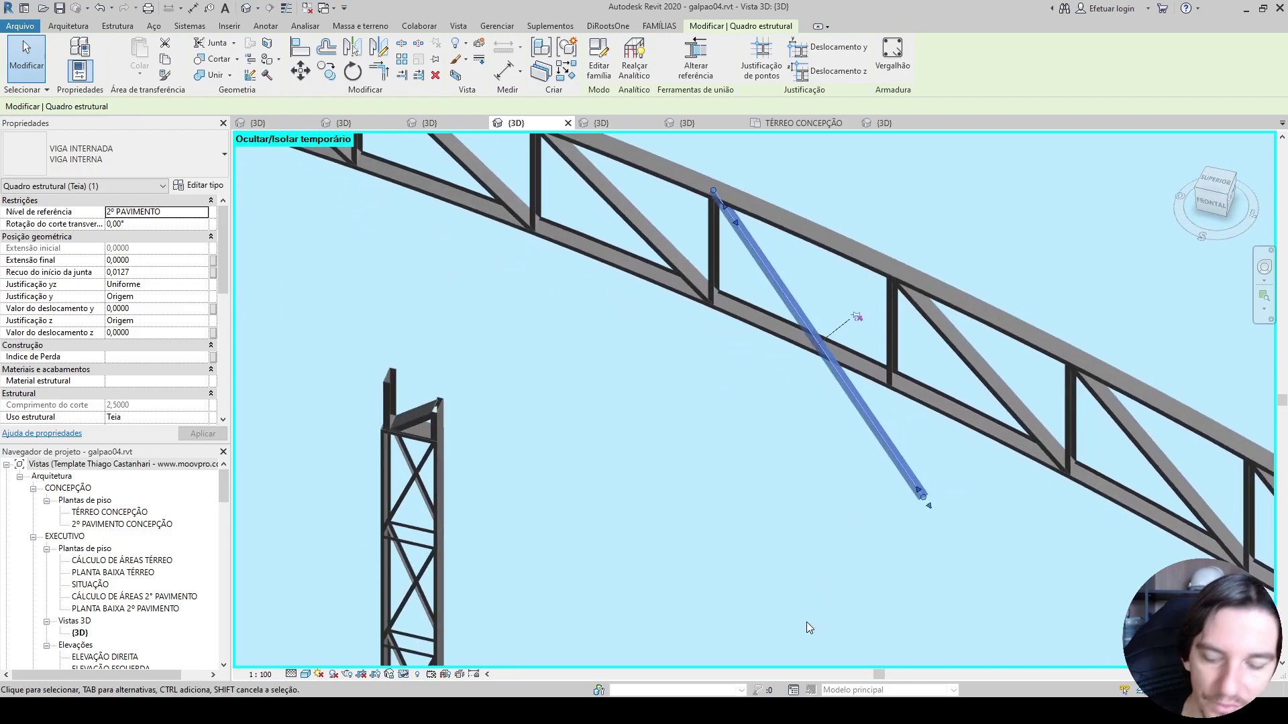
# Step: Select a diagonal brace and try to adjust its upper end at the top chord joint in the front view
pyautogui.click(808, 613)
pyautogui.click(653, 244)
pyautogui.keyDown('shift'); pyautogui.moveTo(653, 244); pyautogui.dragTo(821, 305, button='middle'); pyautogui.keyUp('shift')
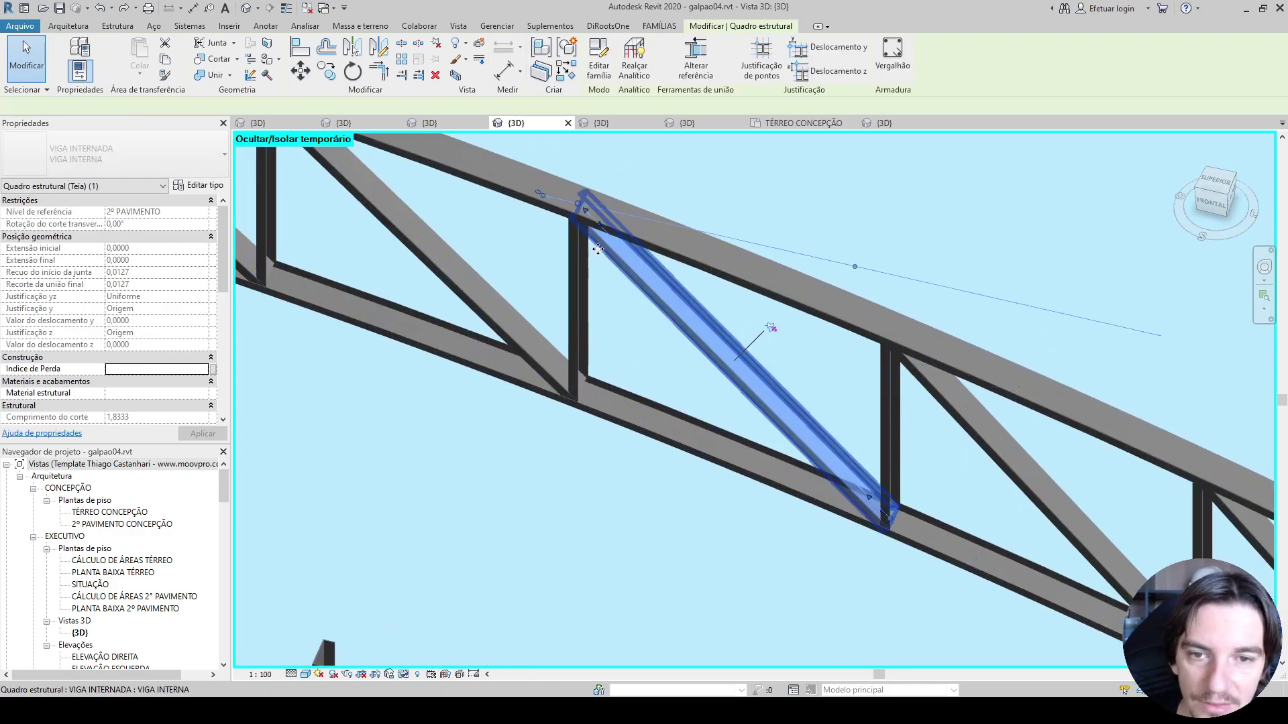
pyautogui.scroll(3, 646, 282)
pyautogui.keyDown('shift'); pyautogui.moveTo(646, 282); pyautogui.dragTo(709, 166, button='middle'); pyautogui.keyUp('shift')
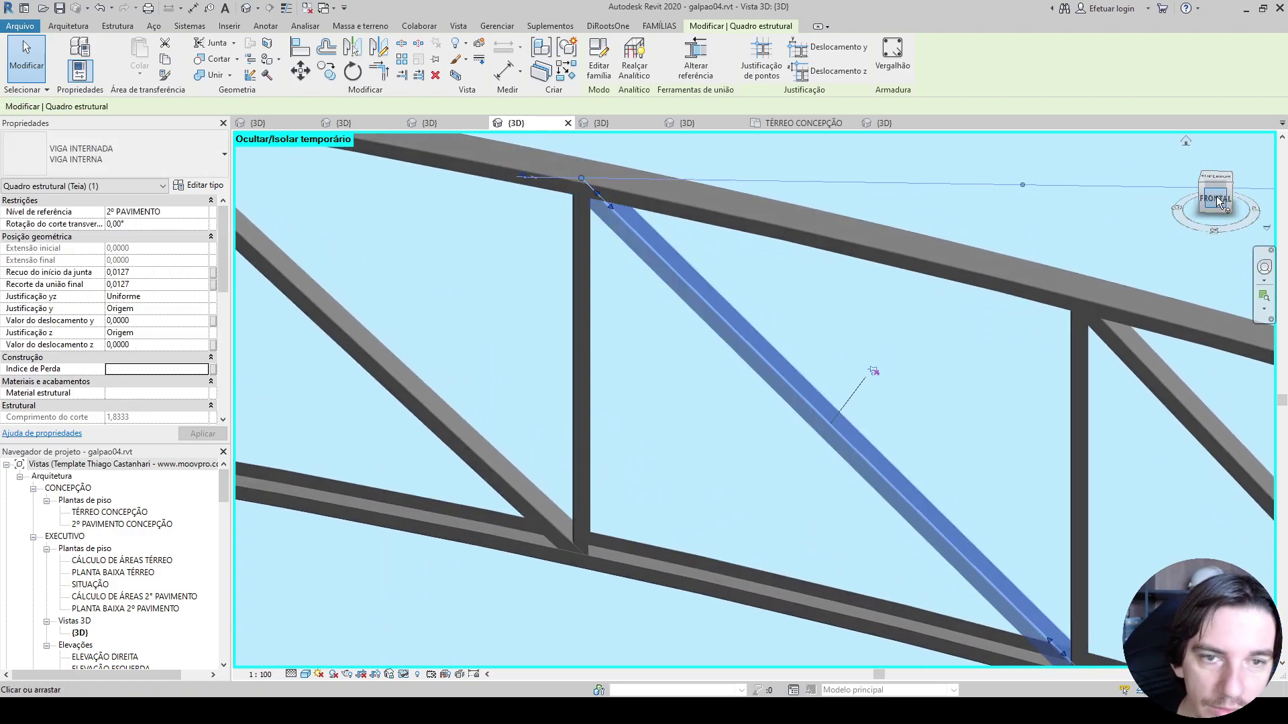
pyautogui.click(1201, 198)
pyautogui.scroll(4, 606, 224)
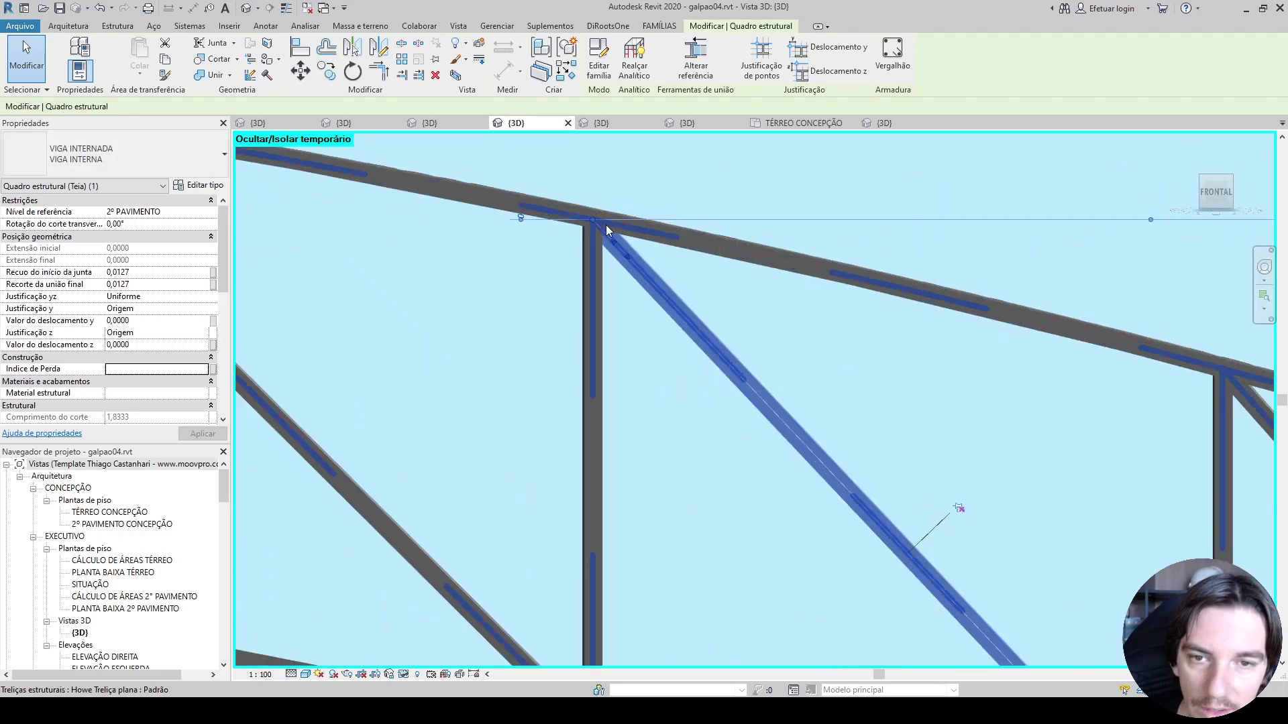
pyautogui.scroll(2, 582, 219)
pyautogui.moveTo(581, 216); pyautogui.dragTo(601, 231)
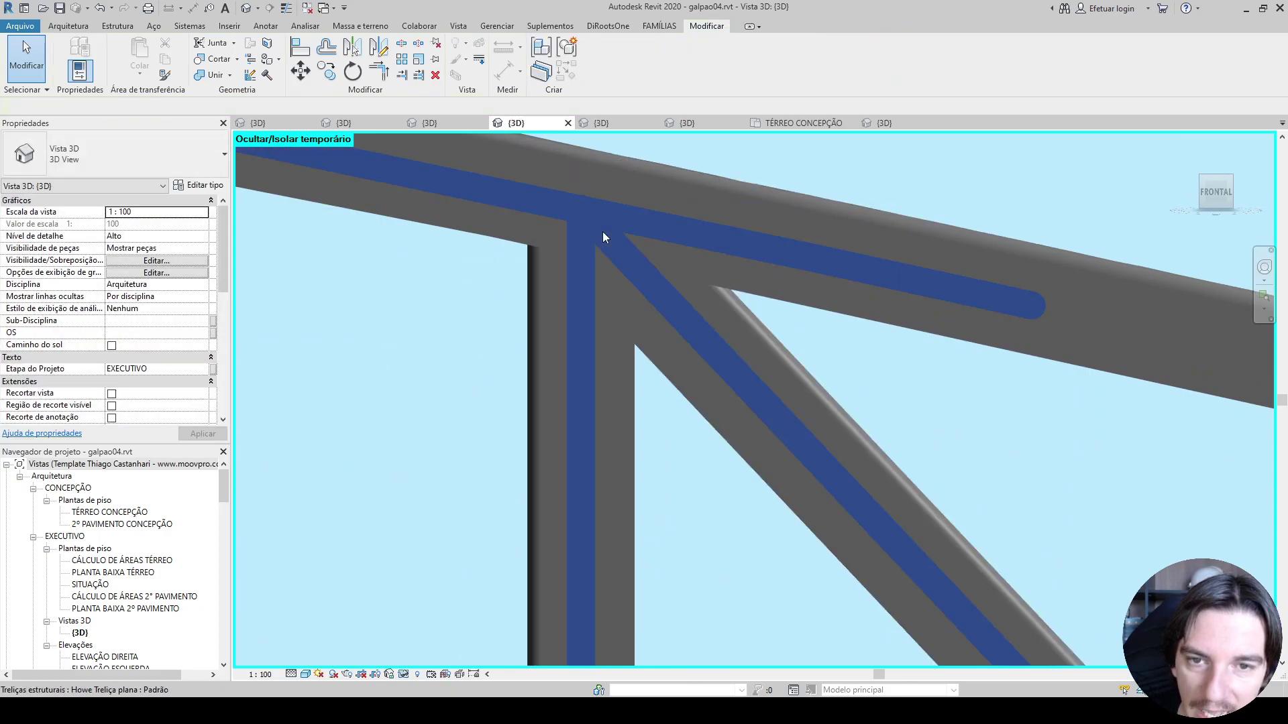
# Step: Undo the diagonal brace edits and the truss reshaping, back into the profile sketch
pyautogui.scroll(-10, 654, 204)
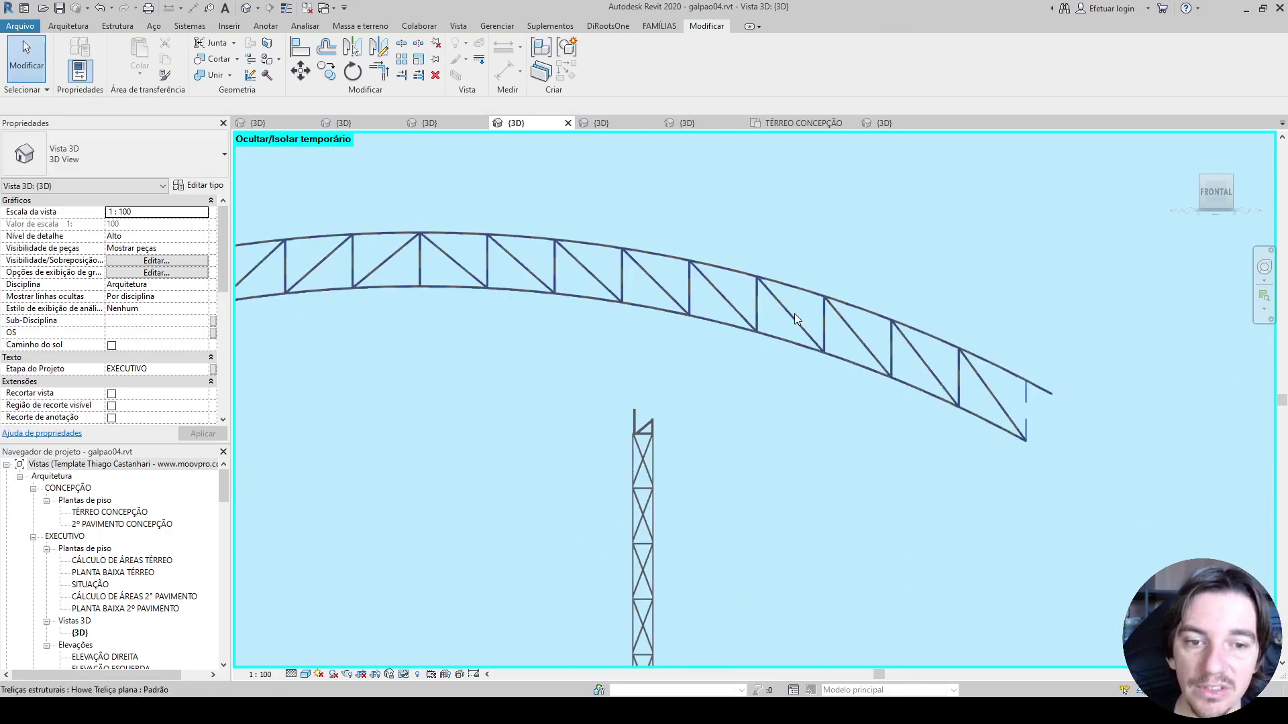
pyautogui.keyDown('shift'); pyautogui.moveTo(821, 377); pyautogui.dragTo(746, 328, button='middle'); pyautogui.keyUp('shift')
pyautogui.scroll(-3, 655, 345)
pyautogui.hotkey('ctrl', 'z')
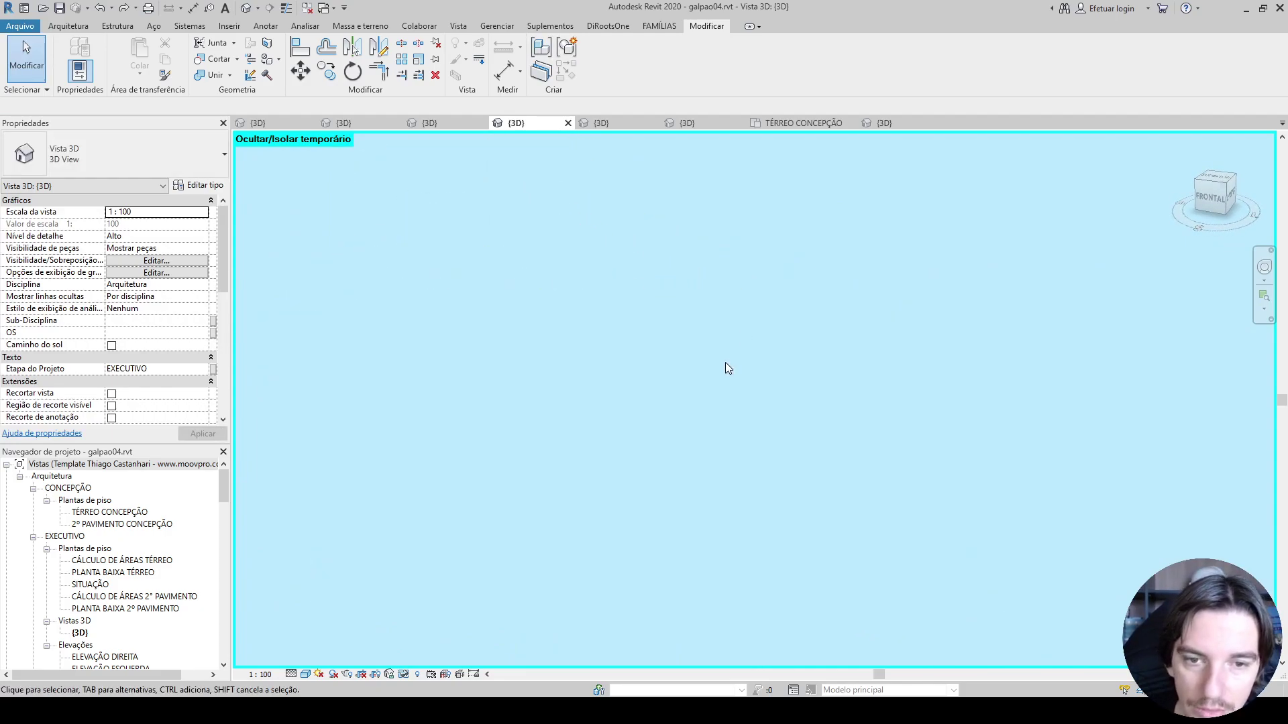
pyautogui.hotkey('ctrl', 'z')
pyautogui.hotkey('ctrl', 'z')
pyautogui.hotkey('ctrl', 'z')
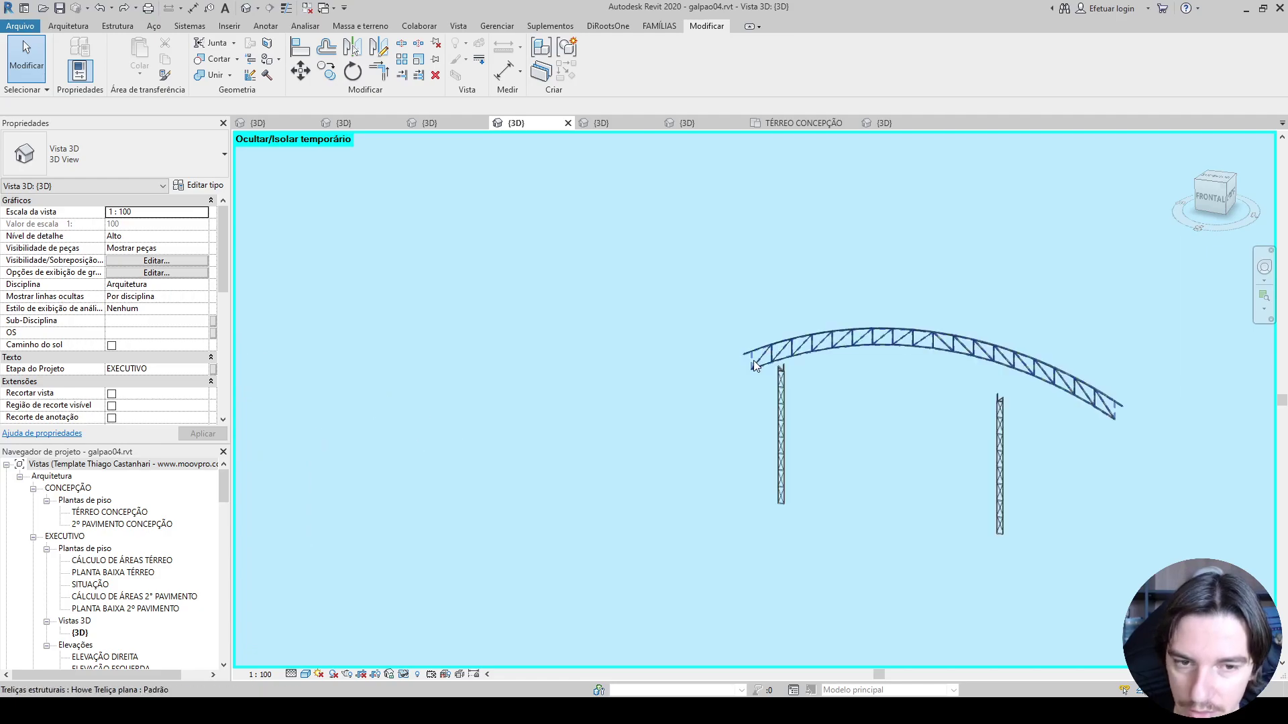
pyautogui.hotkey('ctrl', 'z')
pyautogui.hotkey('ctrl', 'z')
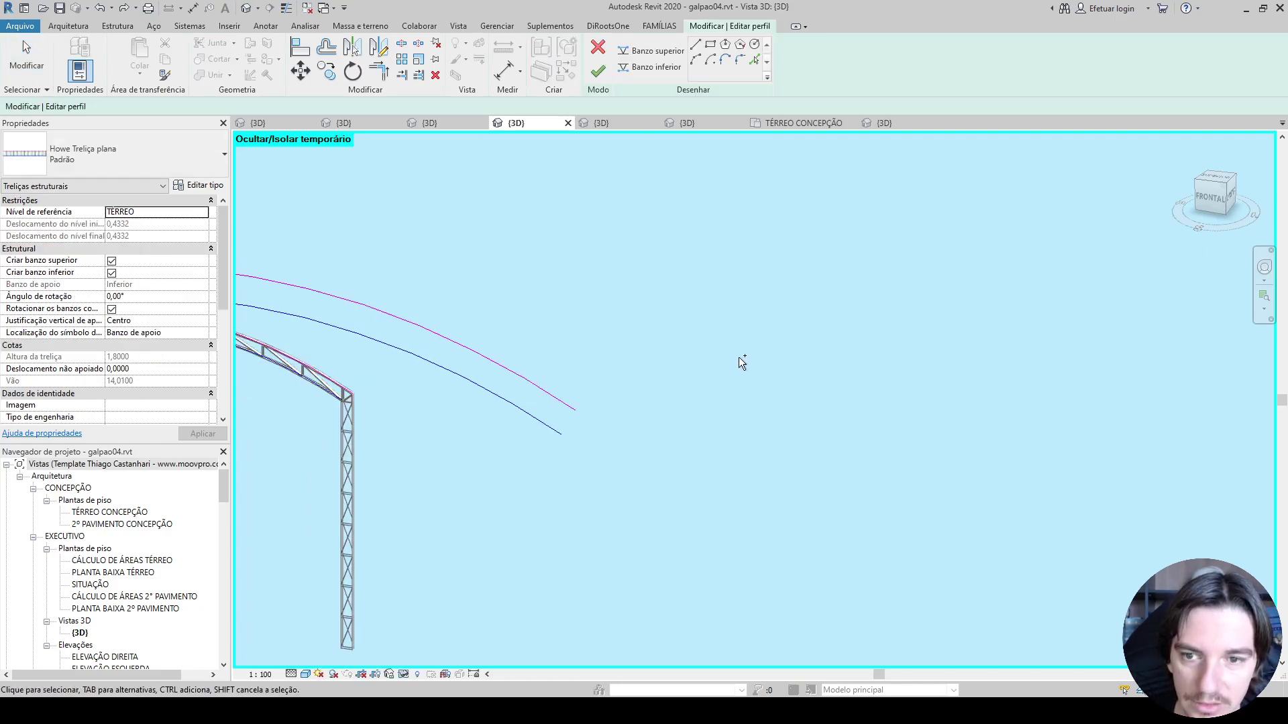
# Step: Try to finish the truss profile sketch, return to it, and leave profile editing with the sketch changes discarded
pyautogui.click(599, 69)
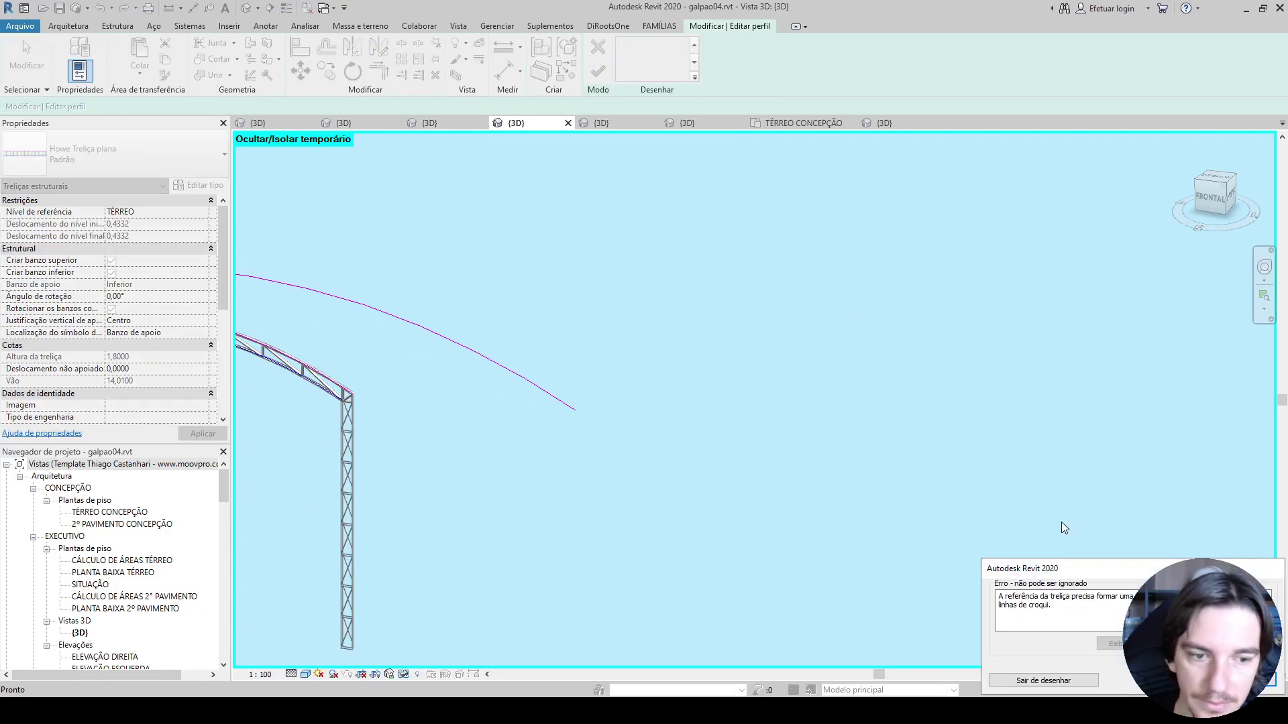
pyautogui.click(1043, 680)
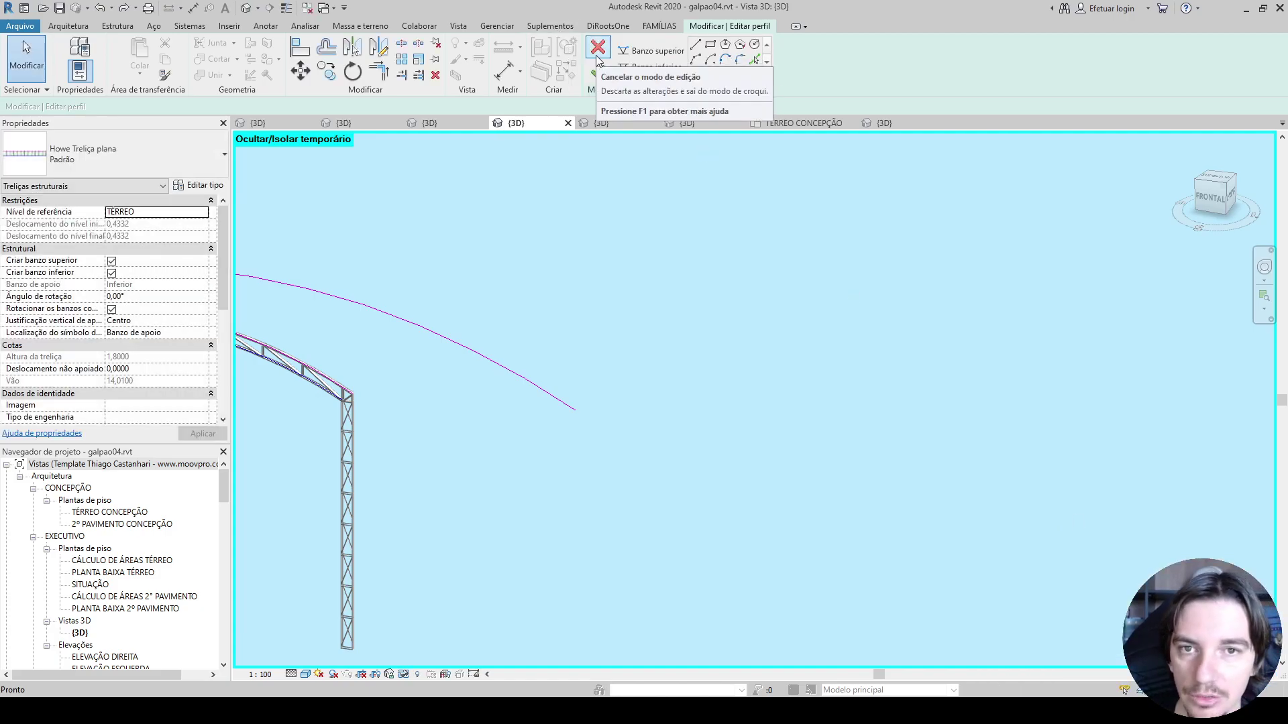
pyautogui.click(676, 371)
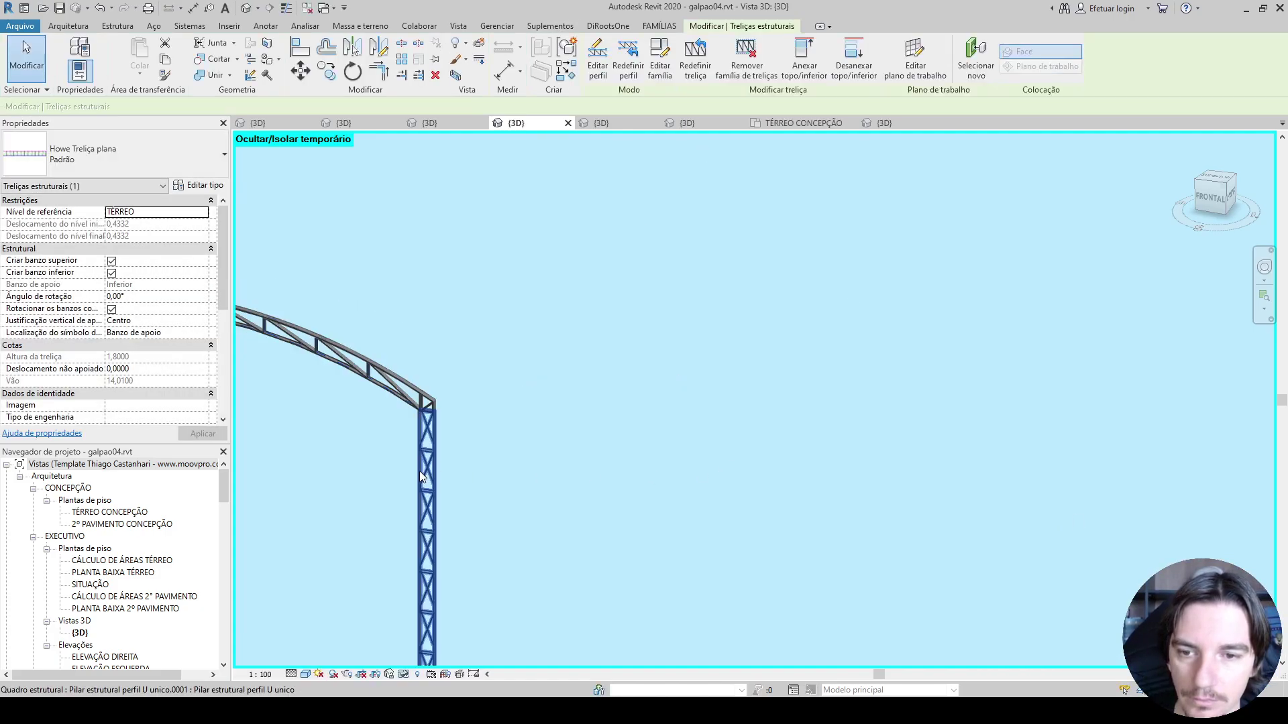
# Step: Inspect the original arched truss at its column connection, clear the selection, and switch to the front view
pyautogui.scroll(3, 752, 378)
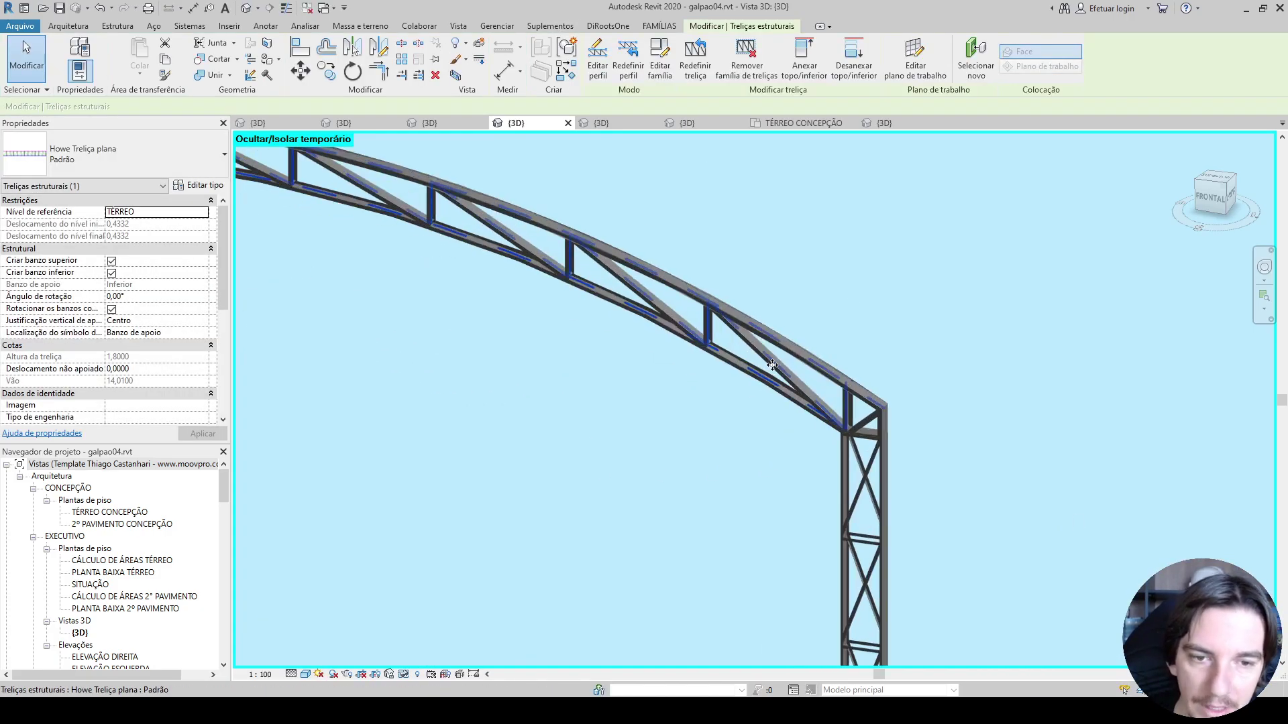
pyautogui.click(1225, 259)
pyautogui.click(1207, 199)
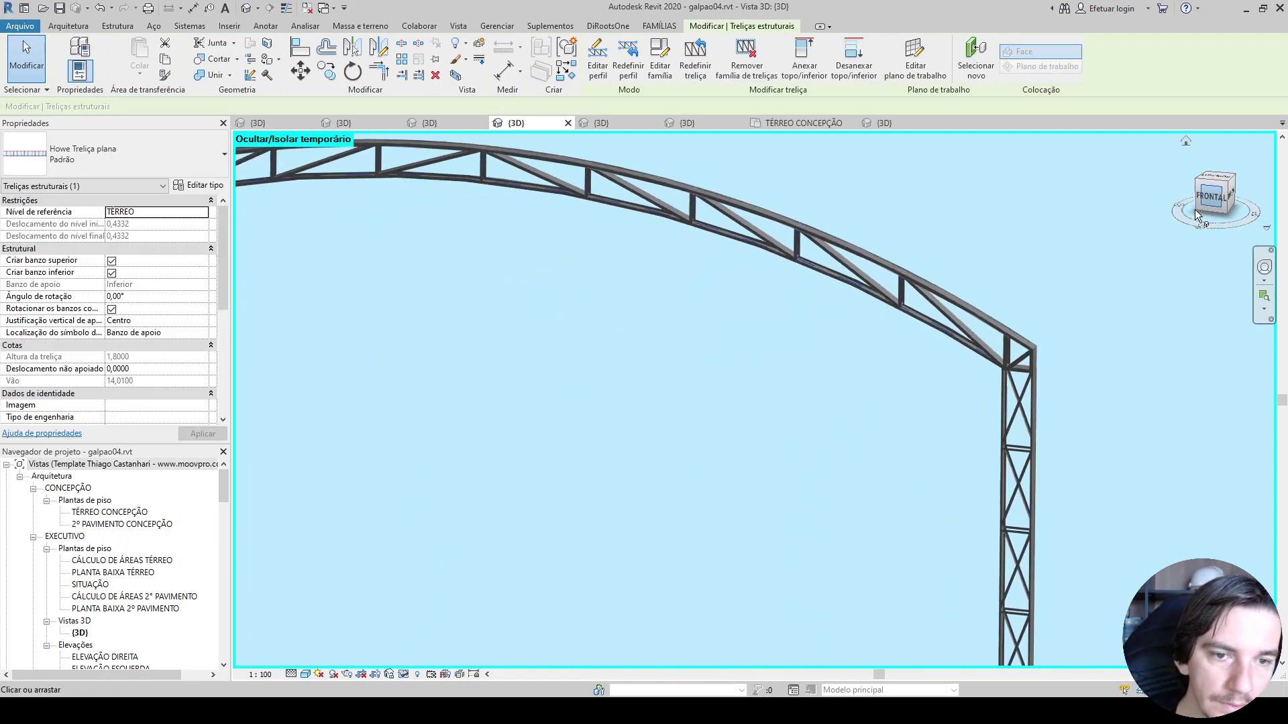
# Step: Examine the in-place brace pieces where the arched truss meets the column top, selecting the truss and the generic model
pyautogui.scroll(5, 1016, 478)
pyautogui.scroll(5, 706, 232)
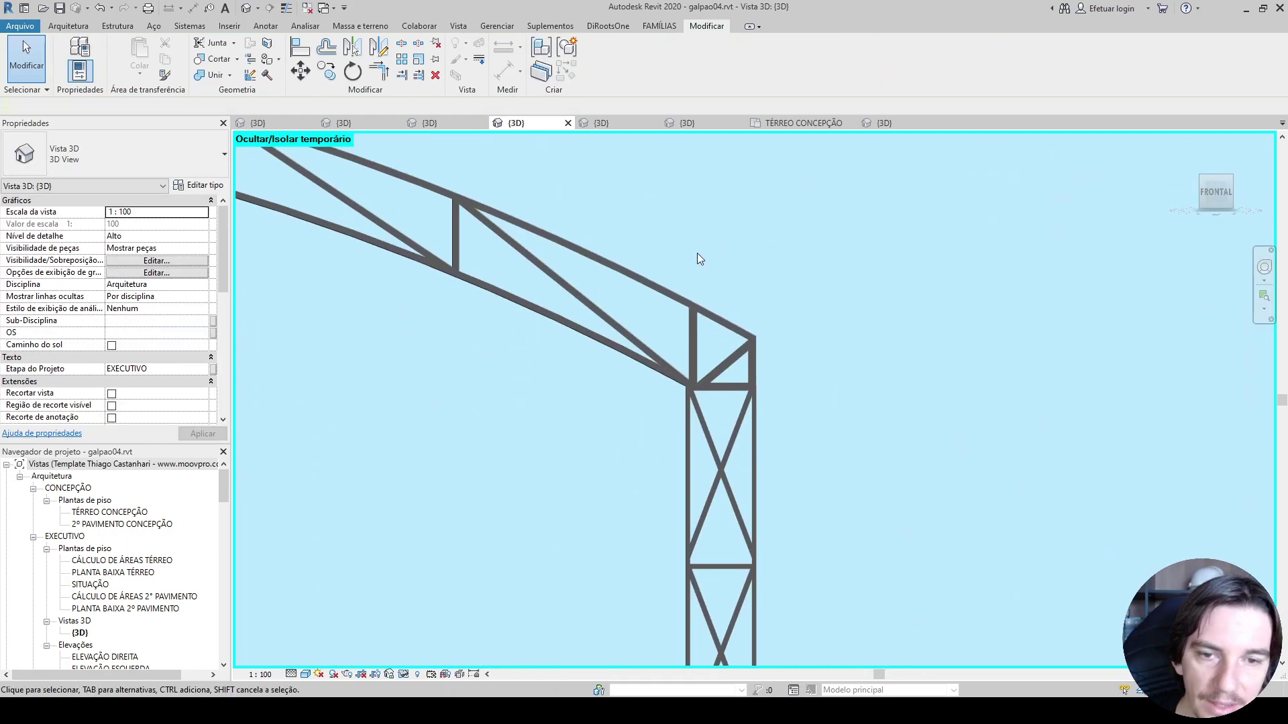
pyautogui.click(657, 319)
pyautogui.moveTo(674, 361); pyautogui.dragTo(681, 201, button='middle')
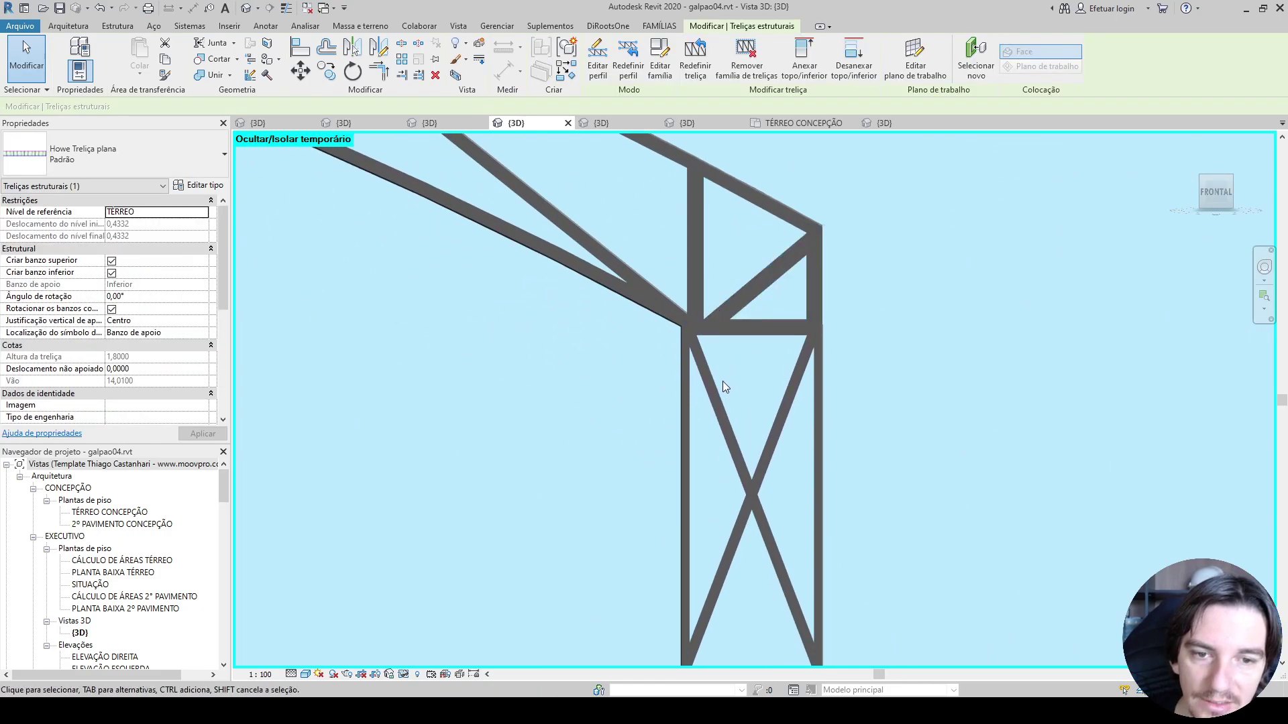
pyautogui.click(757, 282)
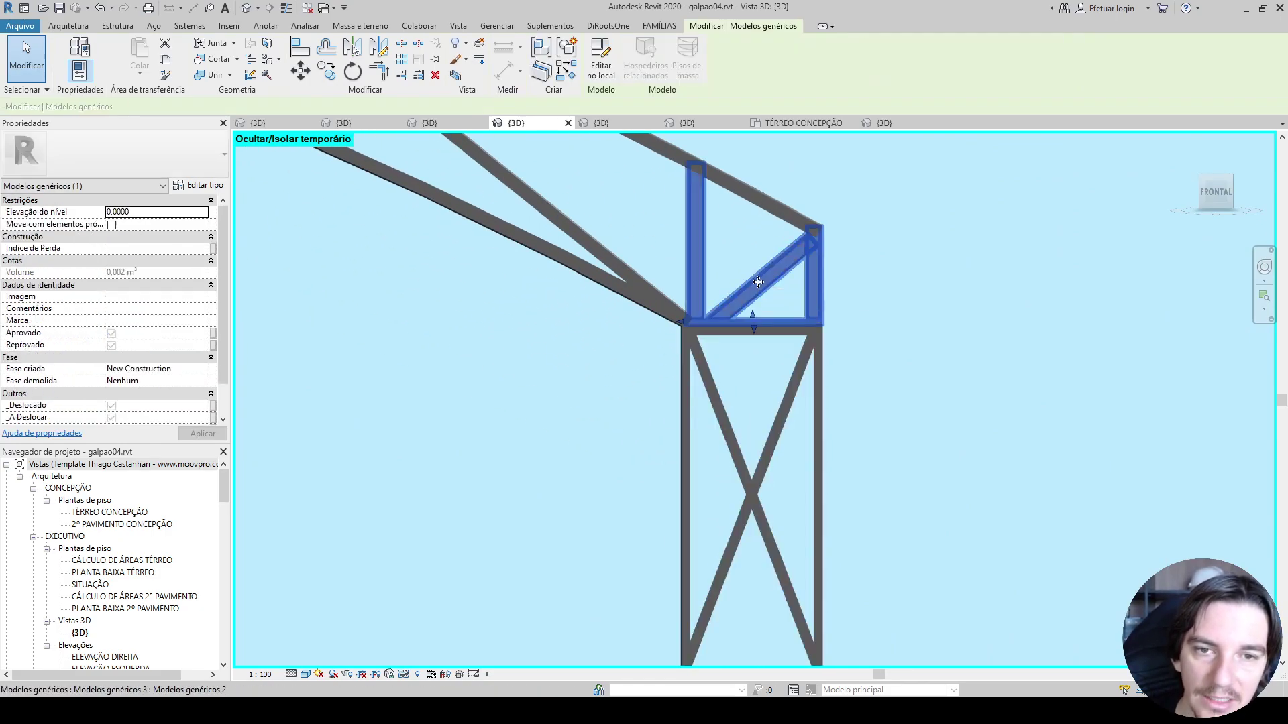
pyautogui.scroll(-4, 758, 282)
pyautogui.scroll(4, 762, 282)
pyautogui.keyDown('shift'); pyautogui.moveTo(774, 291); pyautogui.dragTo(805, 269, button='middle'); pyautogui.keyUp('shift')
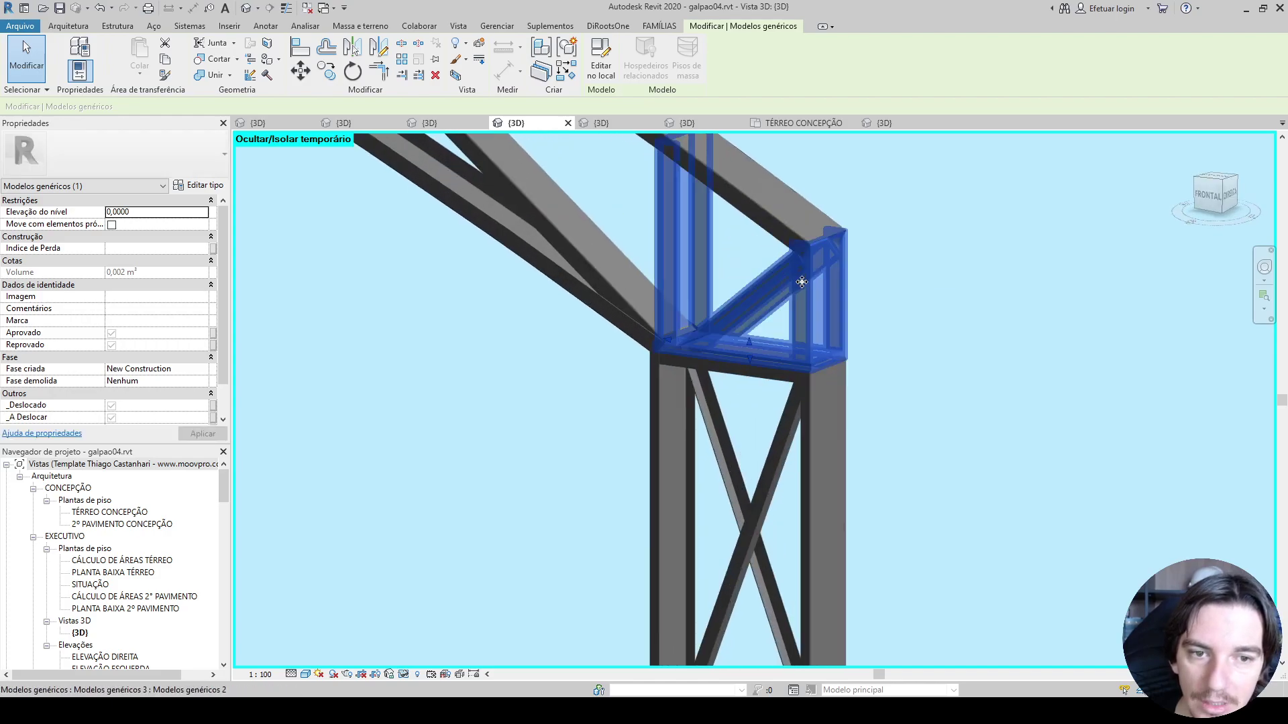
# Step: Reselect the in-place joint piece, examine the lattice column below it, and clear the selection to view the whole arched frame
pyautogui.click(955, 332)
pyautogui.click(797, 304)
pyautogui.scroll(-2, 915, 339)
pyautogui.moveTo(915, 384); pyautogui.dragTo(908, 252, button='middle')
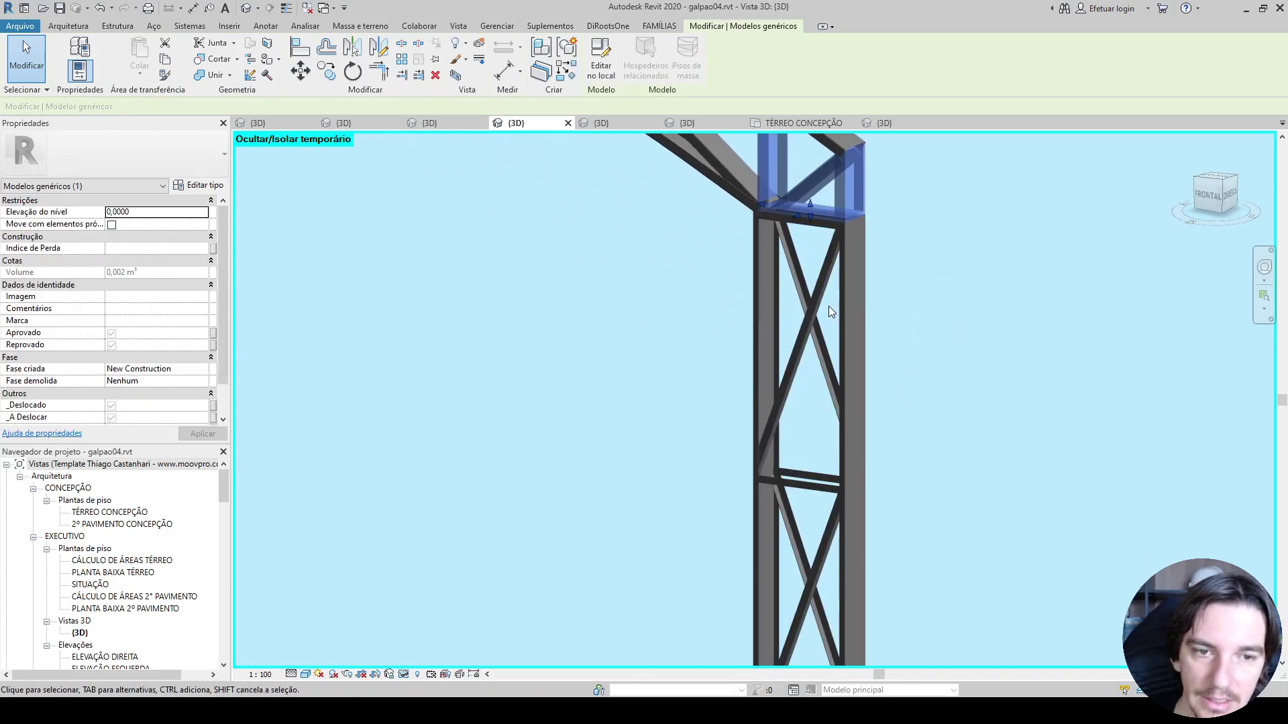
pyautogui.click(852, 279)
pyautogui.scroll(-3, 852, 279)
pyautogui.click(659, 310)
pyautogui.moveTo(659, 310); pyautogui.dragTo(750, 410, button='middle')
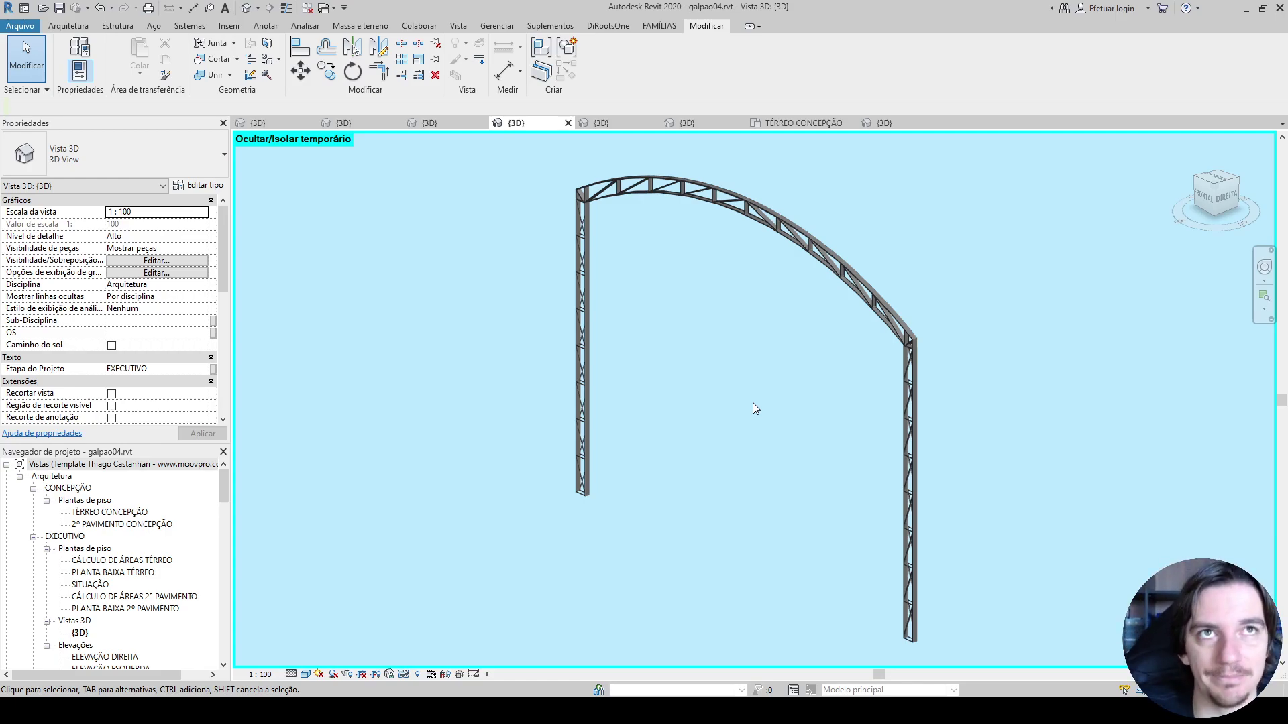
# Step: Switch to the GALPAOTUTORIAL 3D view and reset the temporary hide/isolate to show the complete warehouse
pyautogui.click(278, 118)
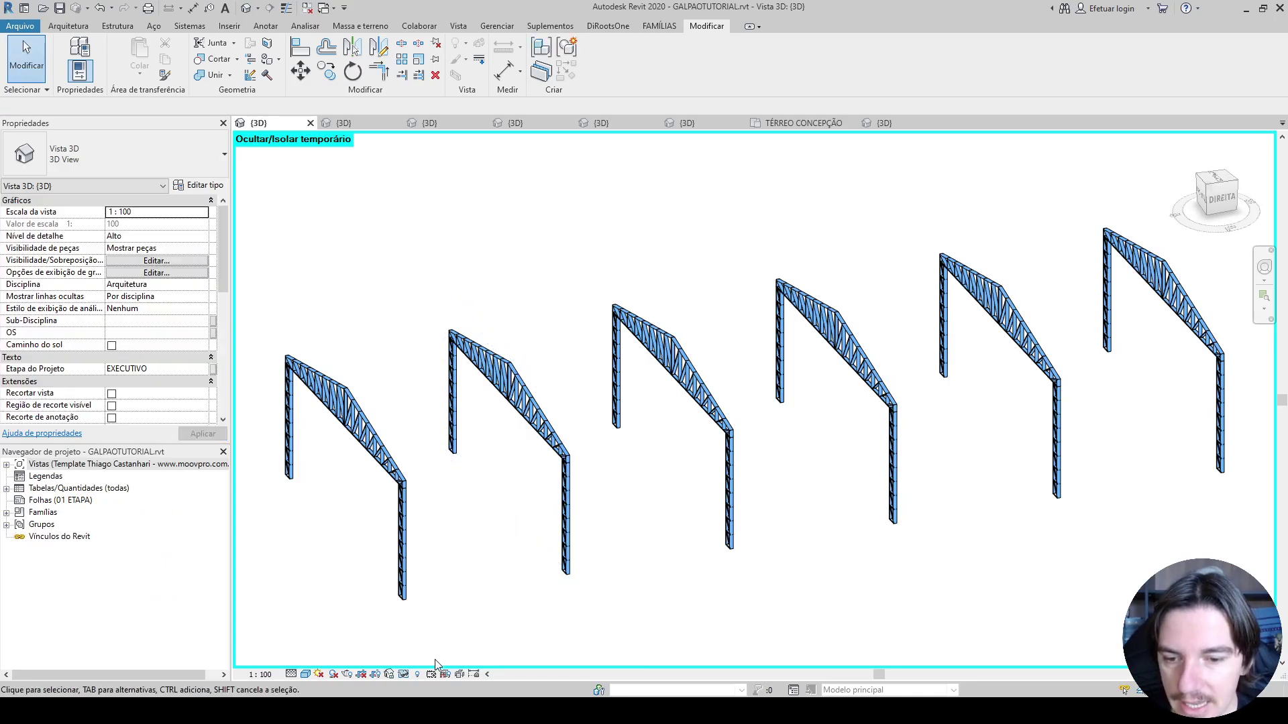
pyautogui.click(404, 674)
pyautogui.click(463, 656)
pyautogui.keyDown('shift'); pyautogui.moveTo(604, 570); pyautogui.dragTo(705, 534, button='middle'); pyautogui.keyUp('shift')
pyautogui.scroll(5, 706, 534)
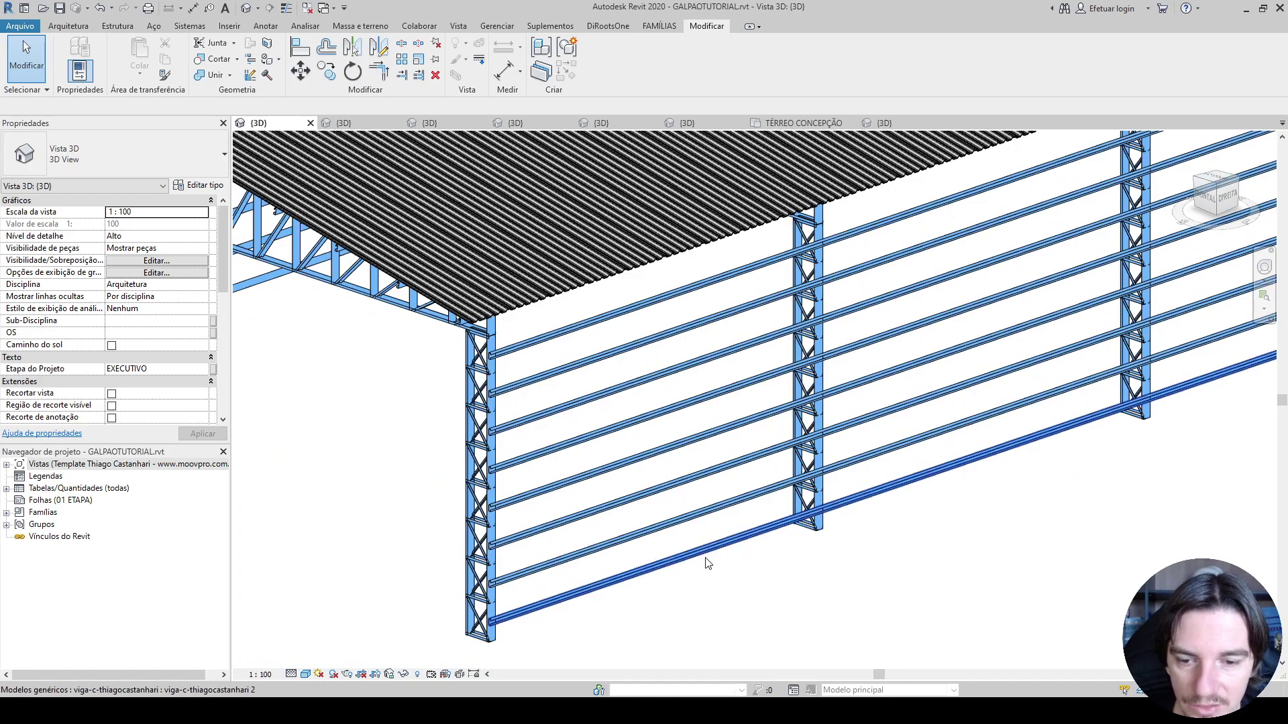
# Step: Open the array group of the second-lowest side wall beam for editing and select the C-beam inside it
pyautogui.click(704, 565)
pyautogui.moveTo(664, 586); pyautogui.dragTo(590, 440, button='middle')
pyautogui.click(476, 432)
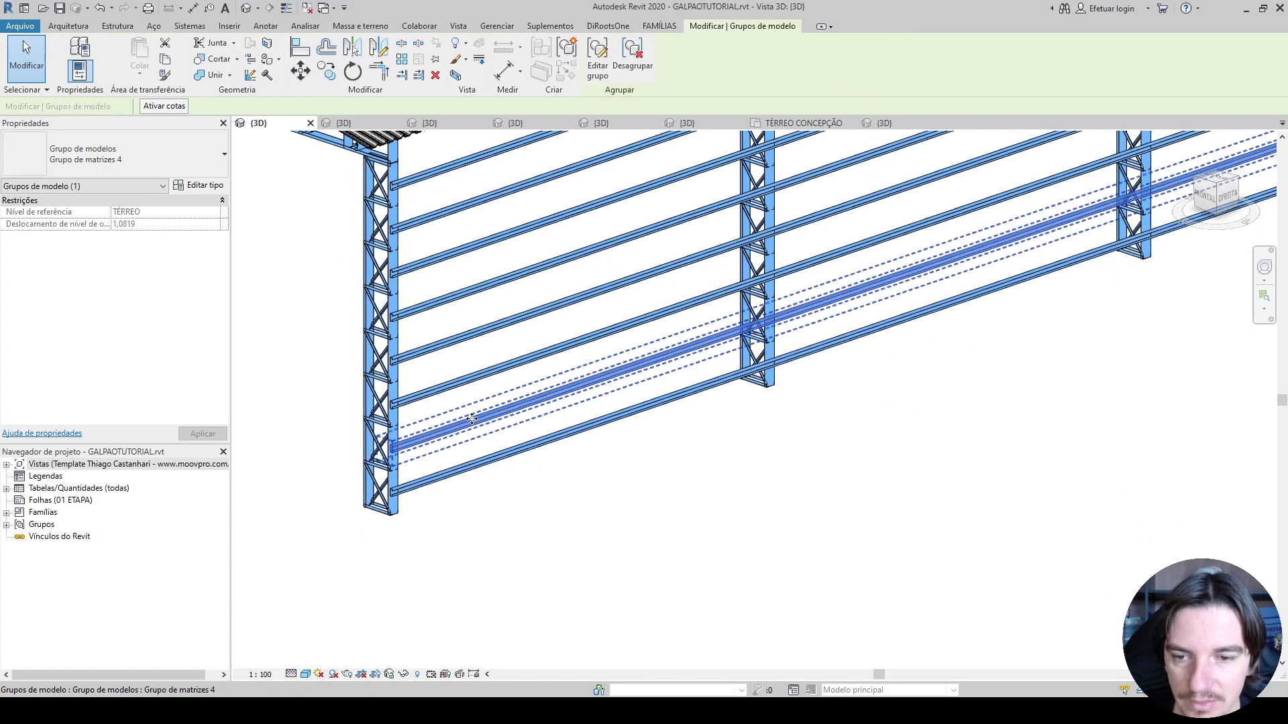
pyautogui.scroll(-1, 528, 425)
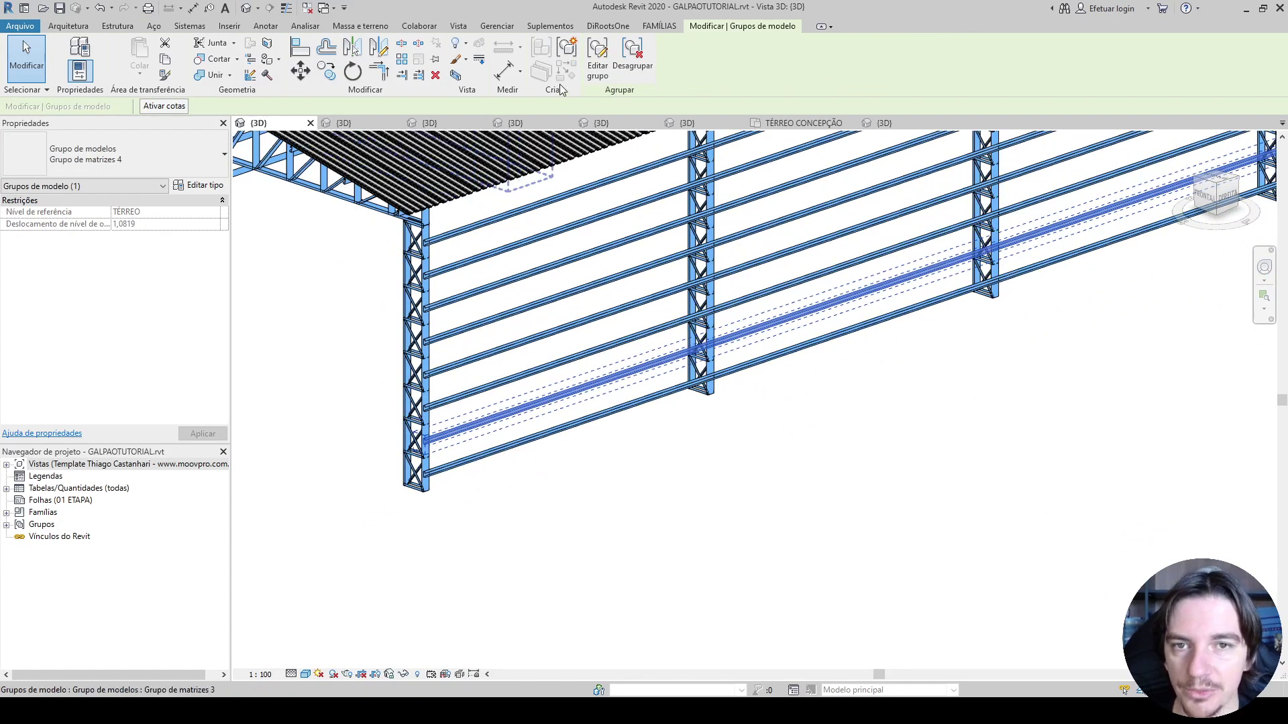
pyautogui.click(593, 76)
pyautogui.click(575, 388)
pyautogui.scroll(-2, 576, 388)
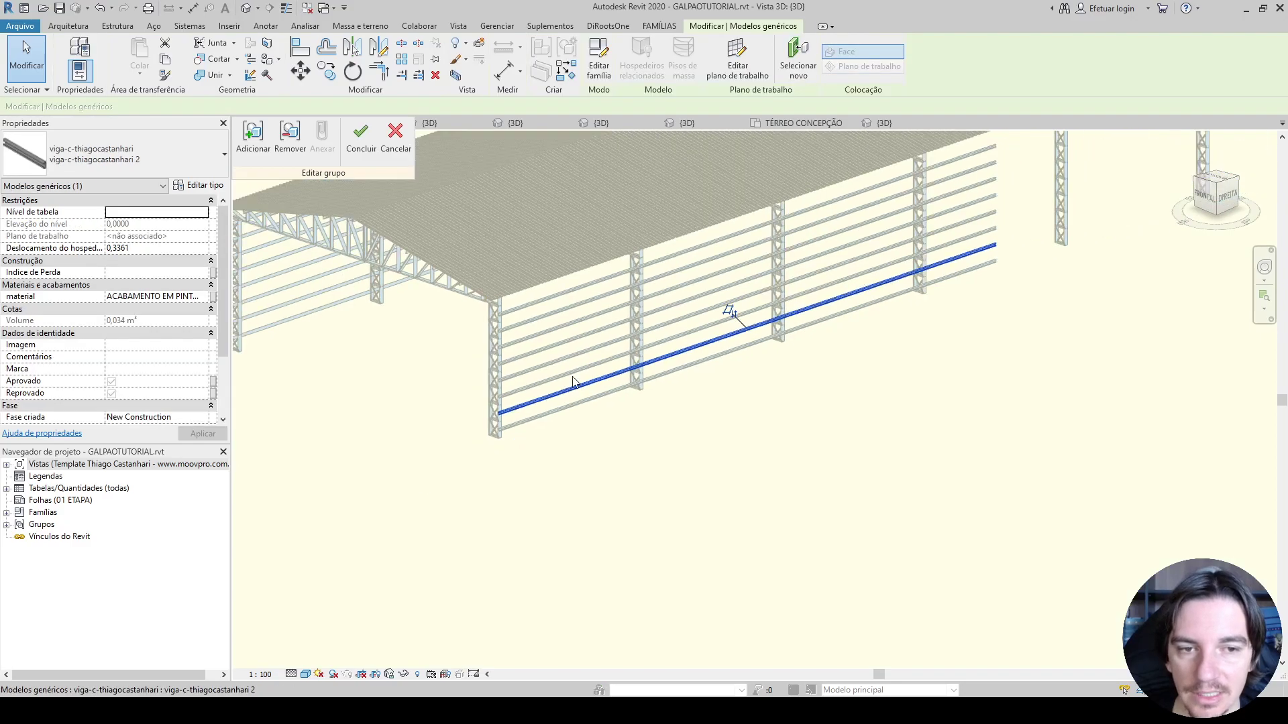
# Step: Increase the Comprimento type parameter of the selected C-beam and finish editing the group
pyautogui.click(199, 185)
pyautogui.click(337, 275)
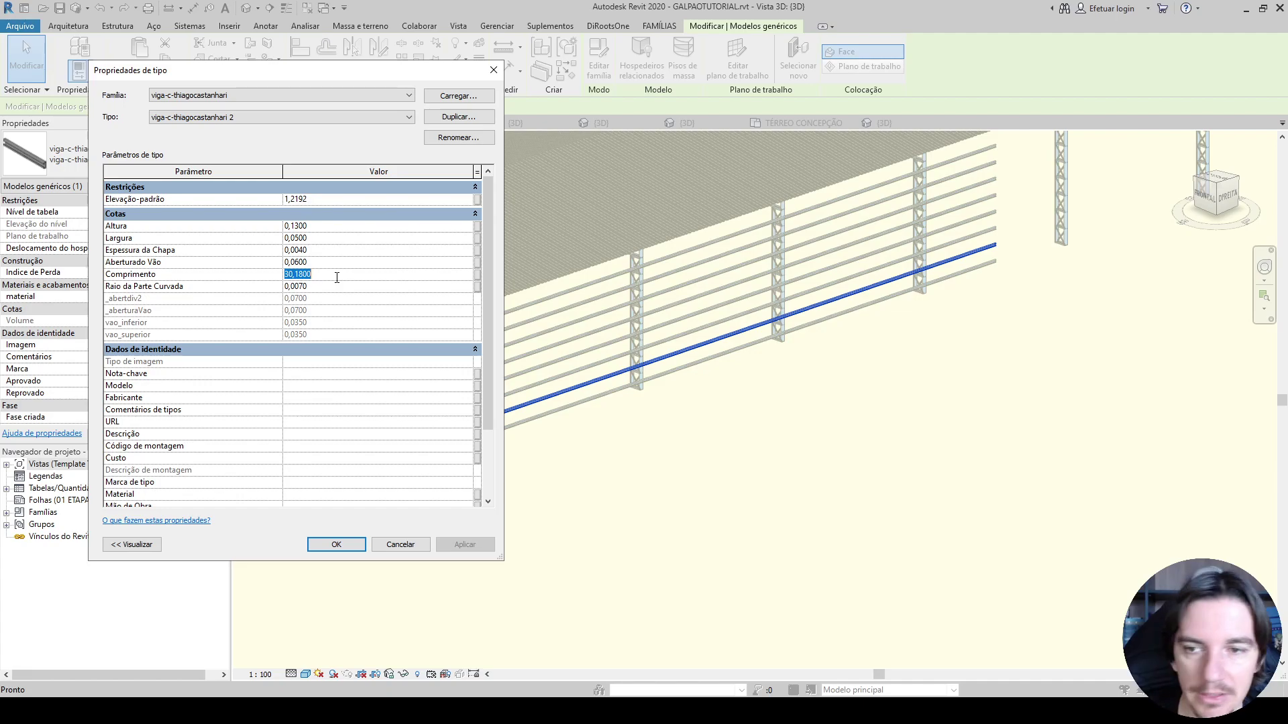
pyautogui.click(337, 544)
pyautogui.click(360, 138)
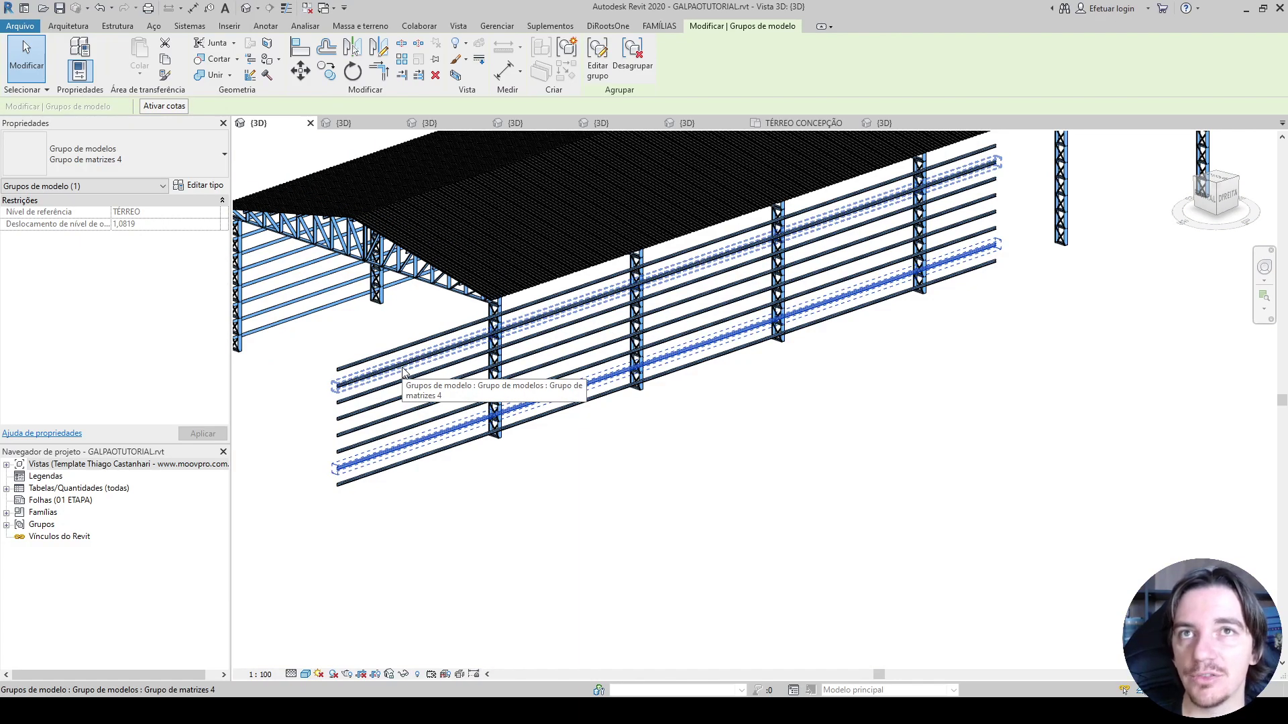
# Step: Review the extended side beams and the 3D views of galpao-01, galpao-02, galpao04, galpao05 and galpao06, dismissing the save reminder without saving
pyautogui.scroll(2, 379, 370)
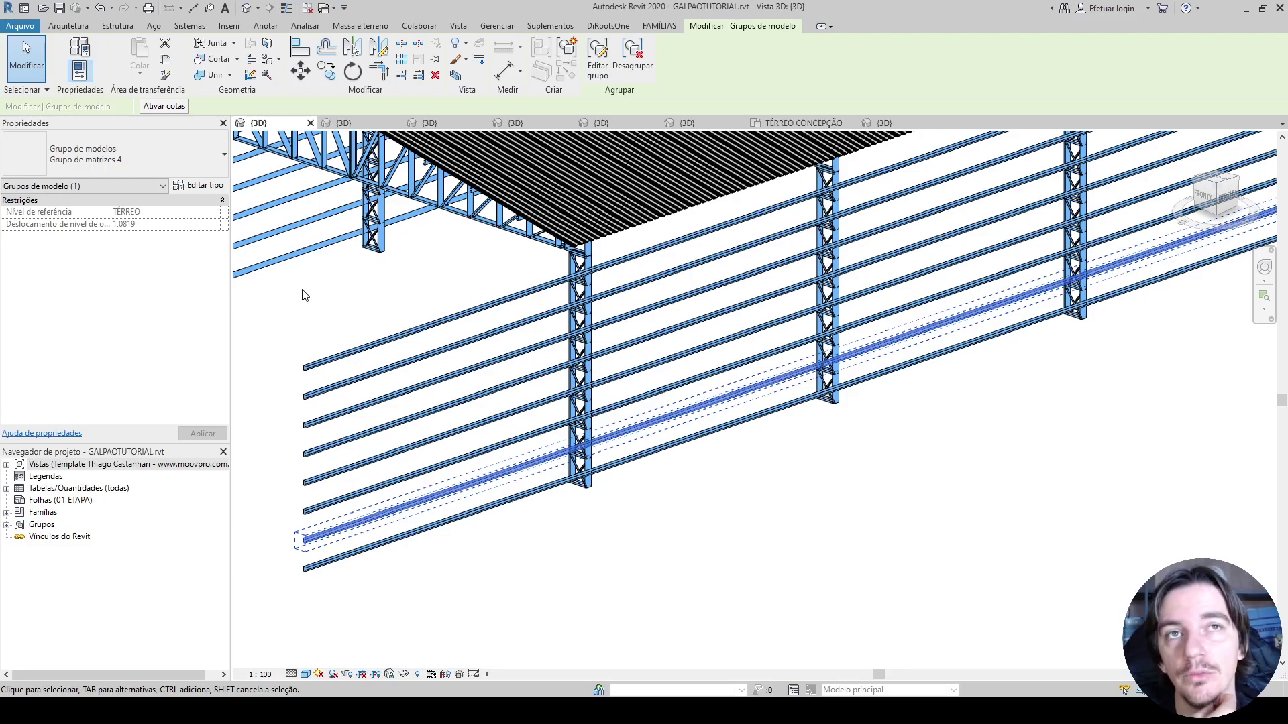
pyautogui.moveTo(308, 296); pyautogui.dragTo(615, 280, button='middle')
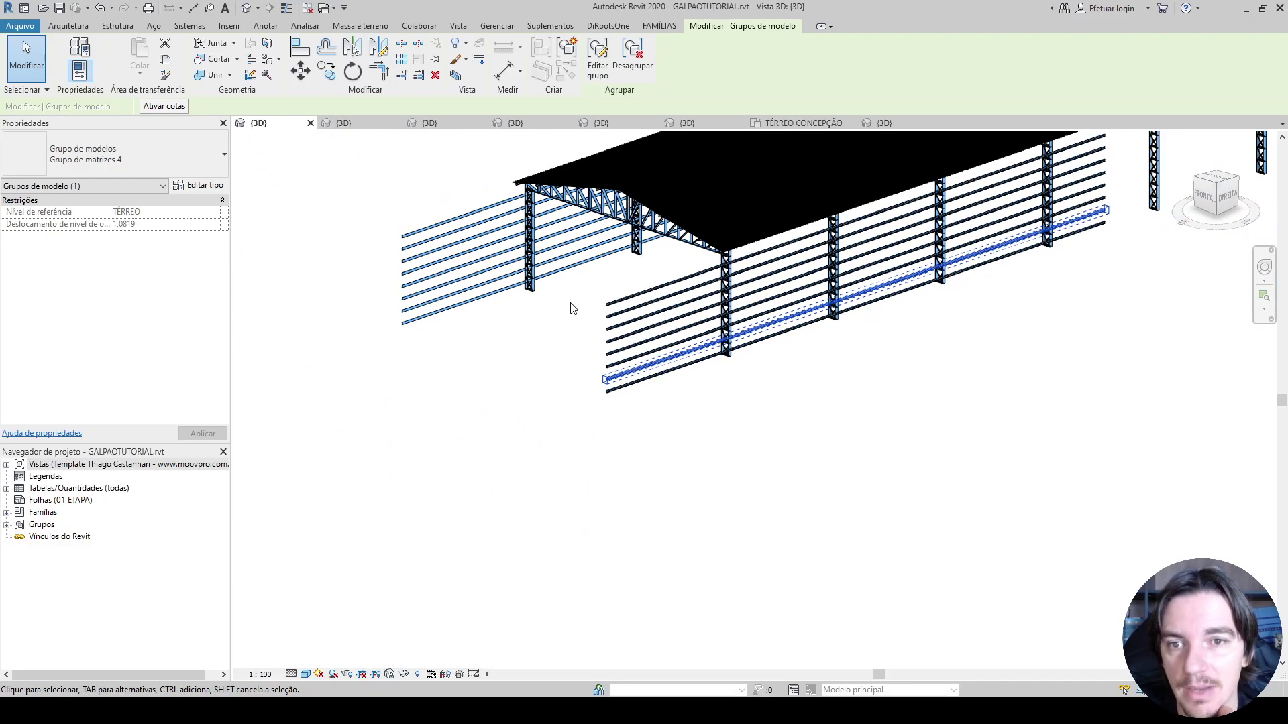
pyautogui.scroll(-4, 569, 298)
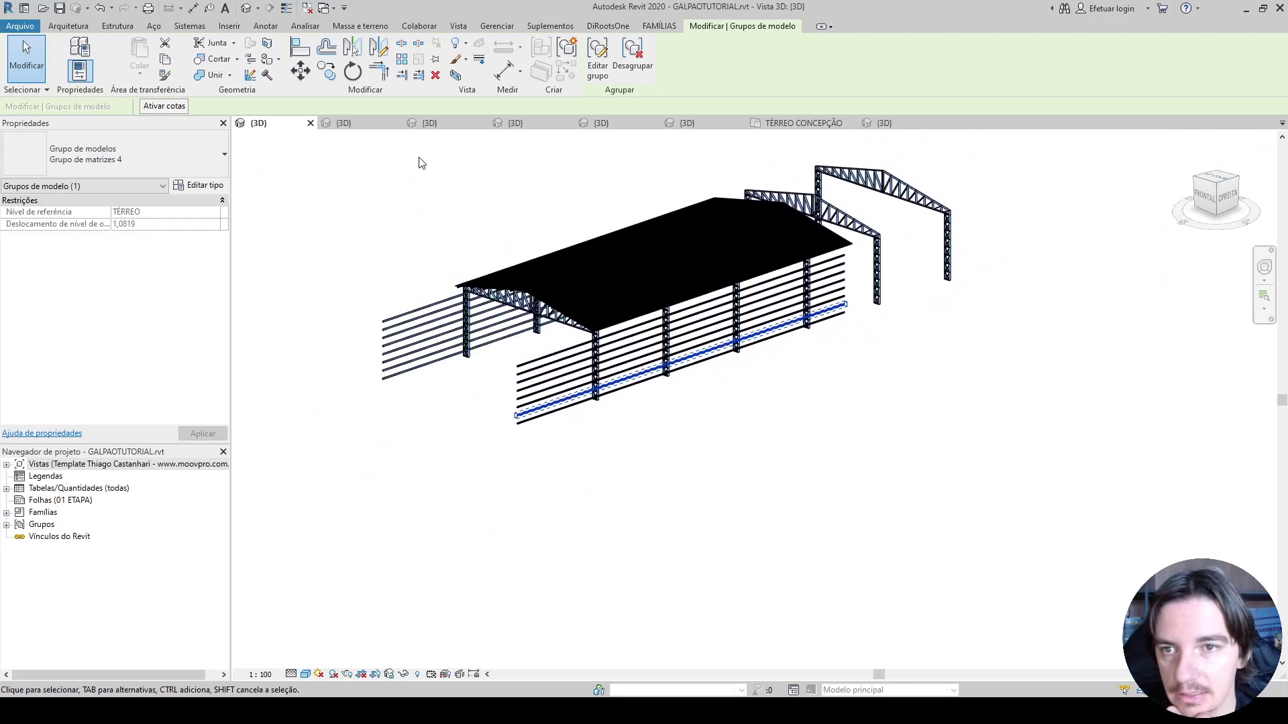
pyautogui.click(346, 122)
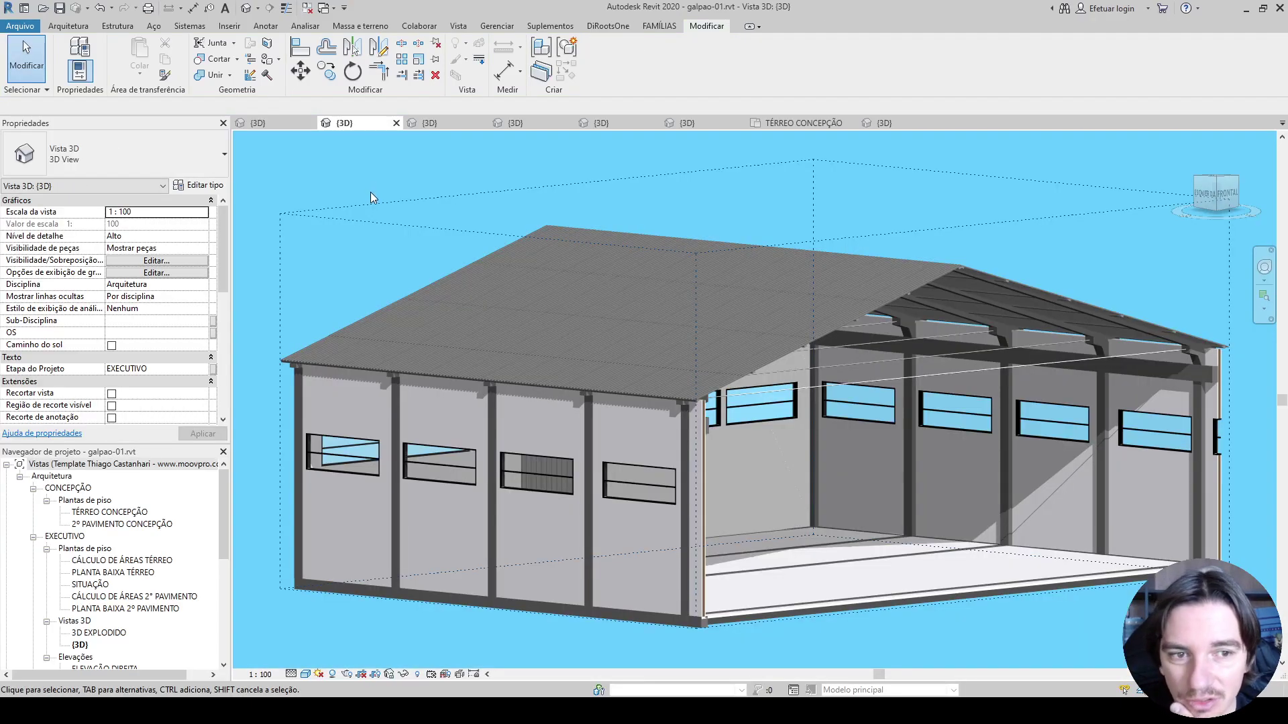
pyautogui.click(431, 124)
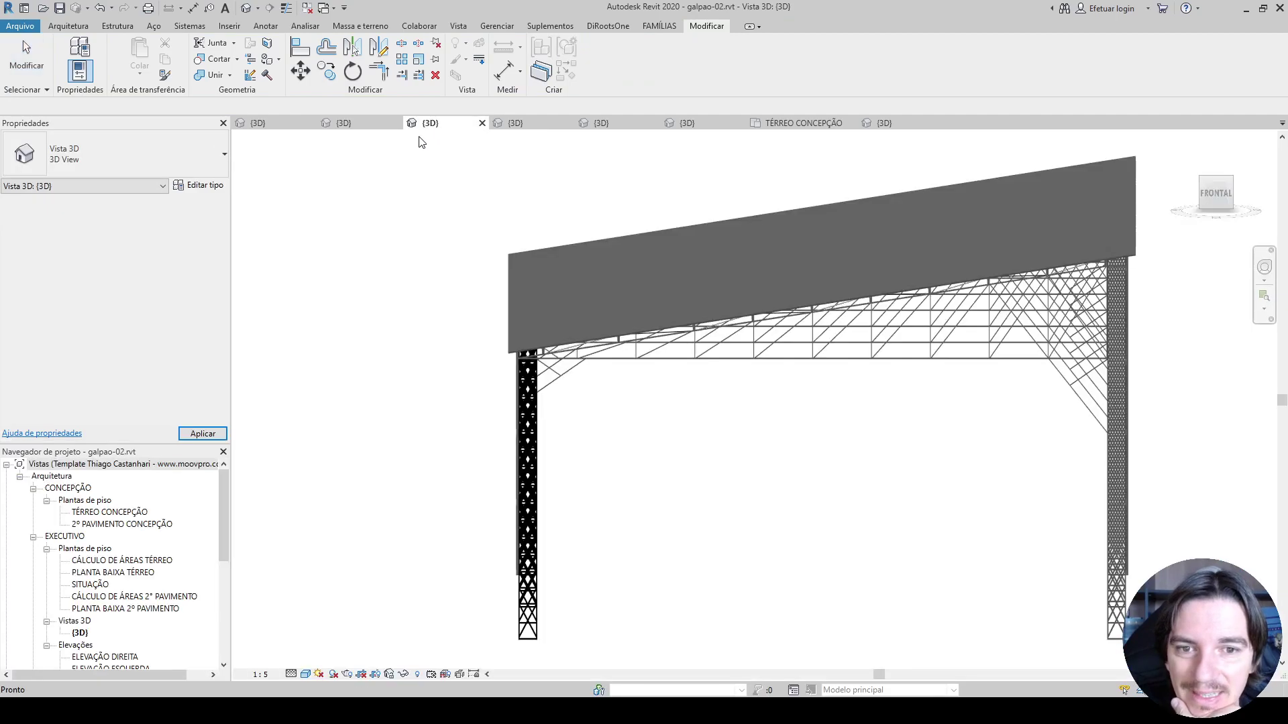
pyautogui.click(541, 122)
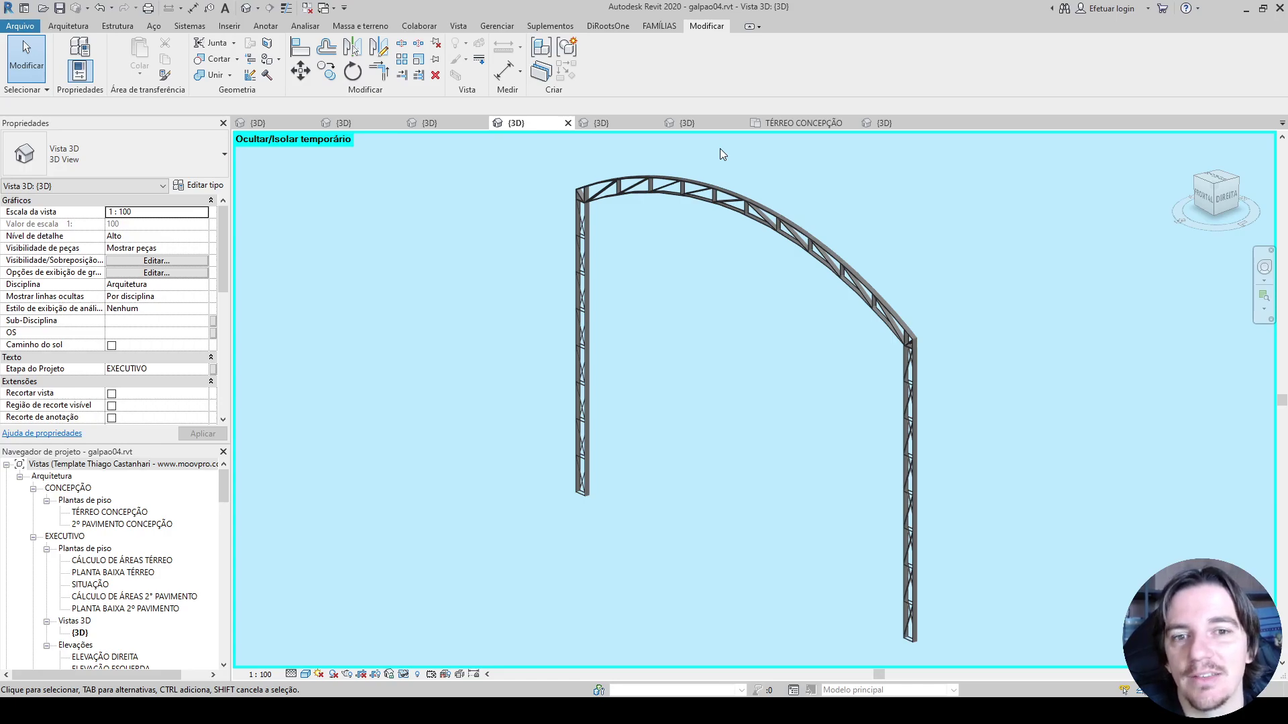
pyautogui.click(615, 126)
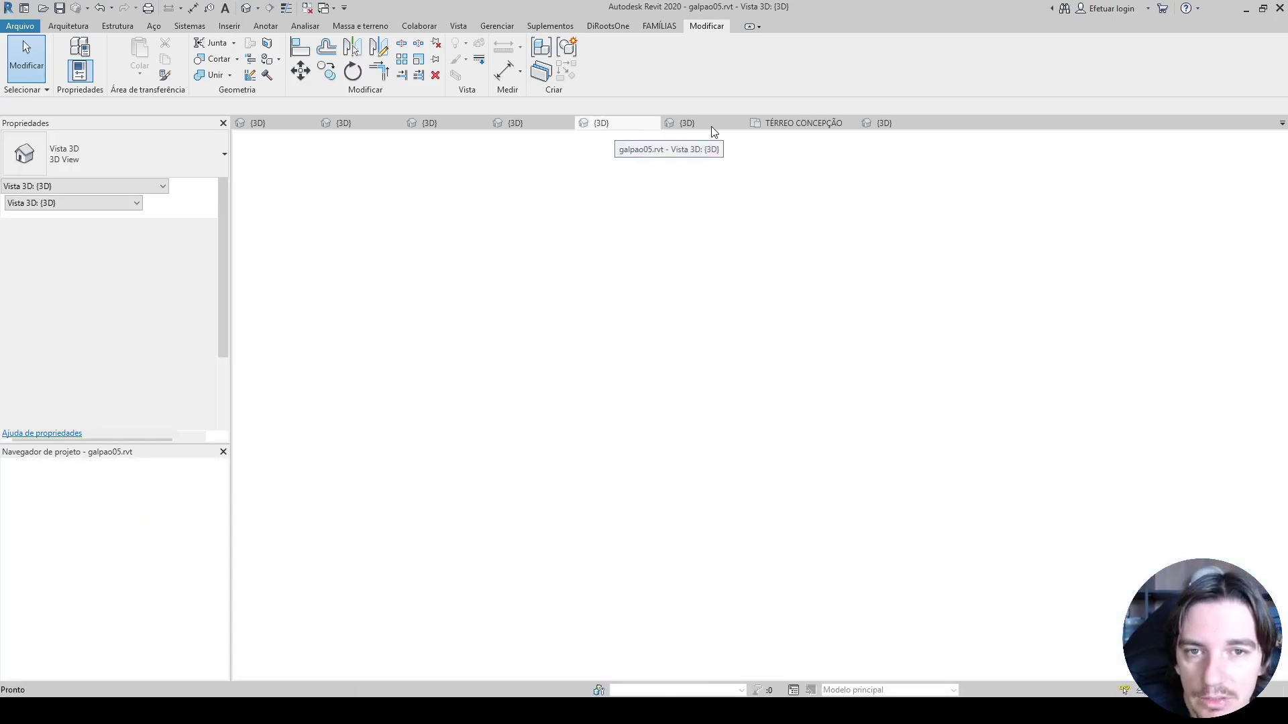
pyautogui.click(756, 232)
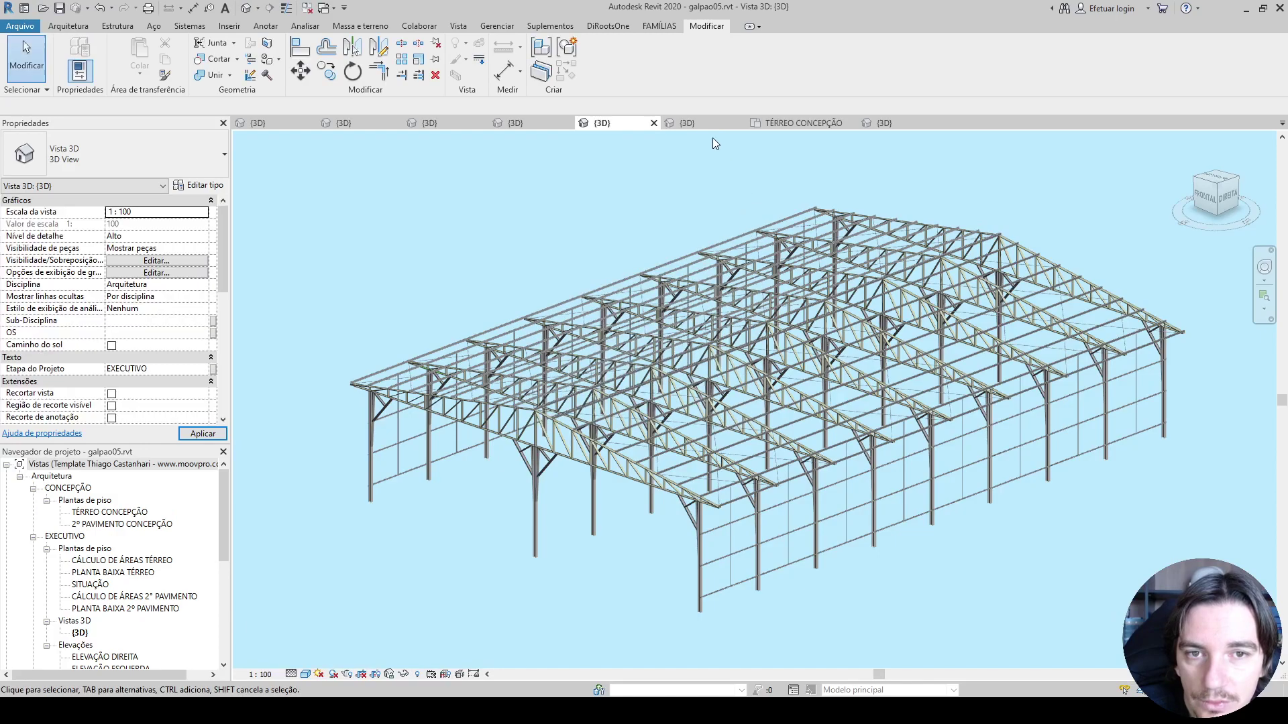
pyautogui.click(718, 129)
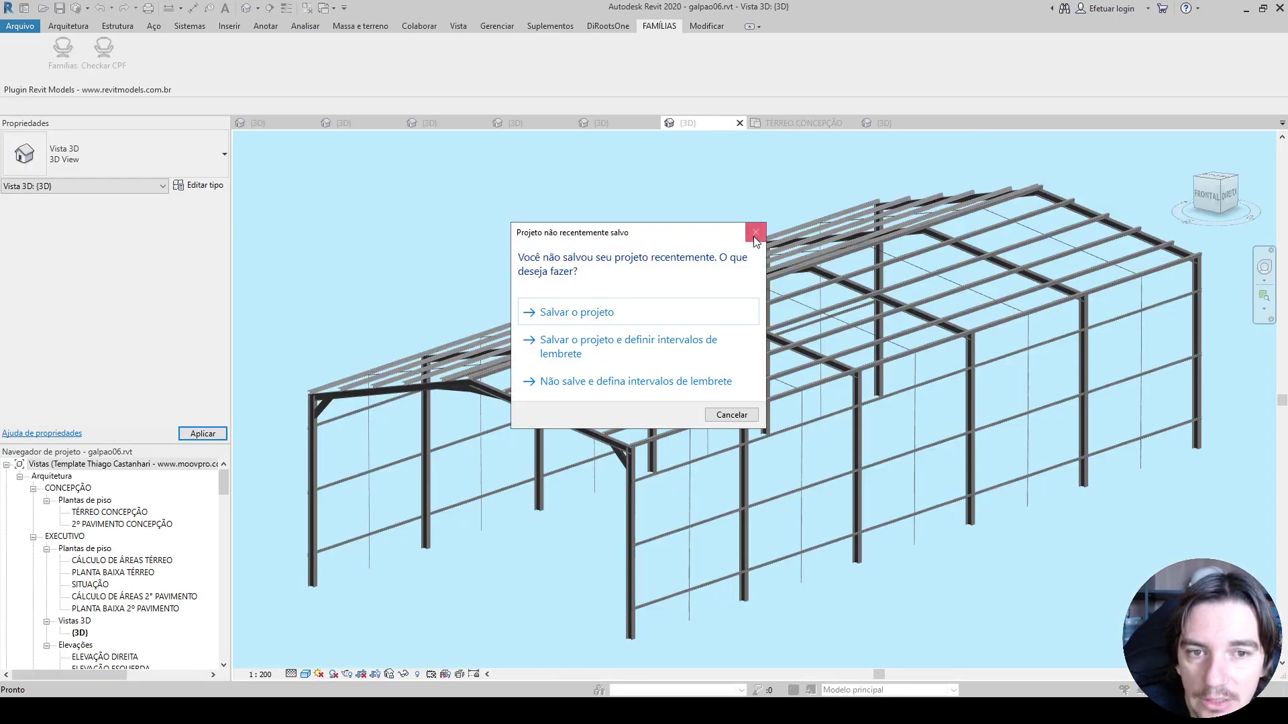
pyautogui.click(756, 232)
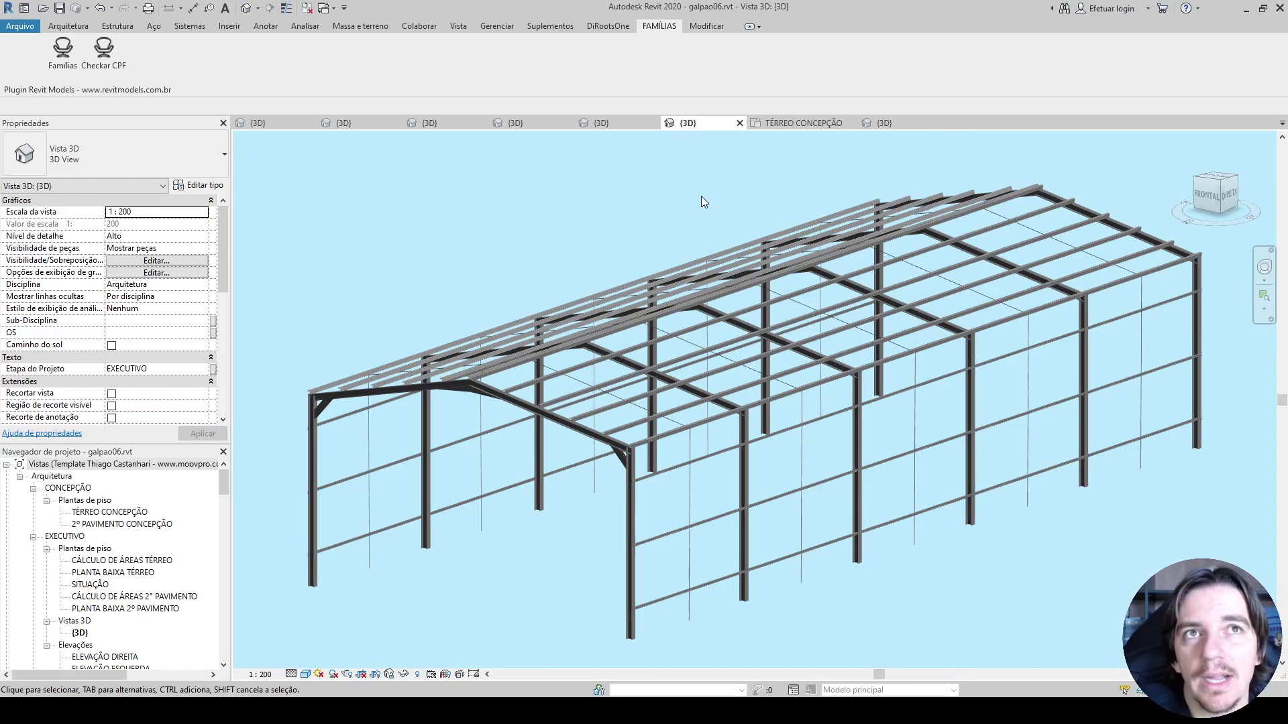